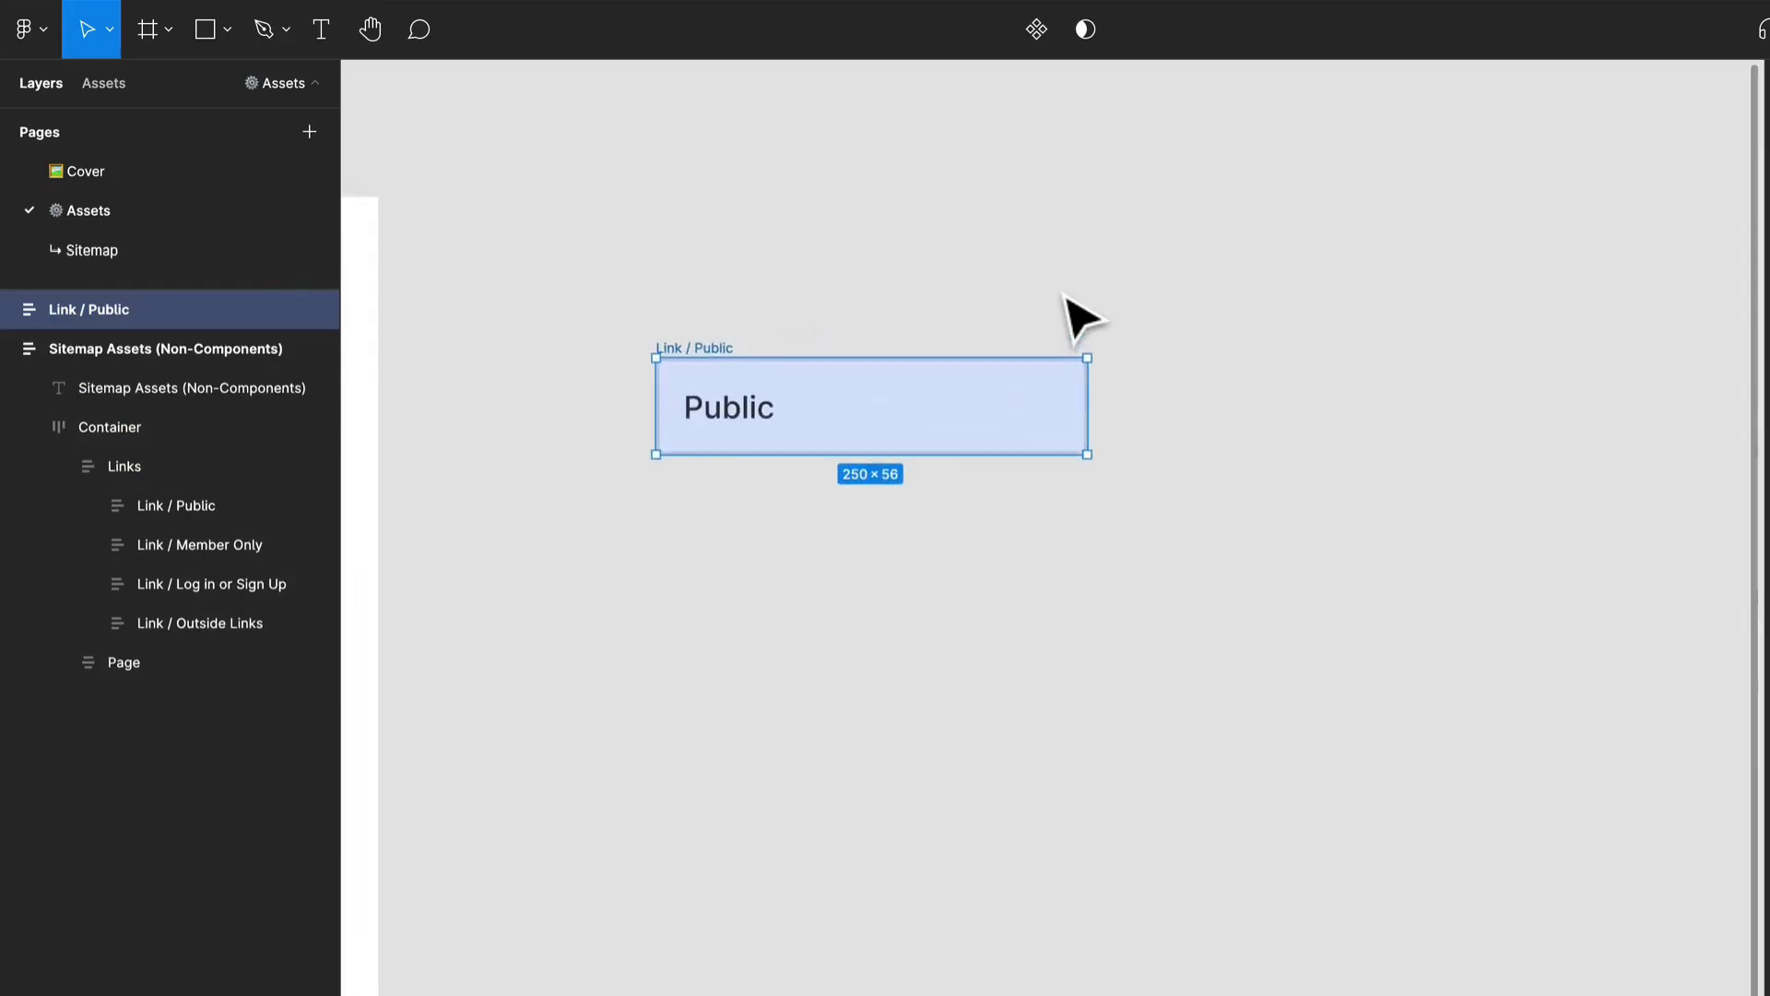
pyautogui.scroll(2, 703, 340)
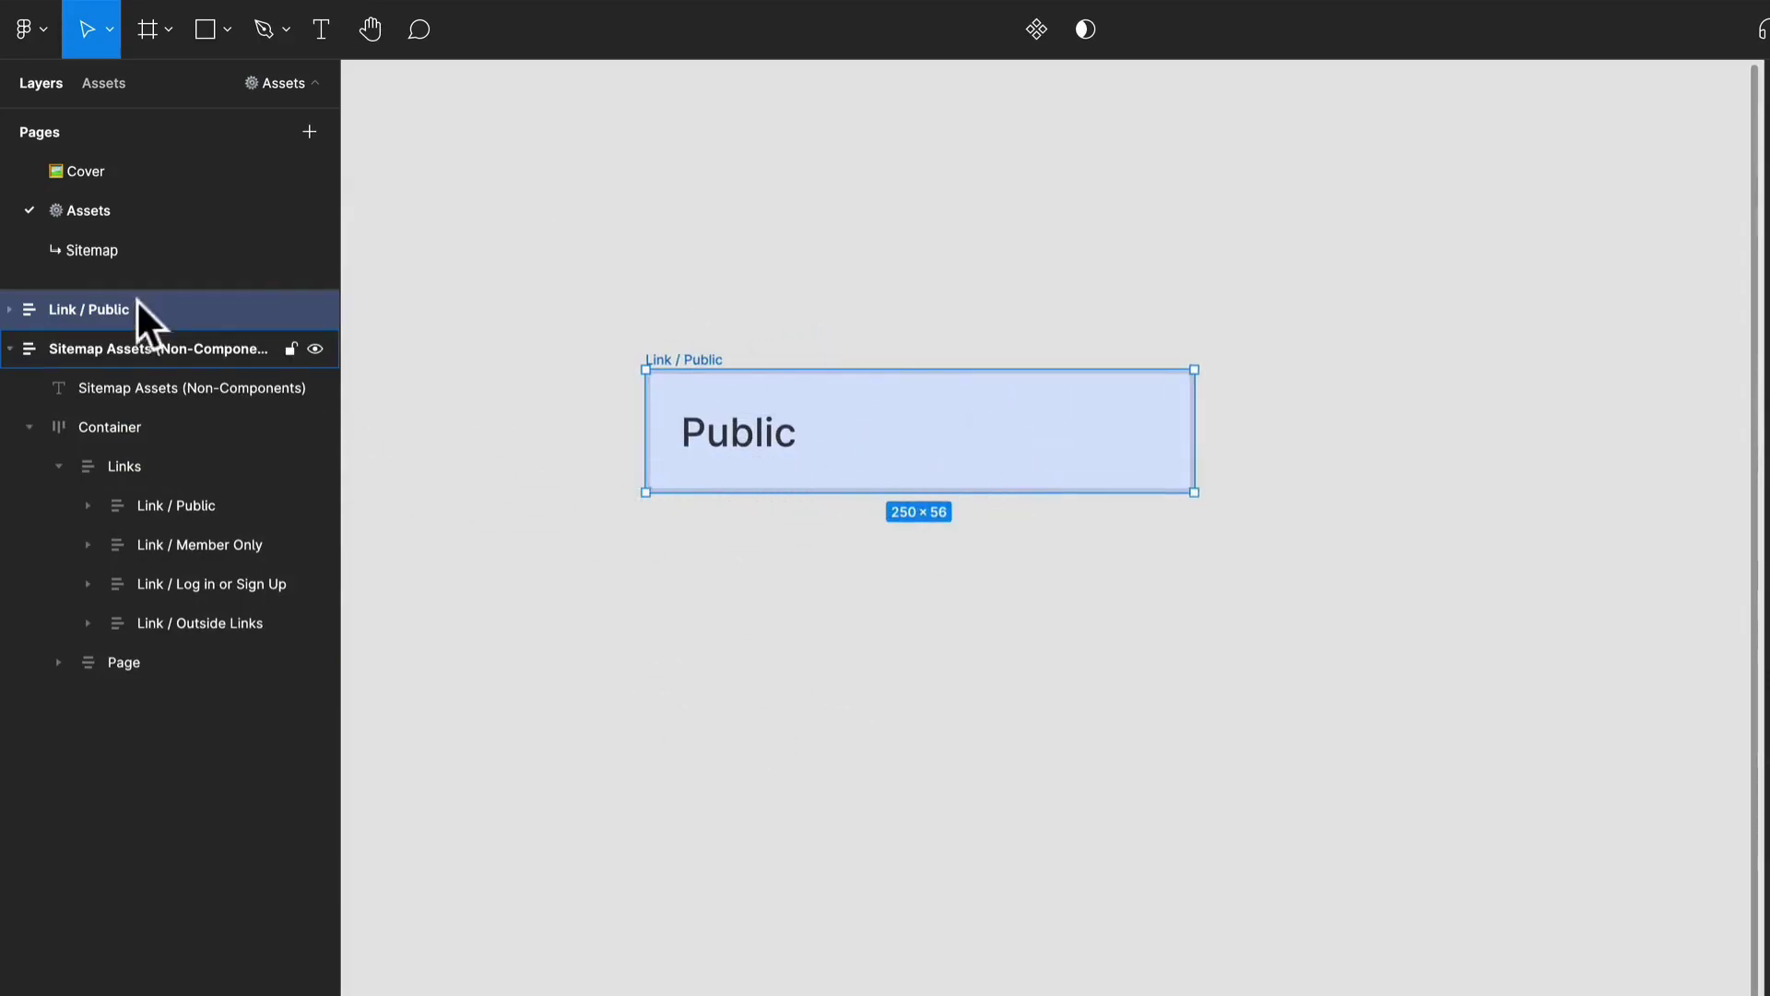
# Expand the standalone Link / Public layer to show its text layer, and clear the selection.
pyautogui.click(9, 309)
pyautogui.click(715, 648)
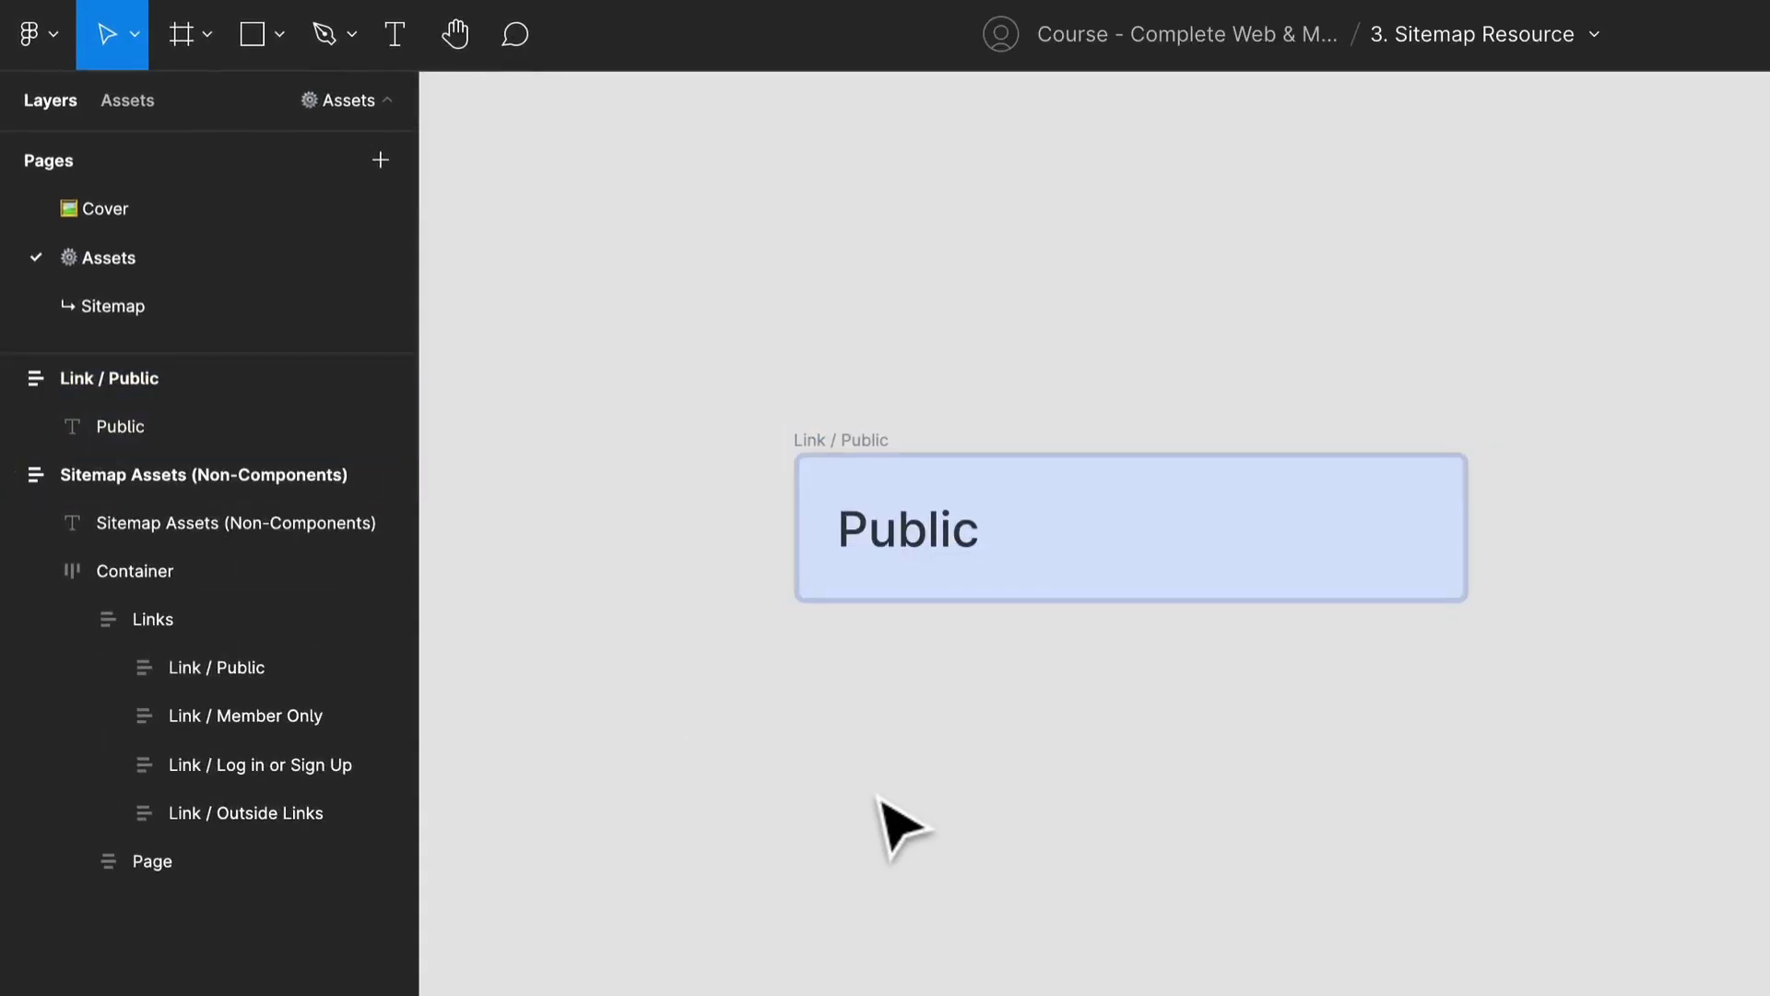
pyautogui.press('t')
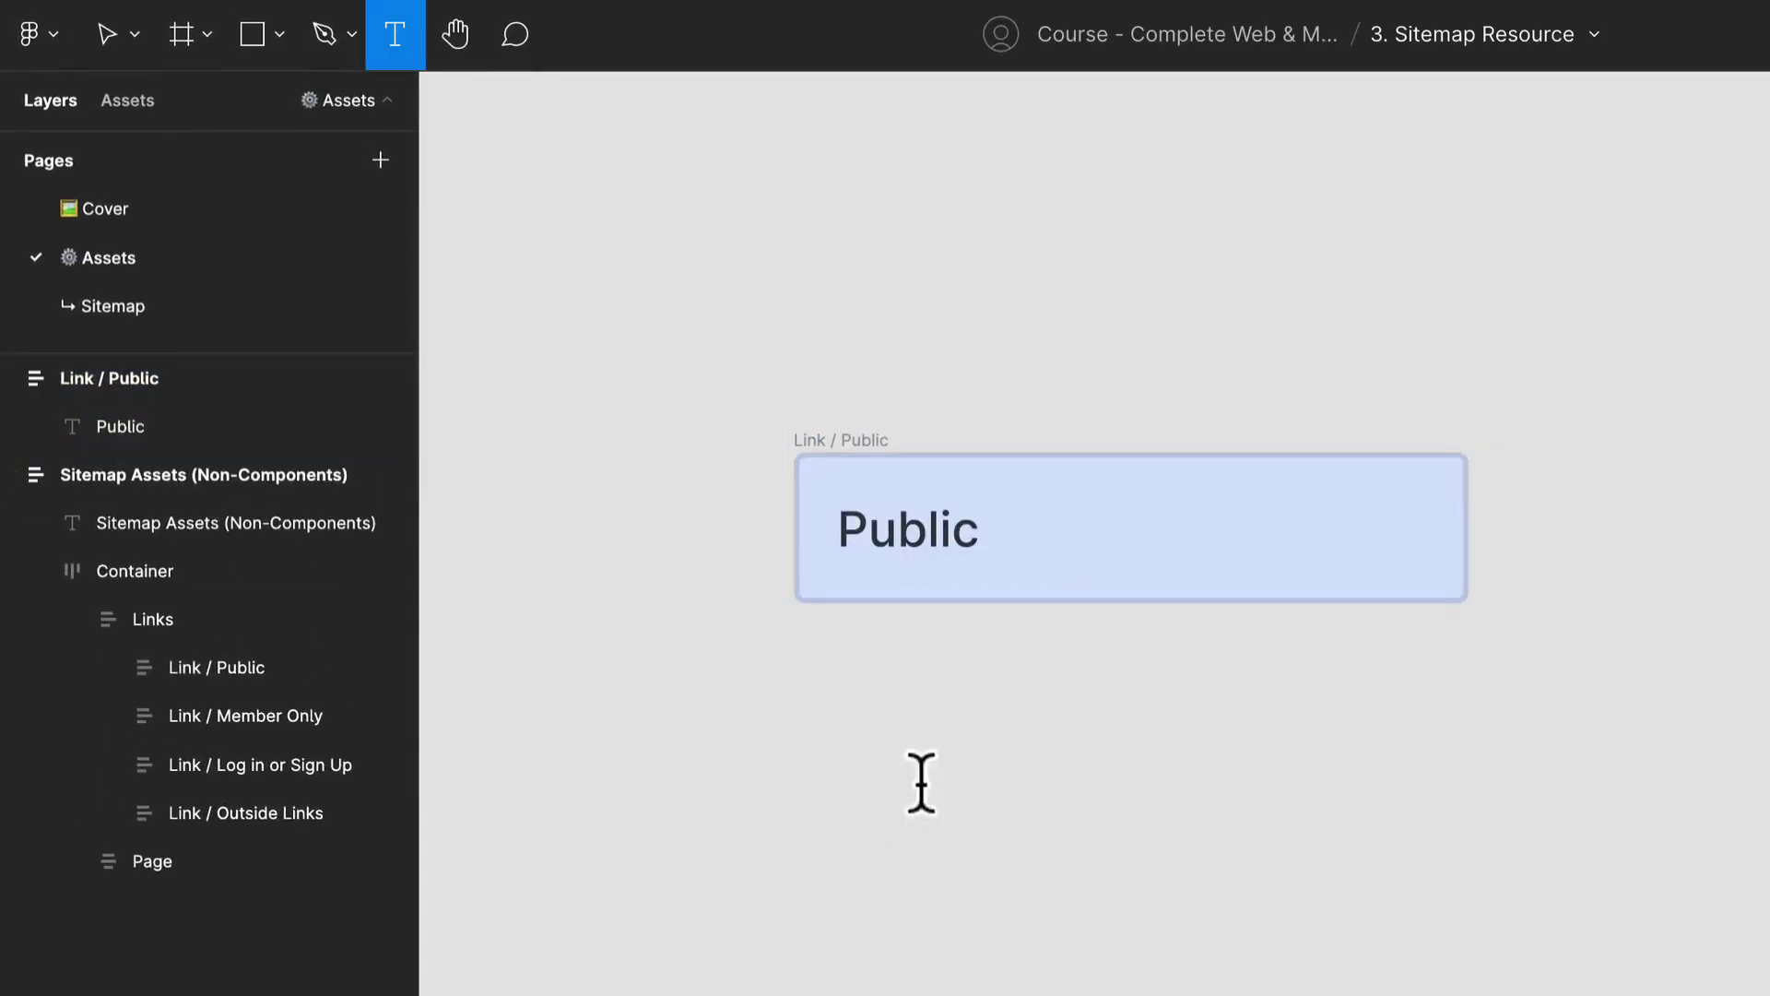
pyautogui.click(921, 783)
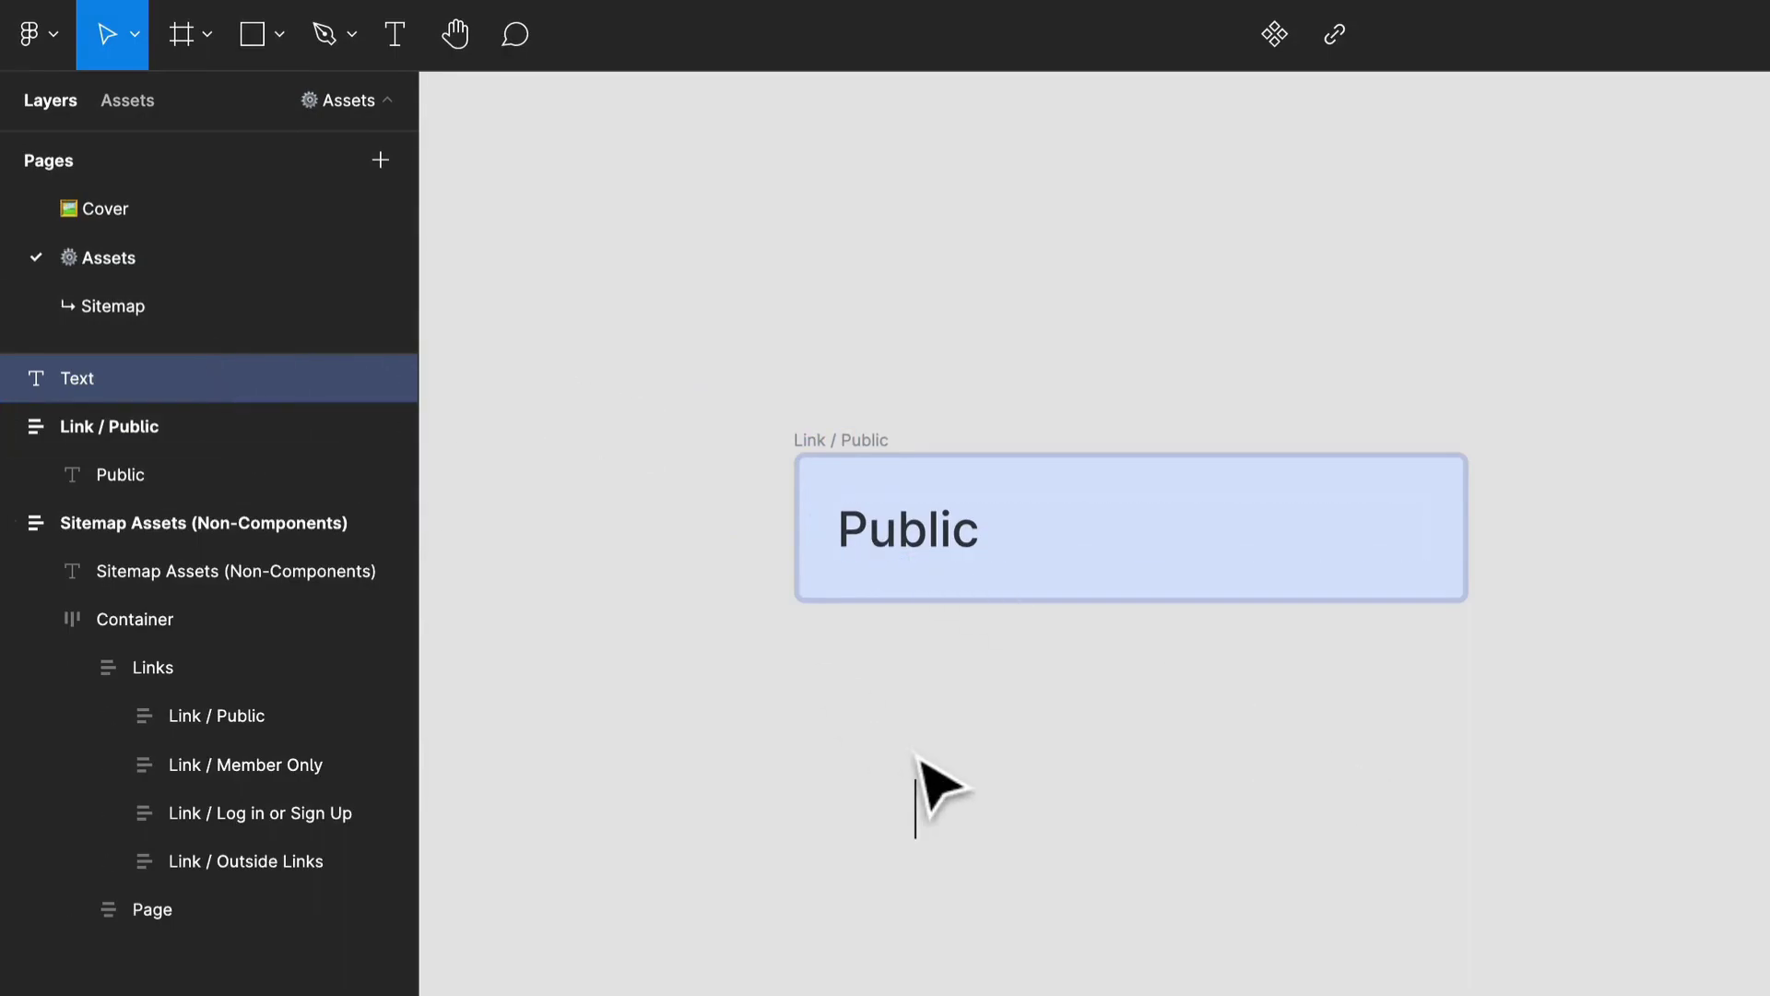
pyautogui.press('Escape')
# Add a text layer reading "Link" on the empty canvas below the Public box.
pyautogui.press('t')
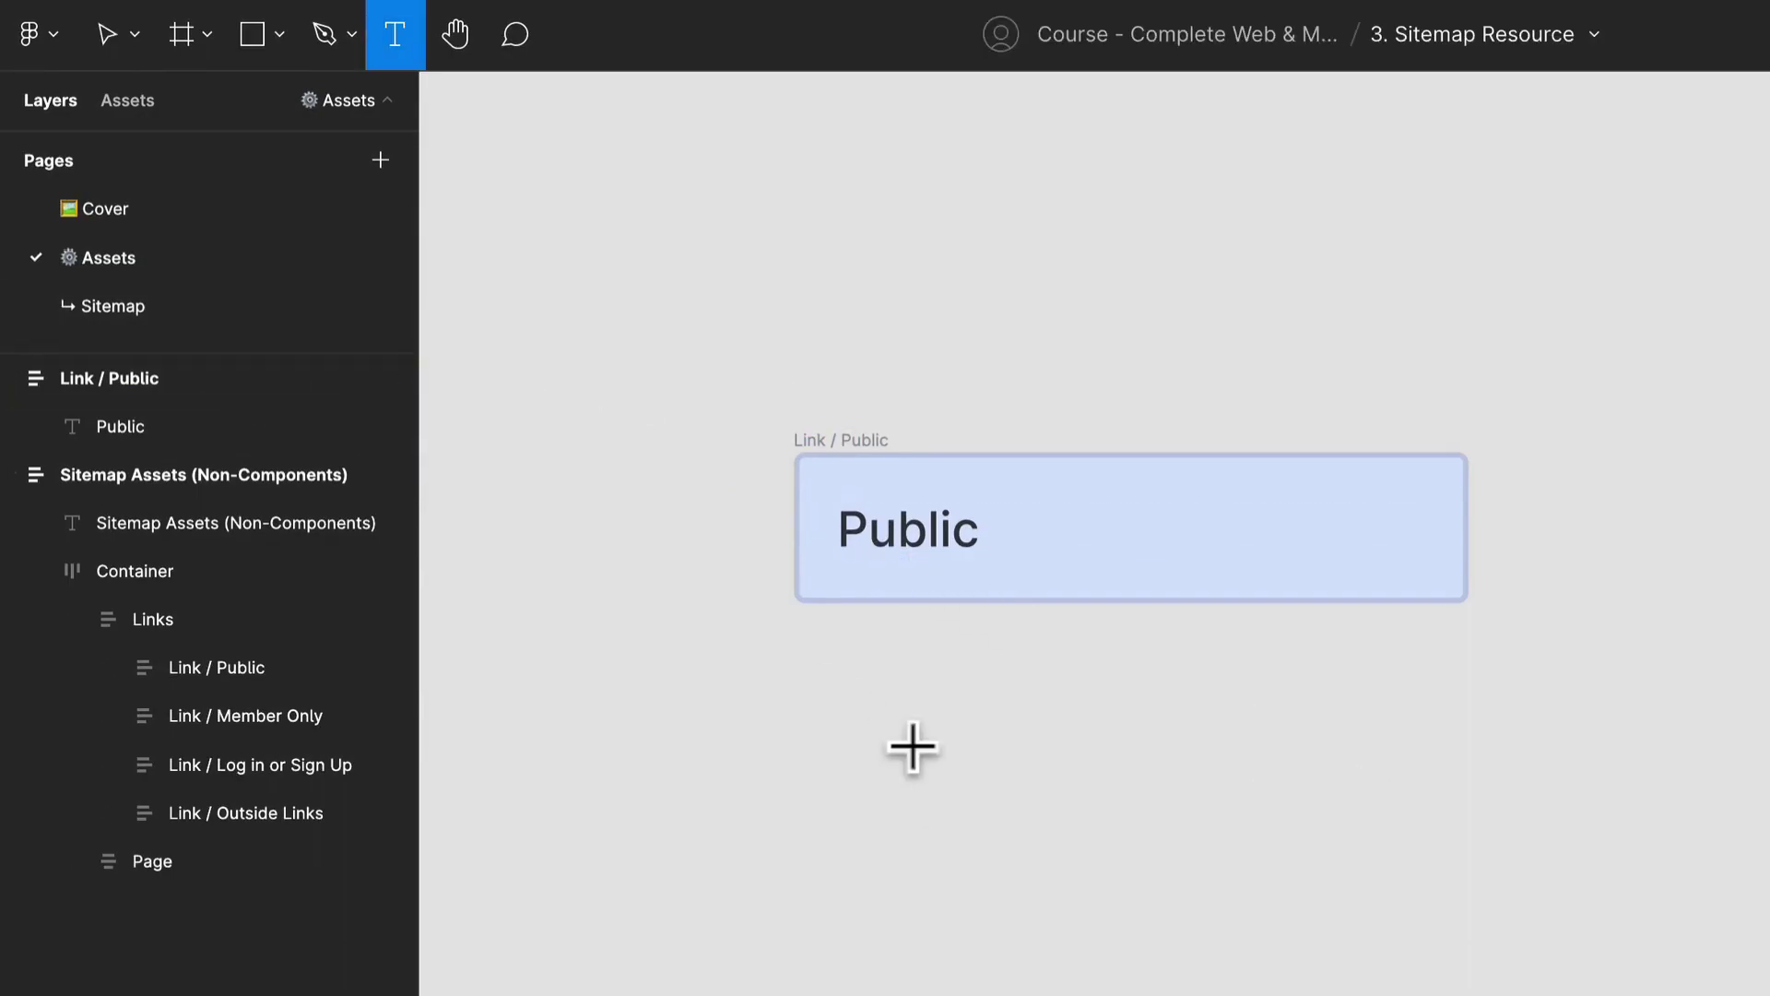
pyautogui.click(913, 748)
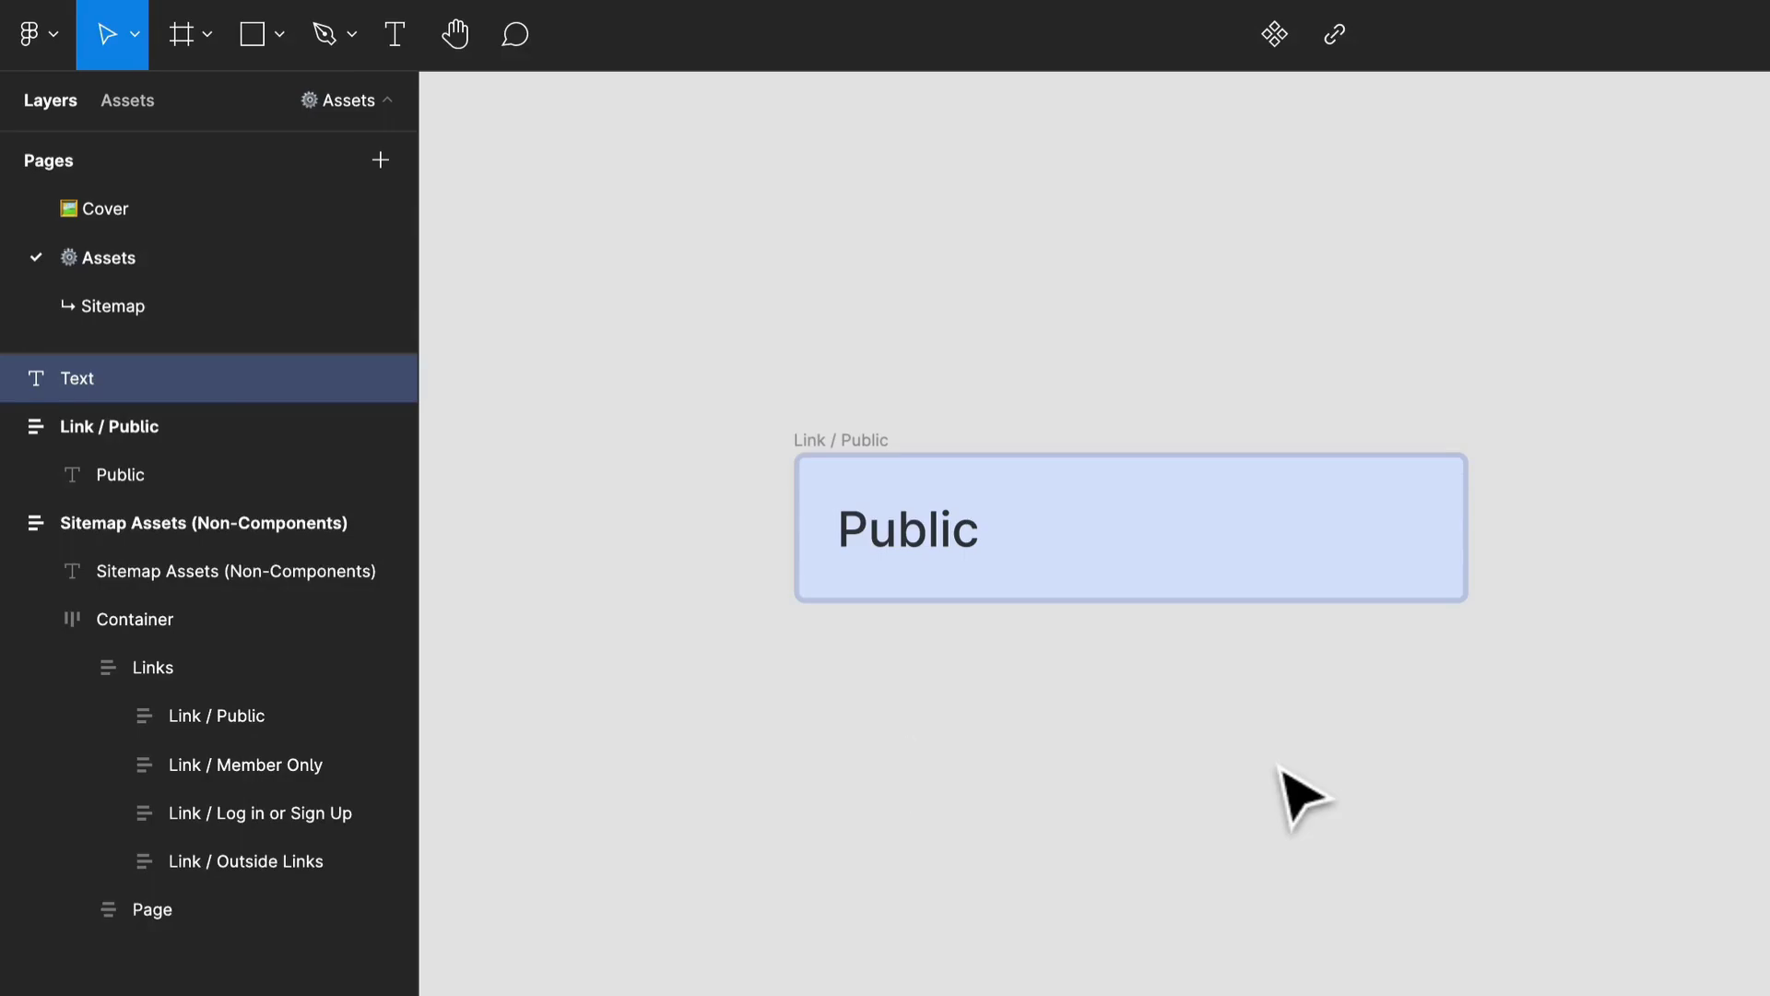
pyautogui.write('Pu')
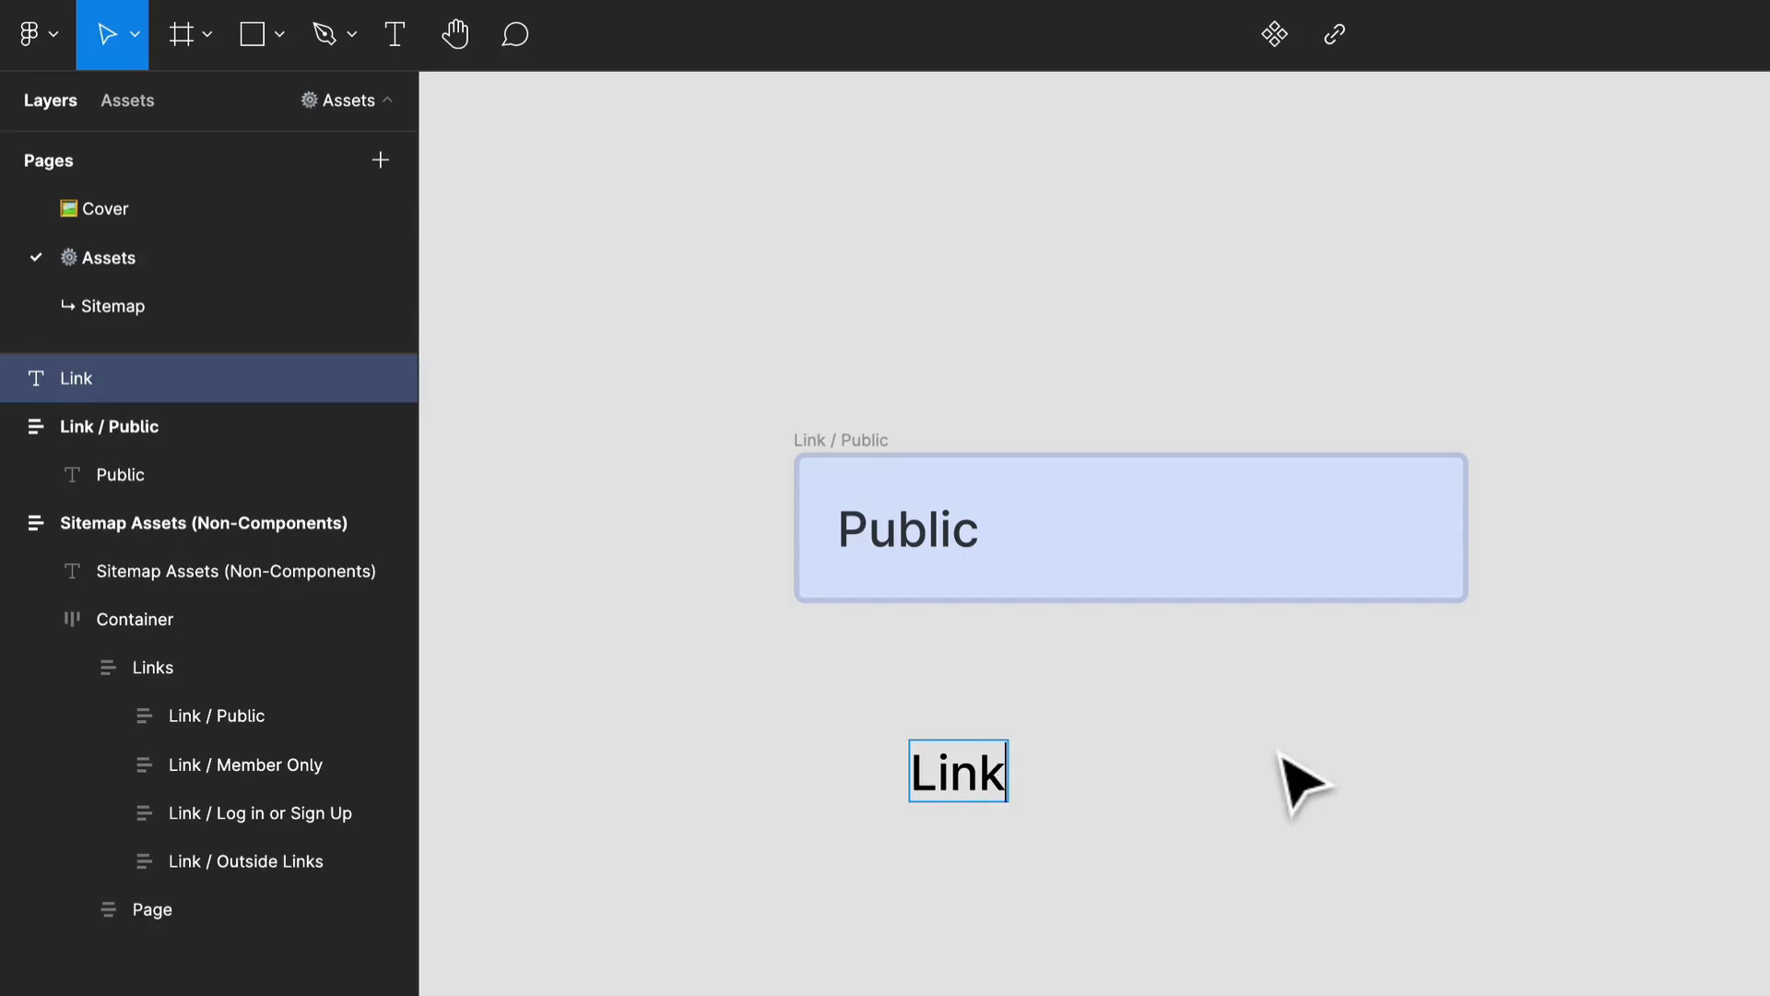
pyautogui.press('Escape')
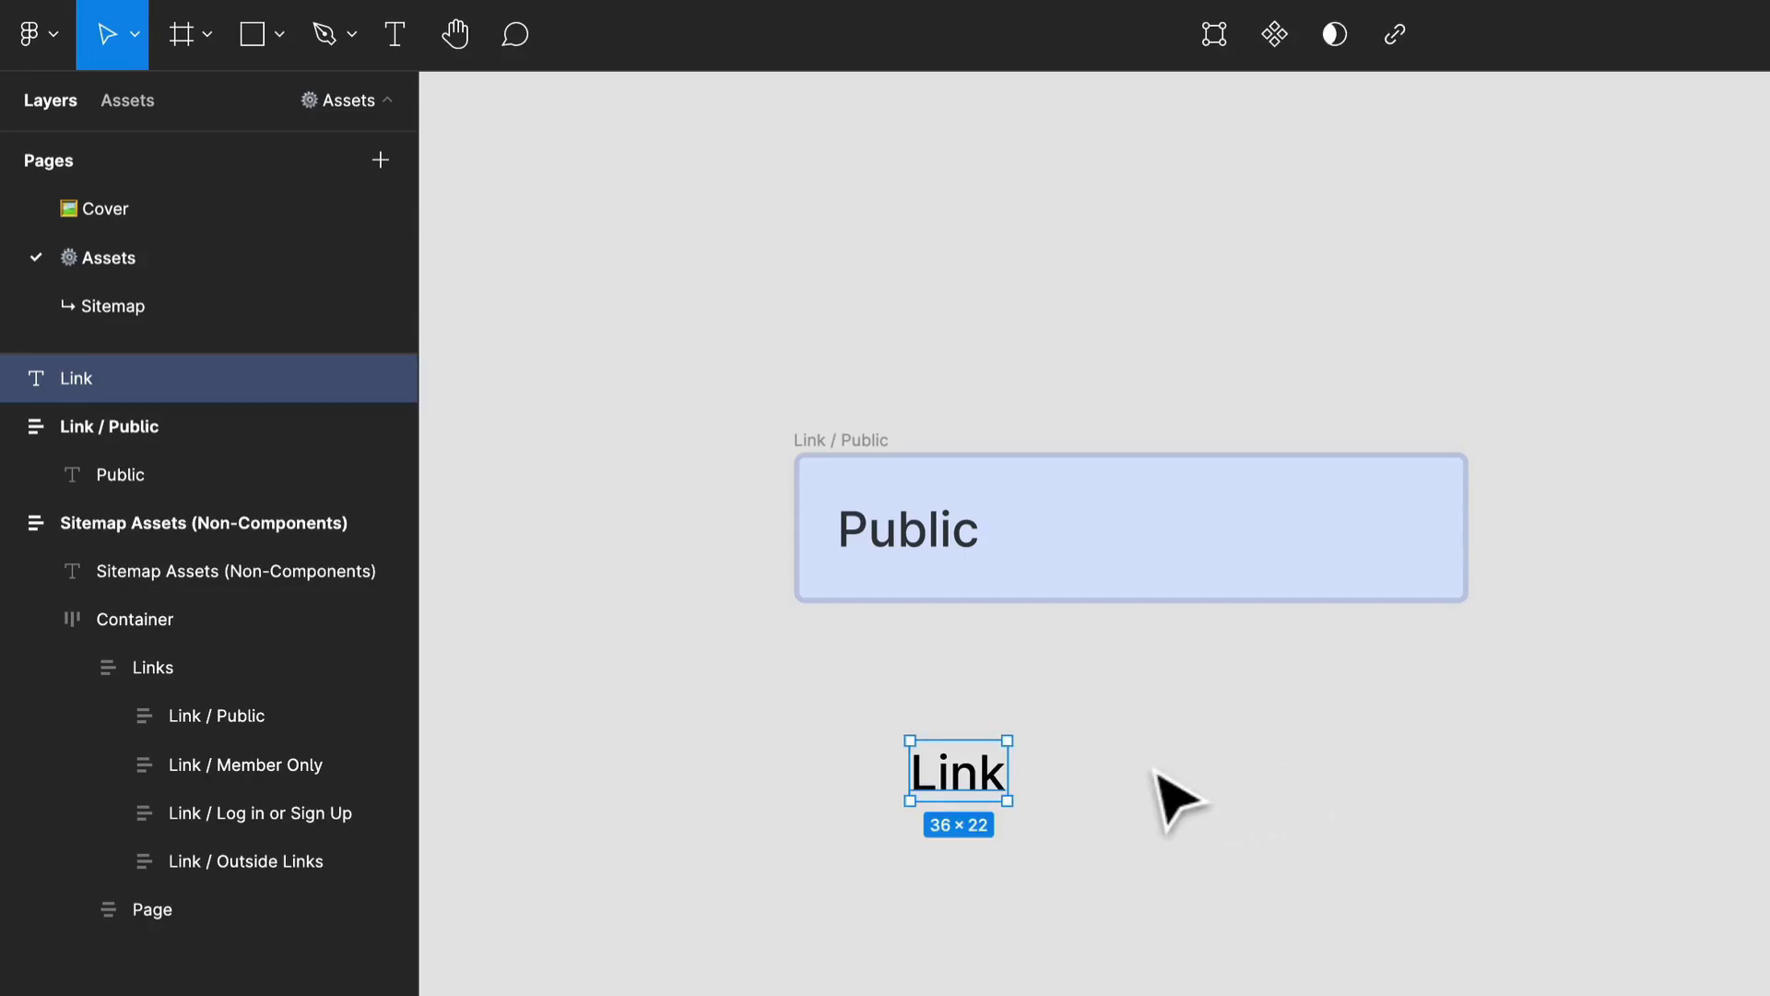
# Wrap the "Link" text in an auto layout frame and rename the frame "Link".
pyautogui.rightClick(957, 795)
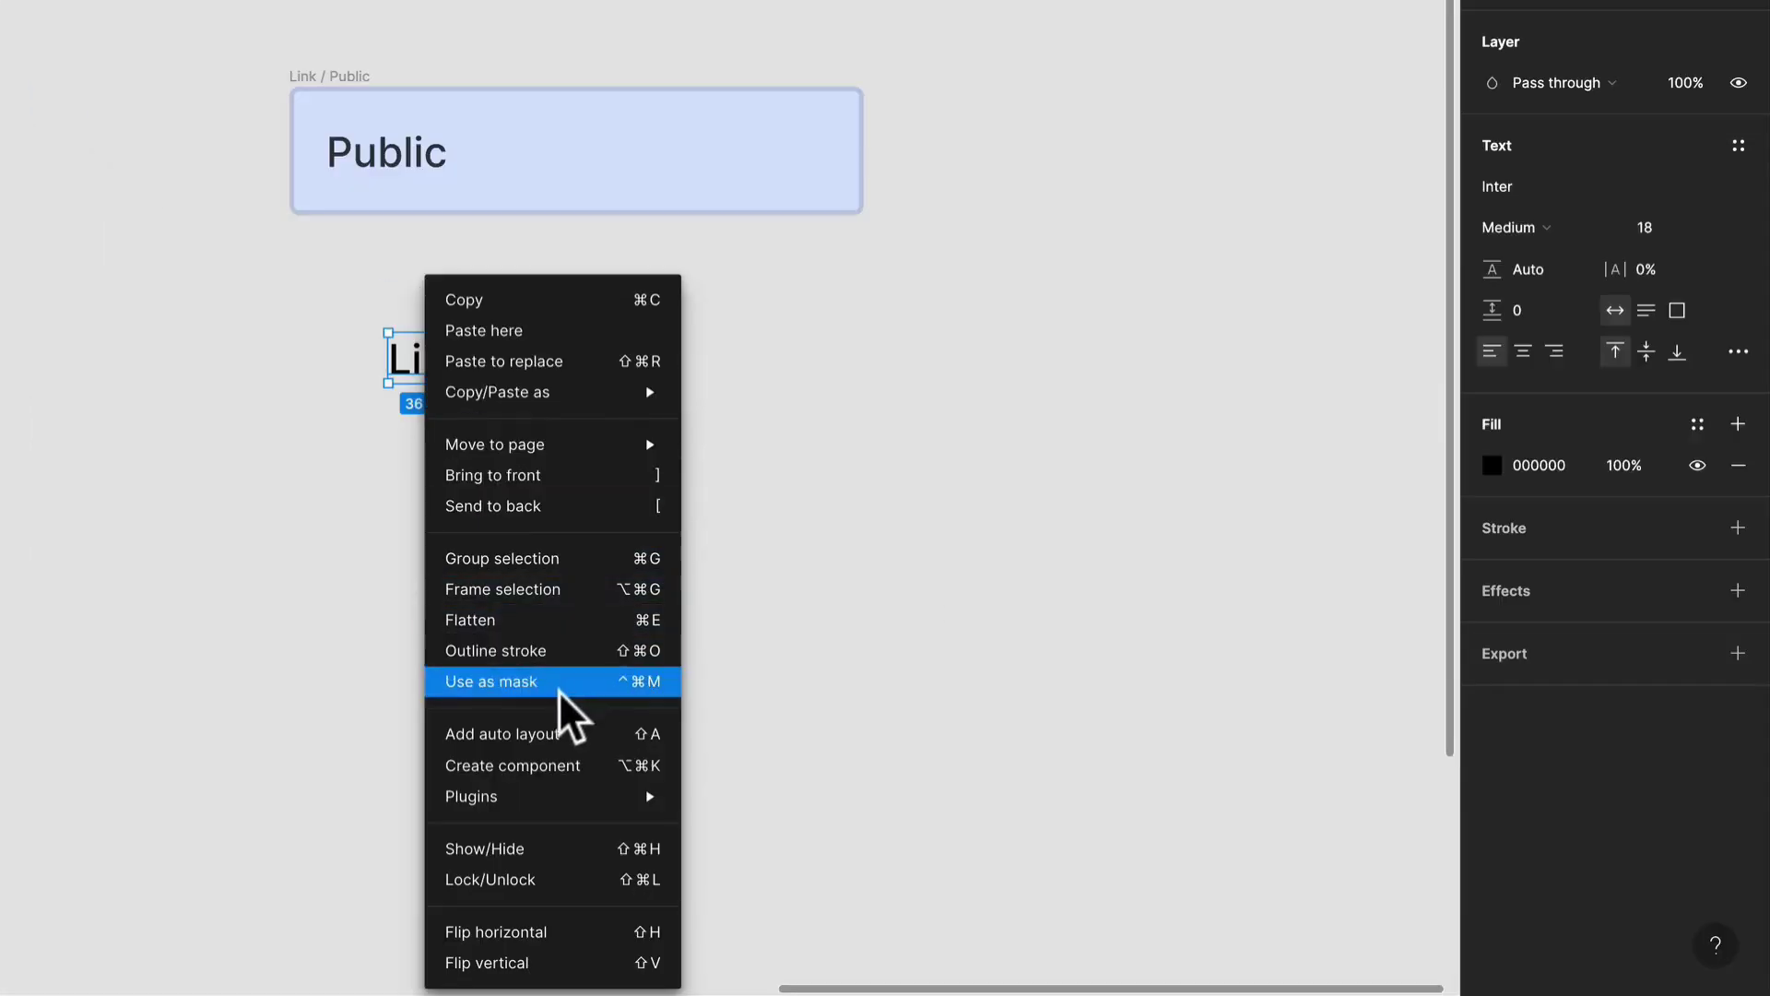
pyautogui.click(557, 735)
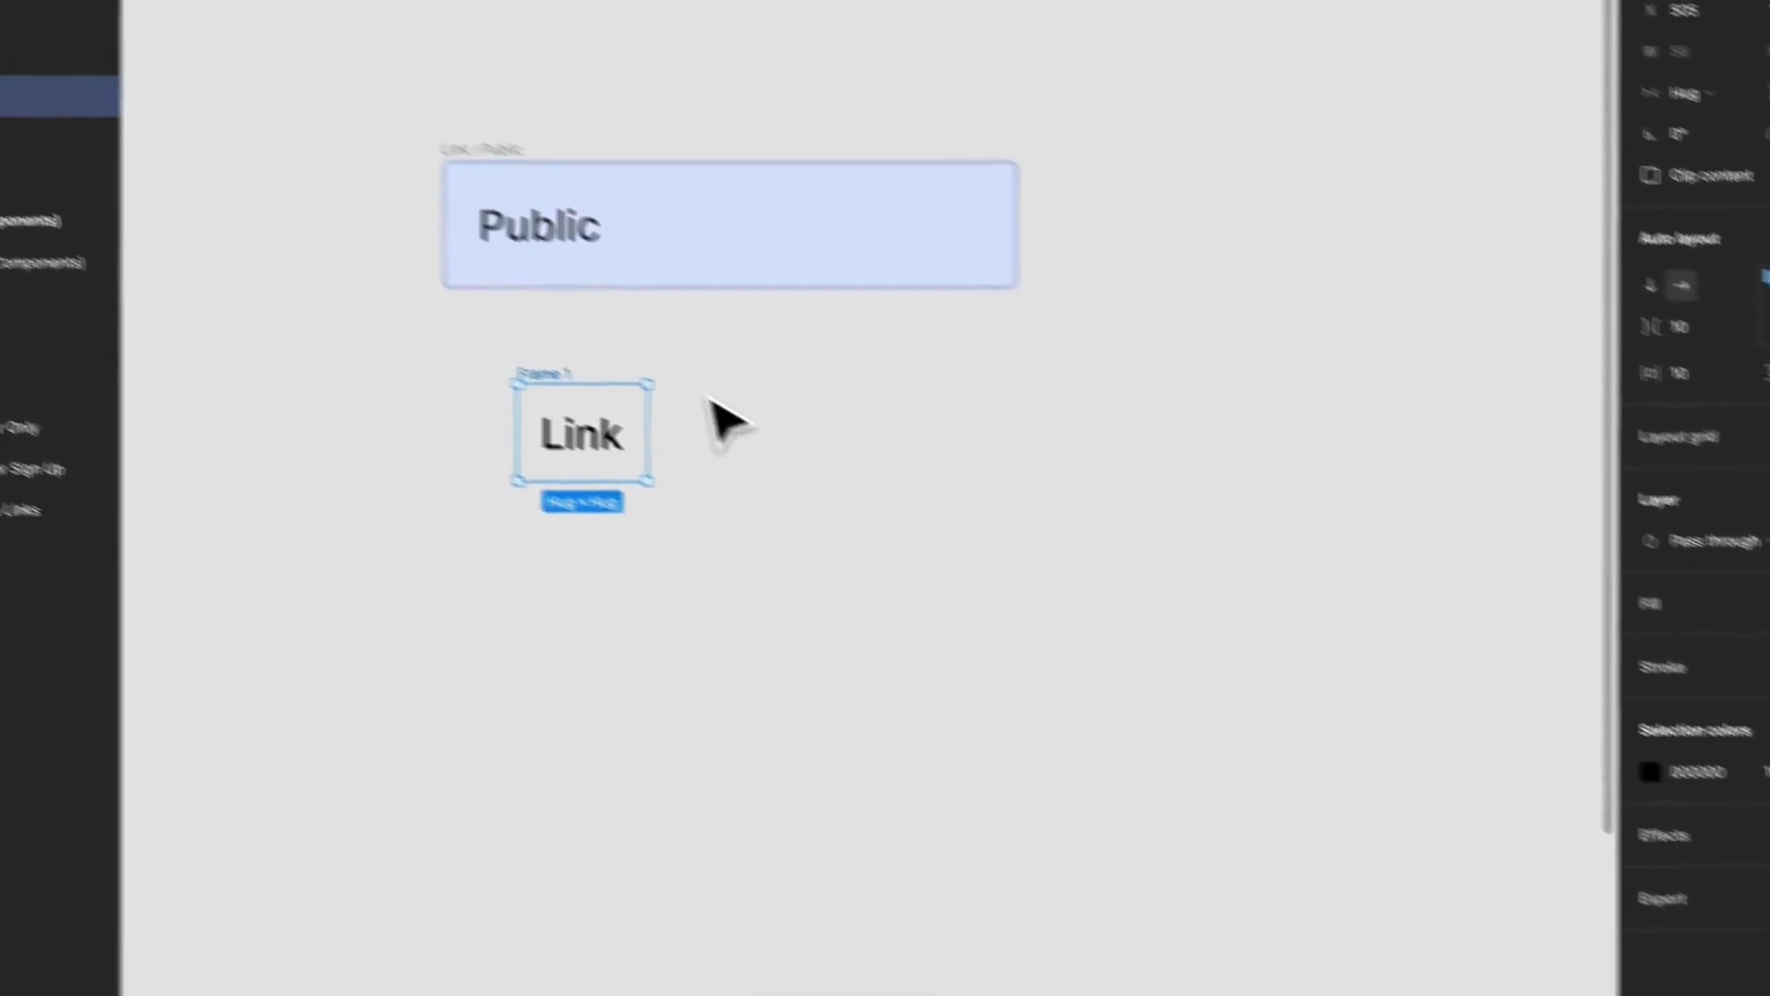
pyautogui.press('super+r')
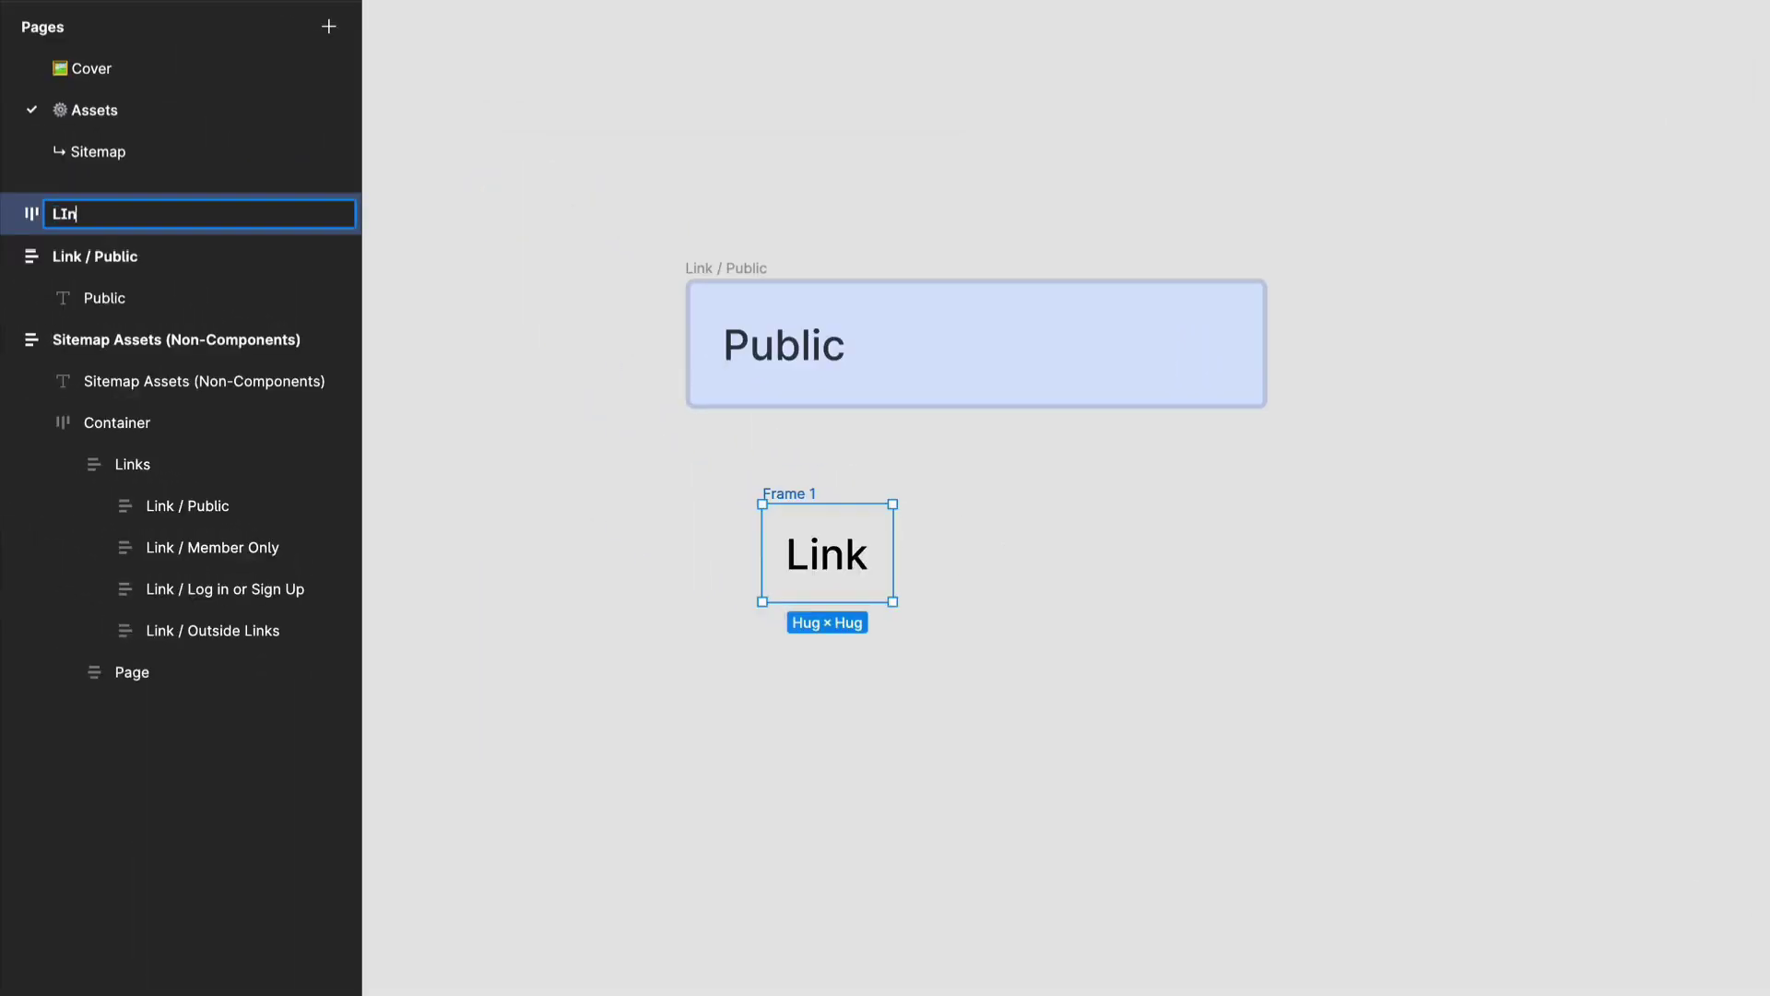
pyautogui.press('Return')
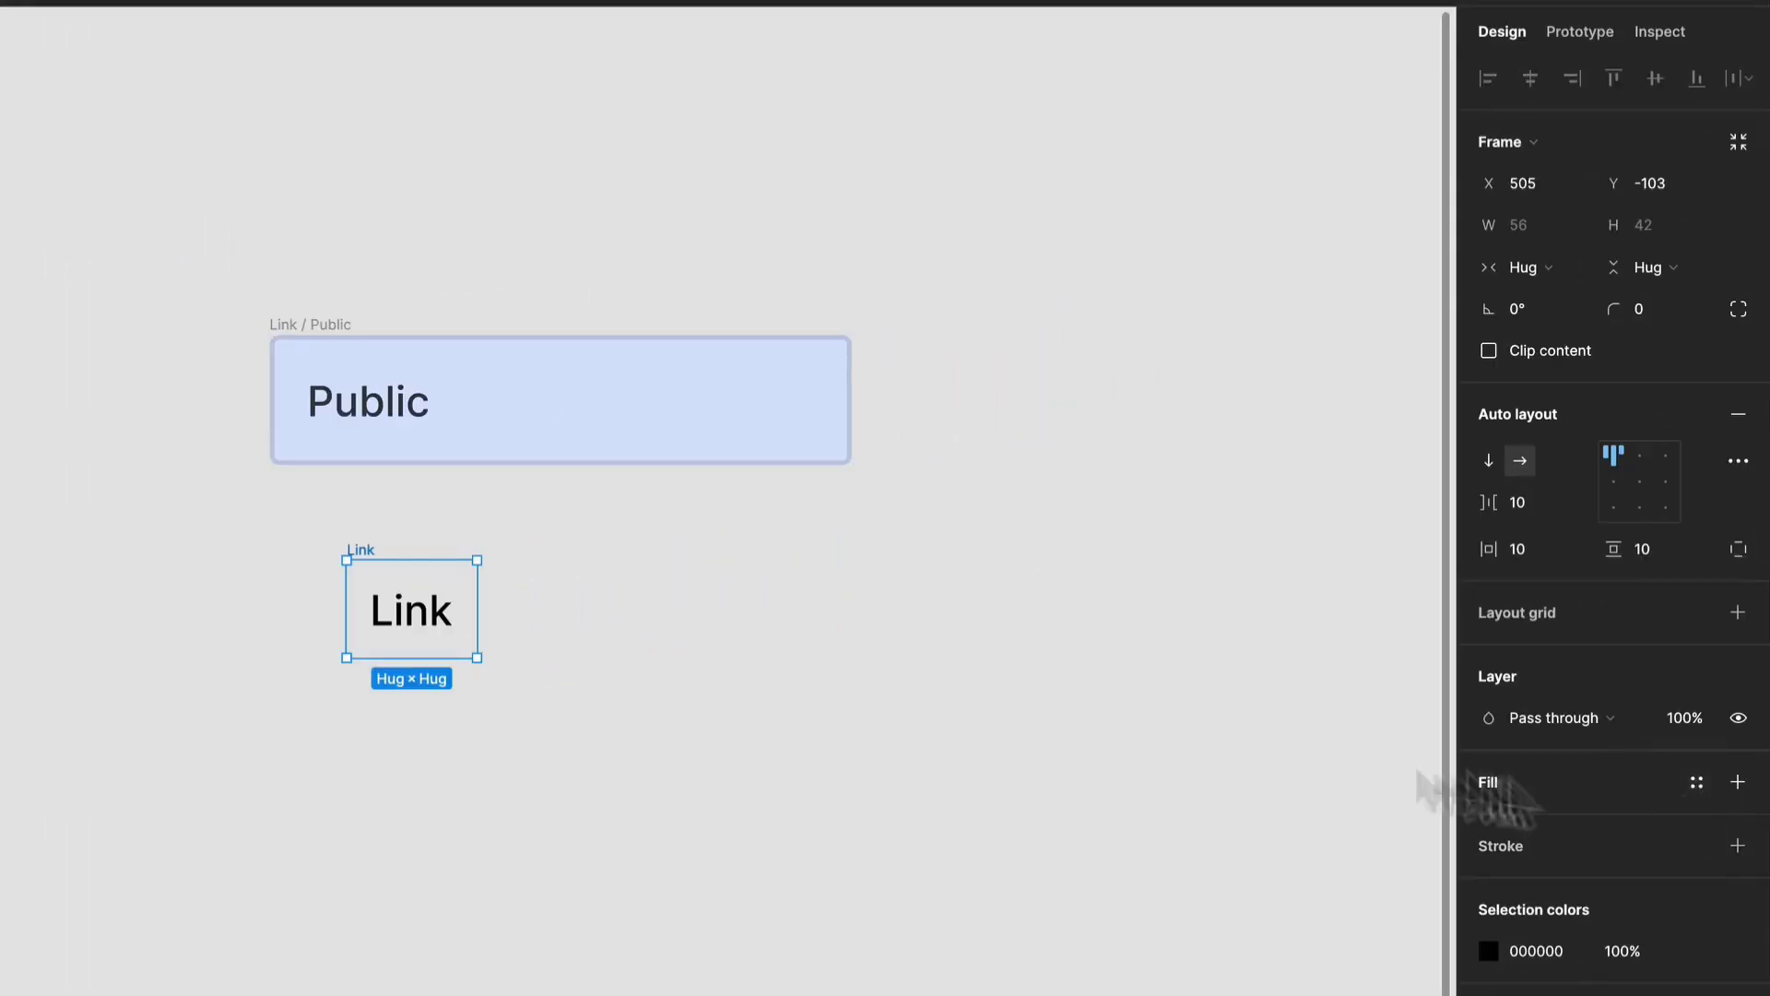
# Fill the Link frame with the light blue D9E3FF sampled from the Public box.
pyautogui.press('i')
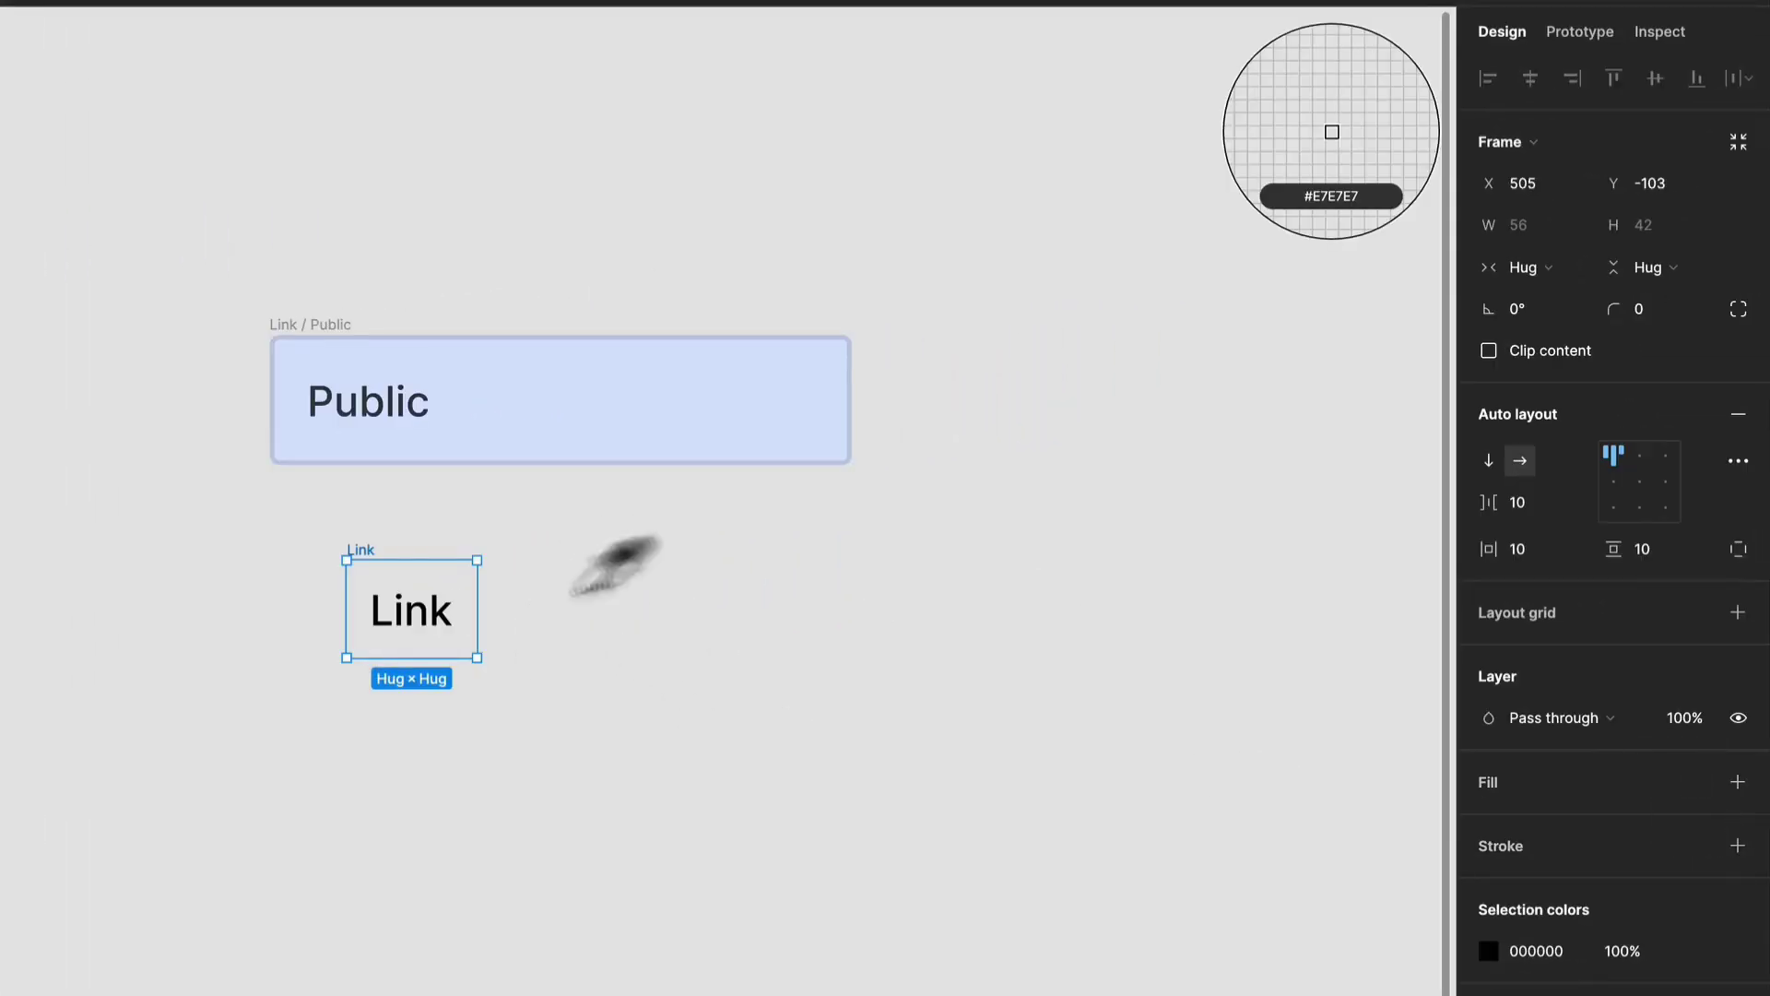
pyautogui.click(577, 418)
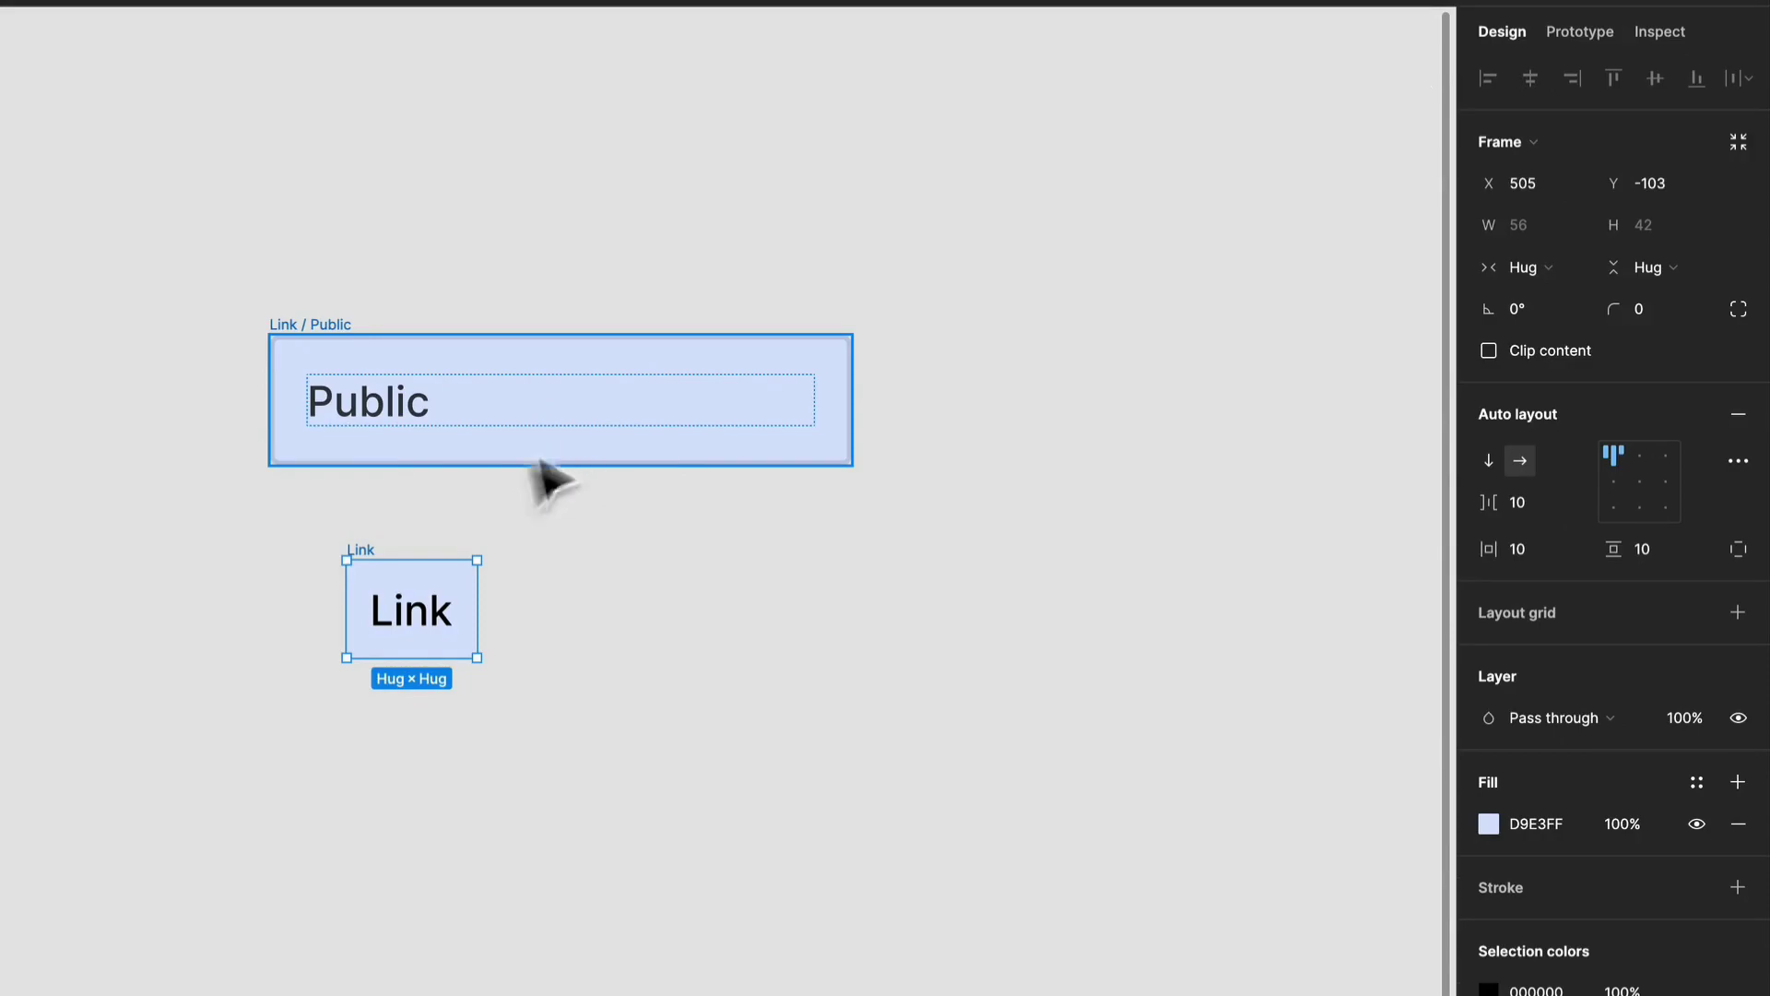
pyautogui.scroll(3, 494, 699)
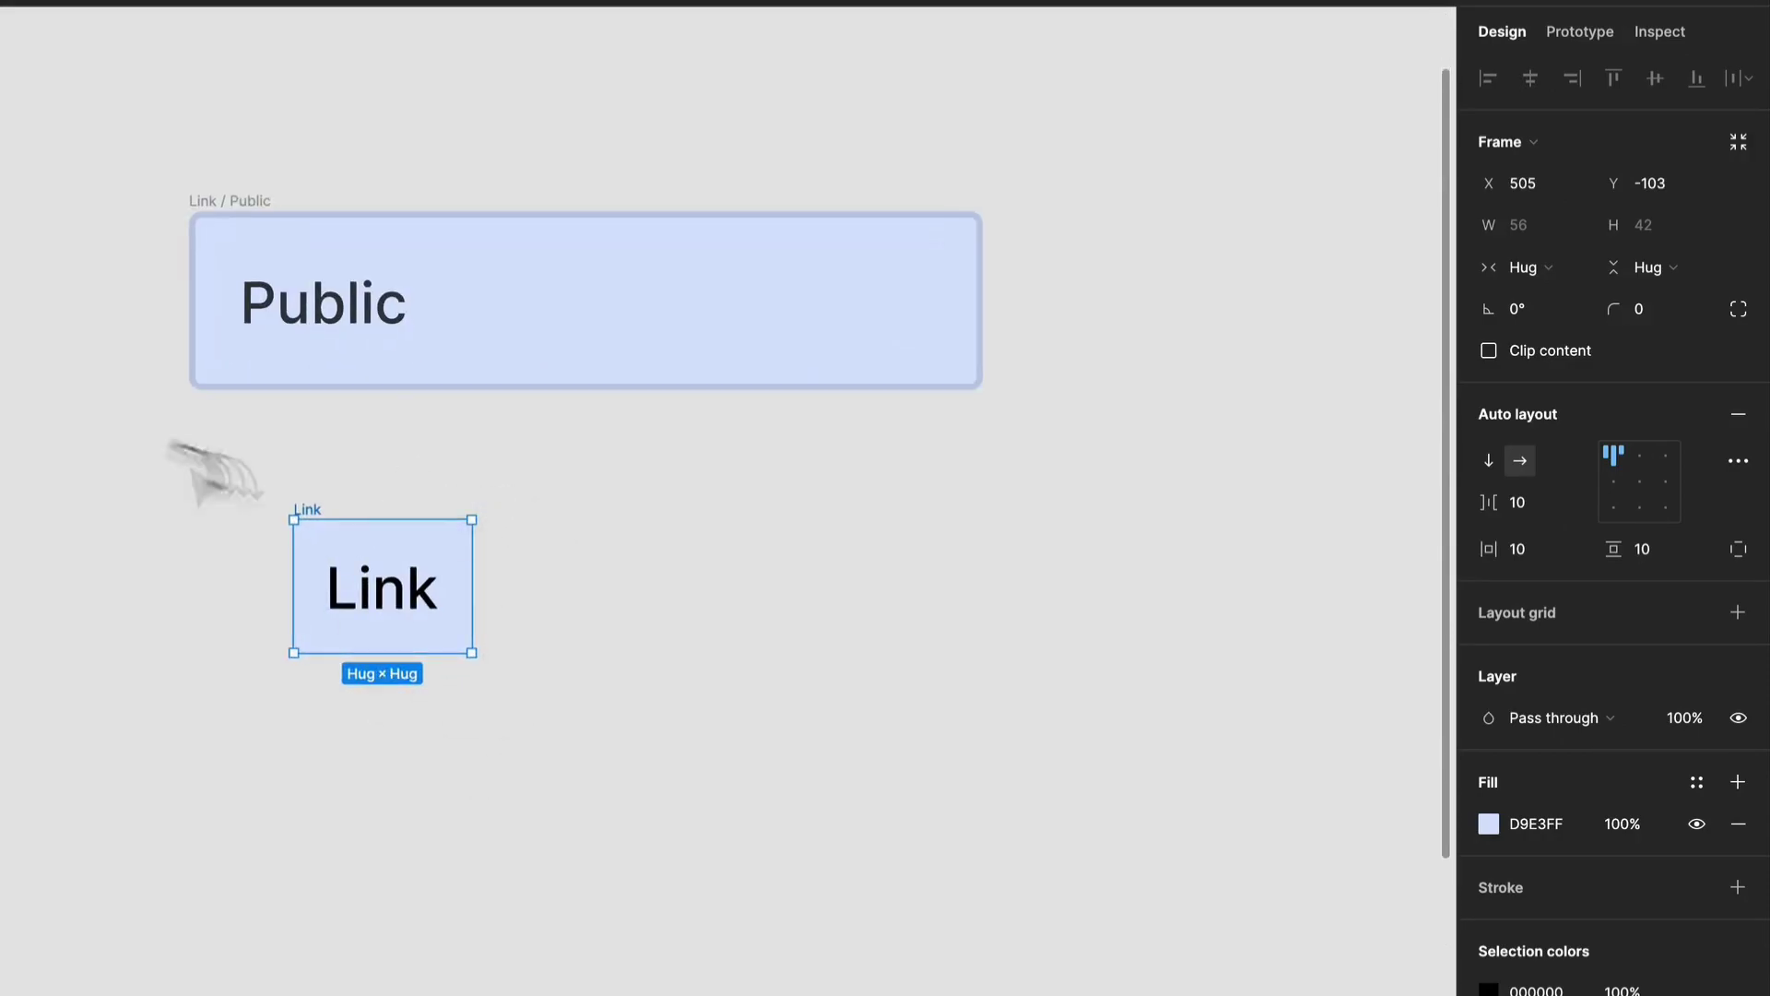
pyautogui.click(661, 697)
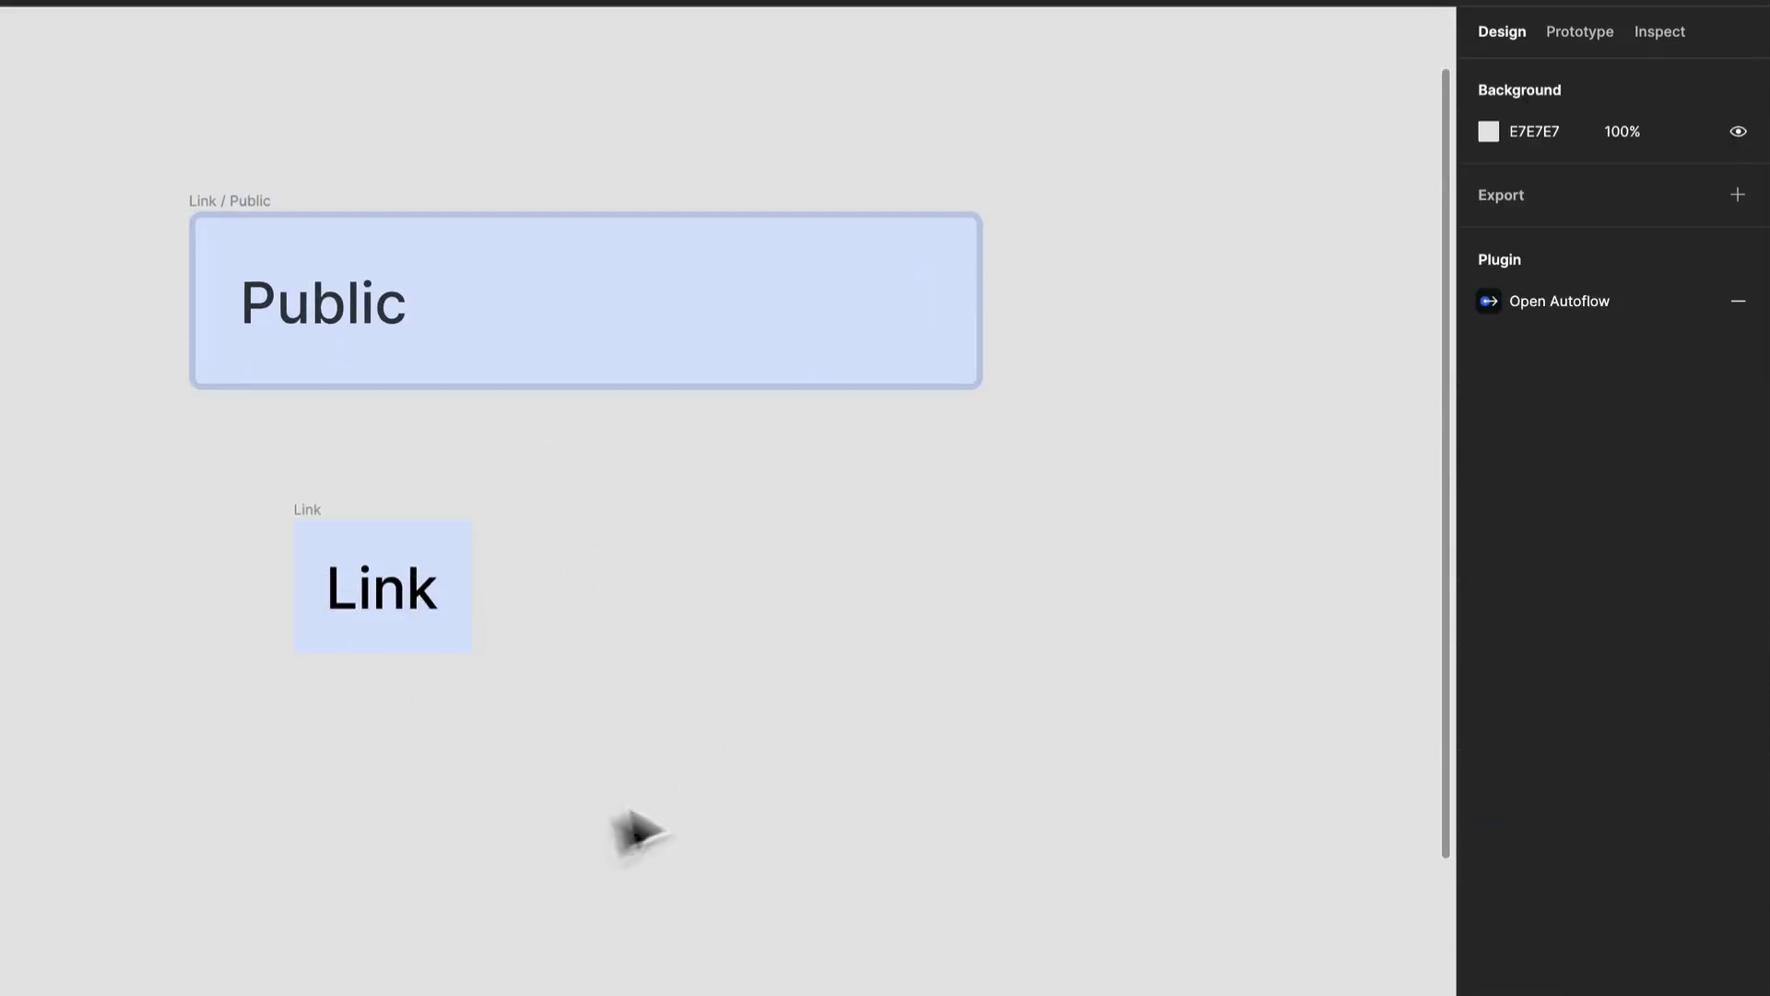
# Stretch the Link frame to a width of 250, lining up both sides with the Public box above.
pyautogui.click(381, 576)
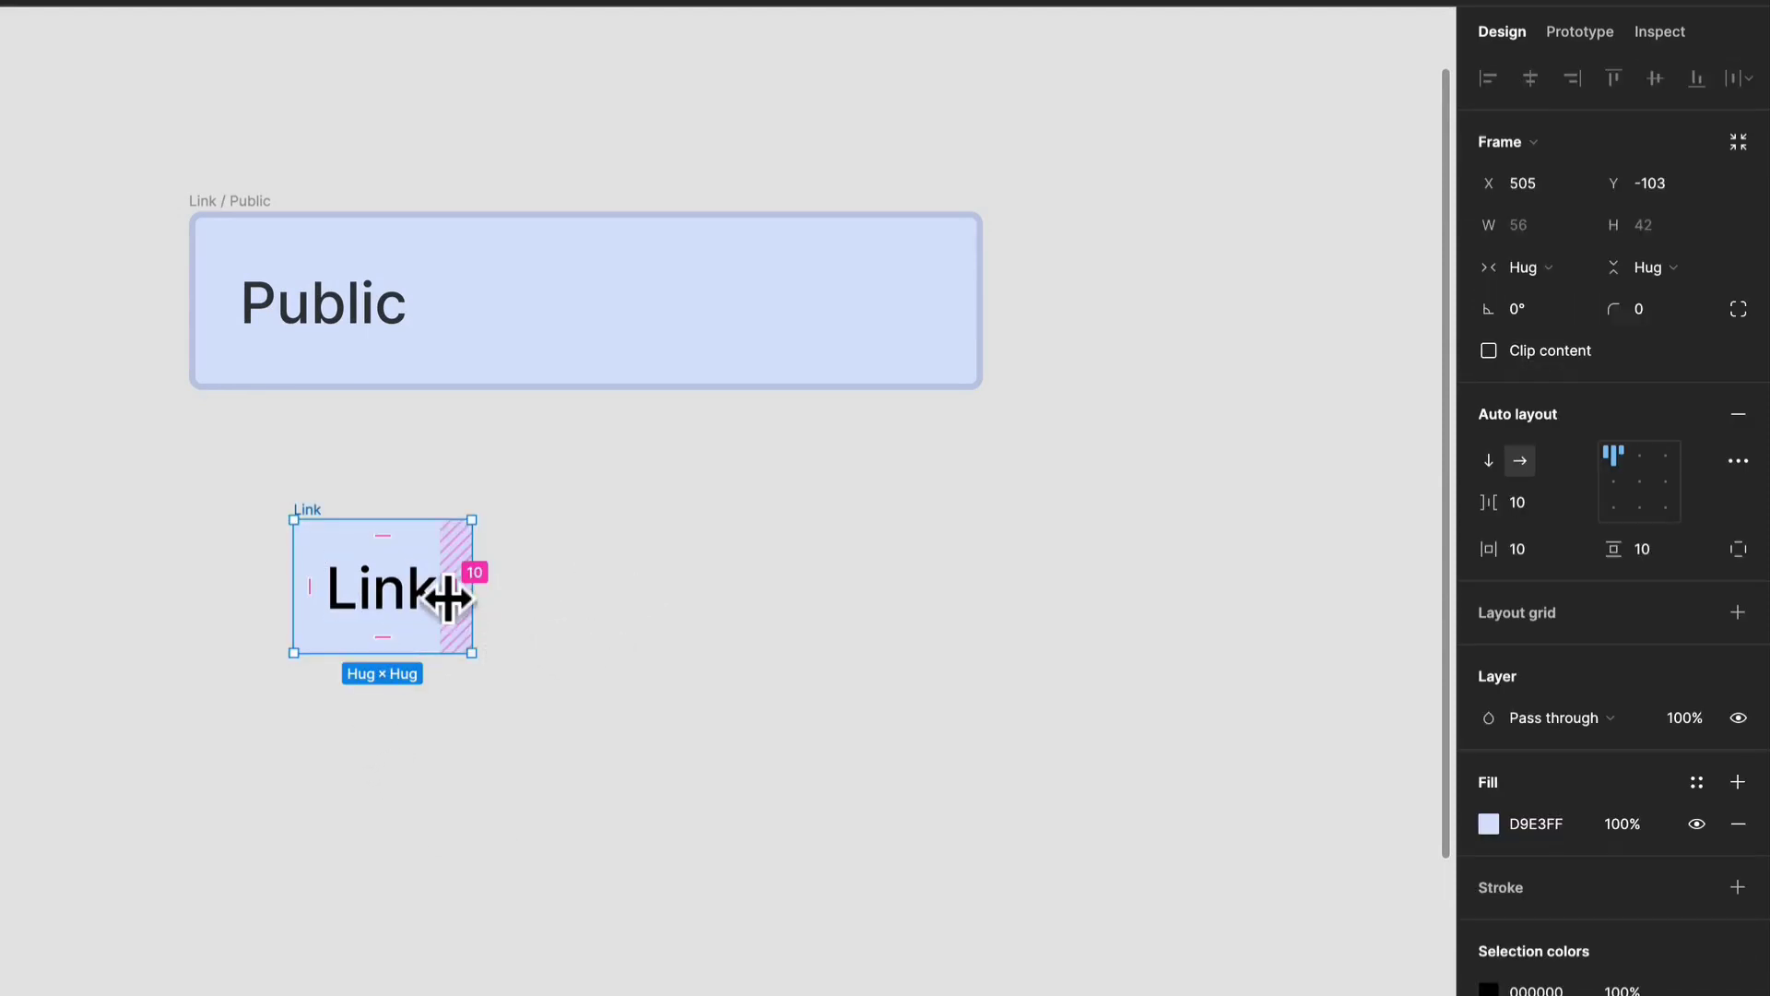
pyautogui.moveTo(475, 601); pyautogui.dragTo(980, 628)
pyautogui.moveTo(286, 575); pyautogui.dragTo(192, 557)
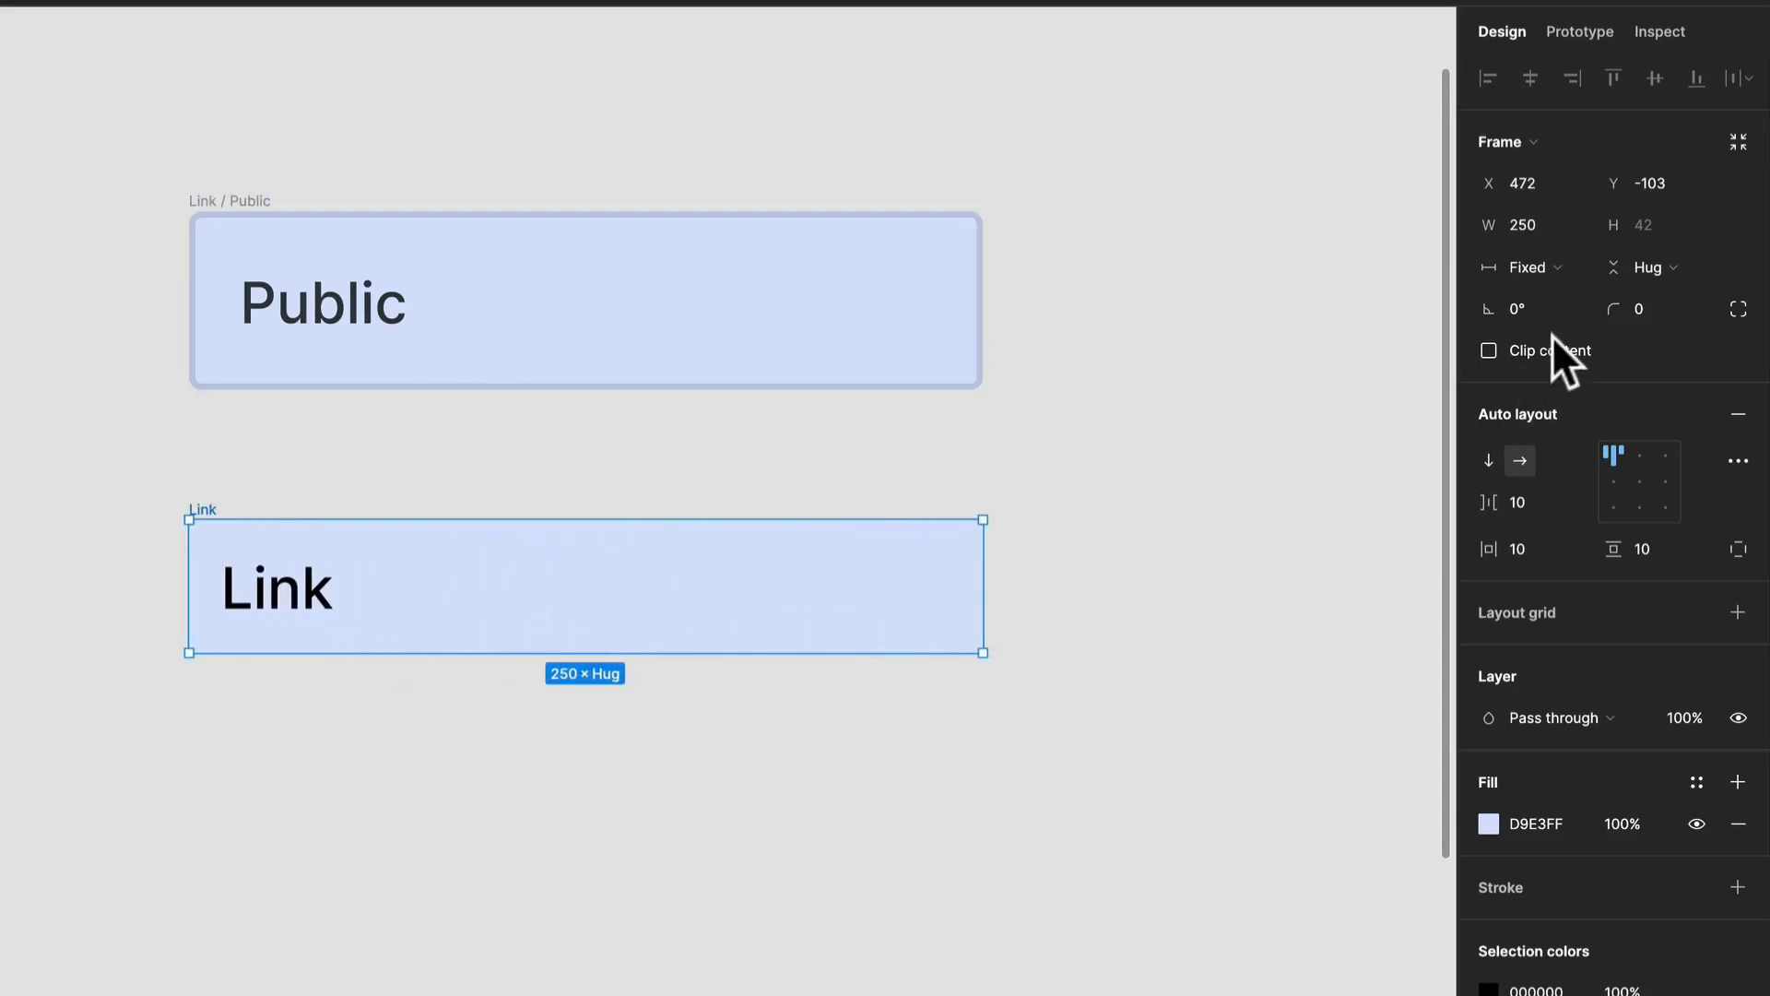
# Set the Link frame's corner radius to 4.
pyautogui.click(1660, 304)
pyautogui.write('4')
pyautogui.press('Return')
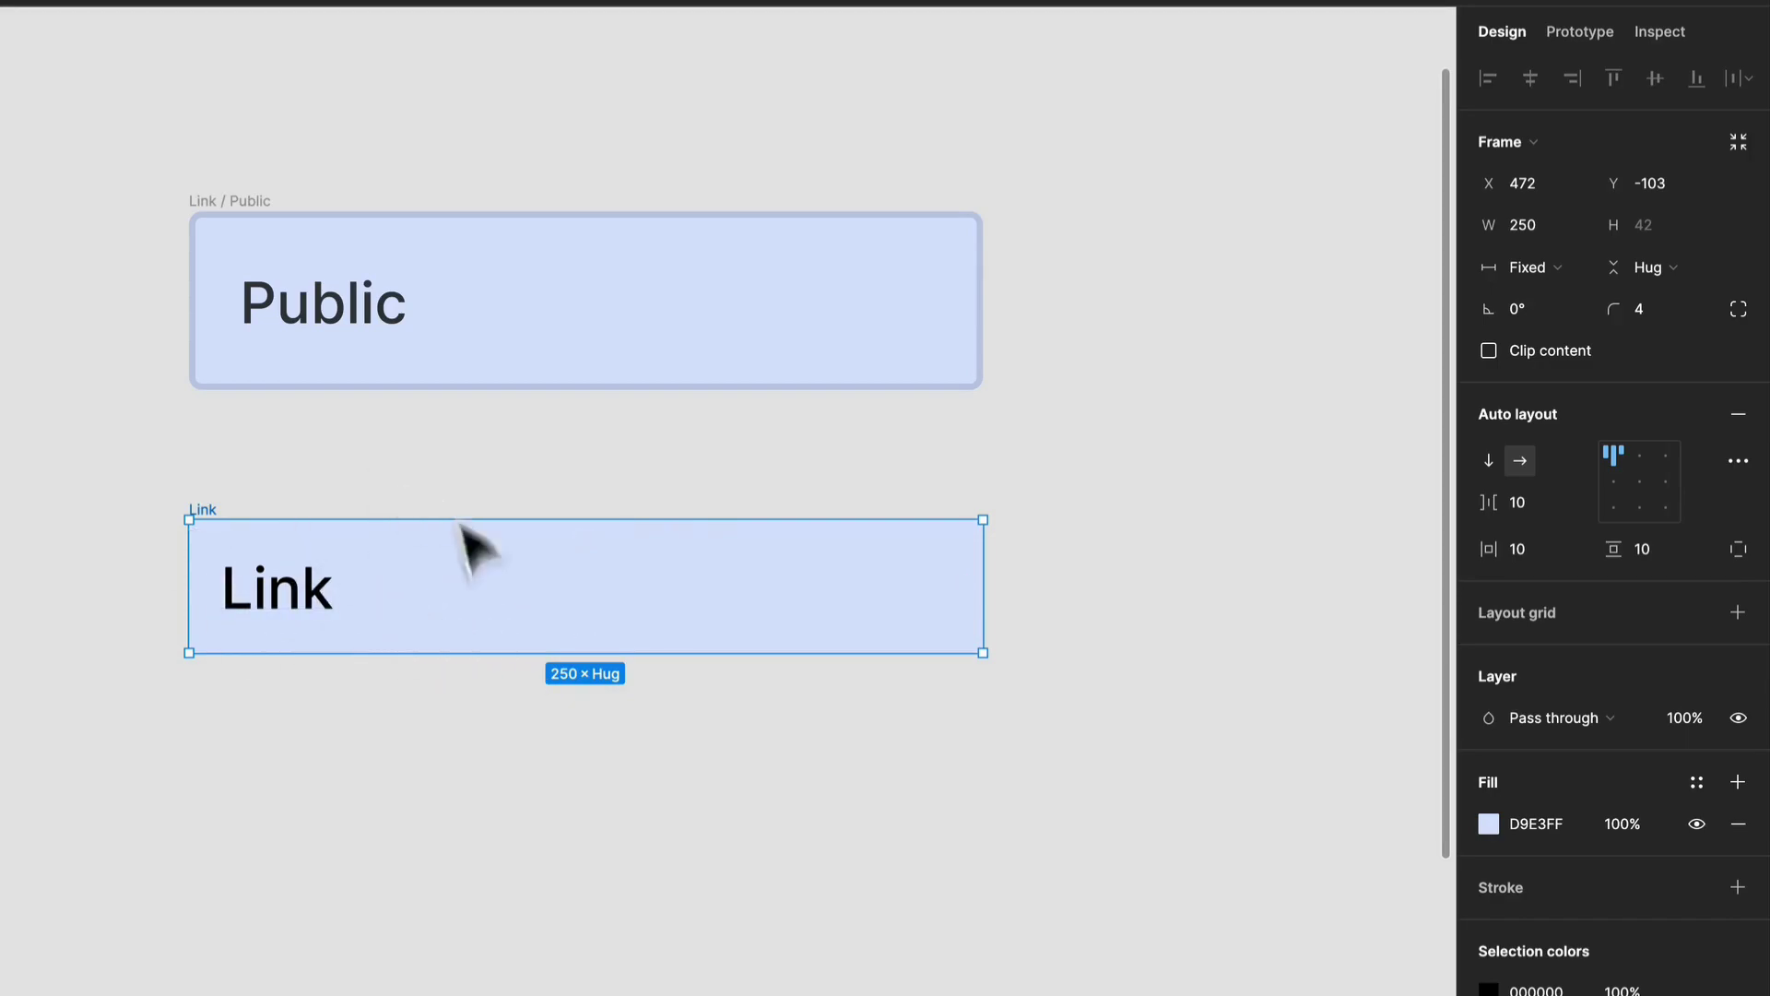
# Duplicate the Link frame so that a copy sits beside the original.
pyautogui.click(328, 613)
pyautogui.click(572, 624)
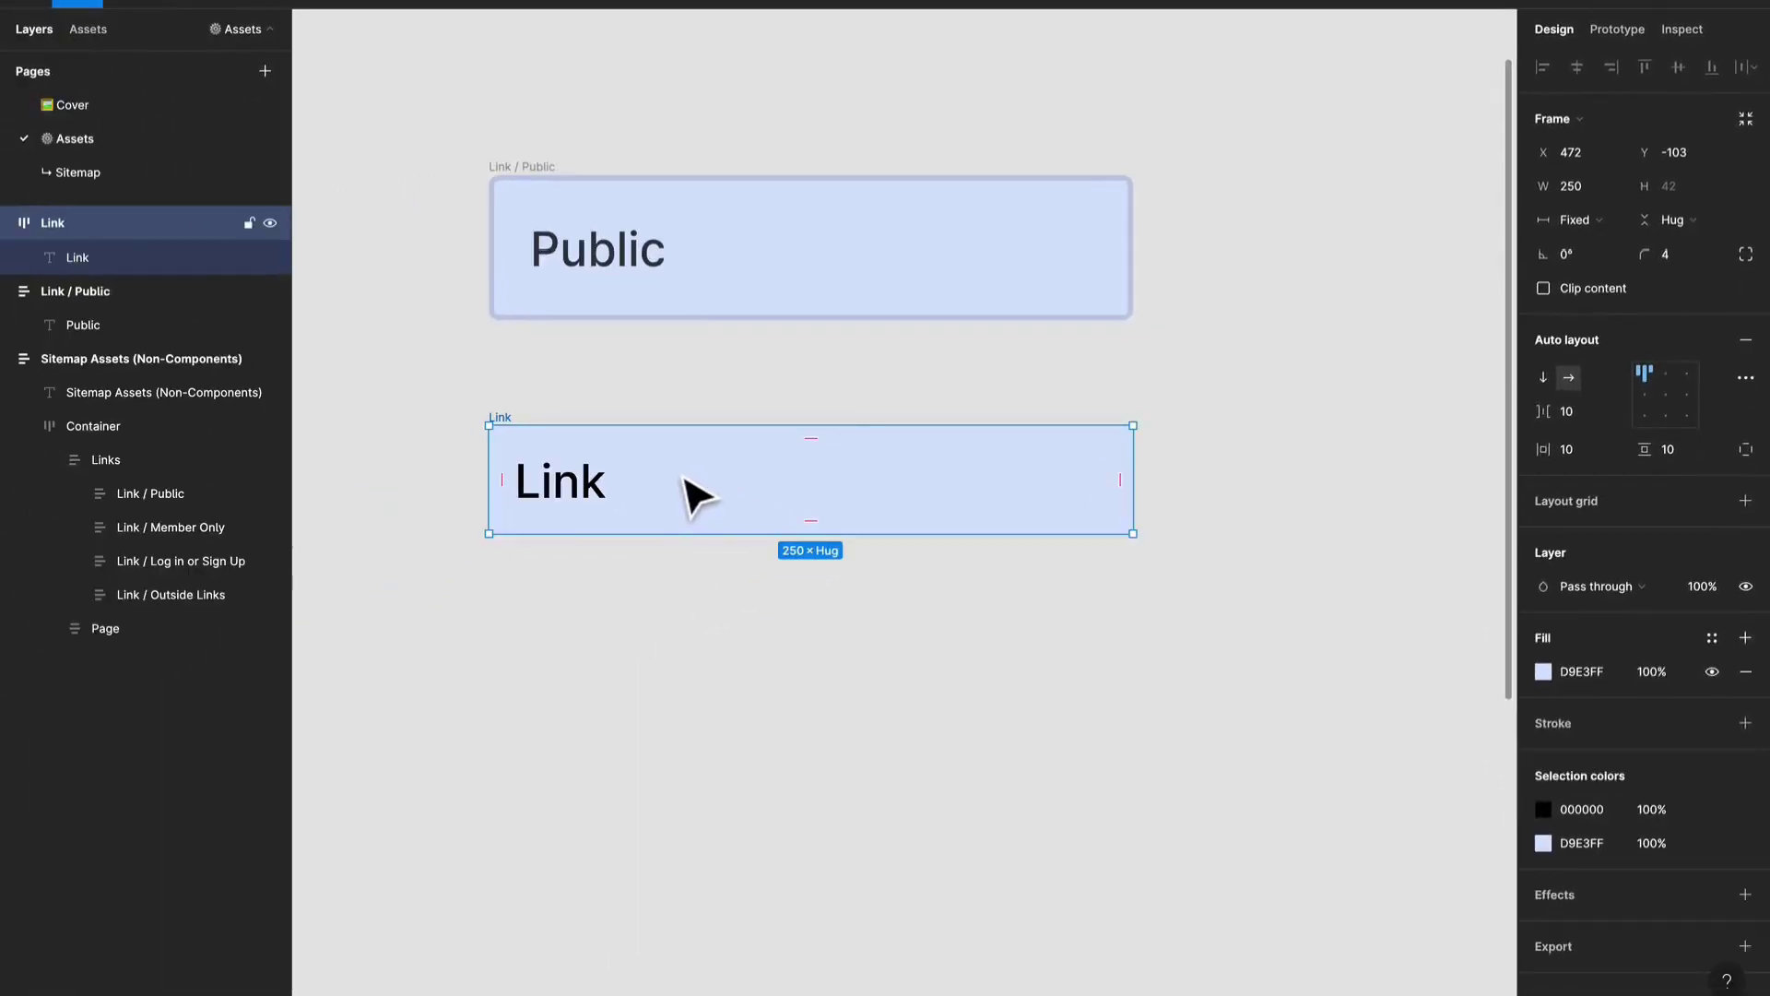
pyautogui.hotkey('ctrl', 'd')
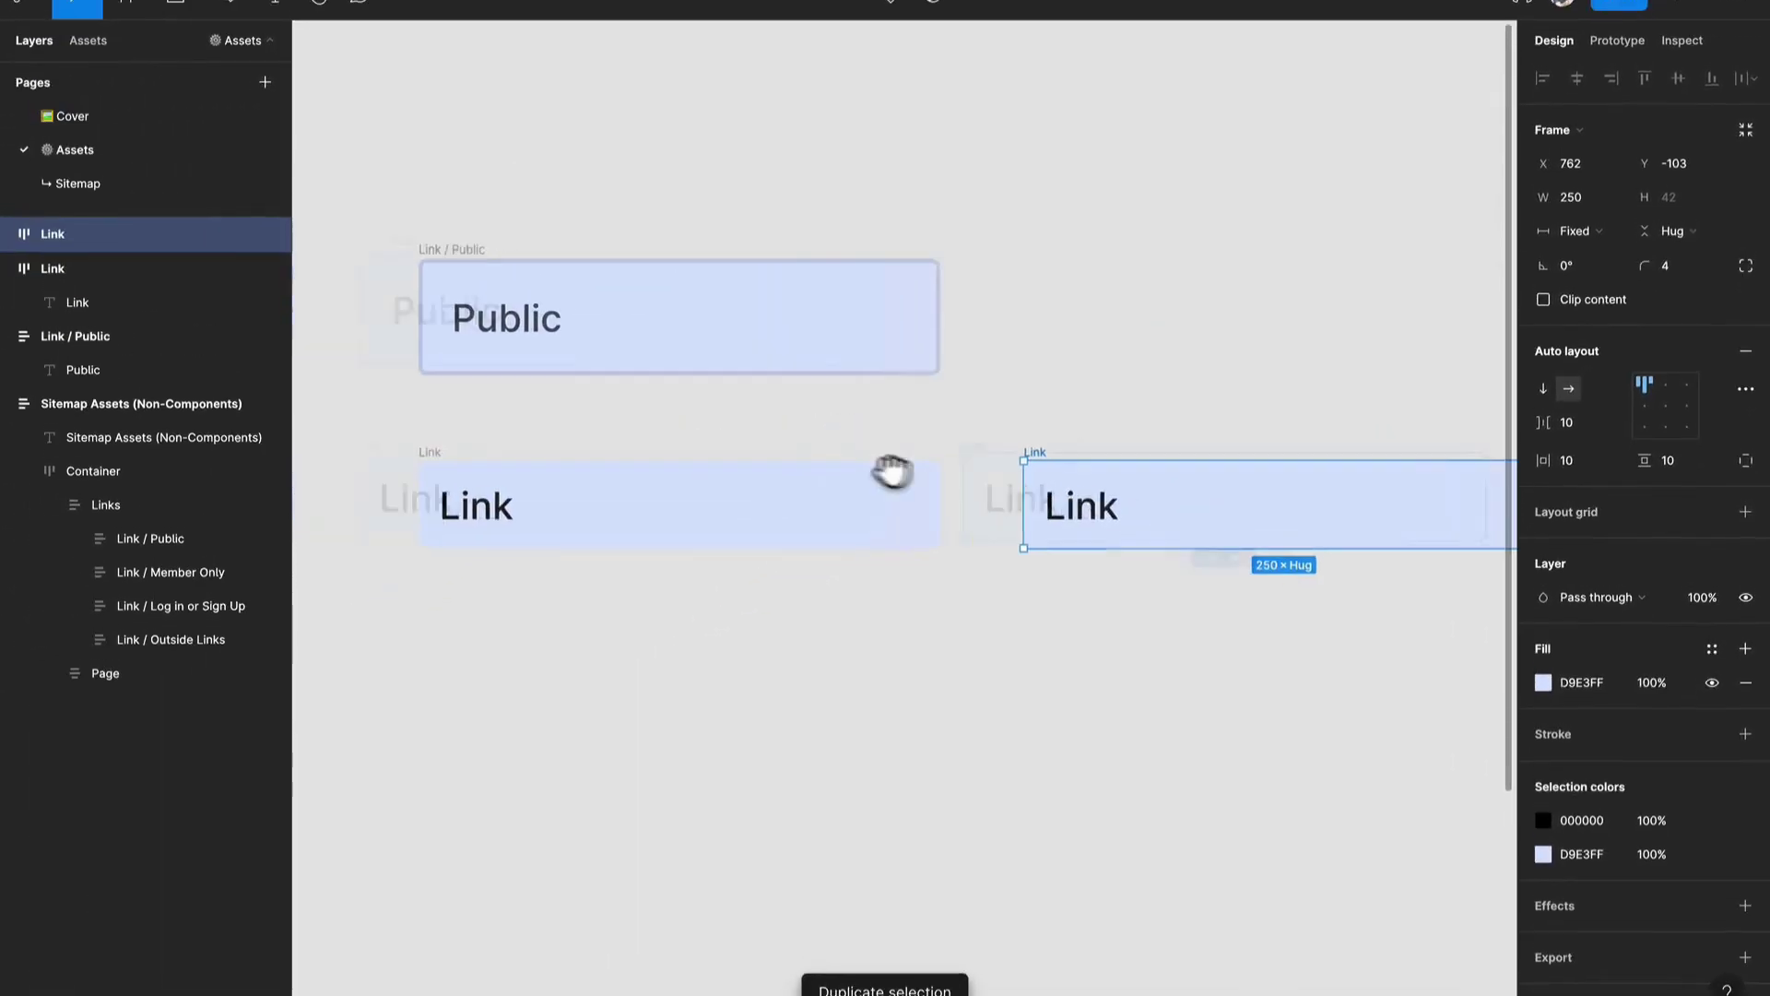
pyautogui.moveTo(865, 468); pyautogui.dragTo(968, 482)
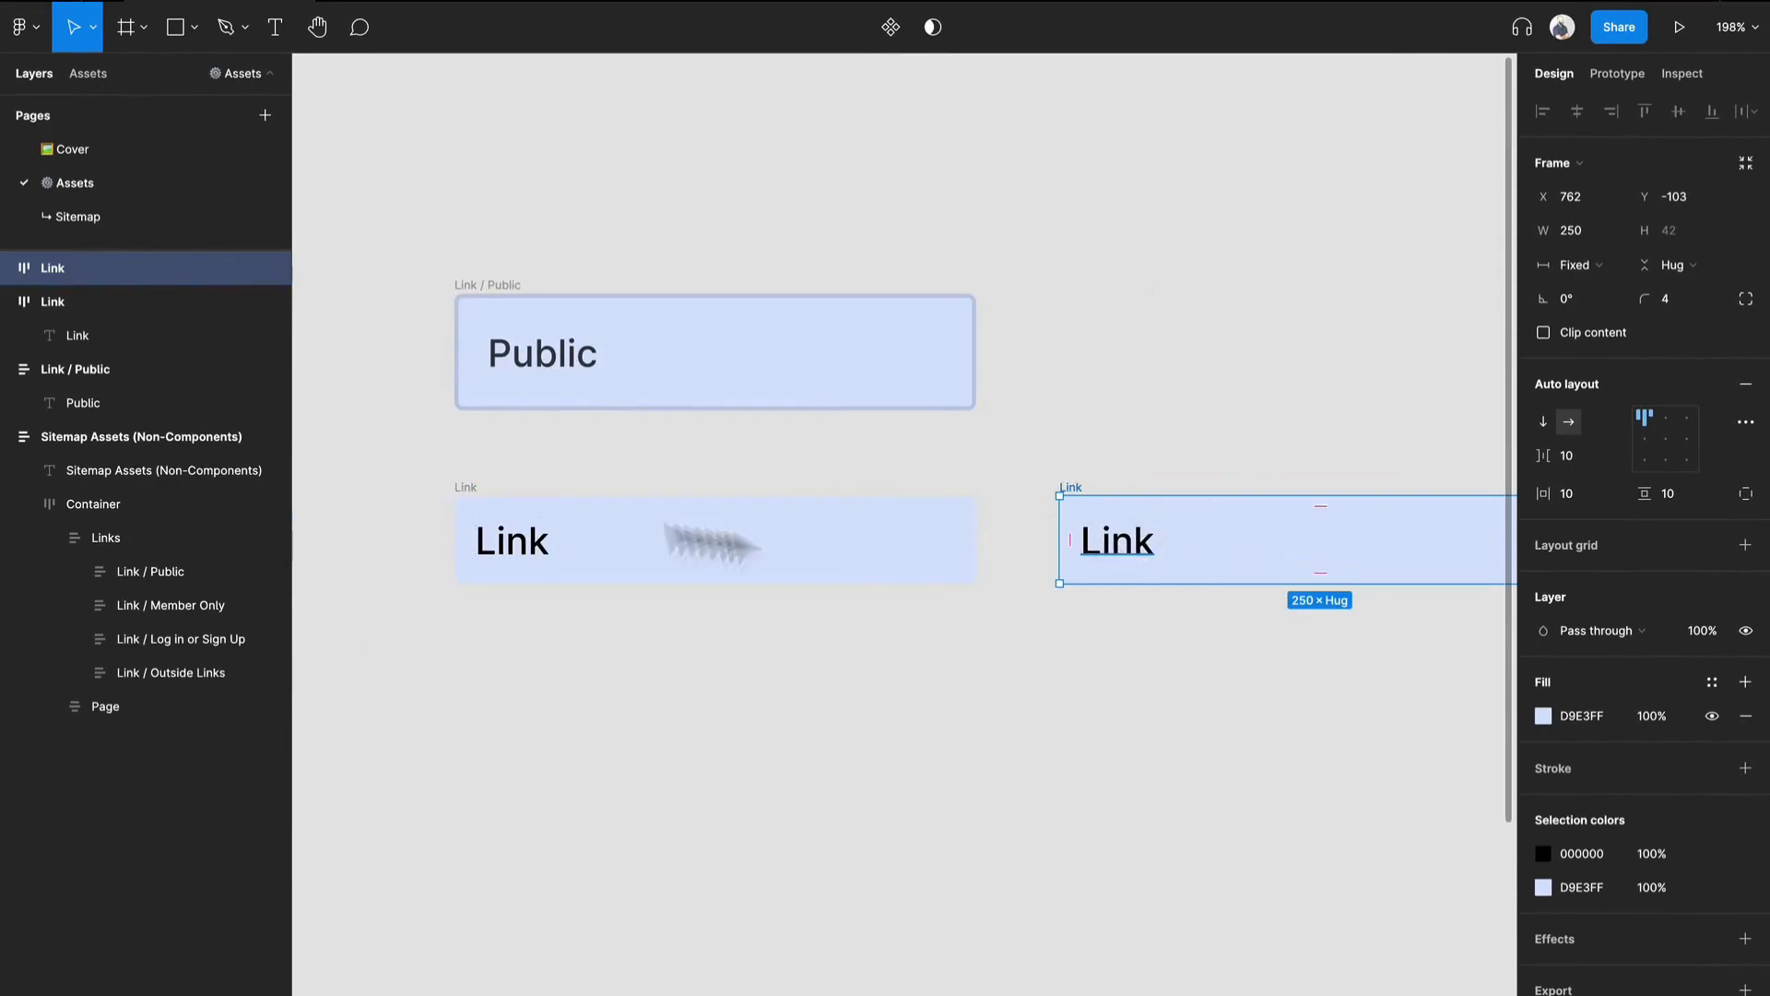
pyautogui.scroll(5, 612, 537)
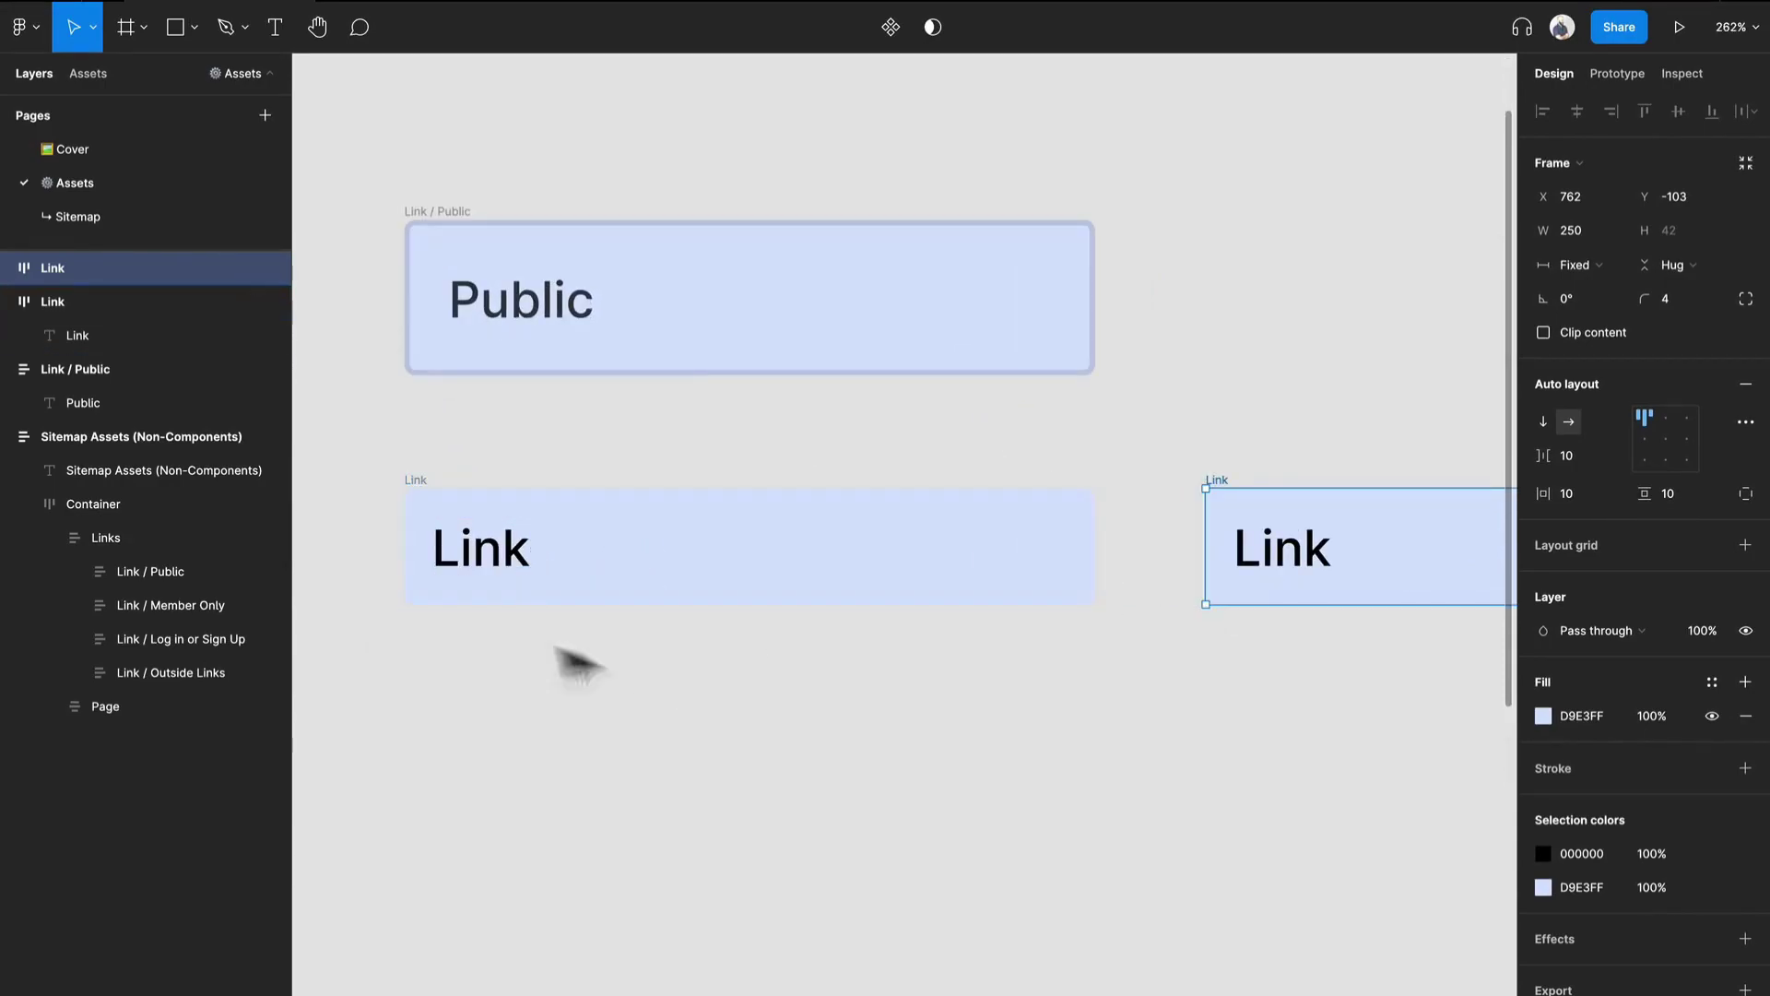
# Set the auto layout item spacing of the original Link frame below the Public box to 0.
pyautogui.click(512, 566)
pyautogui.click(1000, 624)
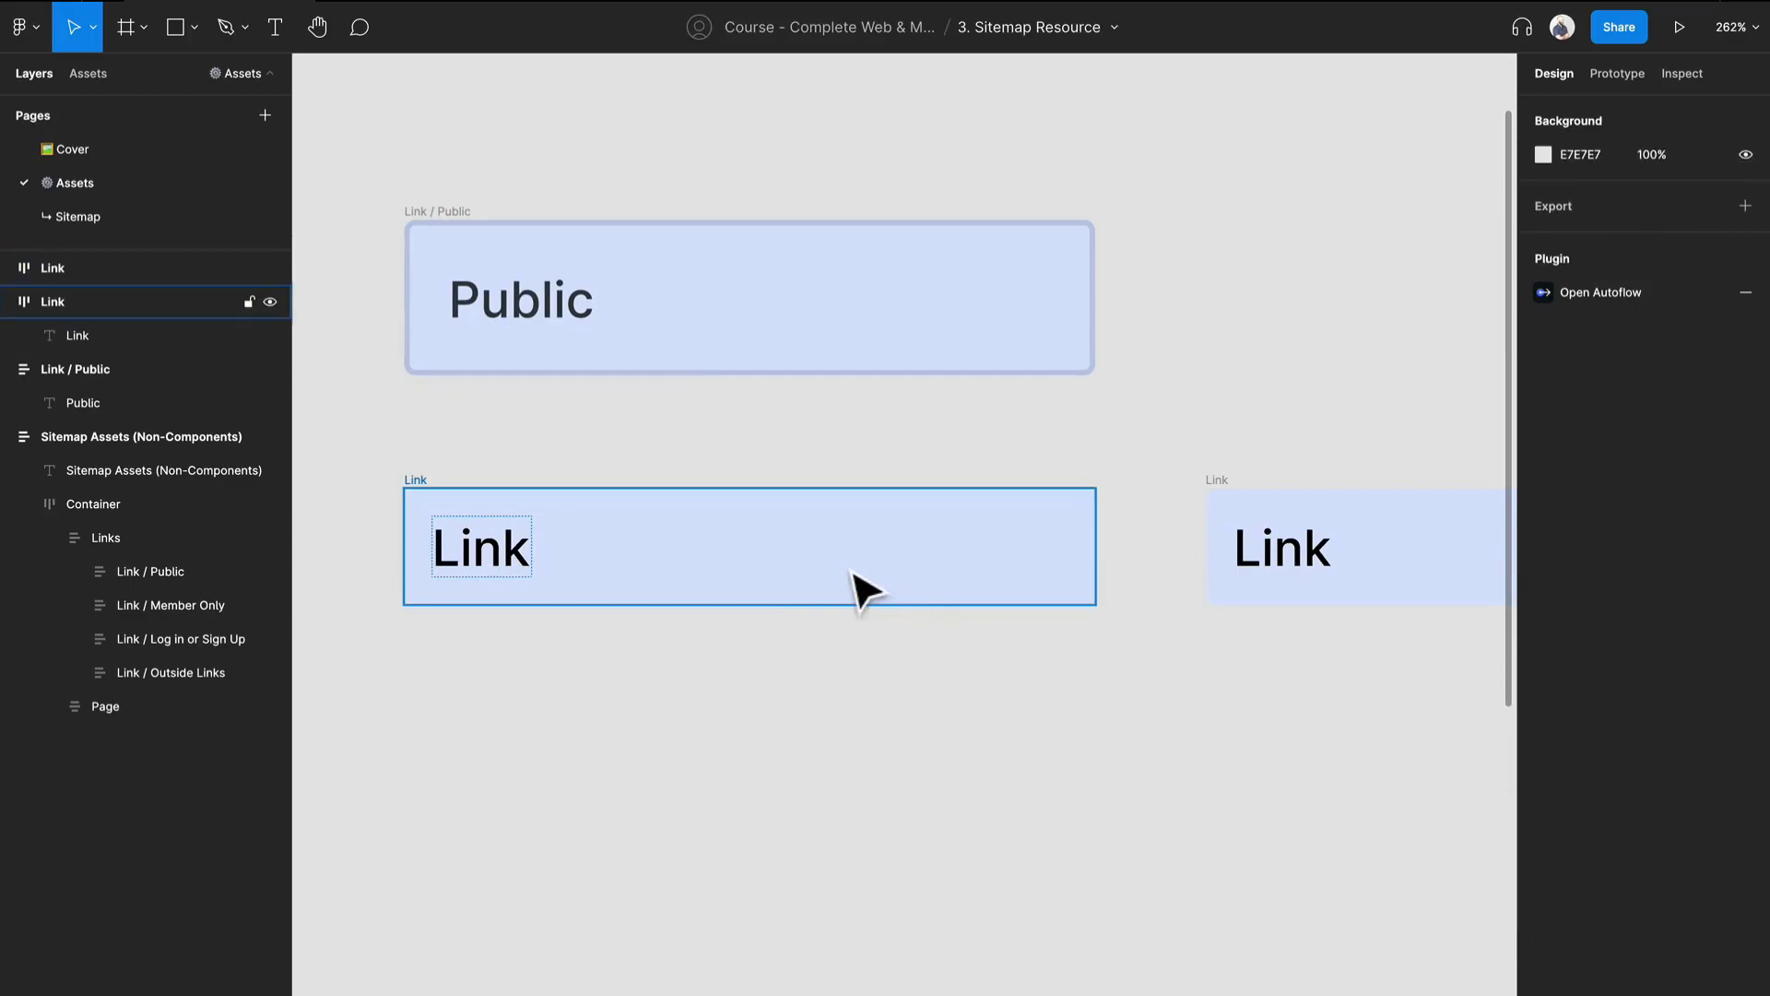
pyautogui.click(865, 590)
pyautogui.click(503, 563)
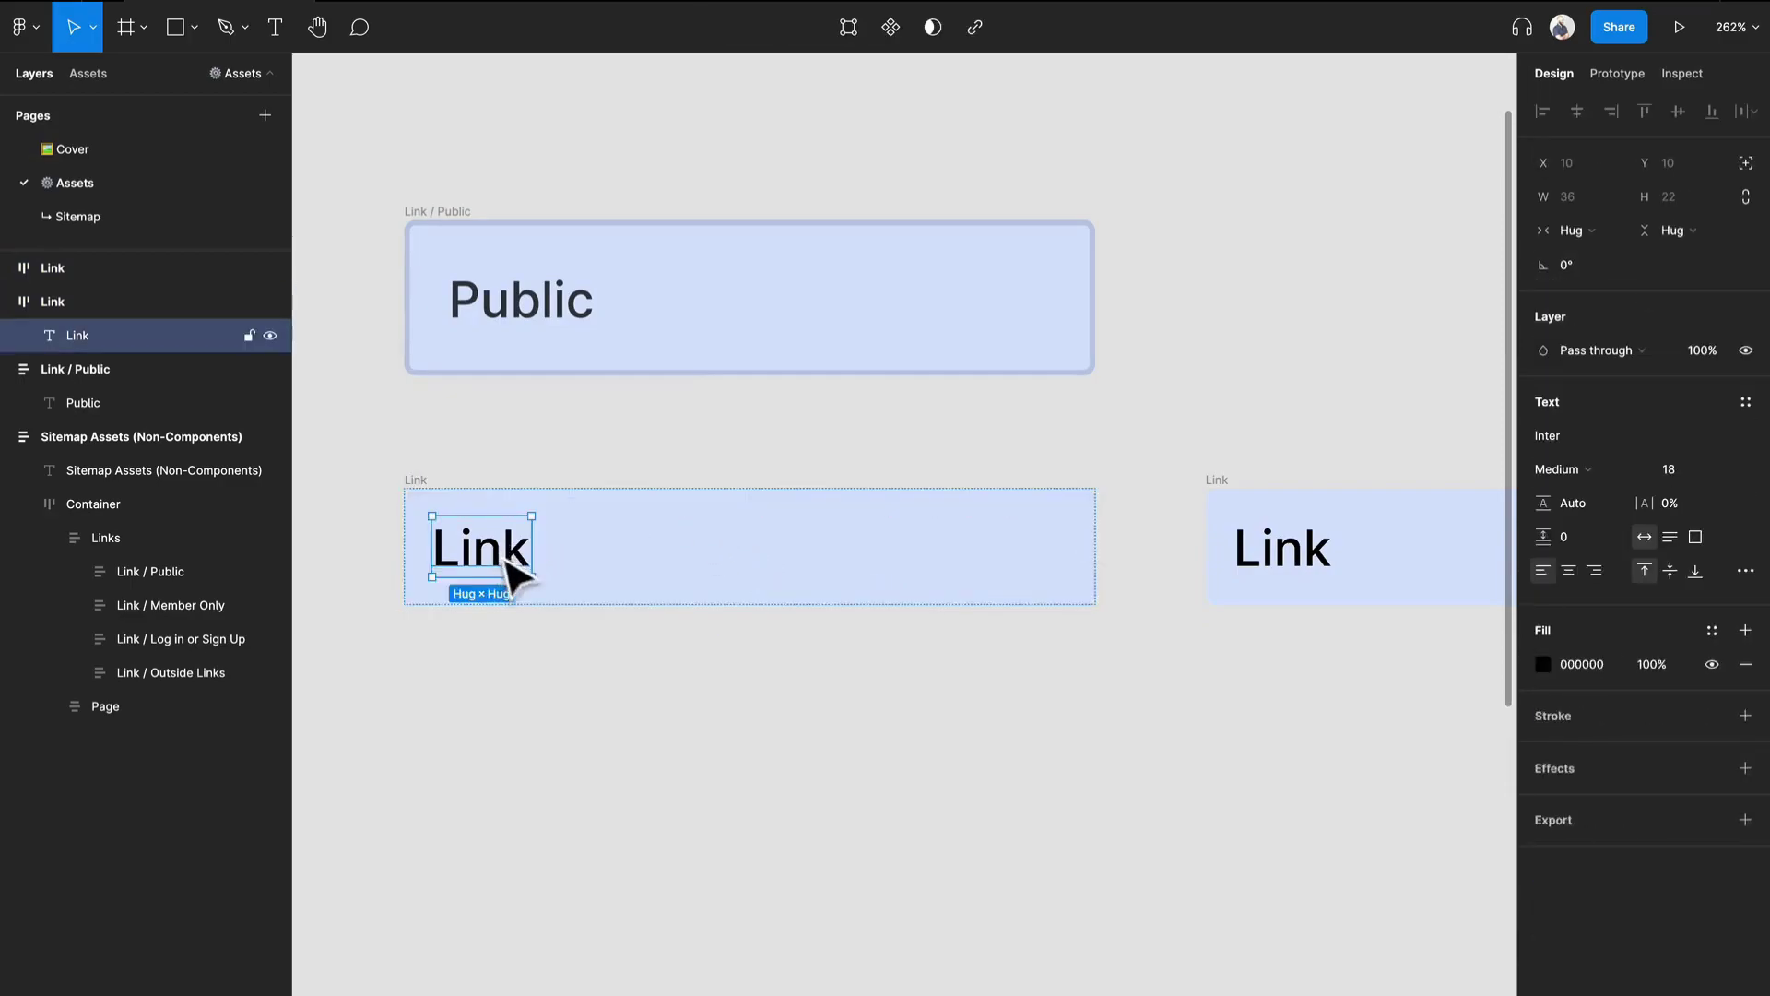
pyautogui.click(871, 581)
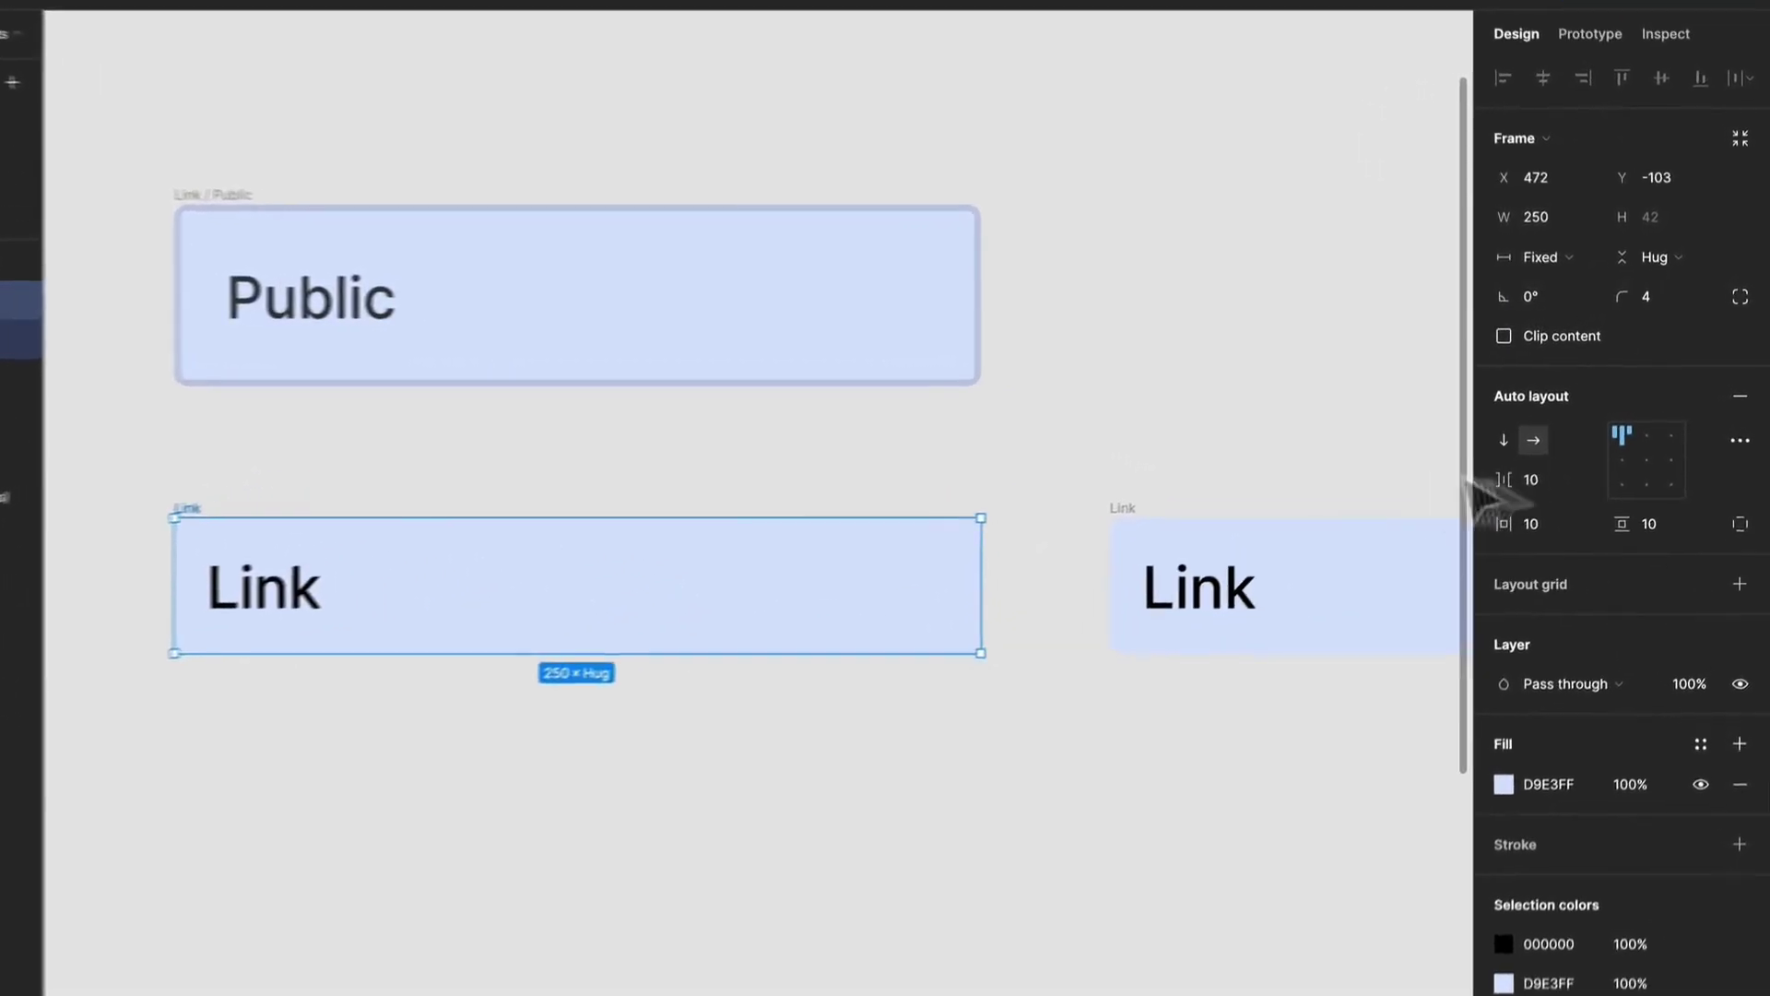
pyautogui.write('0')
pyautogui.press('Return')
# Set both the horizontal and the vertical padding of the original Link frame to 16.
pyautogui.click(1545, 520)
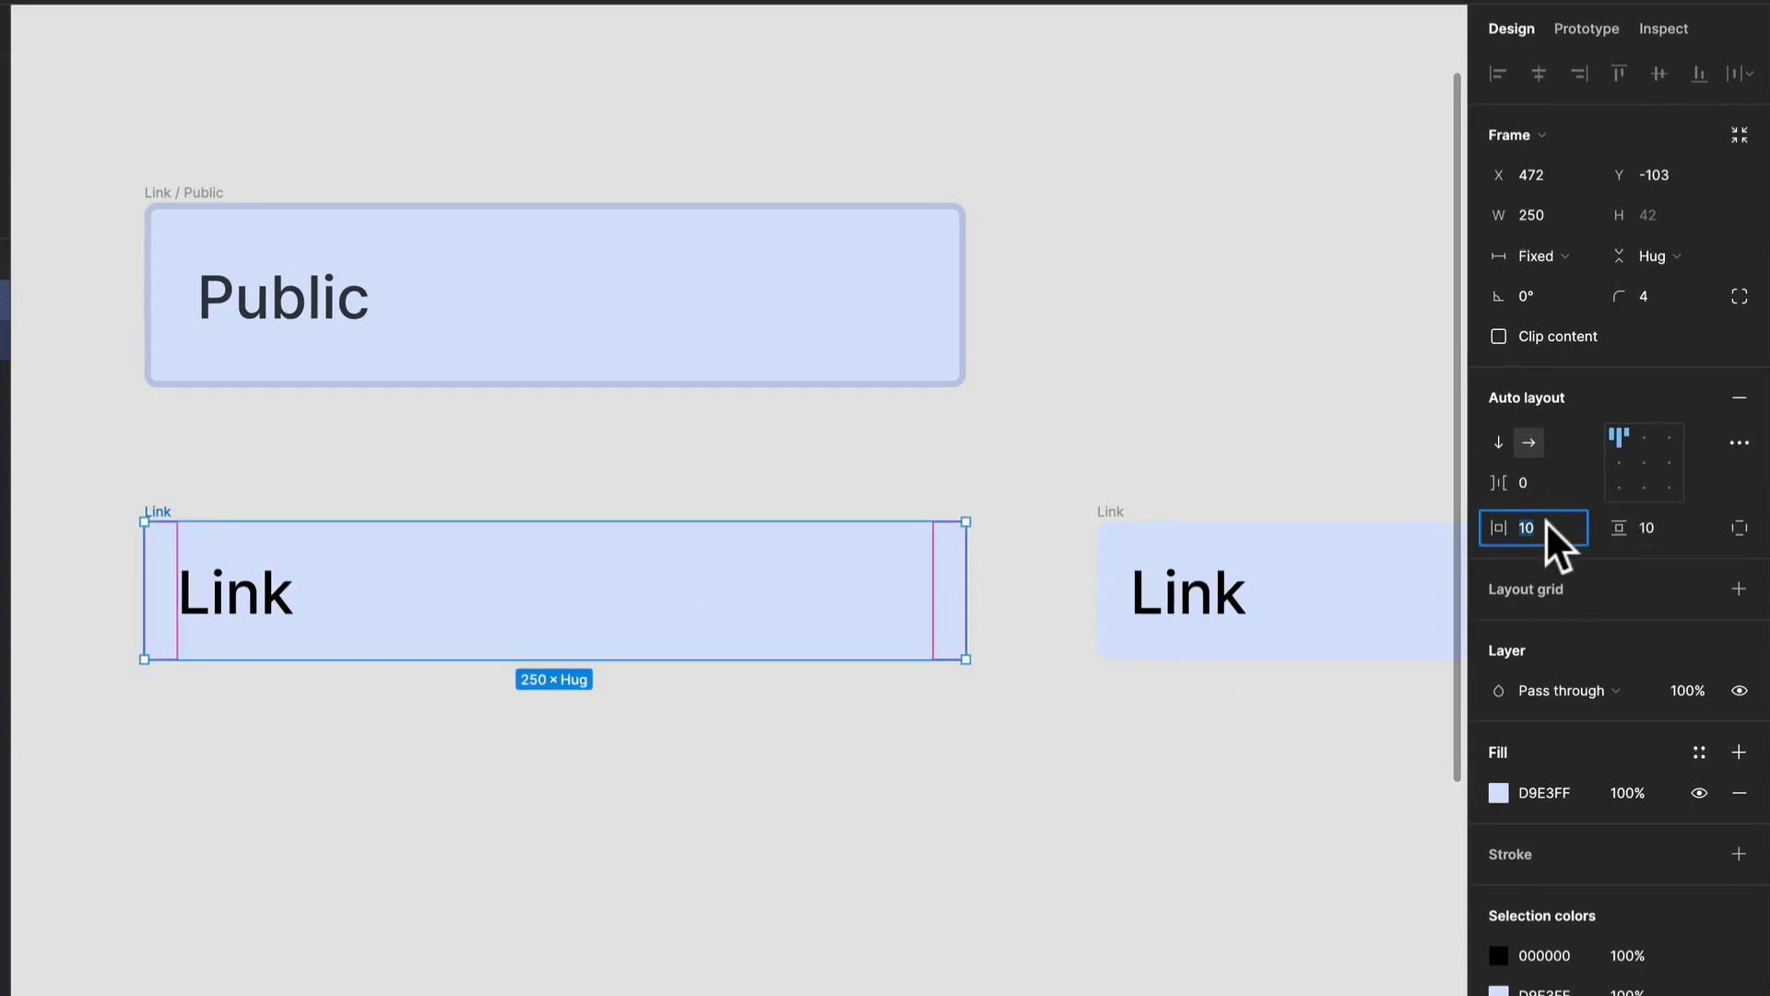
pyautogui.write('16')
pyautogui.click(1650, 523)
pyautogui.write('6')
pyautogui.press('Return')
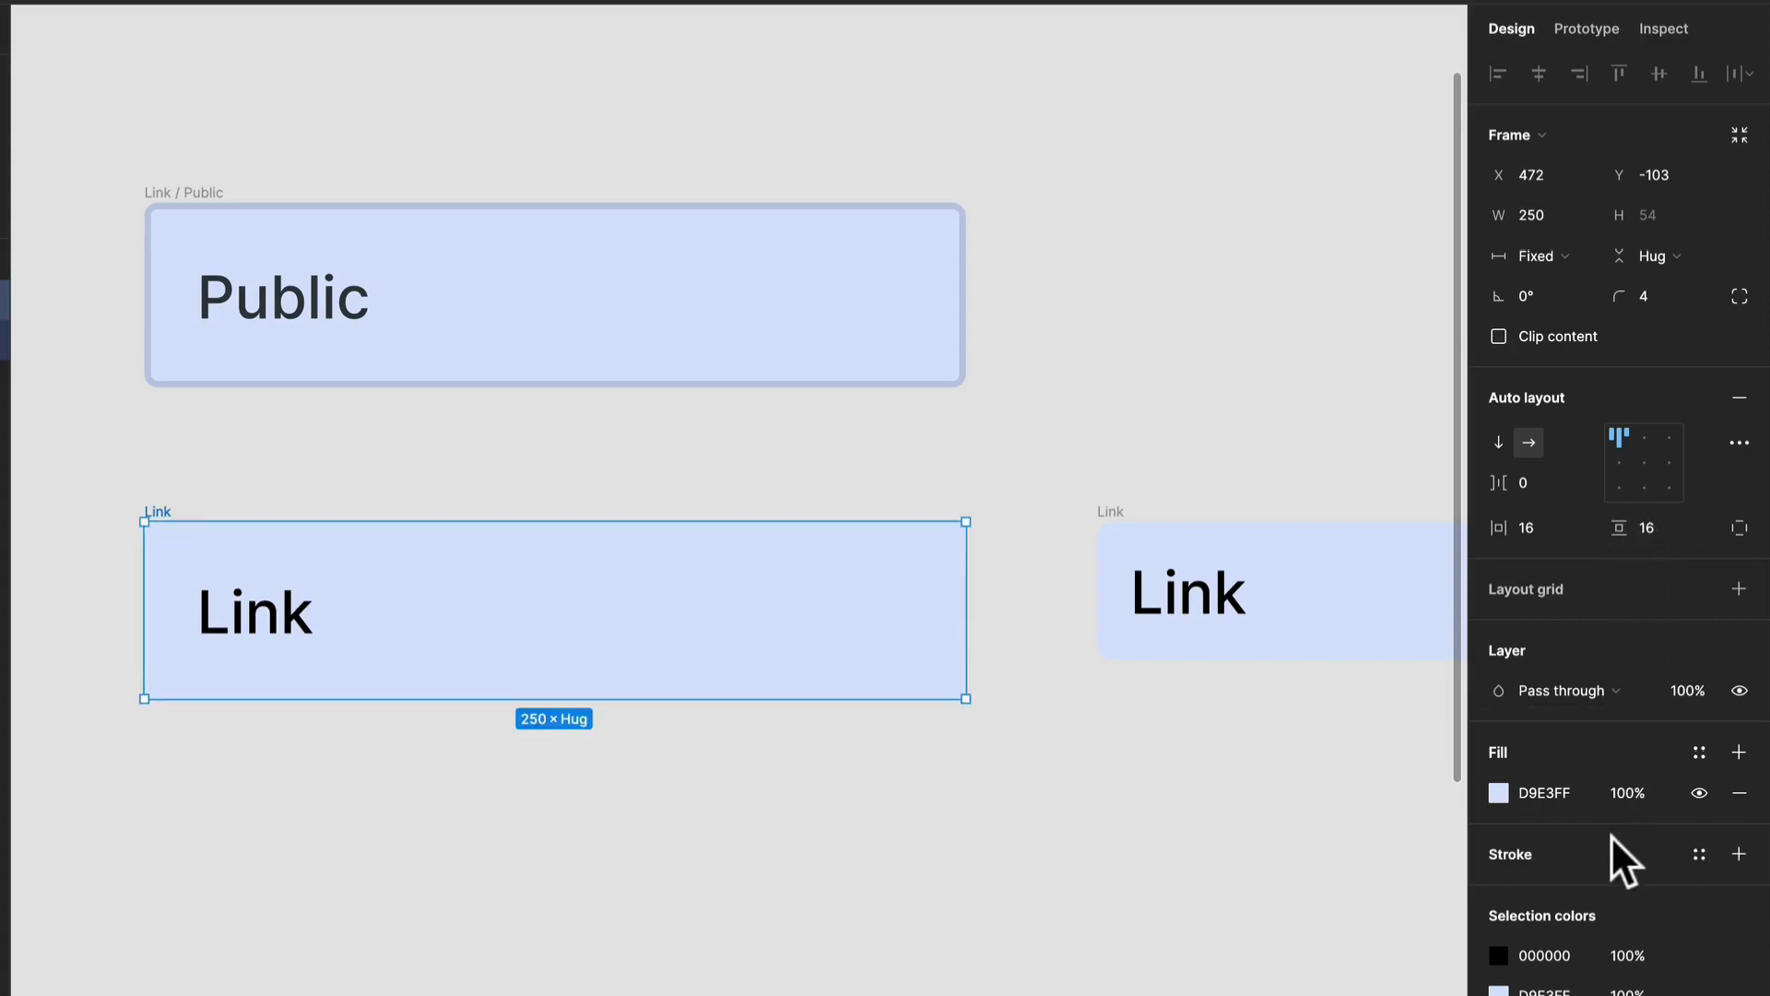
# Add an inside stroke of weight 2 to the Link frame, sampling its fill colour and darkening it to C0C8DE.
pyautogui.click(1737, 853)
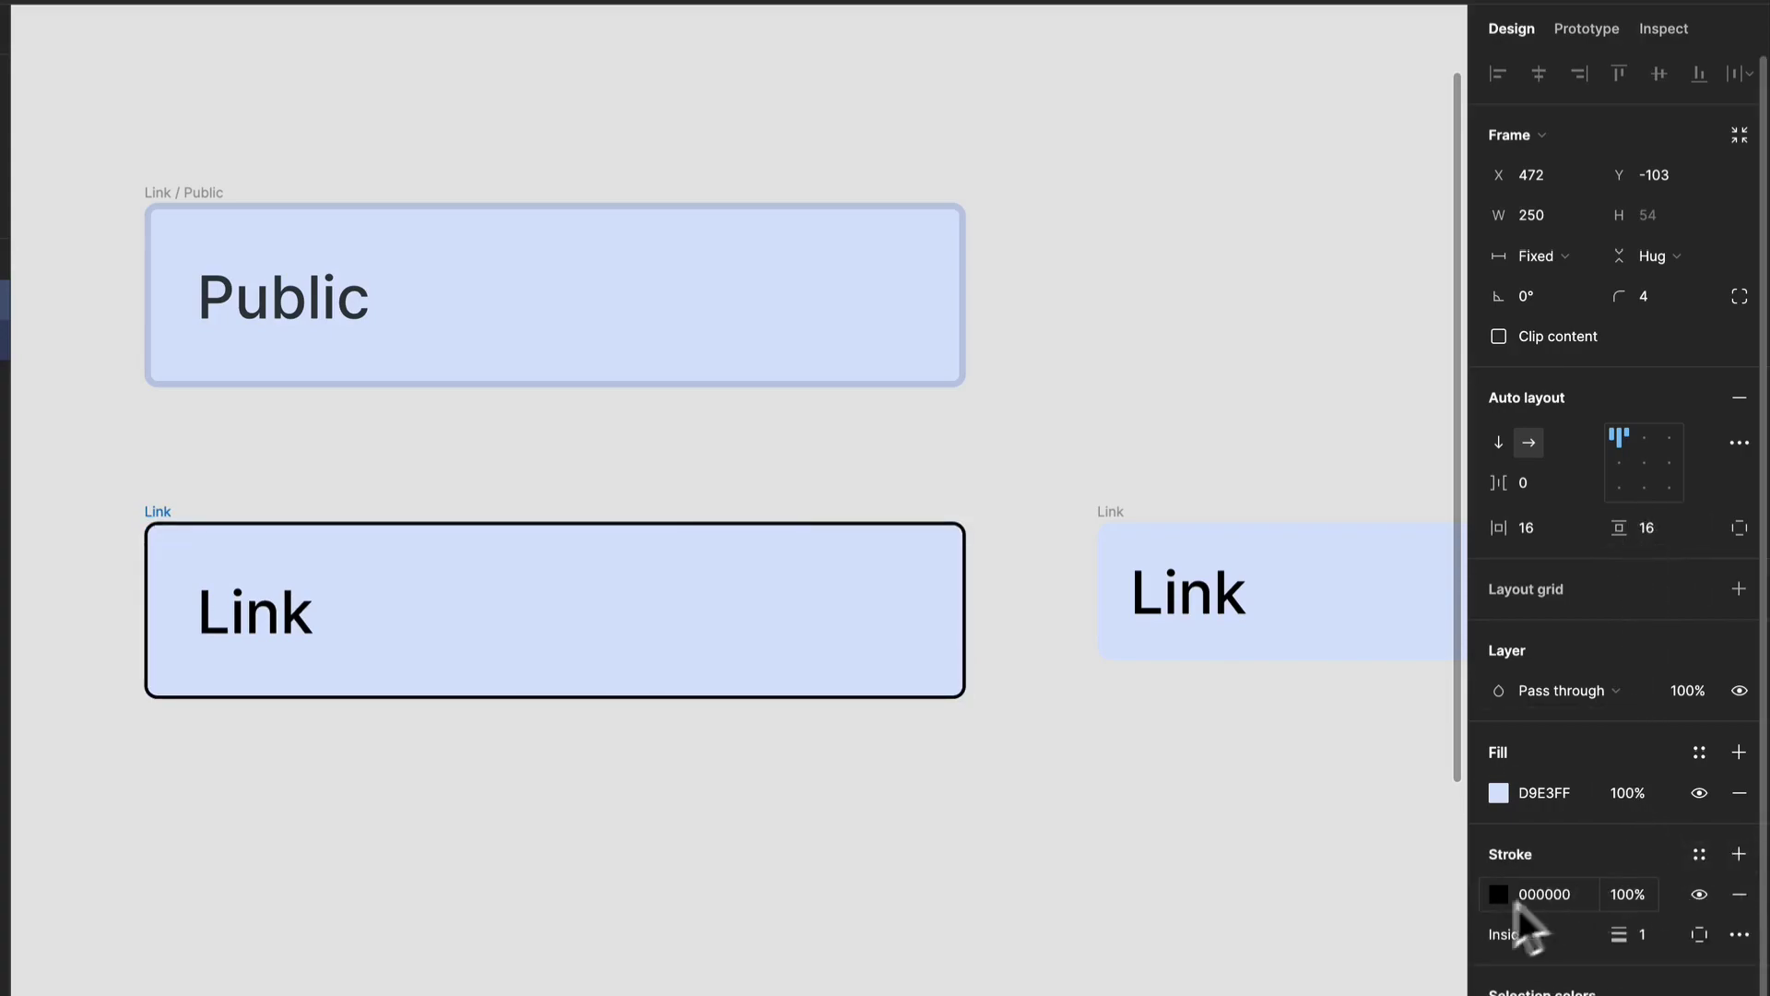
pyautogui.click(1499, 894)
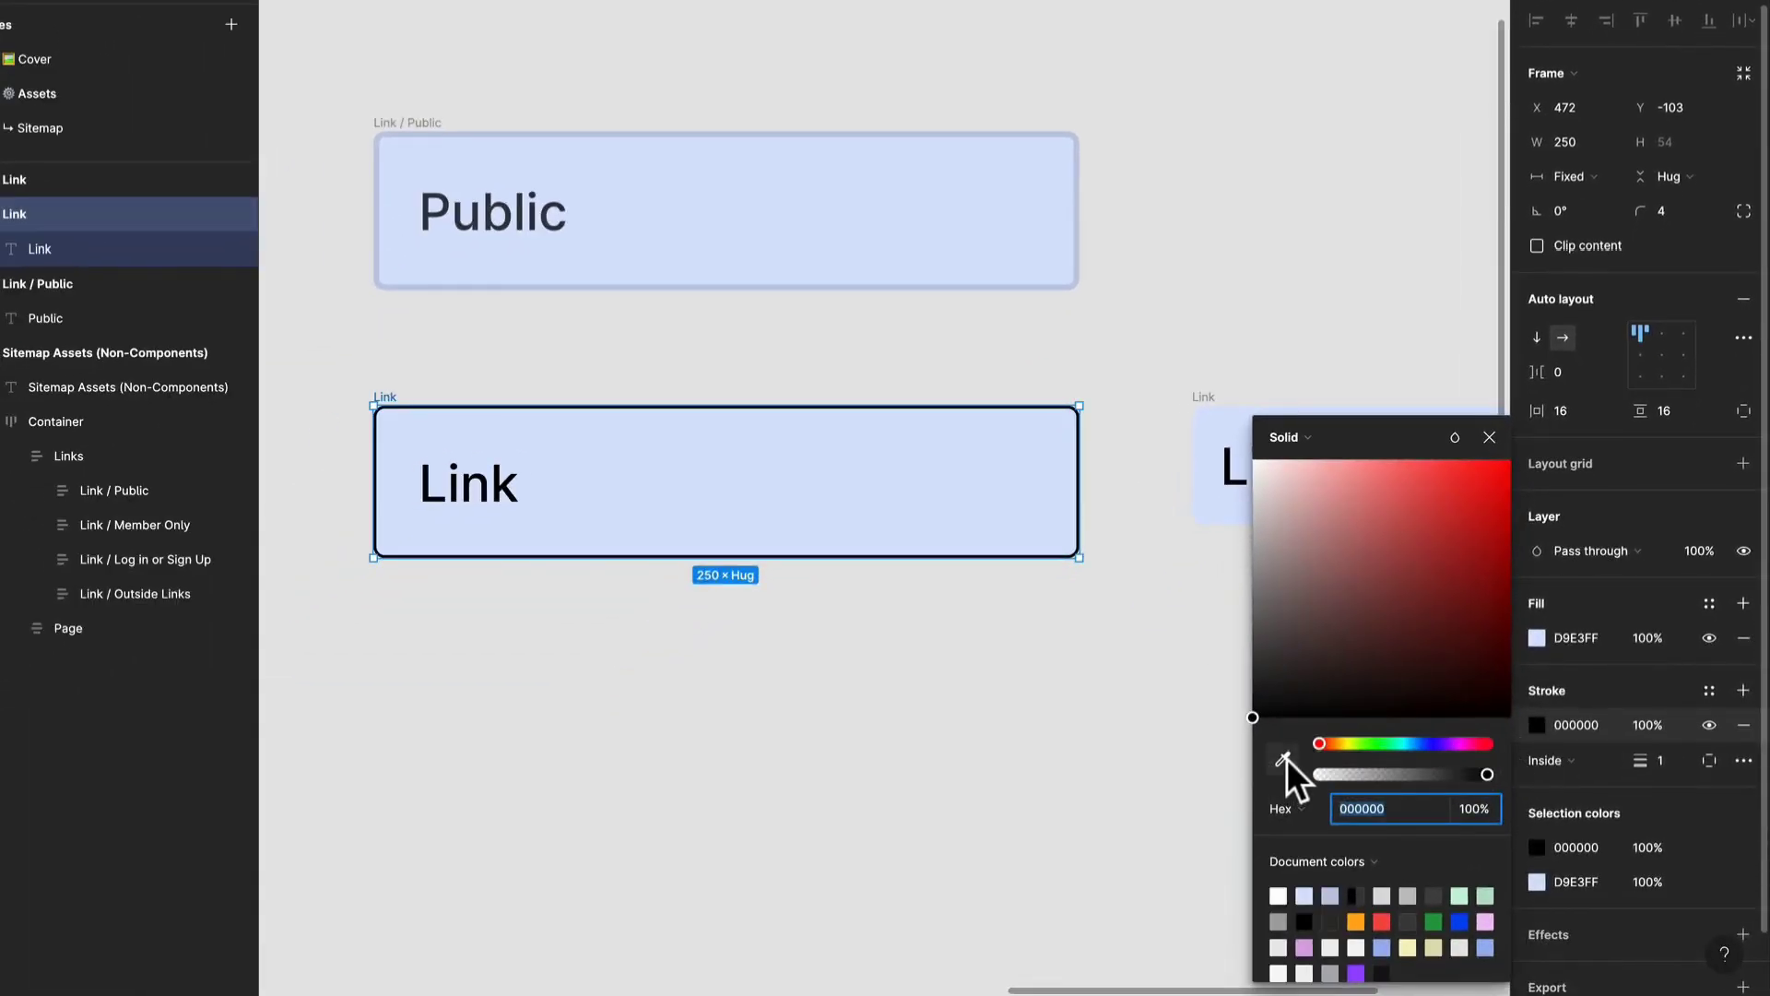
pyautogui.click(1281, 757)
pyautogui.click(926, 487)
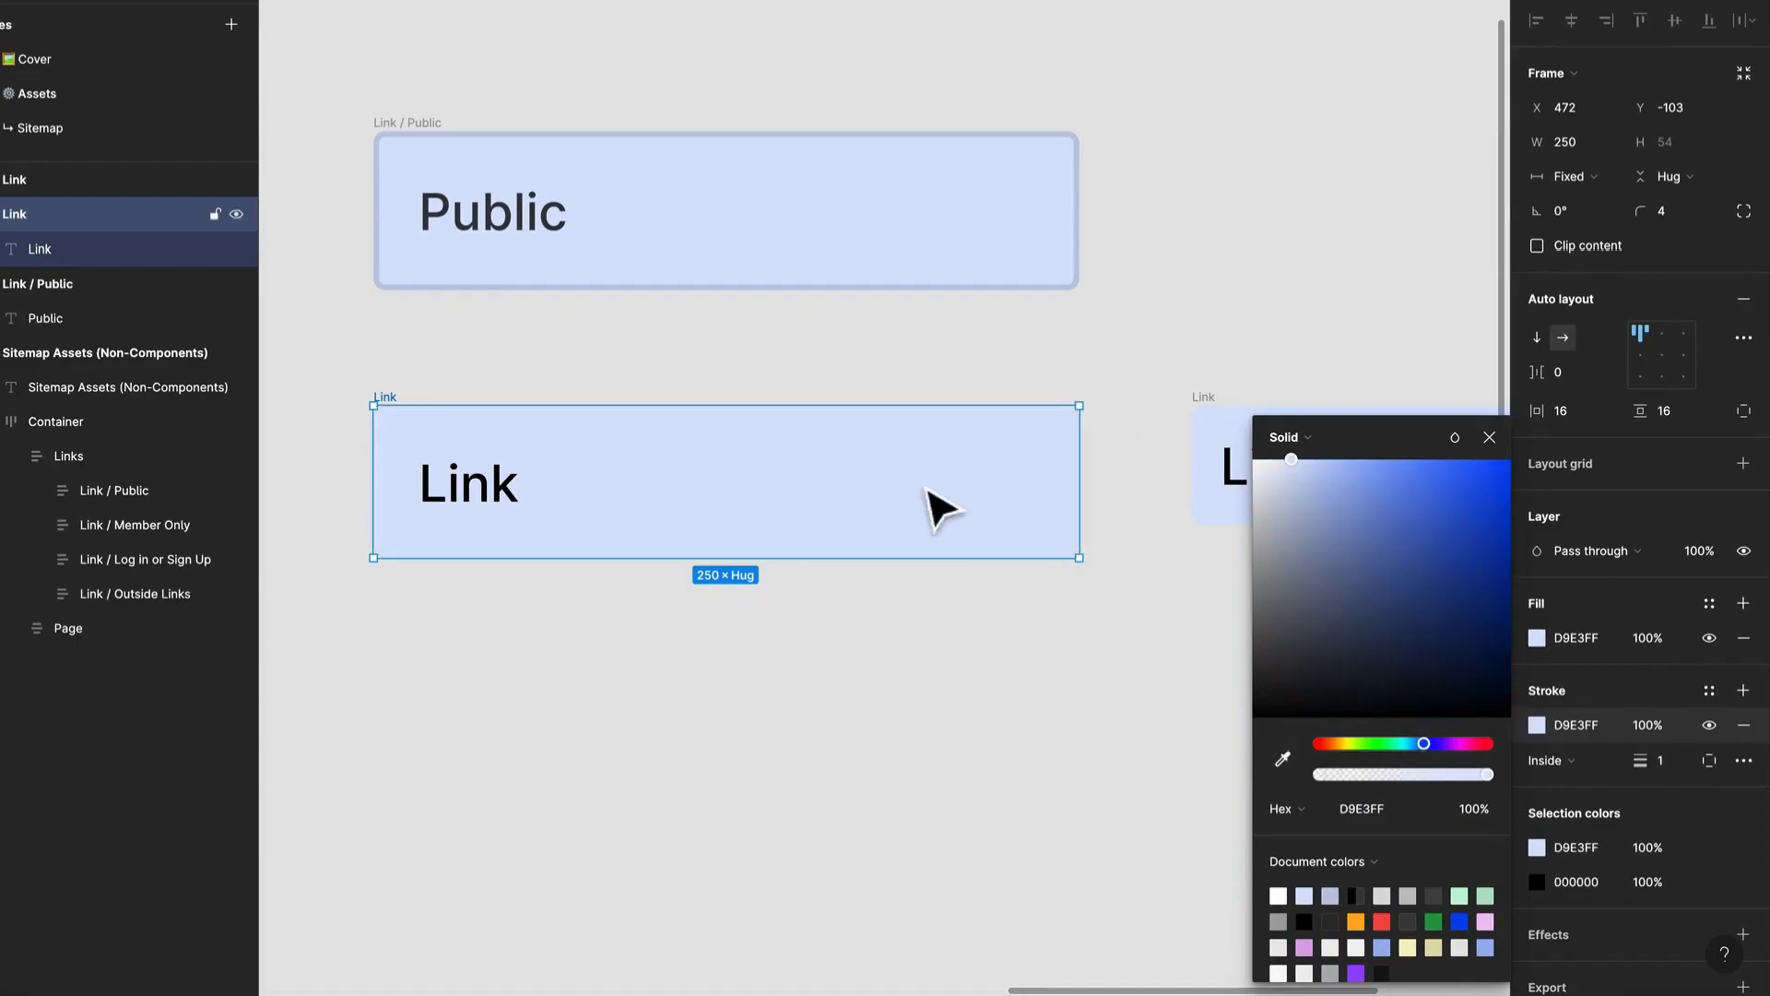
pyautogui.moveTo(1294, 463); pyautogui.dragTo(1298, 498)
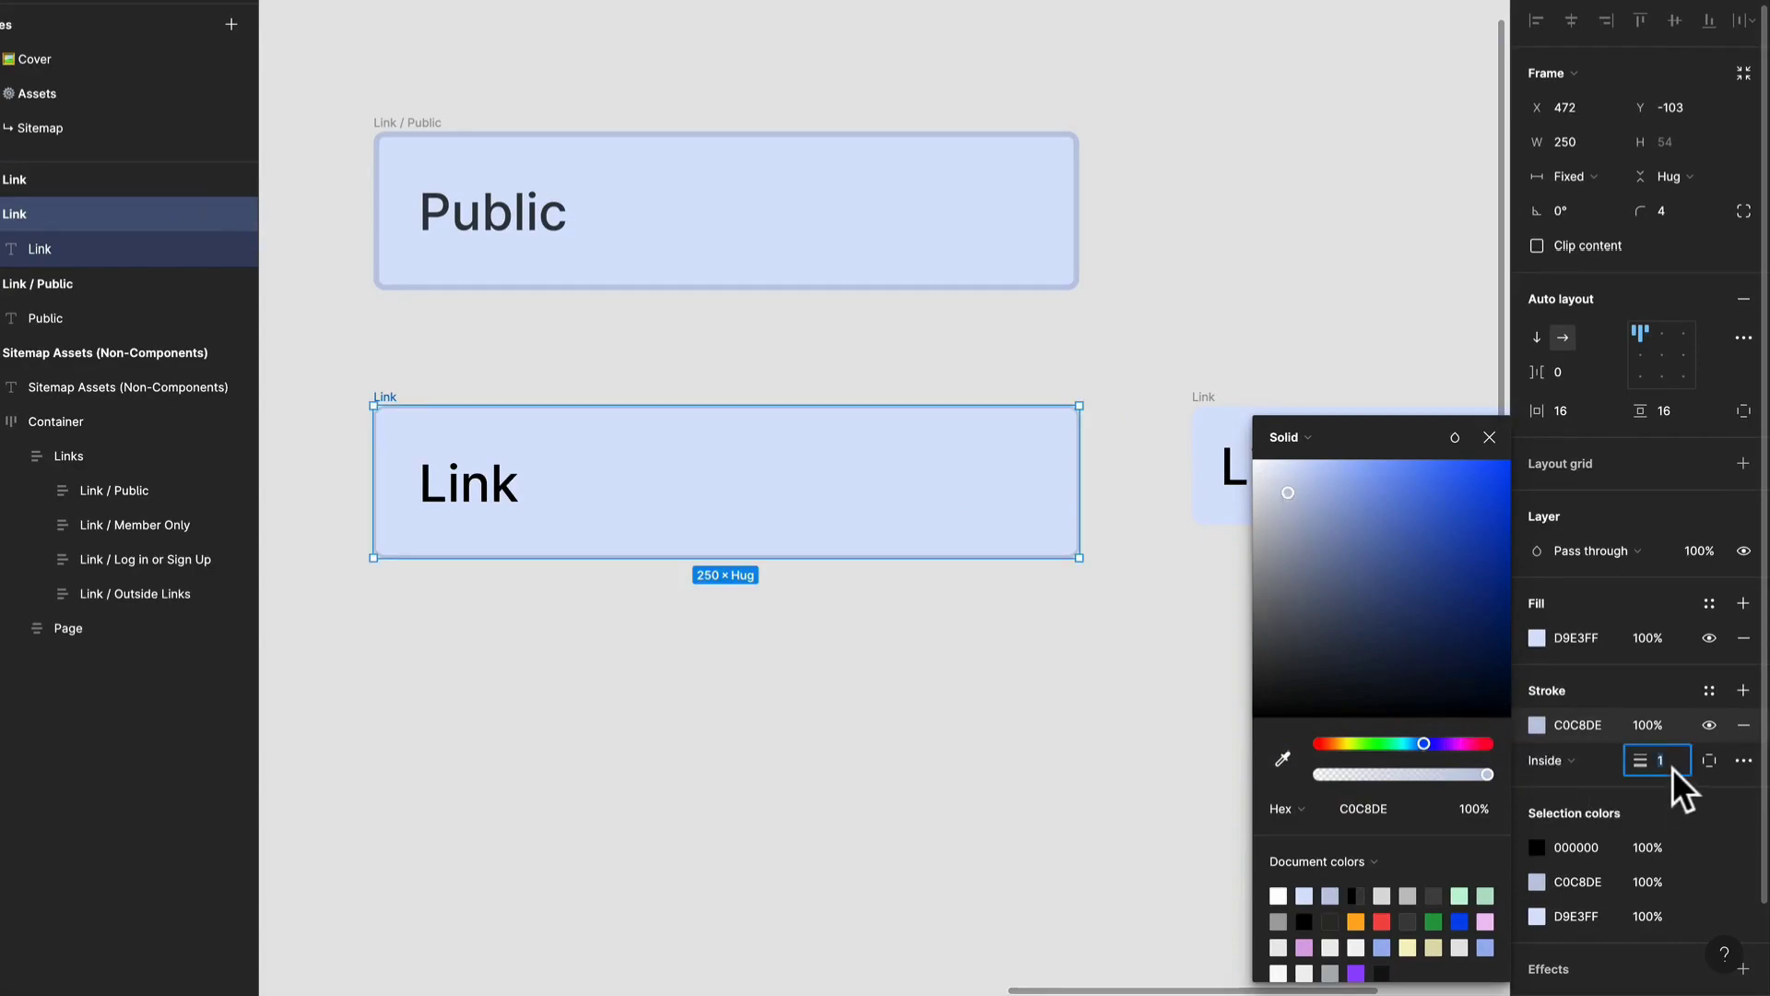
pyautogui.write('2')
pyautogui.press('Return')
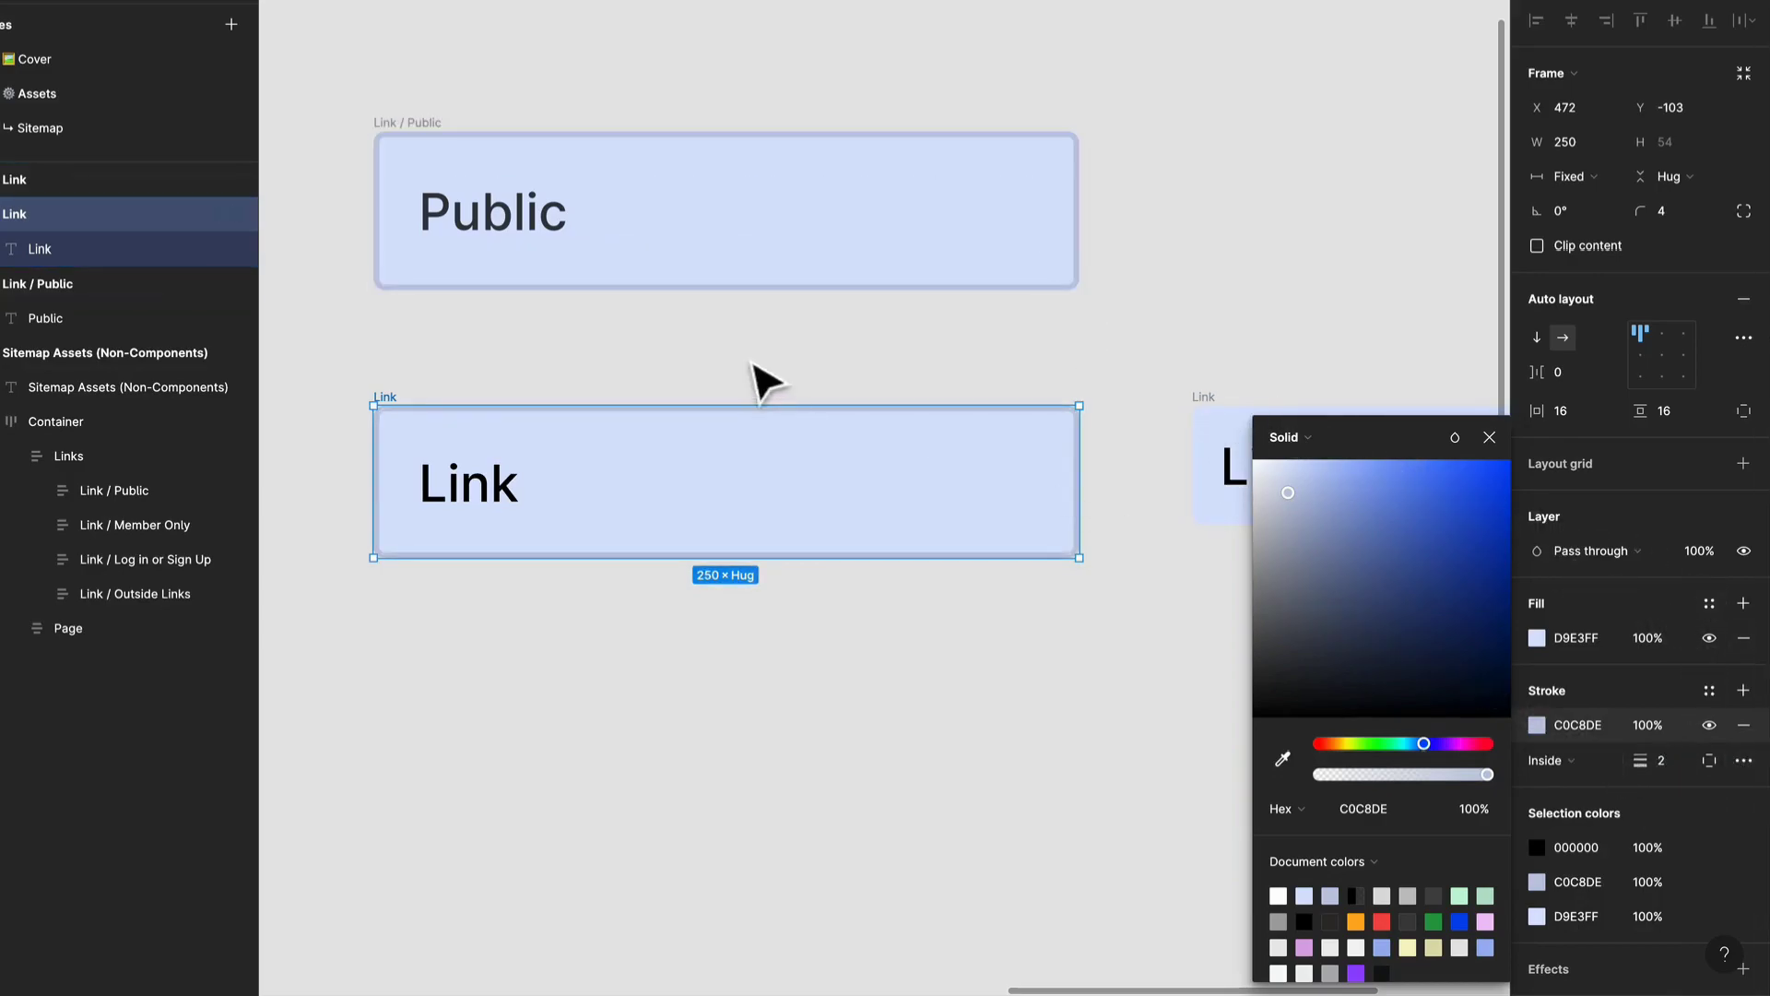
# Set the fill opacity of the "Link" text inside the stroked frame to 75%.
pyautogui.click(510, 489)
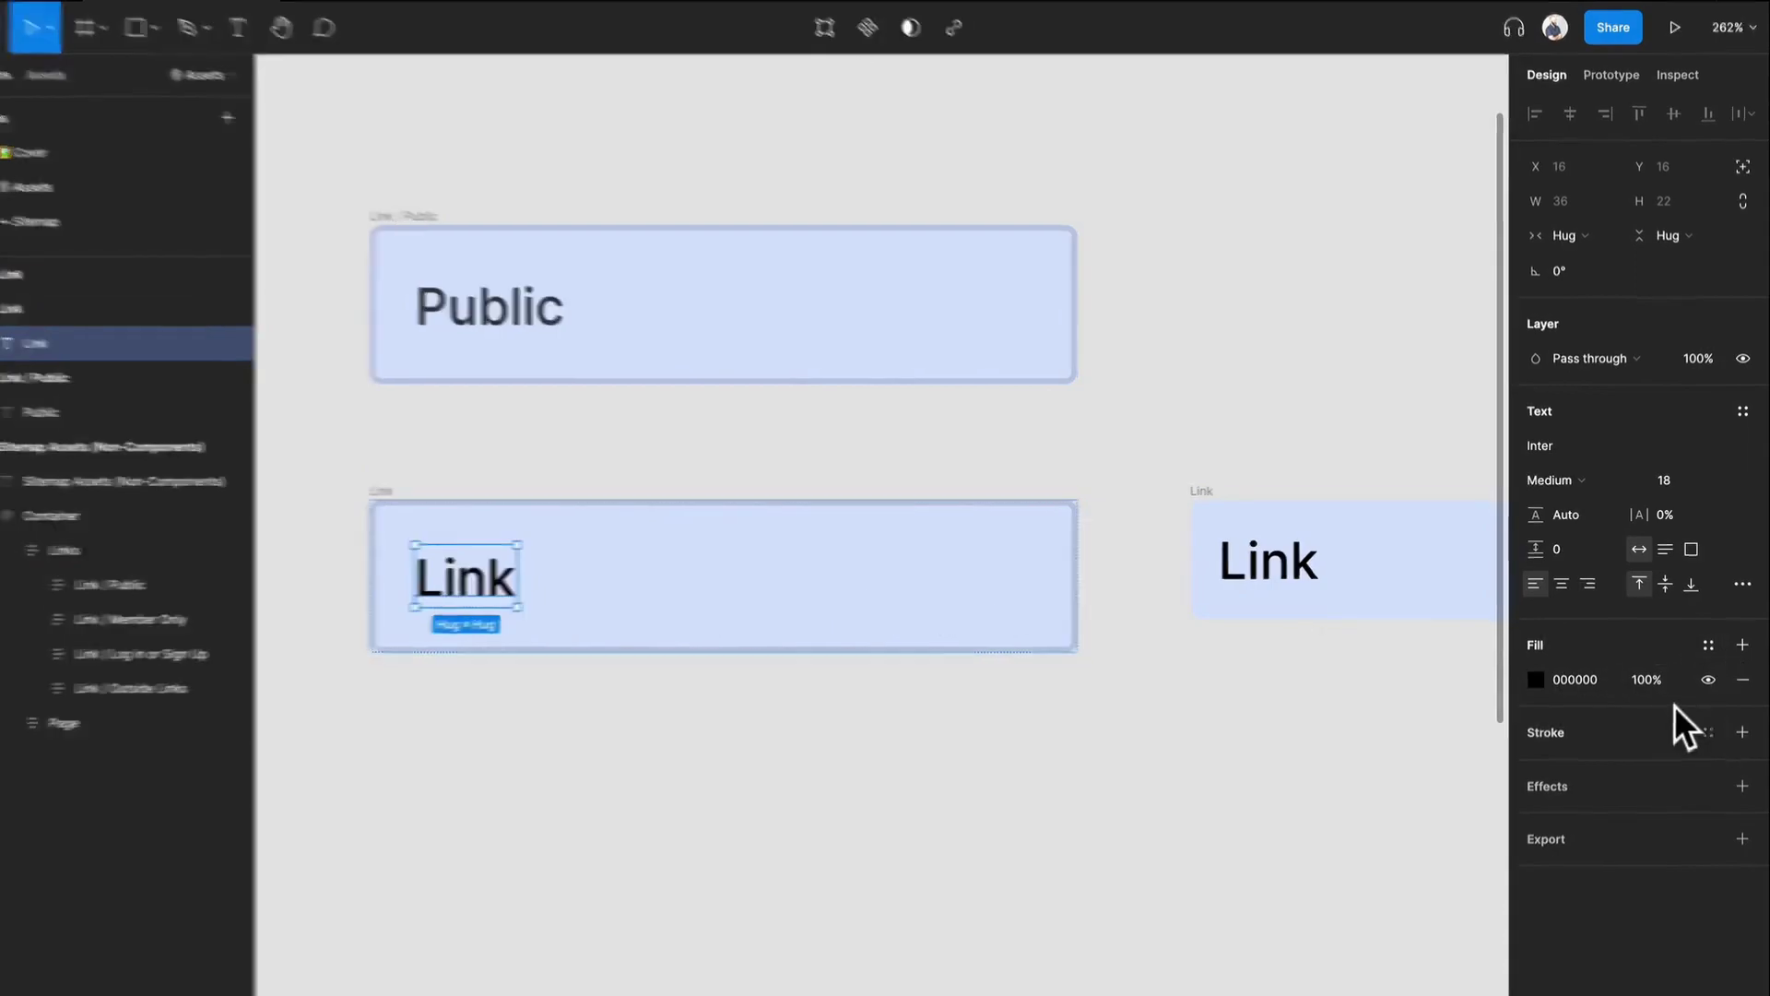
pyautogui.click(1629, 697)
pyautogui.write('75')
pyautogui.press('Return')
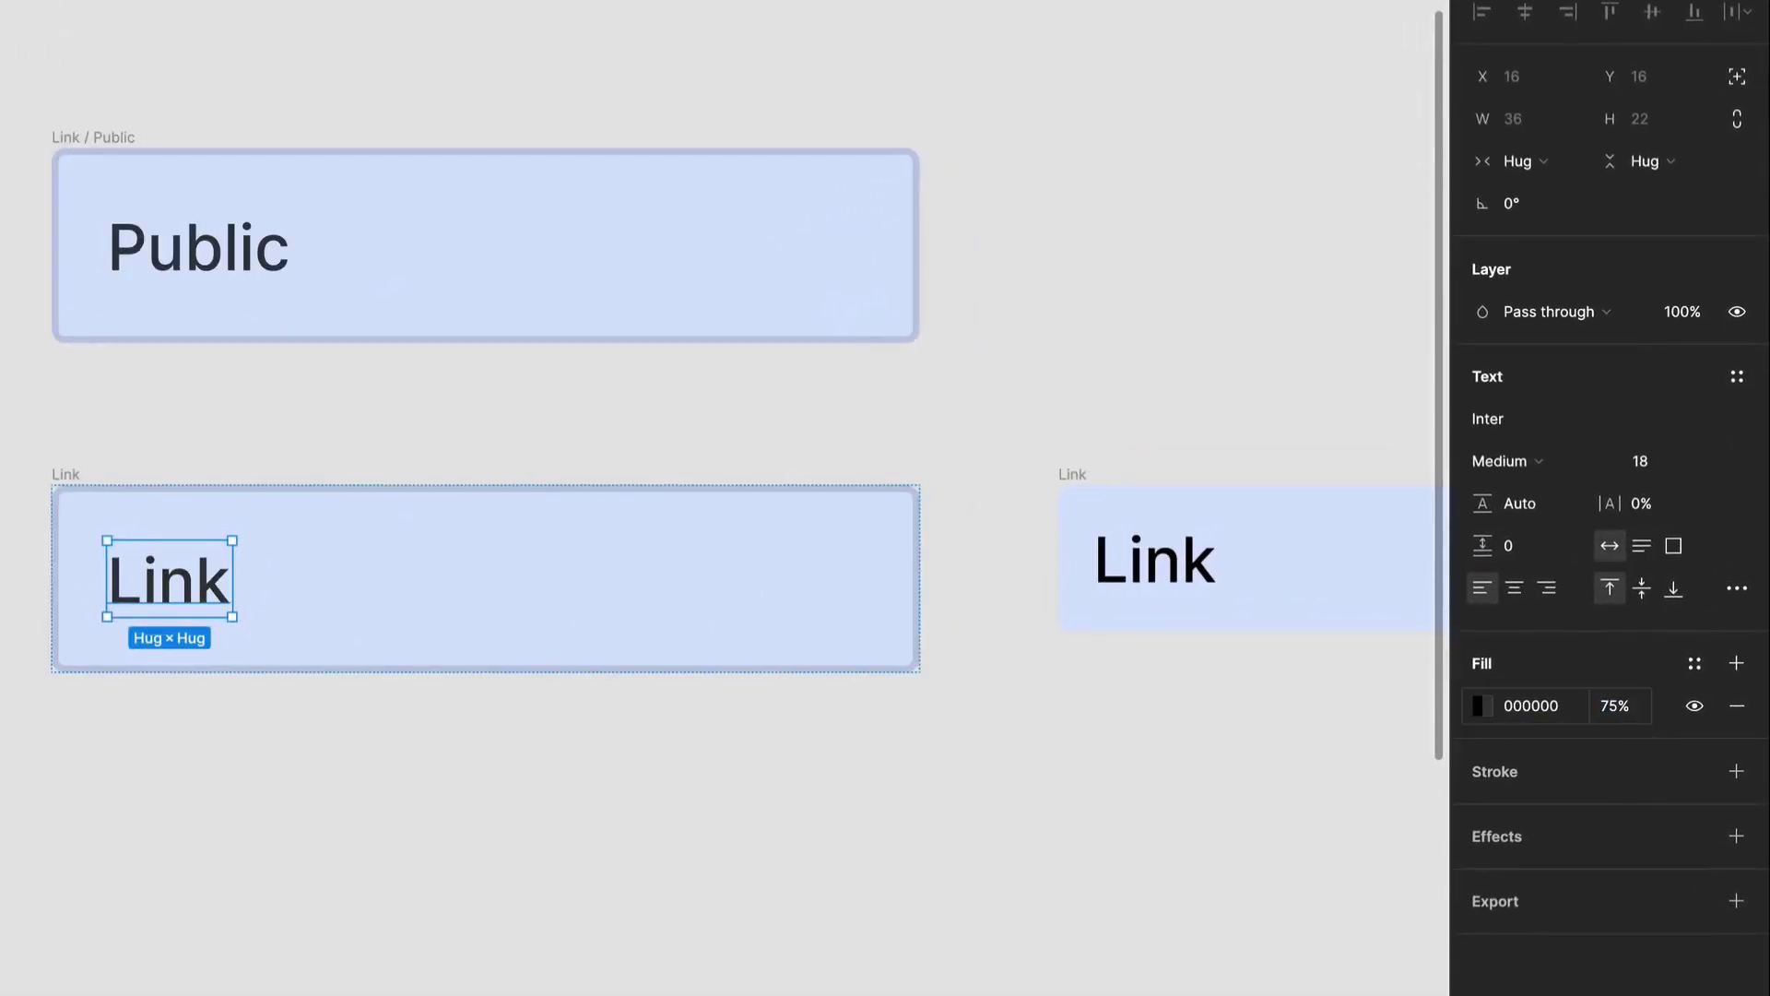
pyautogui.click(1046, 724)
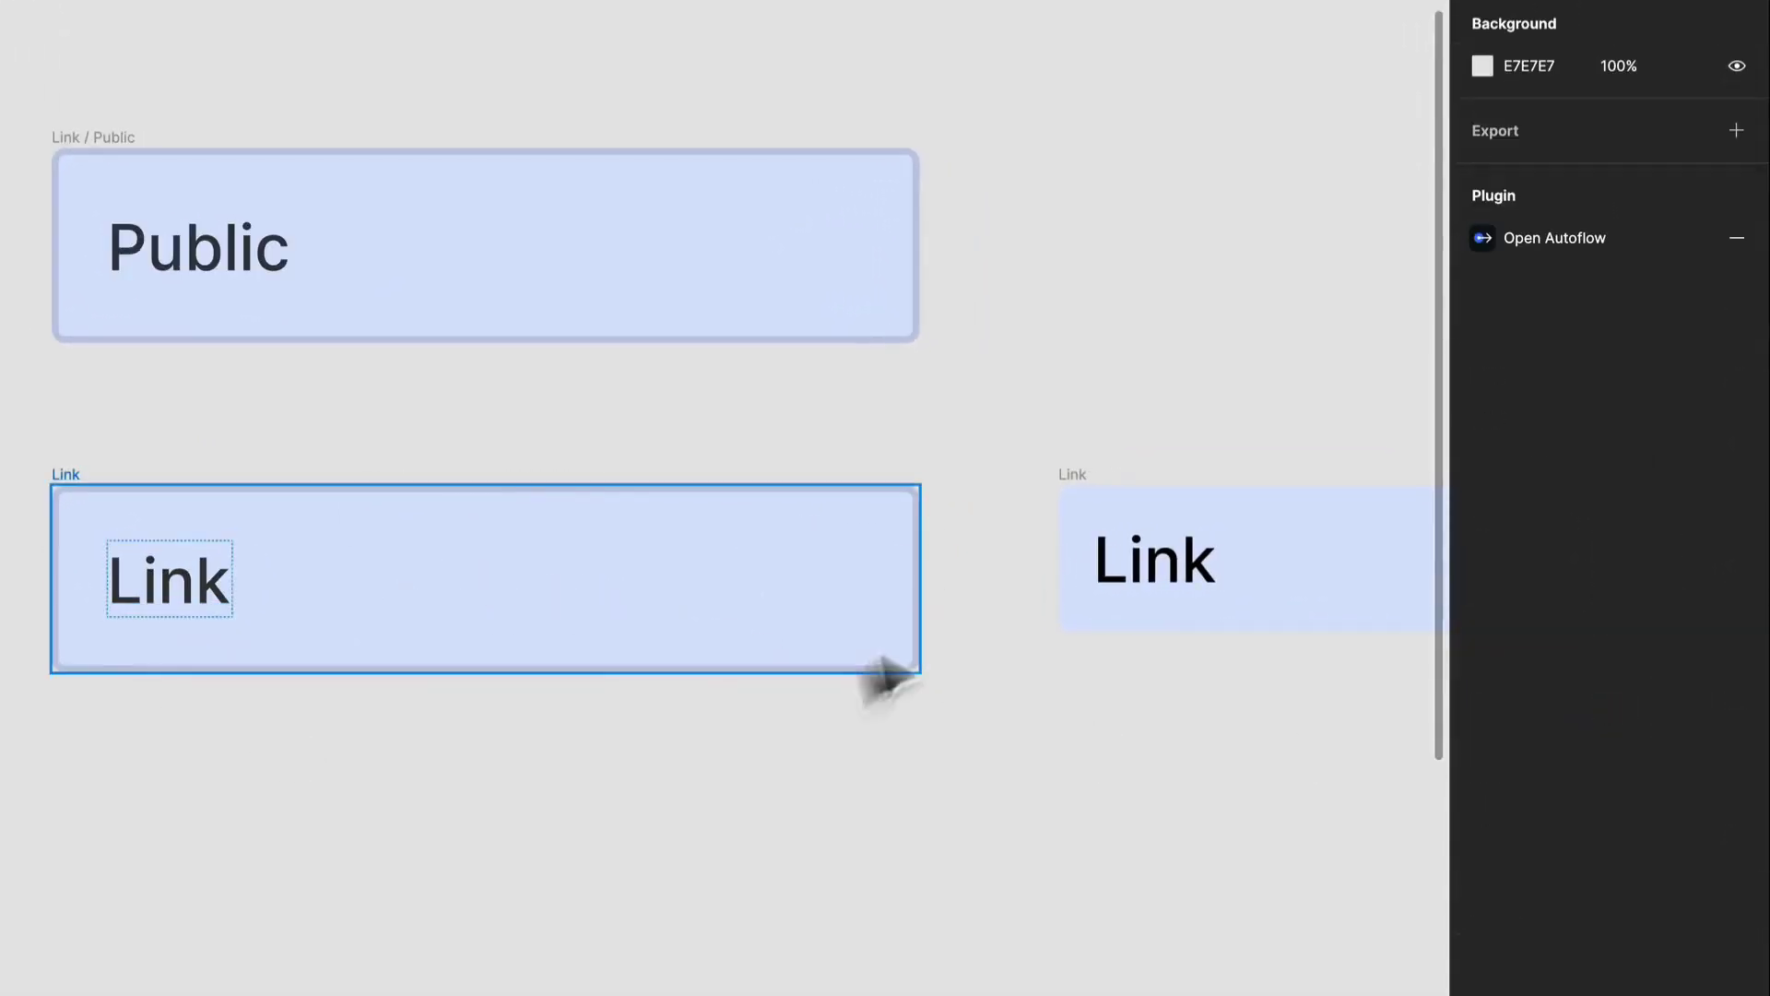
# Delete the spare Link frame without a stroke that sits beside the stroked Link frame.
pyautogui.click(392, 616)
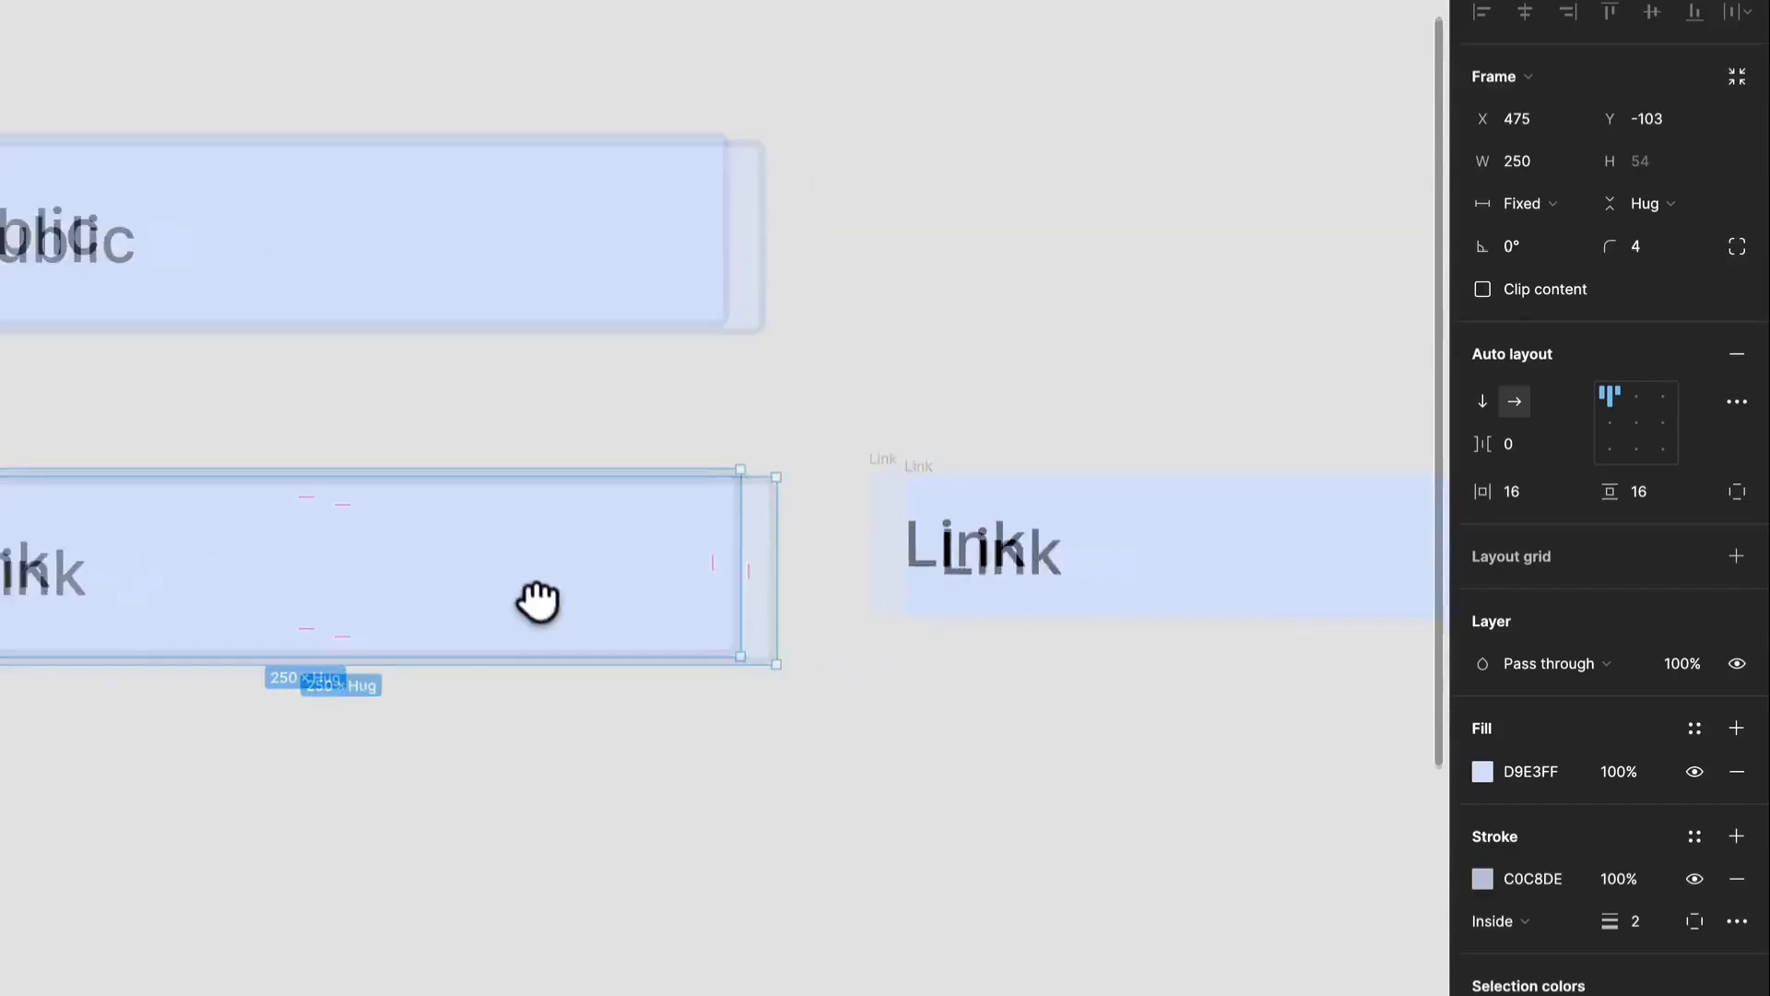
pyautogui.click(936, 463)
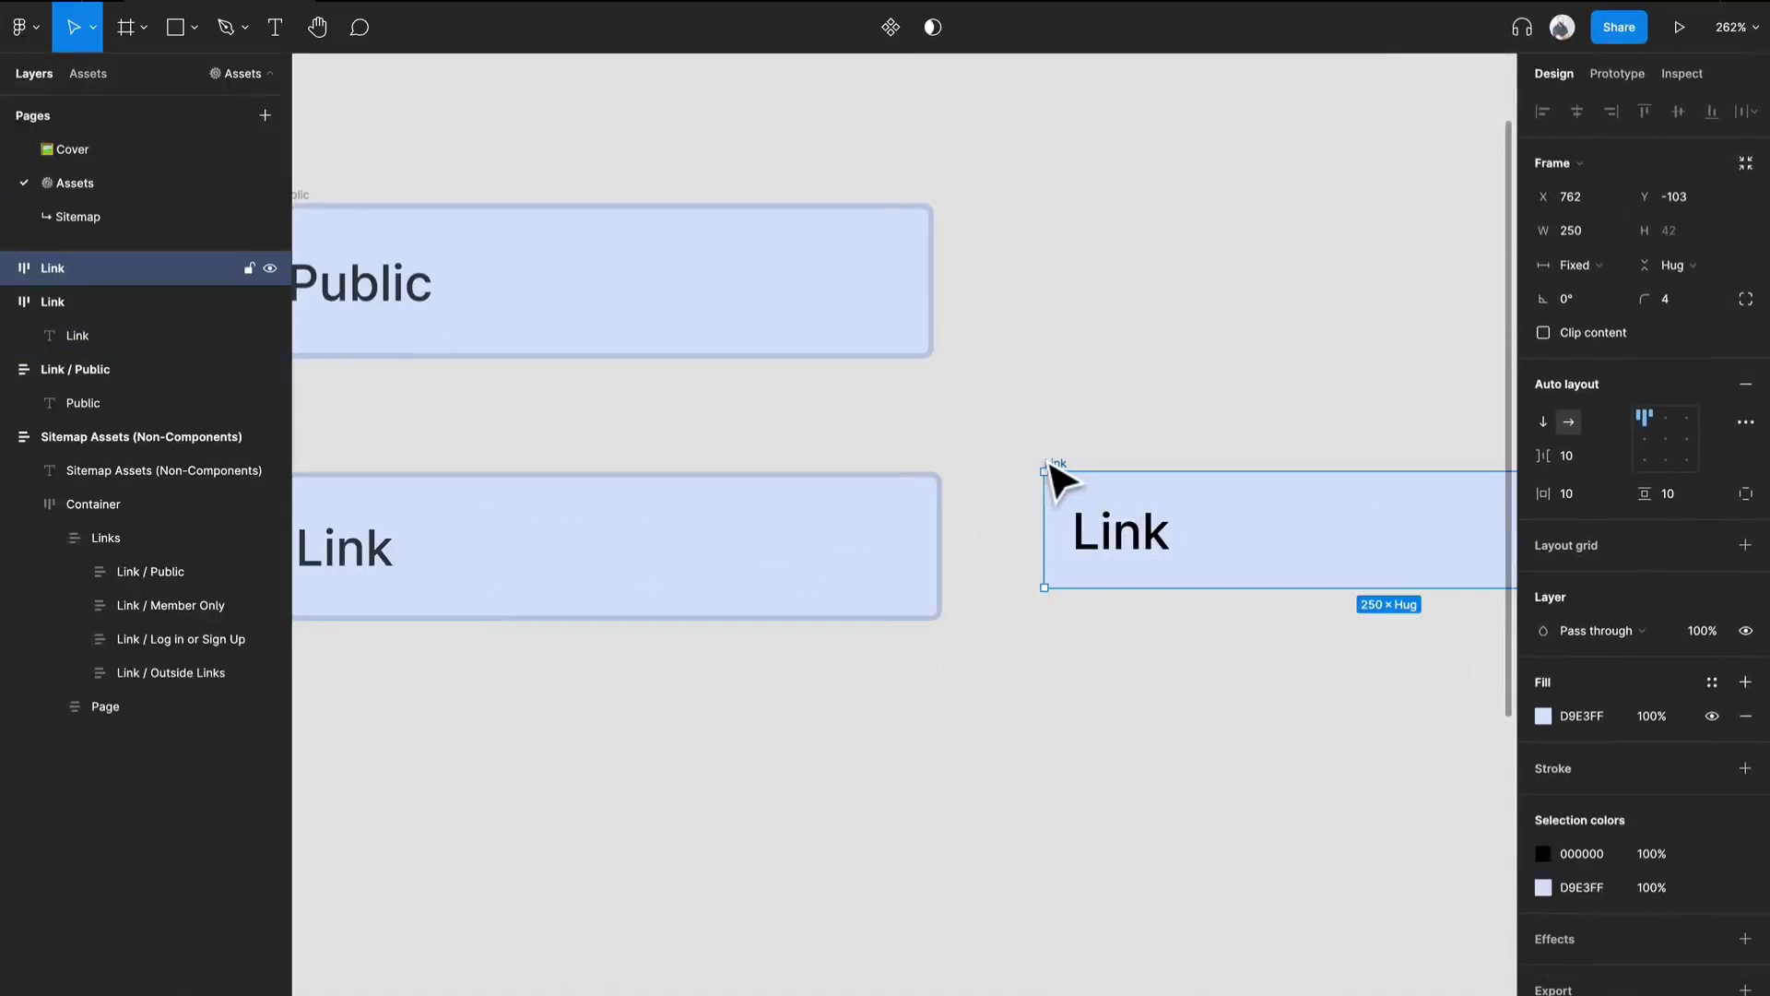
pyautogui.press('Delete')
pyautogui.scroll(-1, 478, 503)
# Duplicate the stroked Link frame and place the copy in line with it on its right side.
pyautogui.click(463, 503)
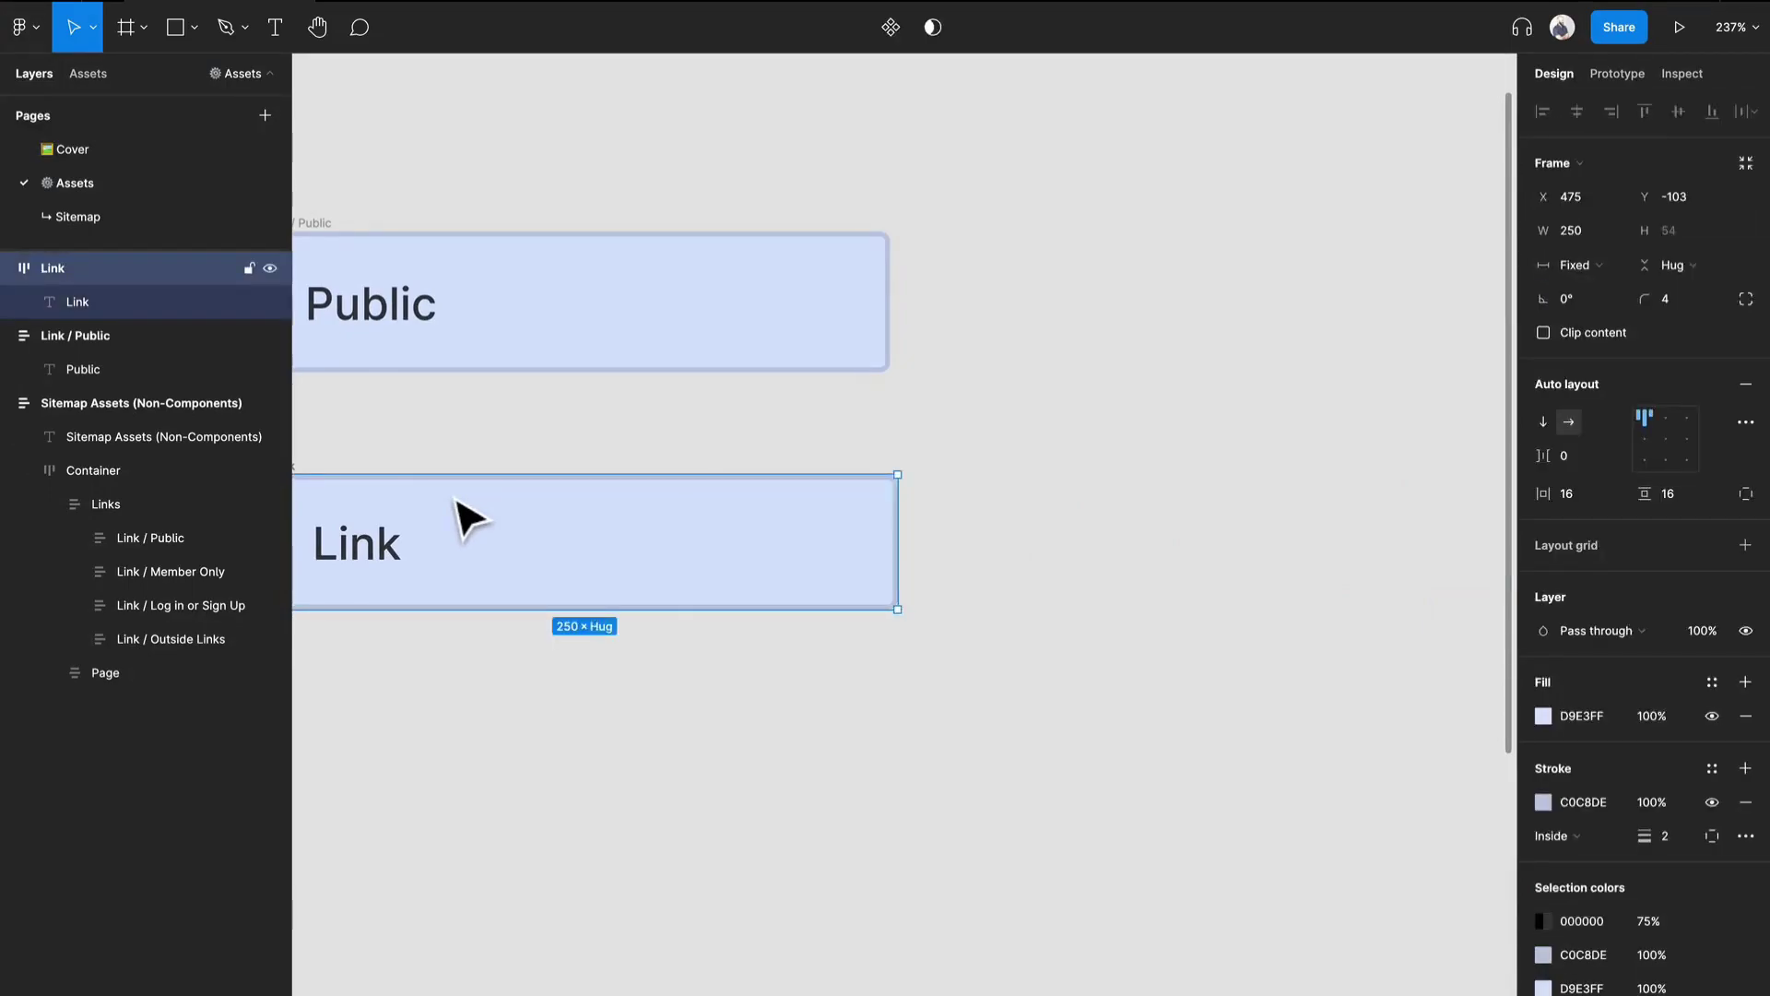
pyautogui.moveTo(444, 501); pyautogui.dragTo(558, 500)
pyautogui.hotkey('ctrl', 'd')
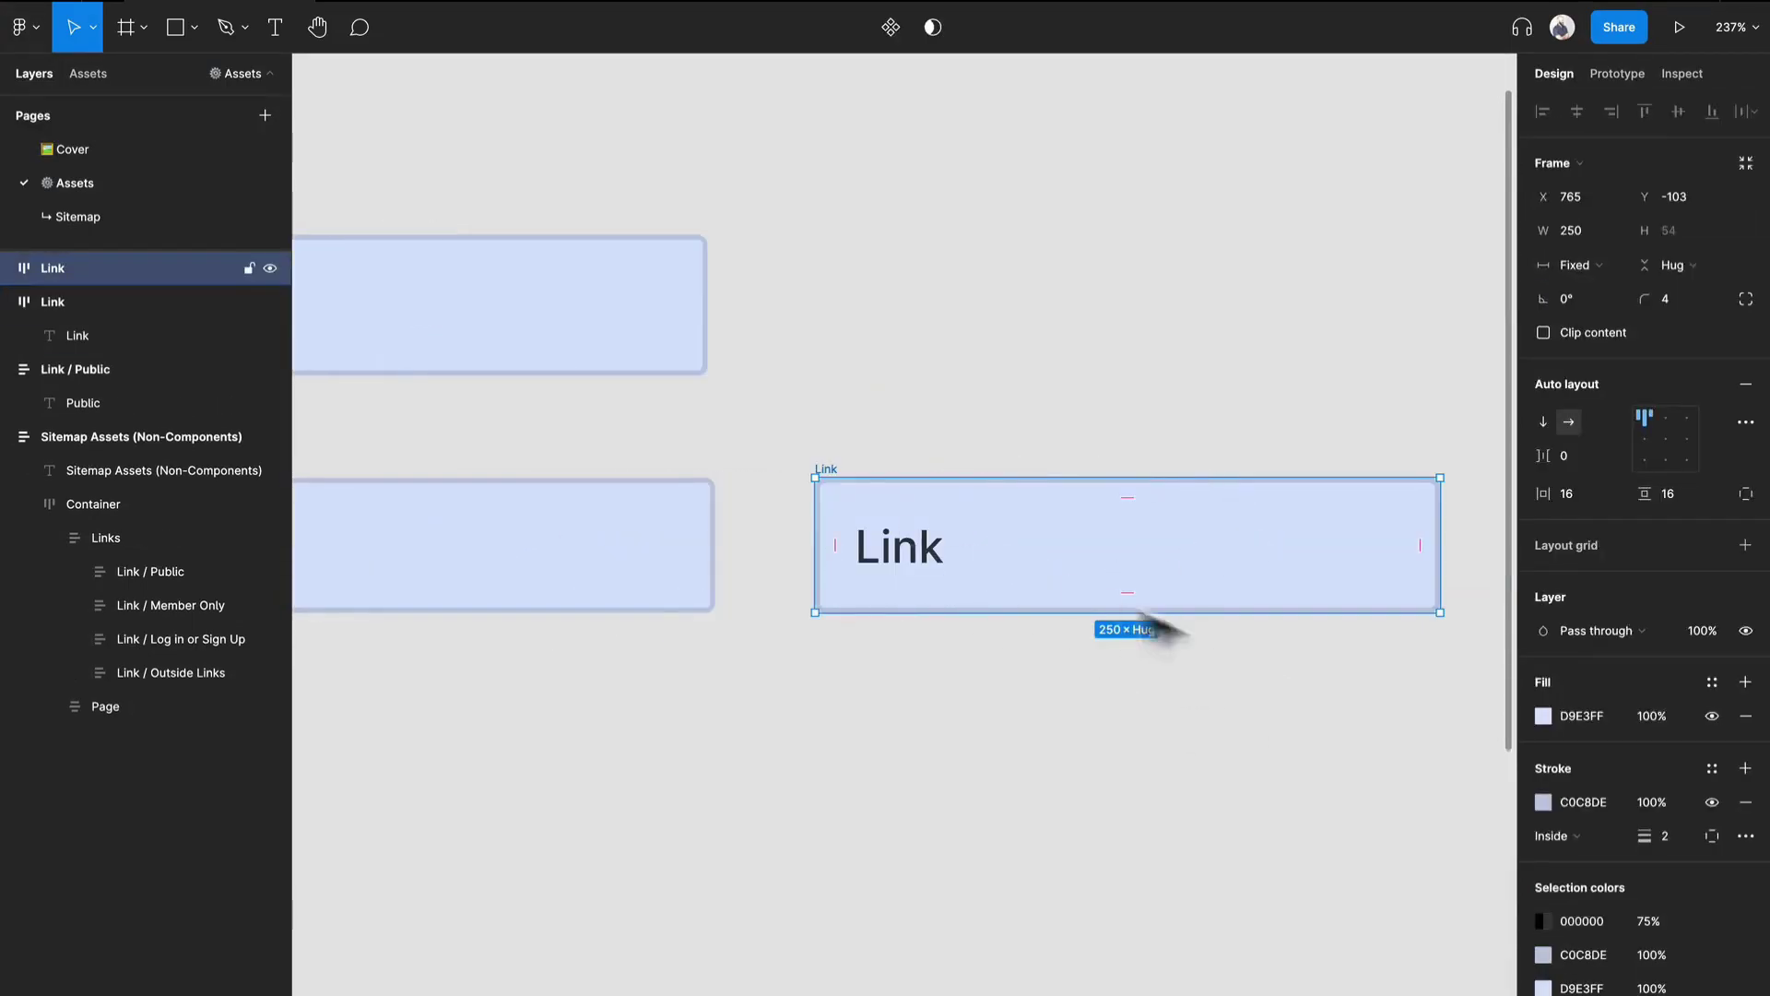
pyautogui.click(924, 553)
pyautogui.moveTo(715, 379); pyautogui.dragTo(944, 368)
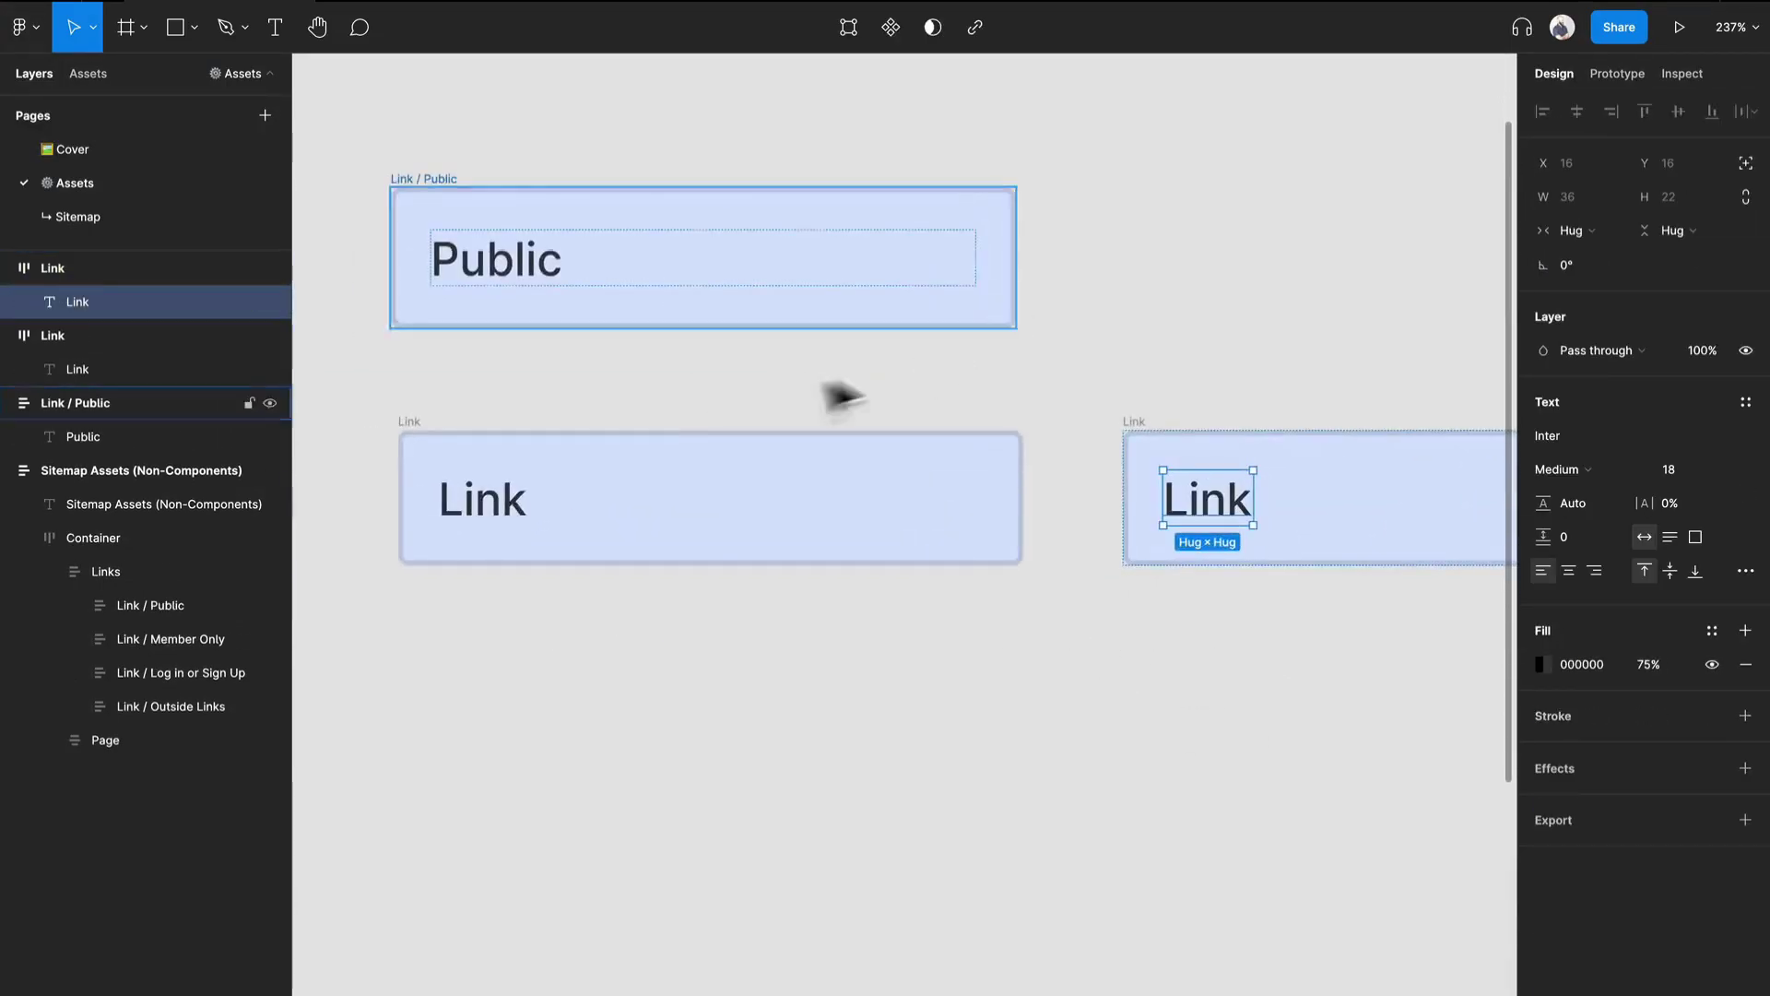
# Replace the text in the original Link frame below the Public box with "This is a very Long link".
pyautogui.doubleClick(516, 504)
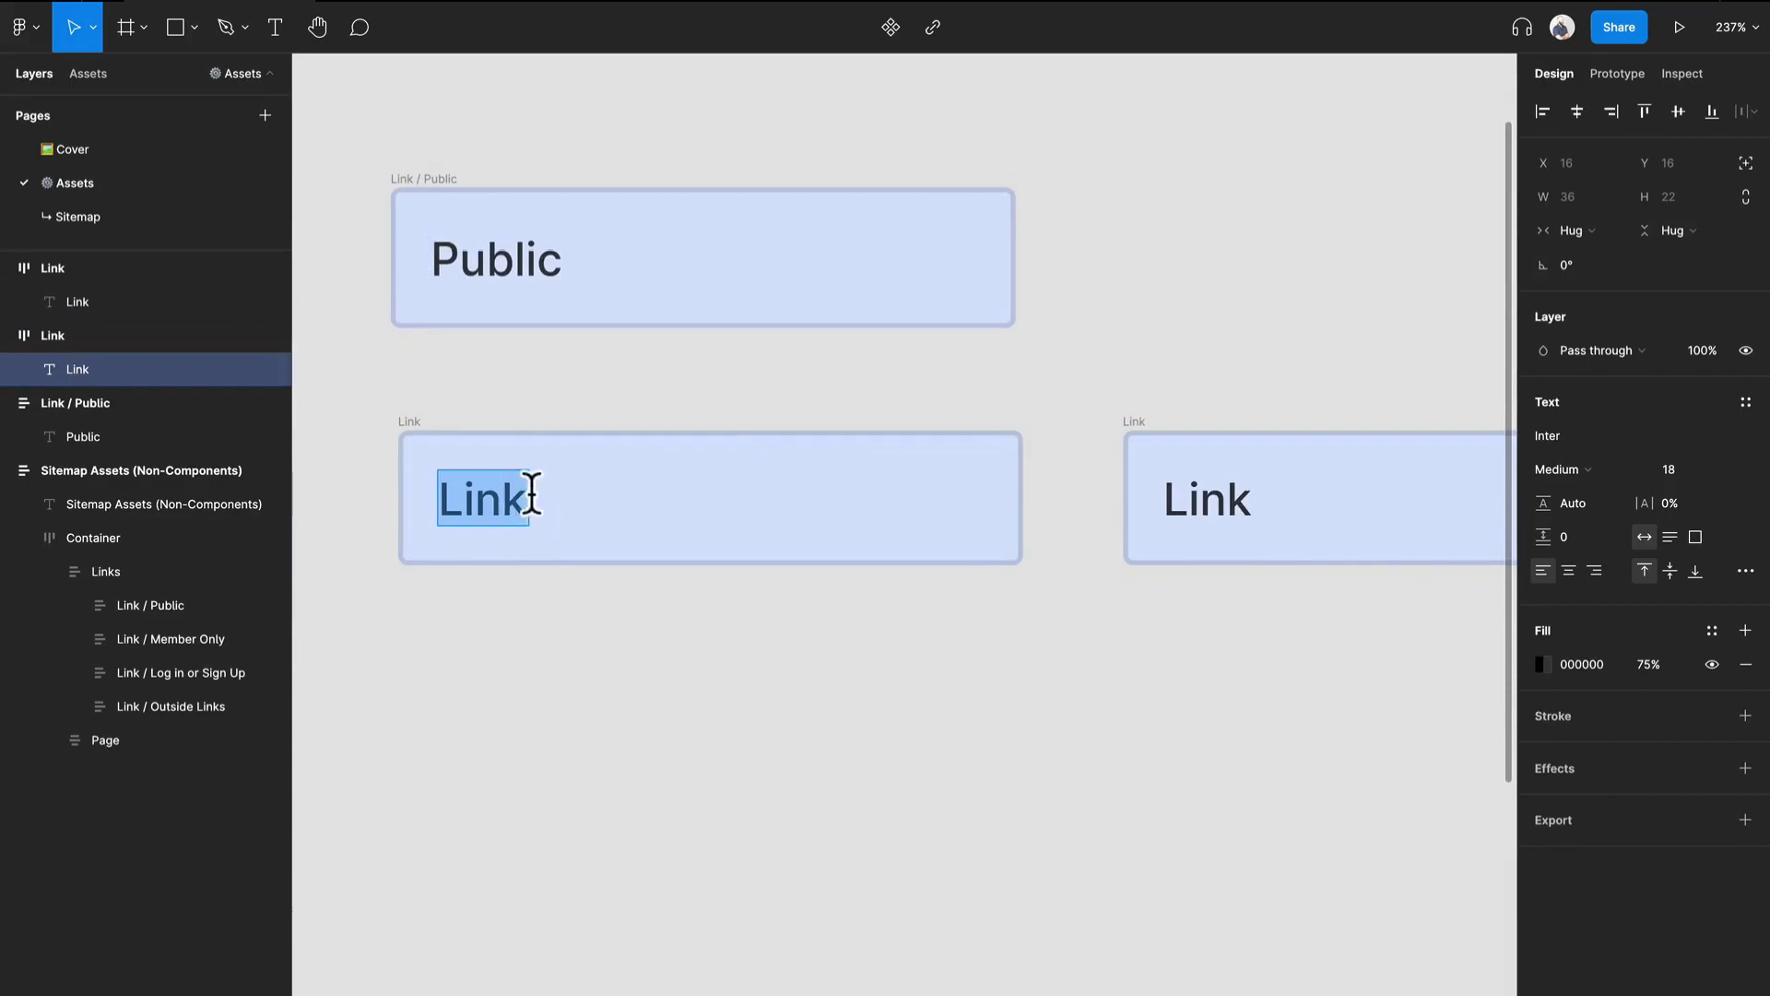
pyautogui.click(516, 498)
pyautogui.hotkey('ctrl', 'a')
pyautogui.write('Thi')
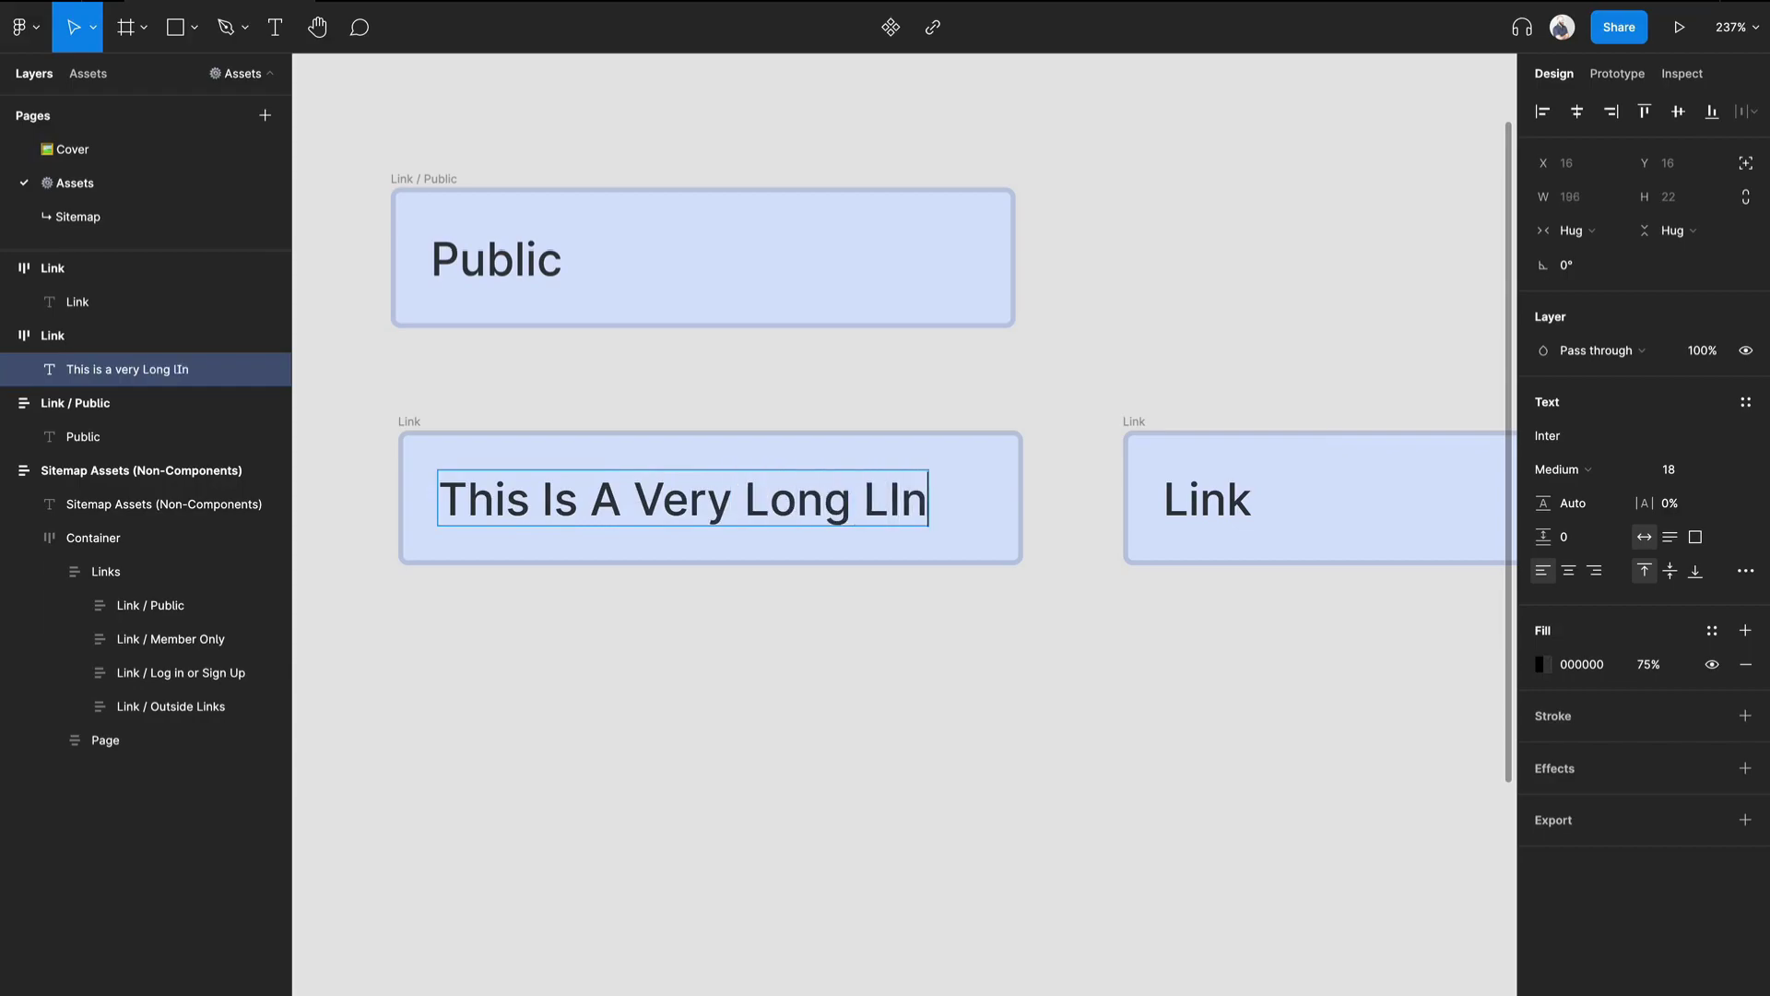
pyautogui.press('Escape')
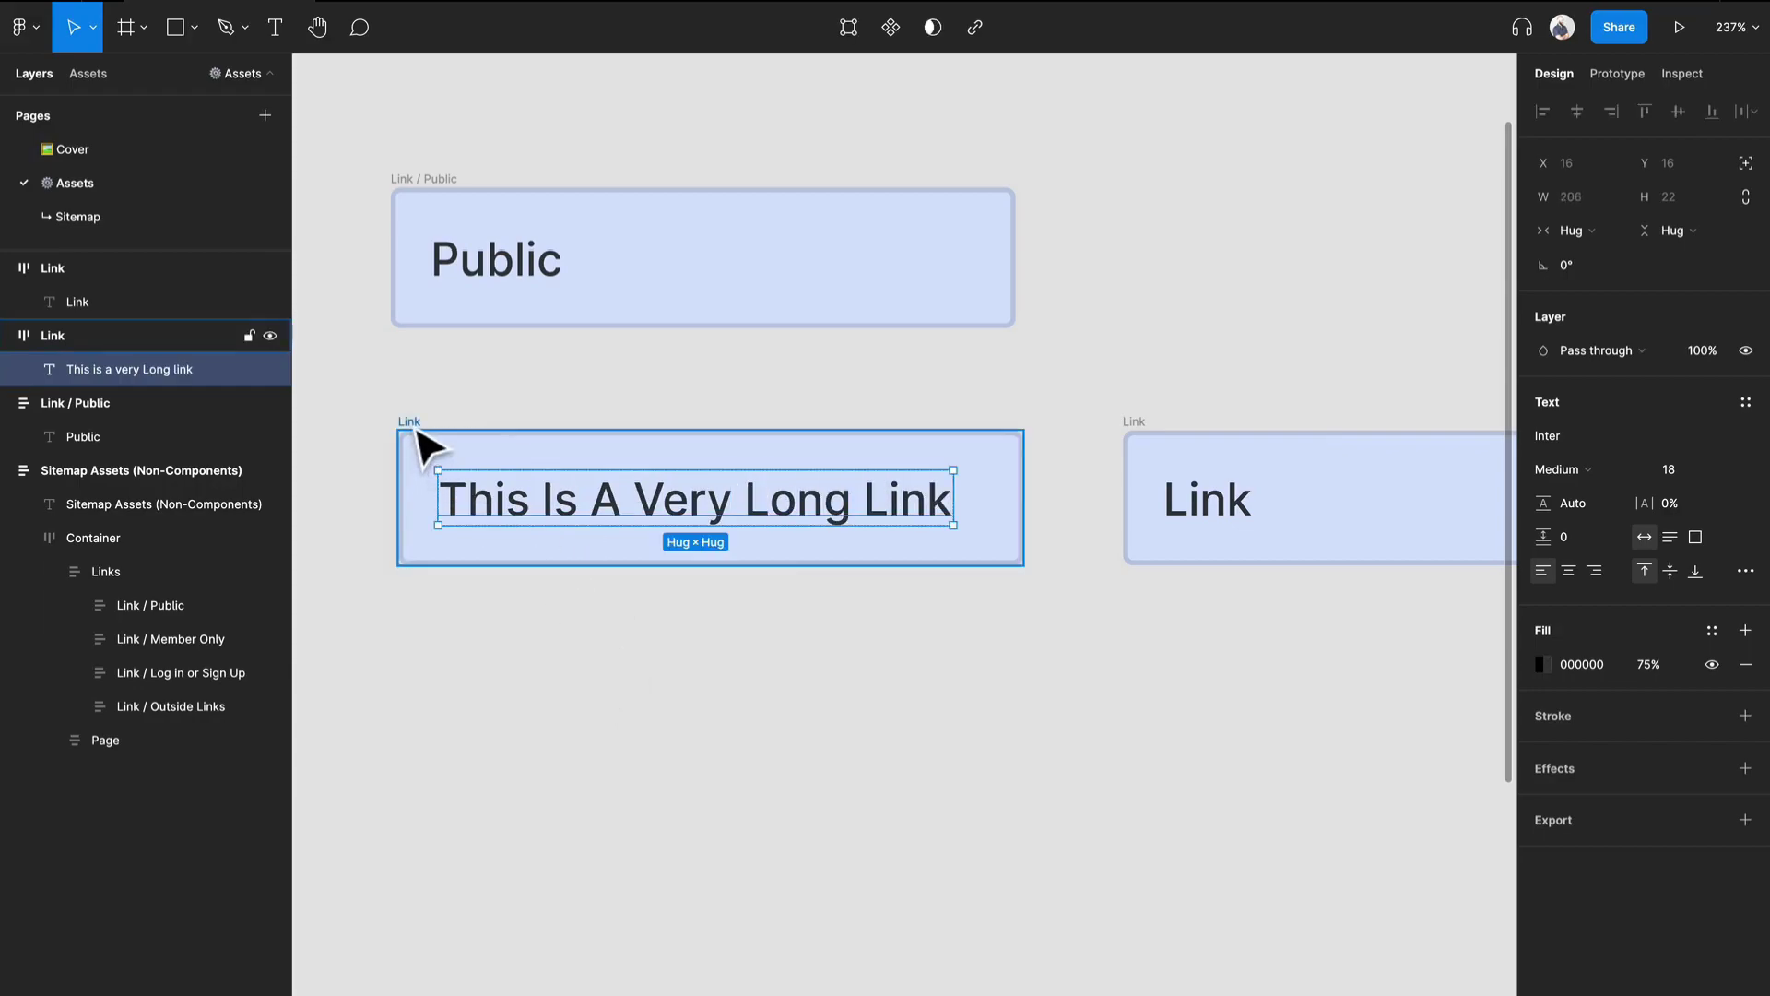
# Make the long link text fill its container horizontally and narrow its Link frame to a width of about 185.
pyautogui.click(1589, 232)
pyautogui.click(1595, 250)
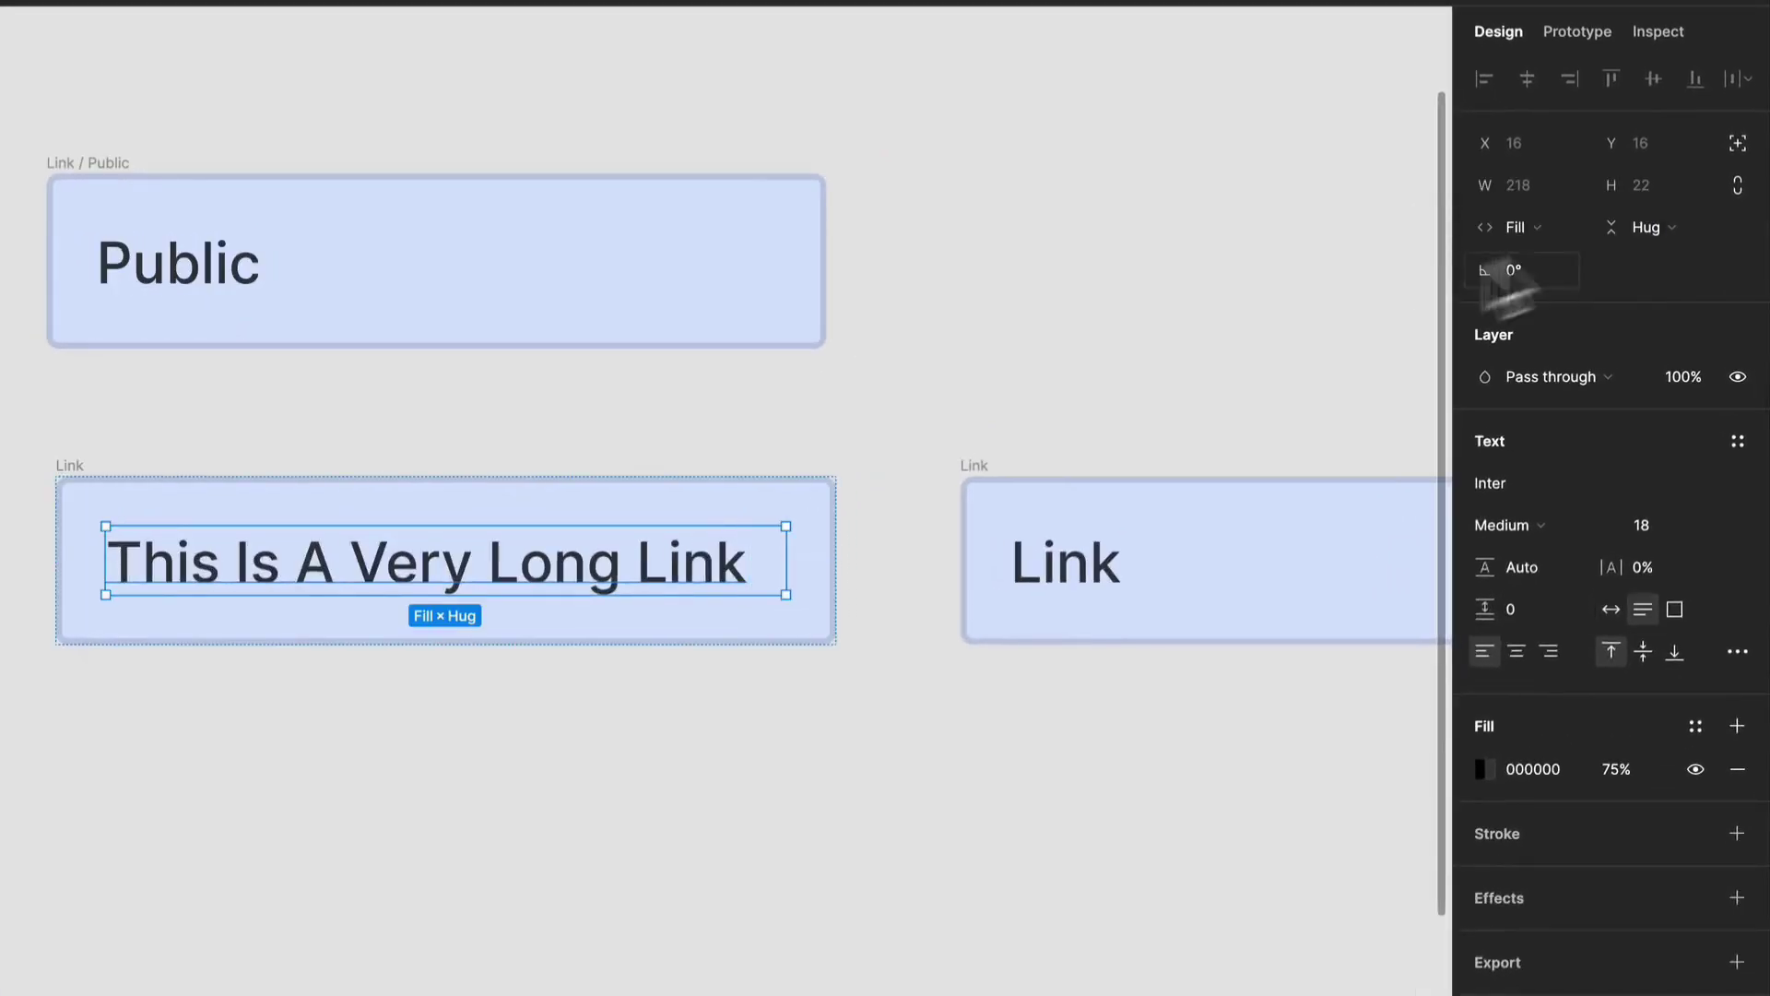
pyautogui.click(467, 802)
pyautogui.click(77, 466)
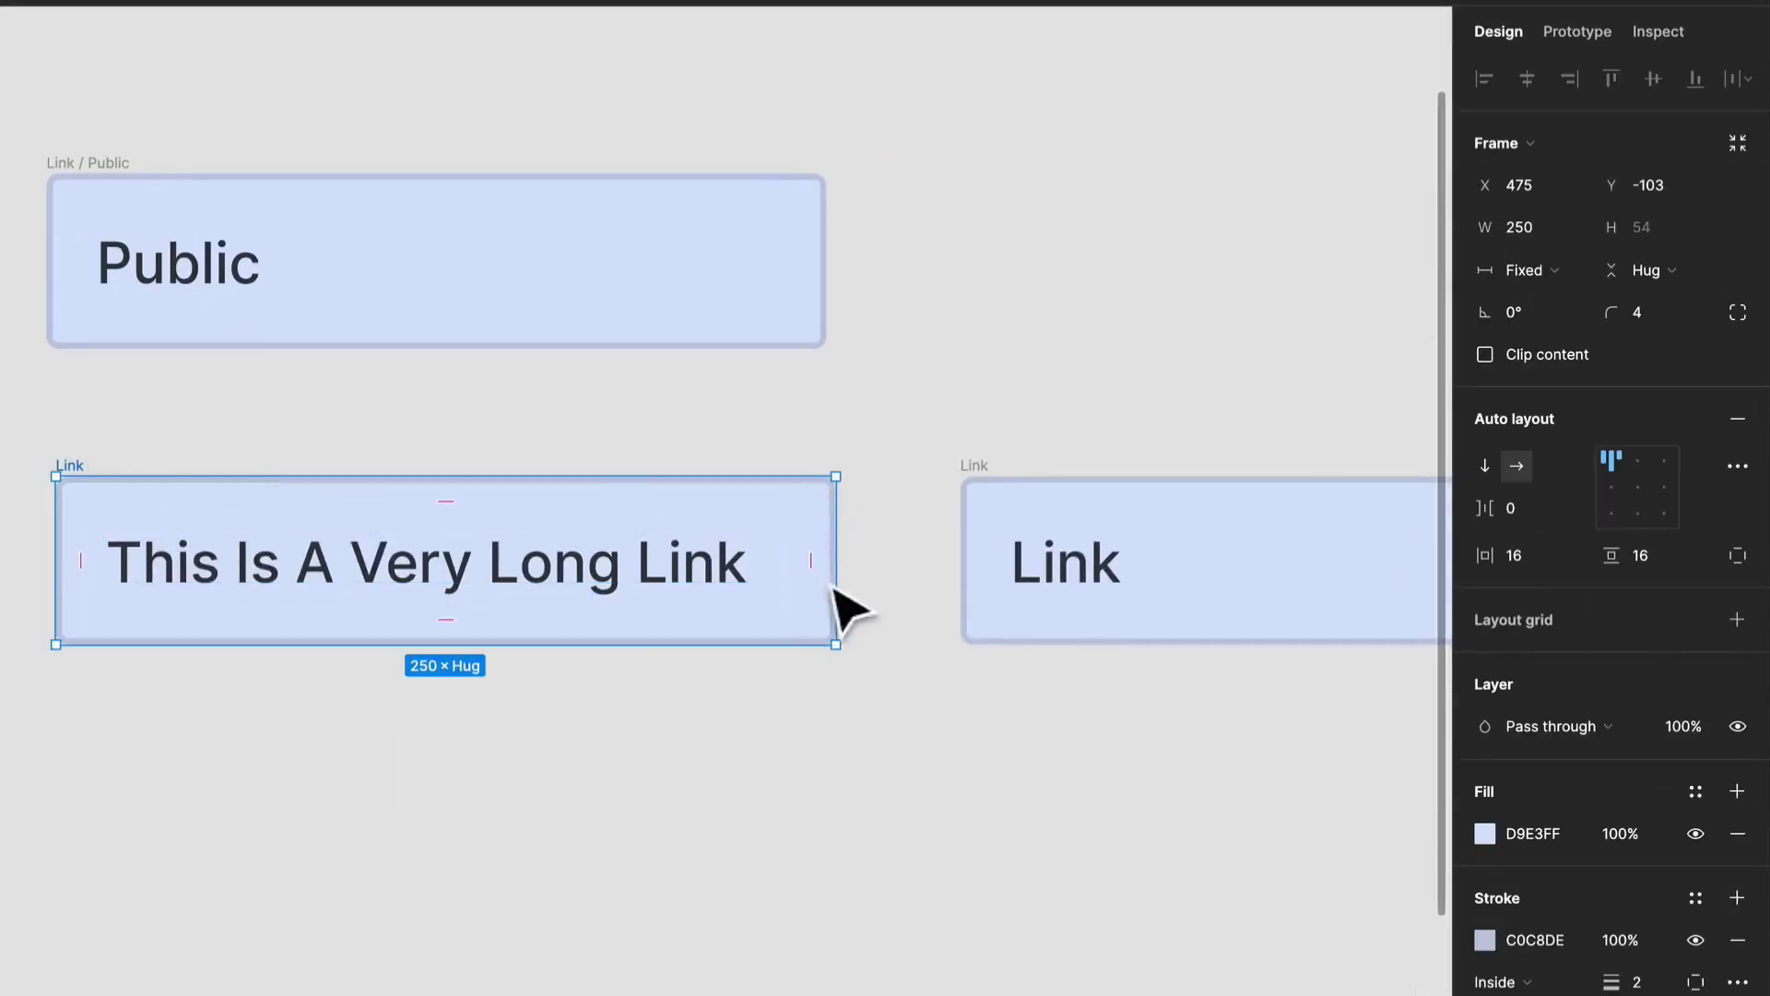
pyautogui.moveTo(833, 580); pyautogui.dragTo(633, 577)
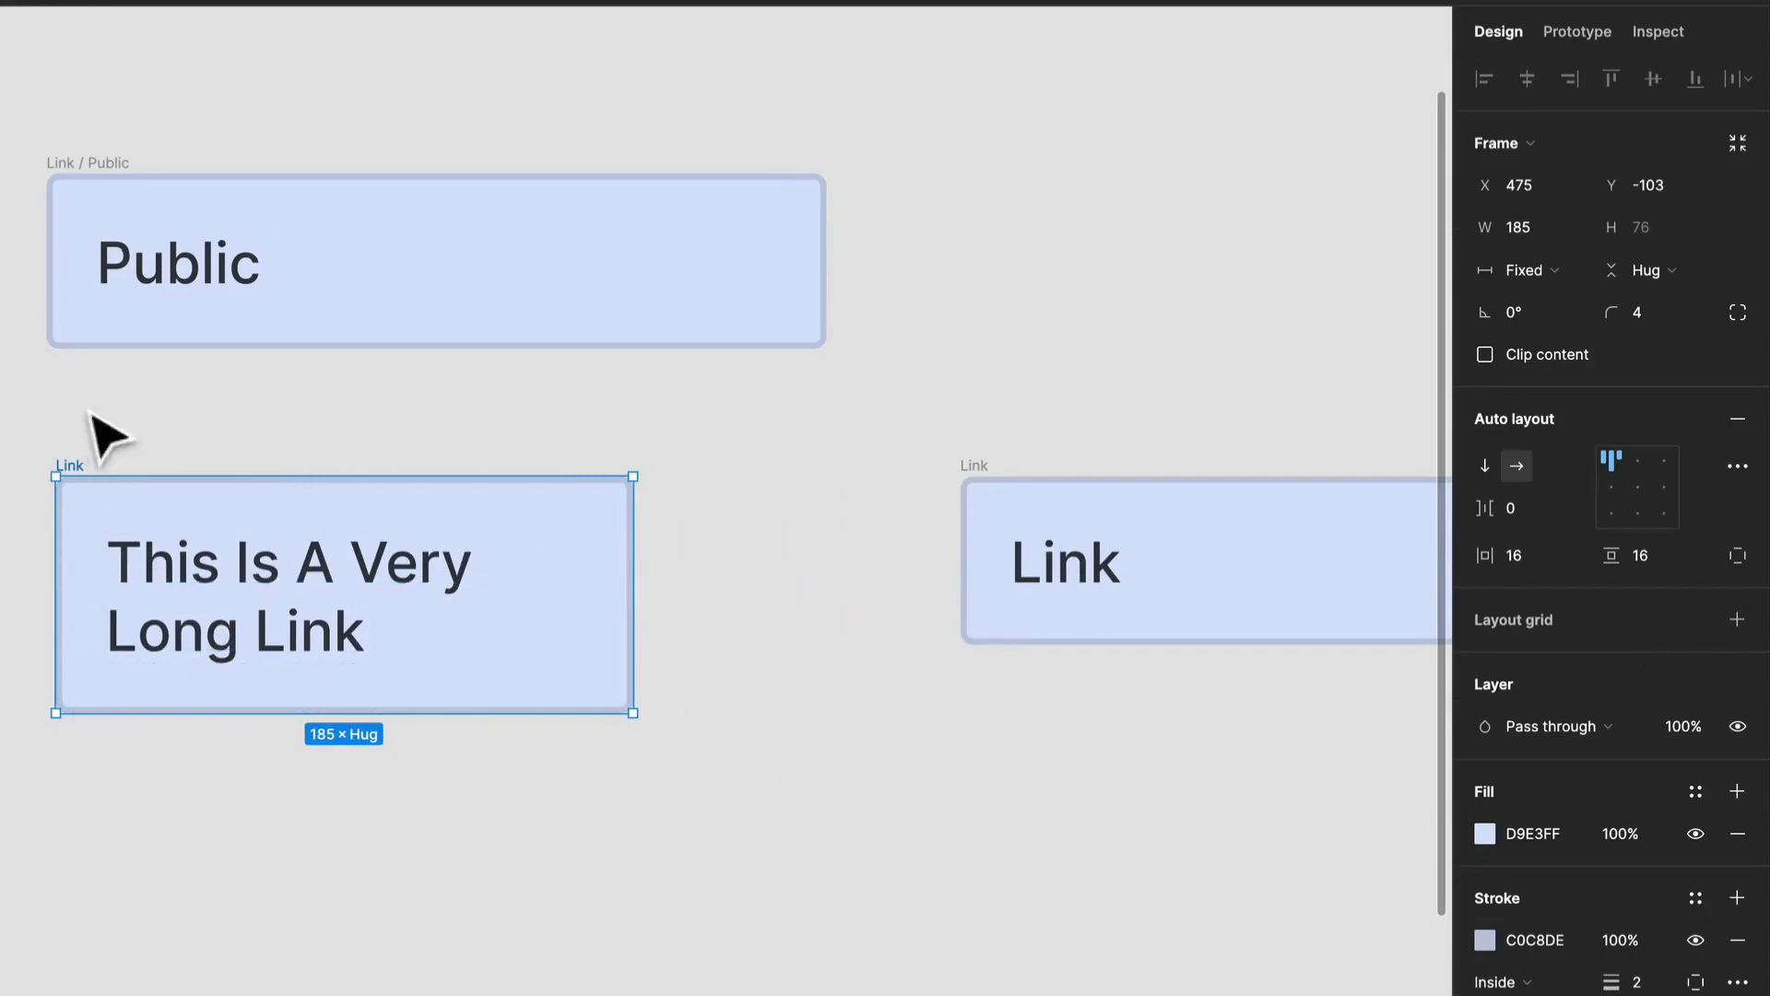
# Switch the duplicate Link frame's vertical resizing from hugging its contents to Fixed height.
pyautogui.click(1107, 497)
pyautogui.click(1636, 271)
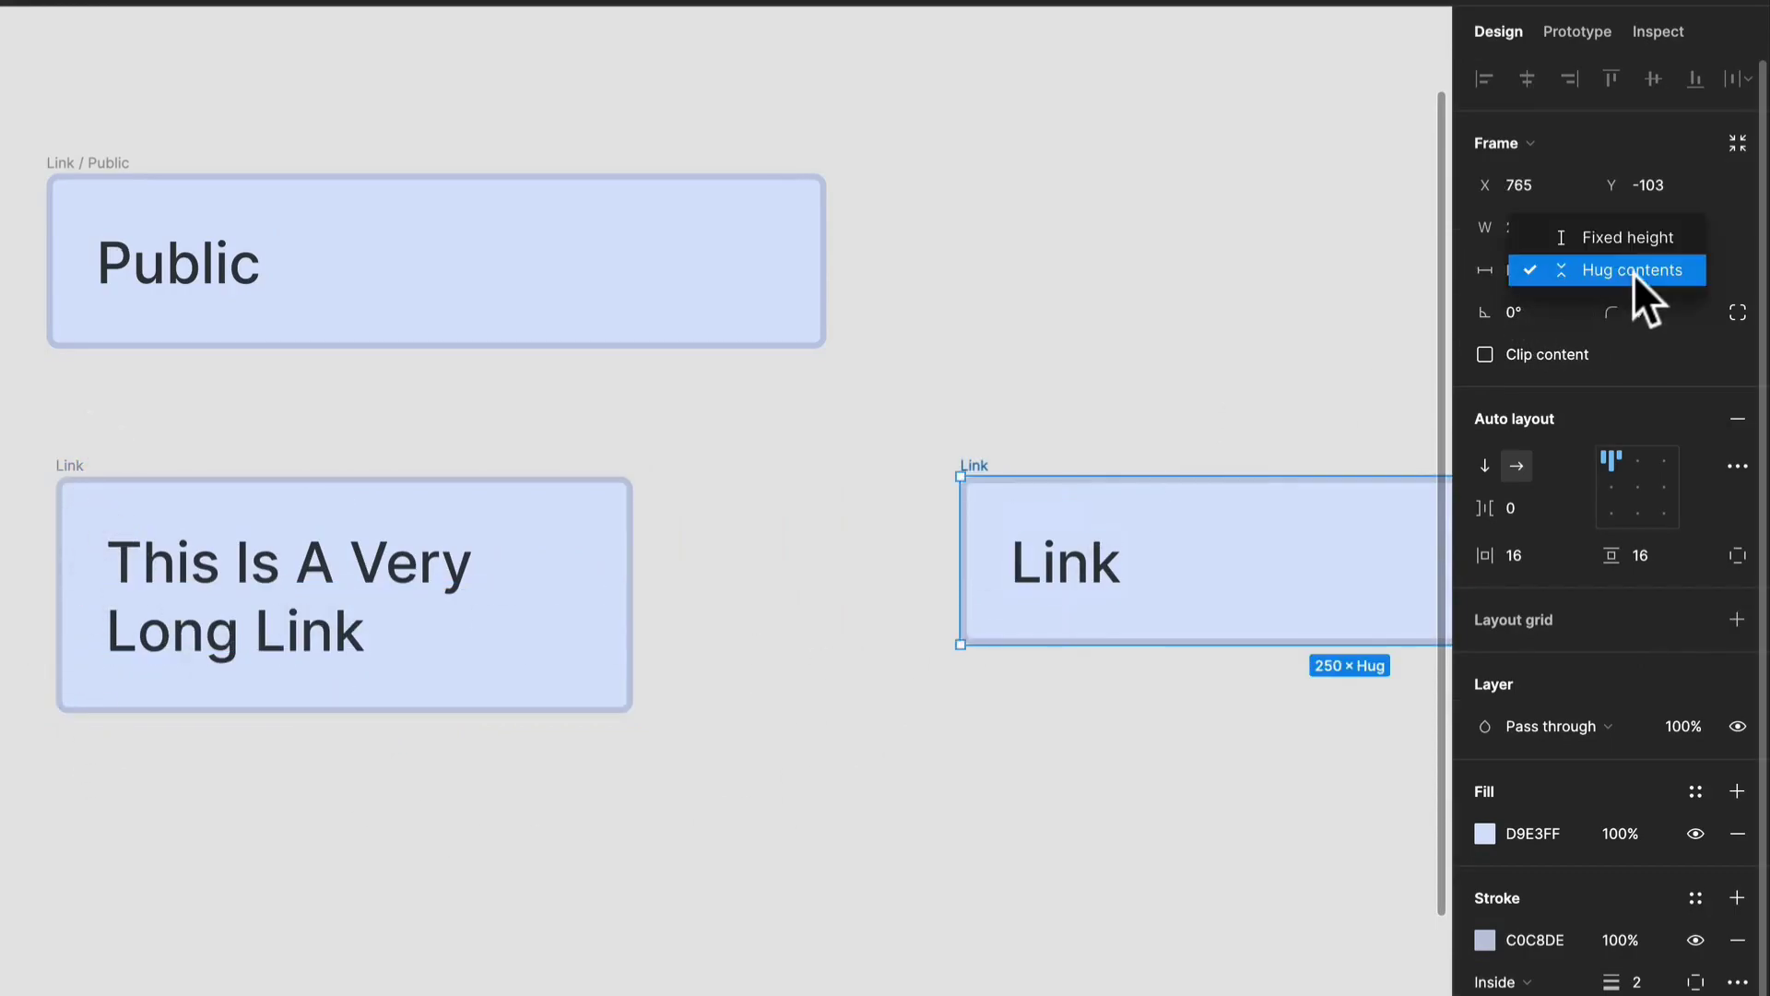
pyautogui.click(1619, 242)
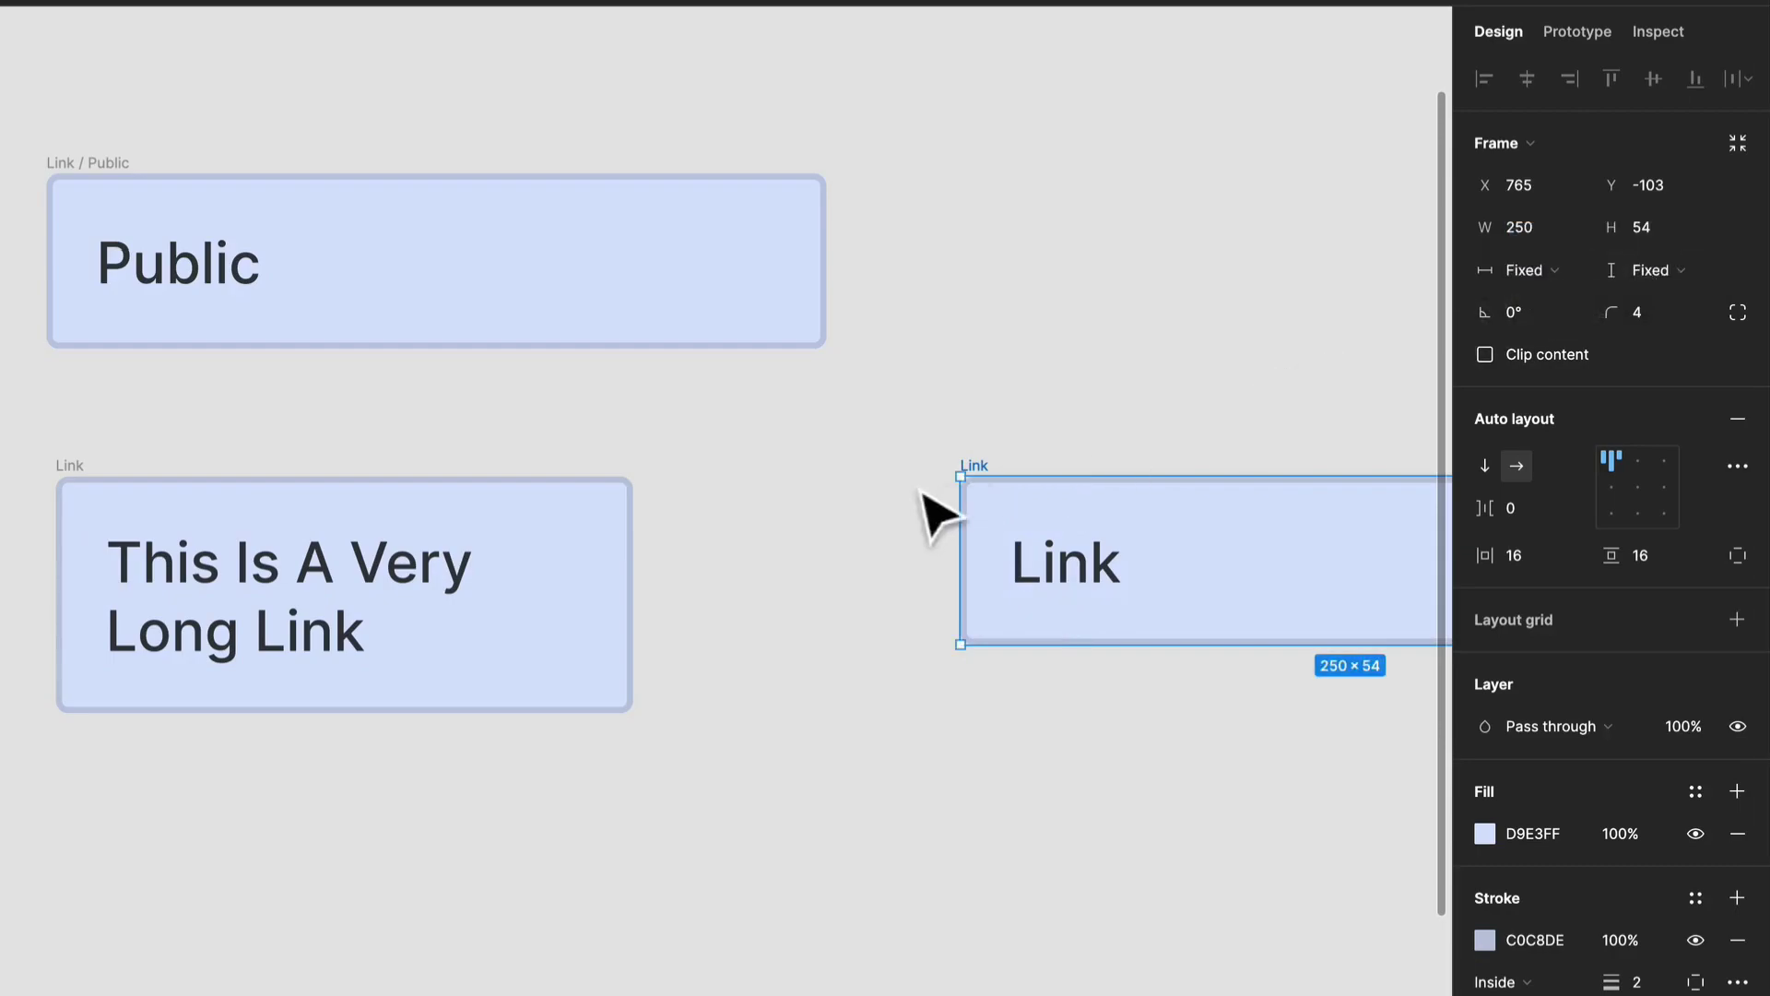
pyautogui.moveTo(931, 512); pyautogui.dragTo(522, 506)
# Replace the duplicate's text with "This is a very Long link" and make it fill the container horizontally.
pyautogui.doubleClick(709, 598)
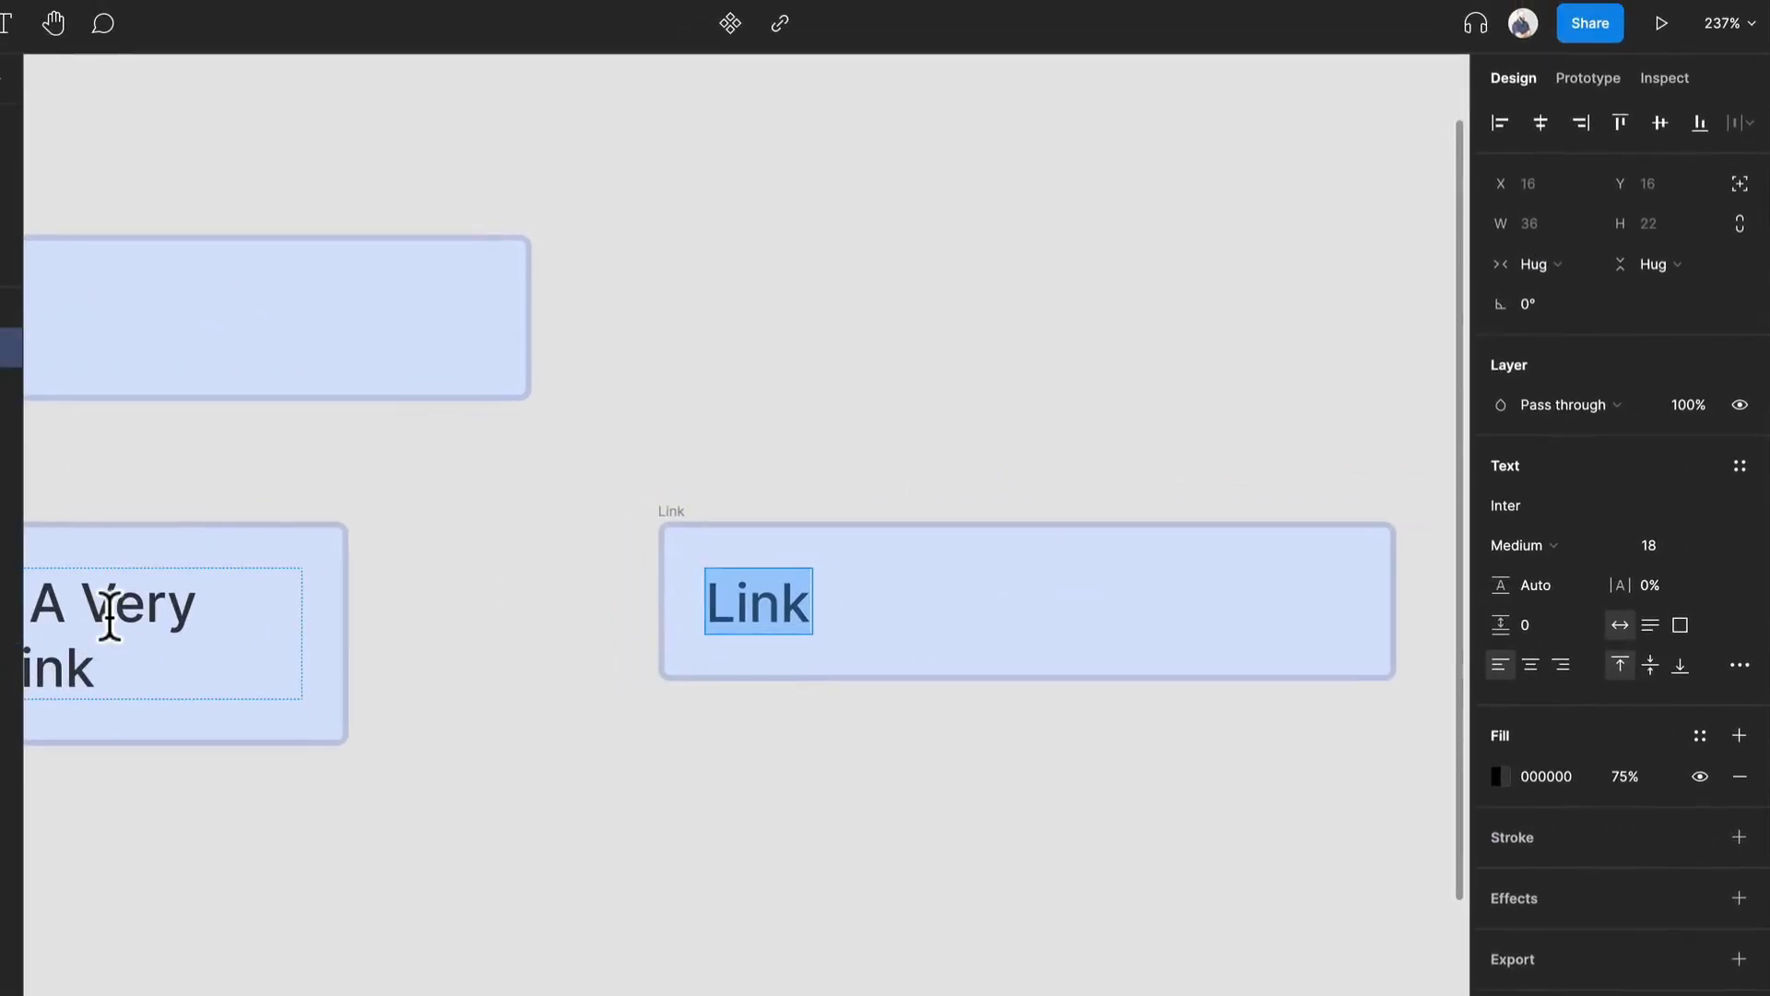
pyautogui.doubleClick(109, 616)
pyautogui.doubleClick(754, 607)
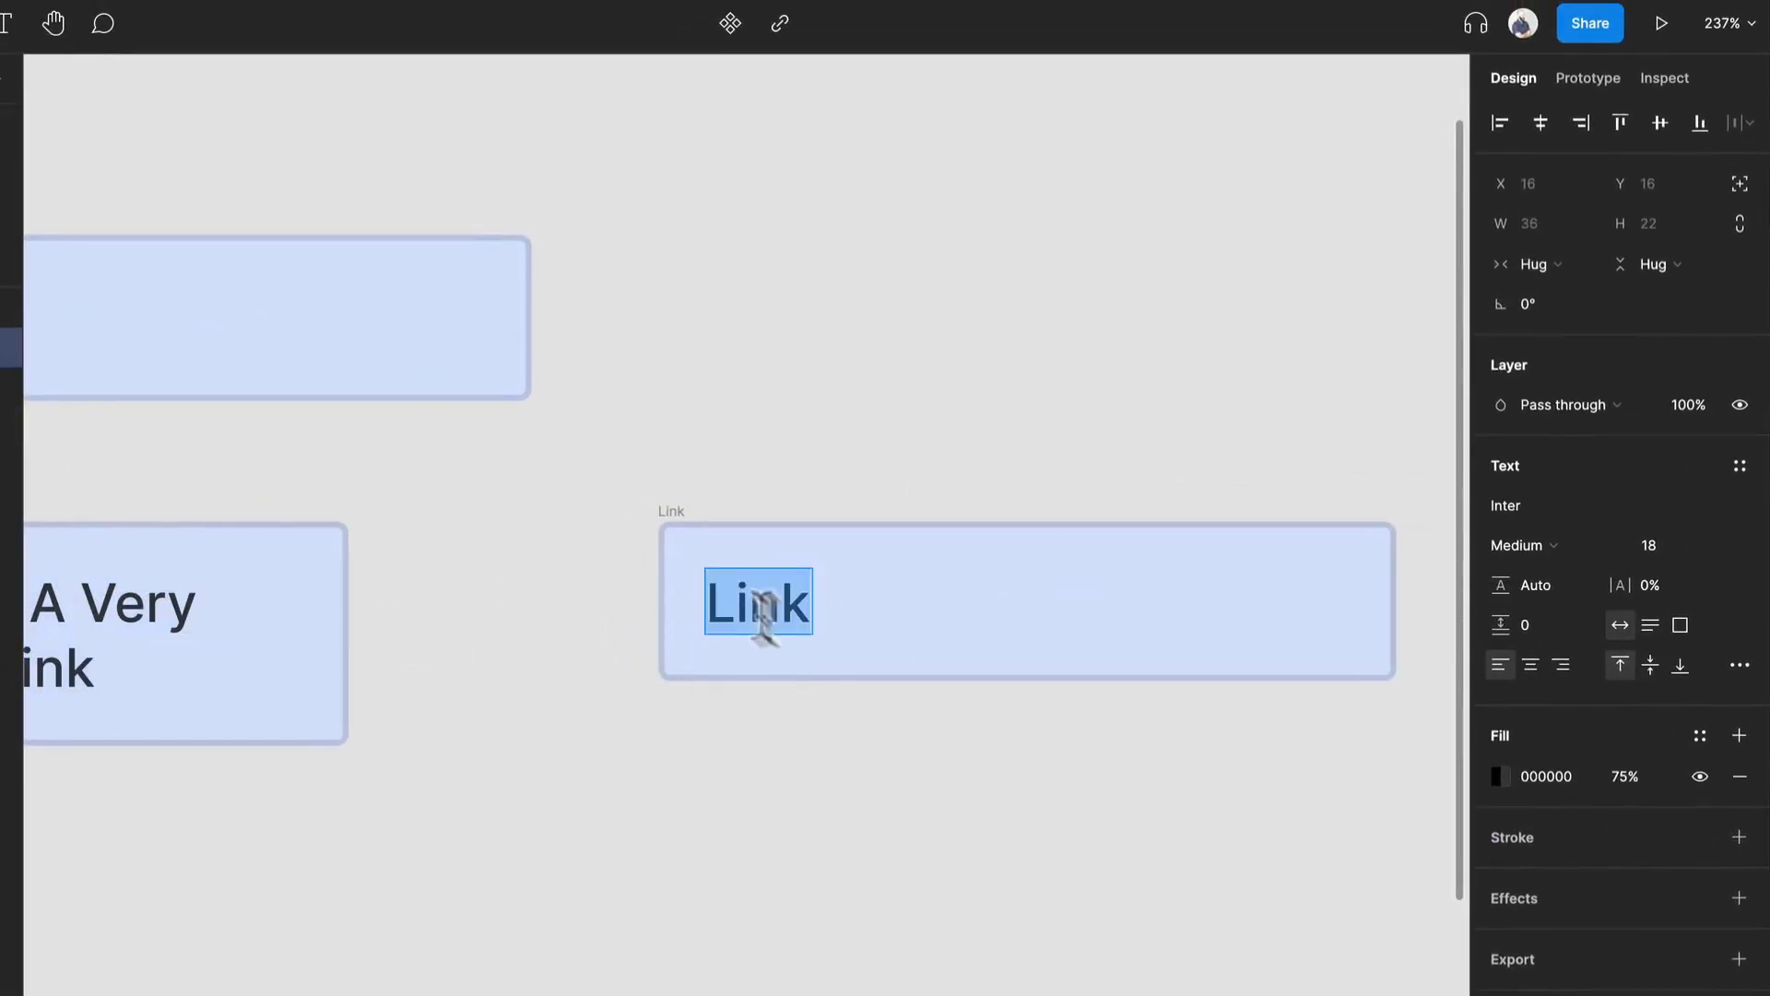
pyautogui.write('This Is A Very Long Link')
pyautogui.press('Escape')
pyautogui.click(1535, 266)
pyautogui.click(1559, 294)
# Narrow the fixed-height duplicate Link frame to a width of about 182 to test how its text wraps.
pyautogui.click(695, 503)
pyautogui.click(675, 512)
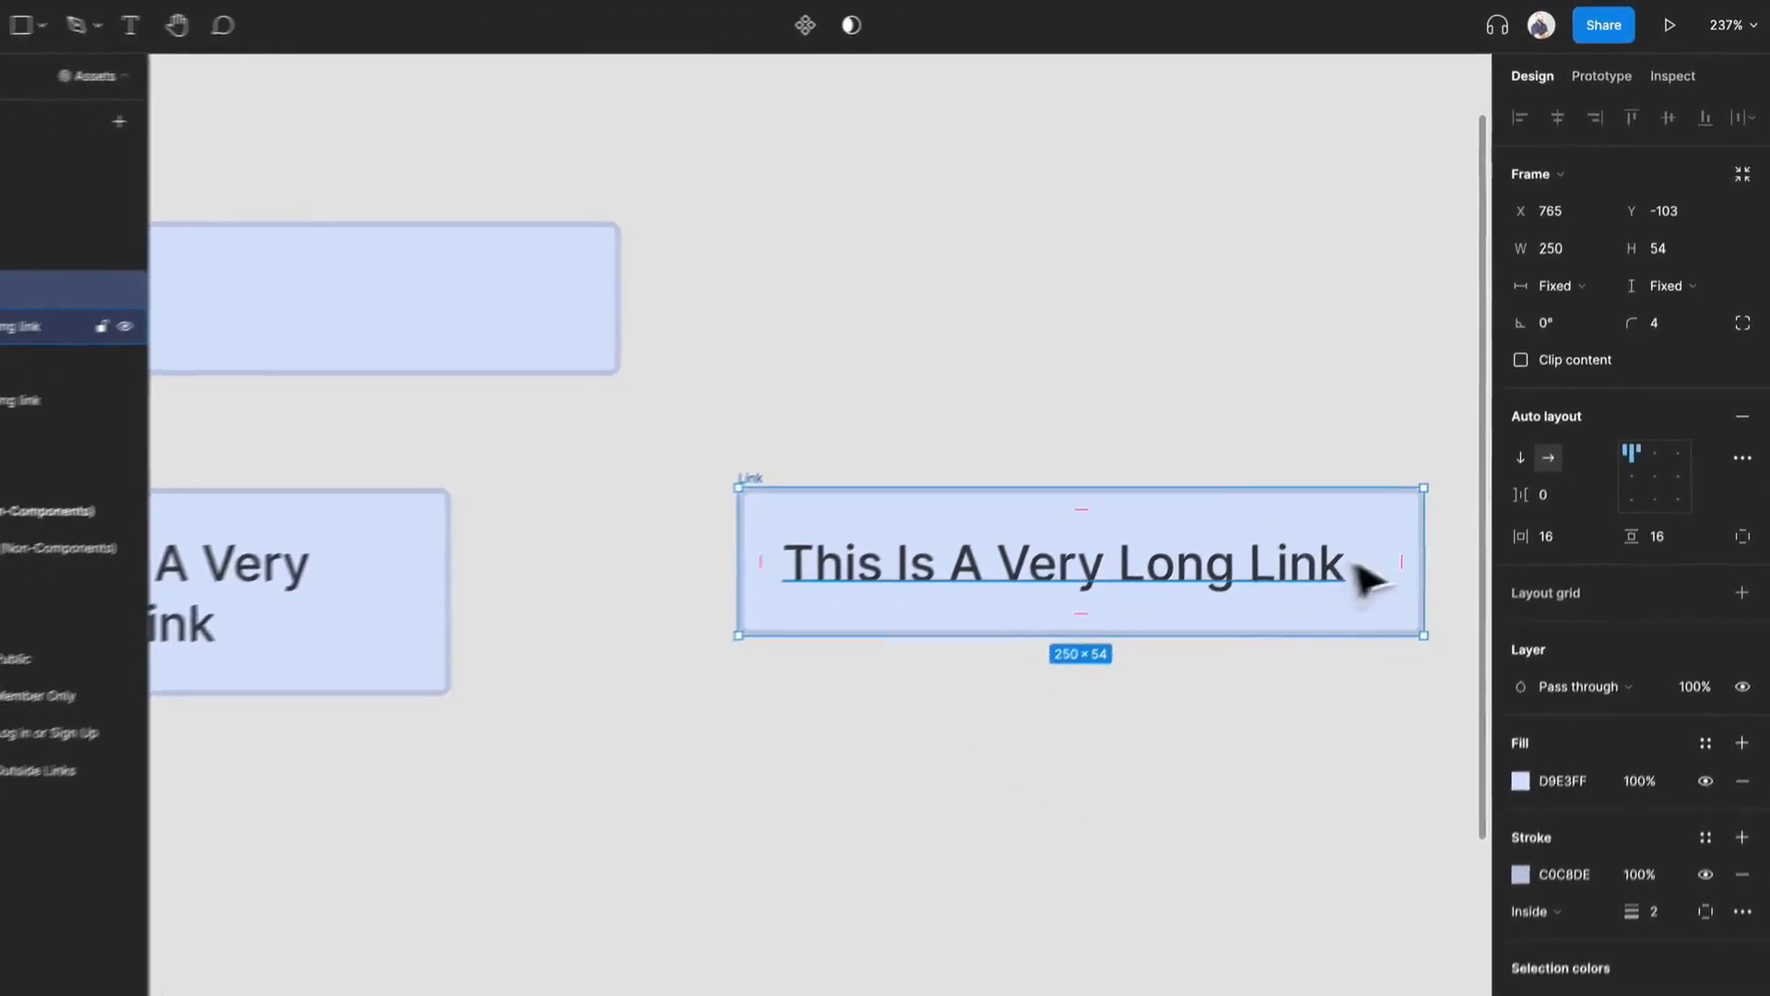
pyautogui.moveTo(1419, 565); pyautogui.dragTo(1129, 589)
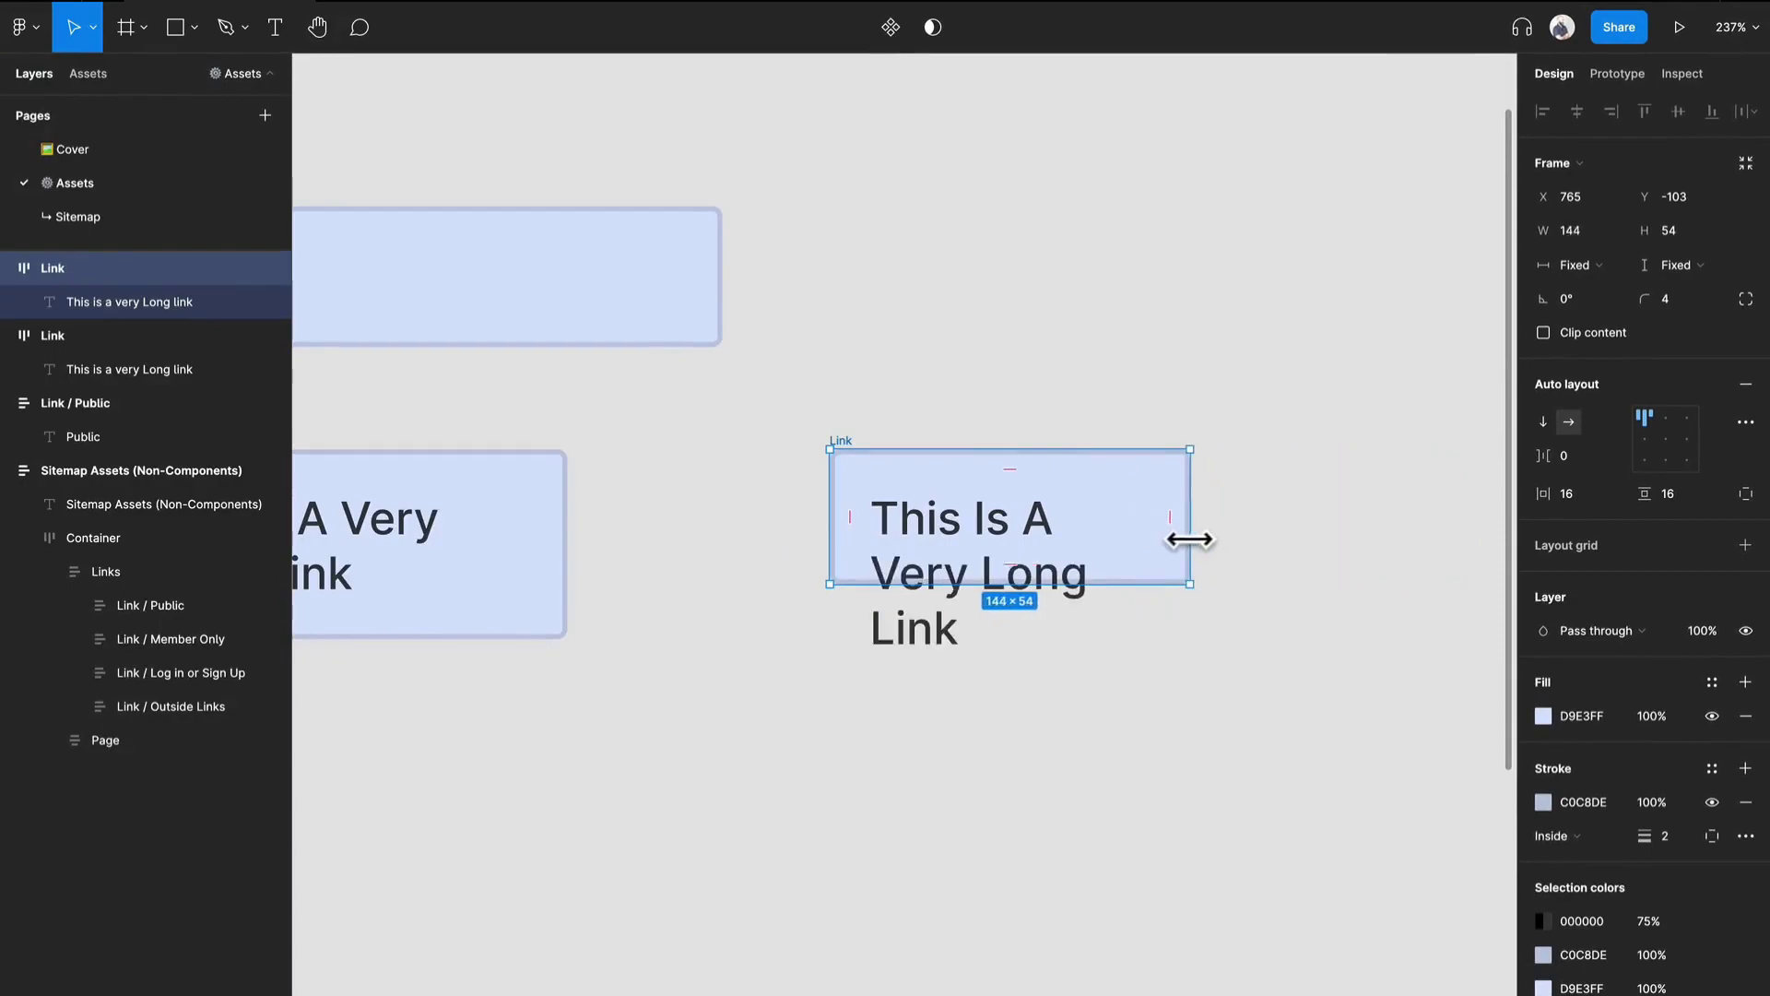
pyautogui.moveTo(1189, 539)
pyautogui.mouseDown()
pyautogui.moveTo(1248, 541)
pyautogui.moveTo(1159, 544)
pyautogui.mouseUp()
pyautogui.moveTo(1090, 540); pyautogui.dragTo(1286, 550)
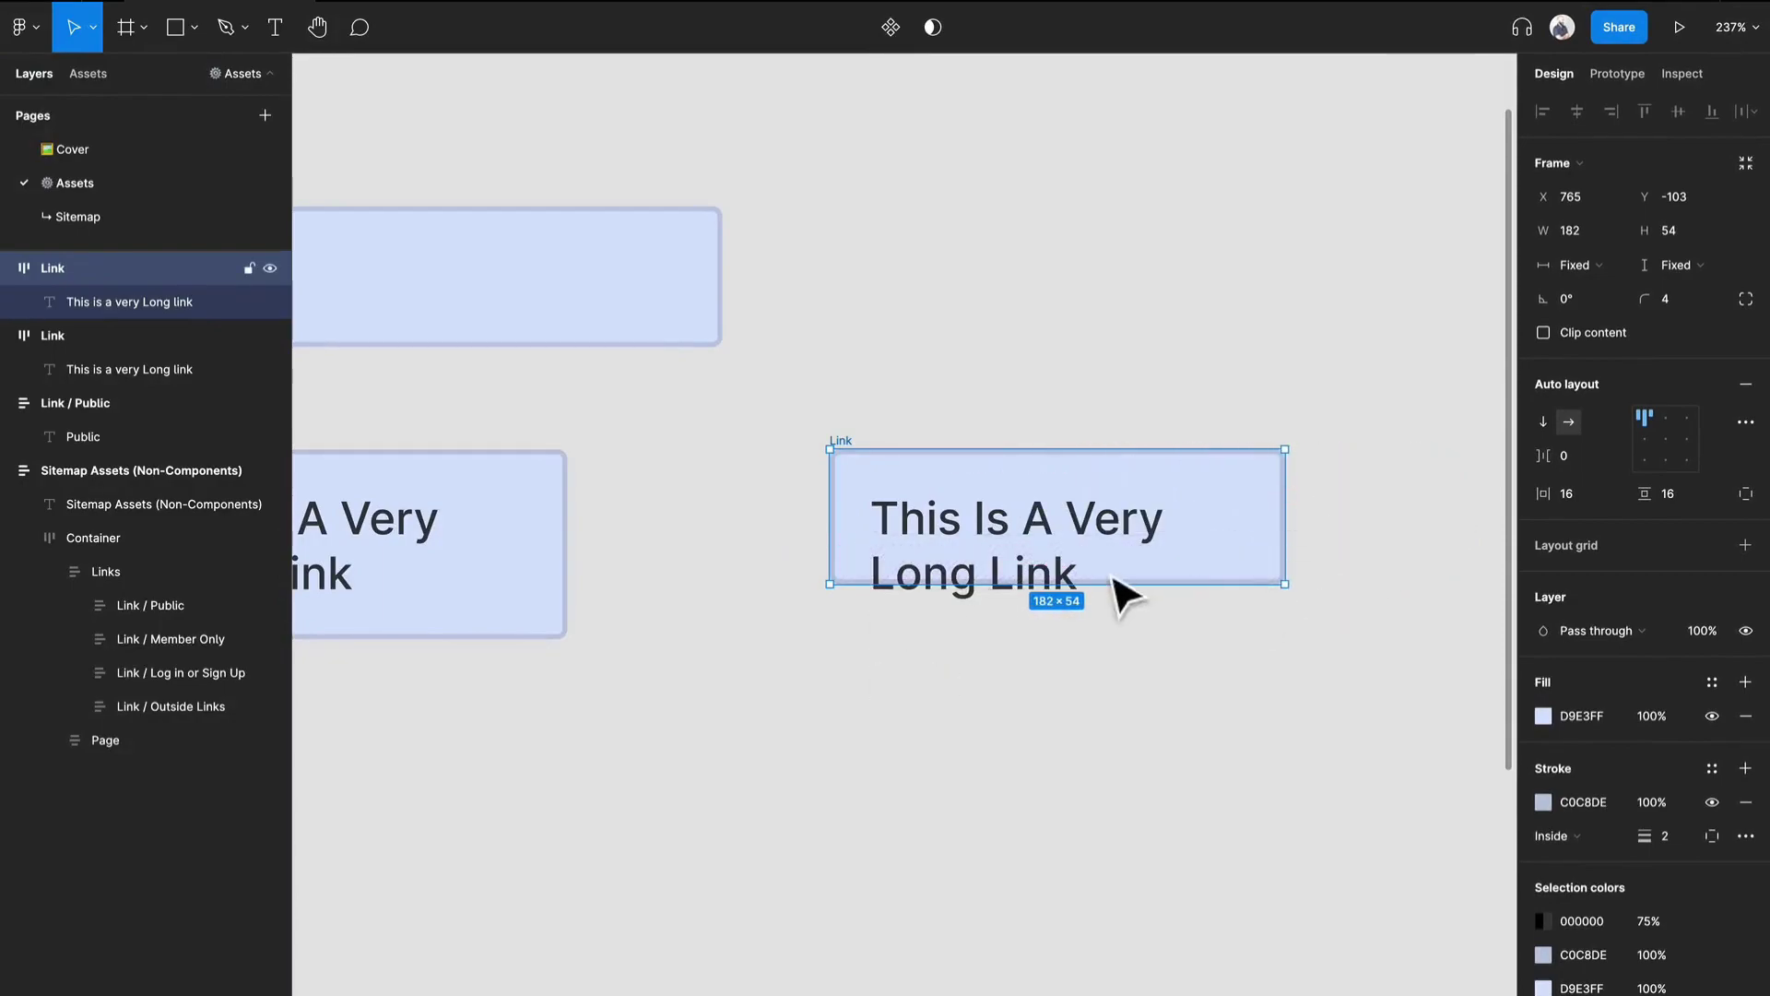
pyautogui.click(964, 544)
pyautogui.click(1184, 816)
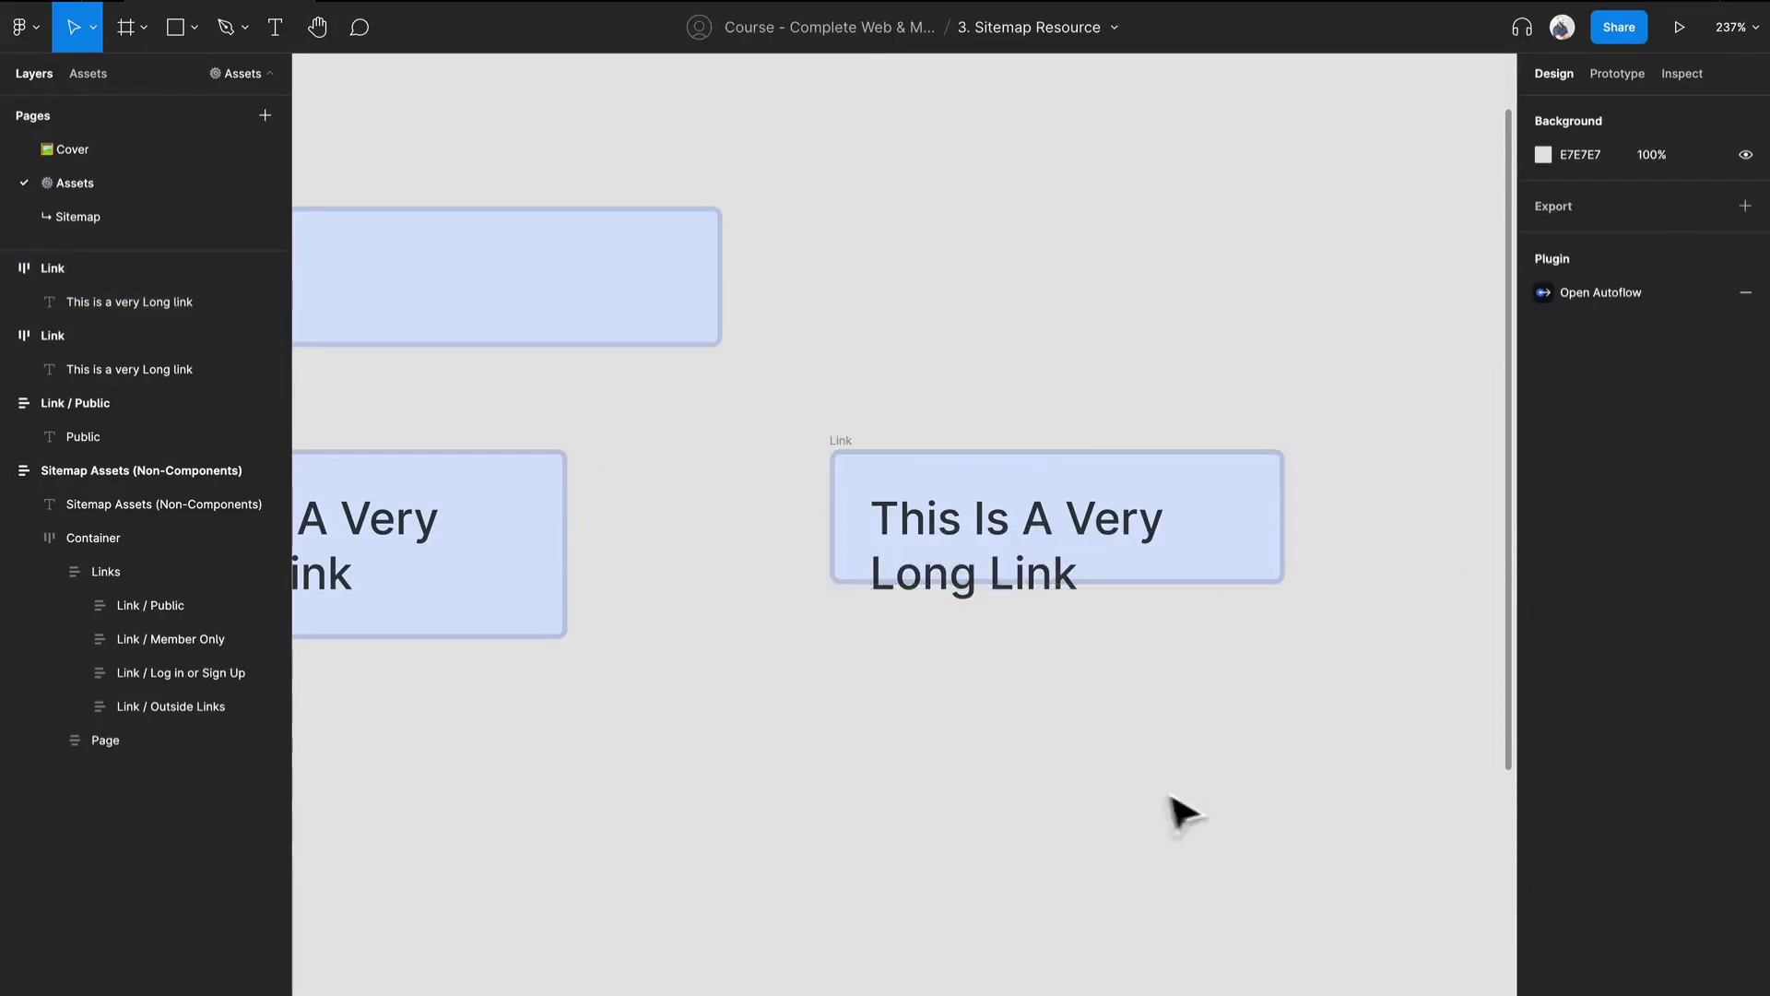
# Delete the fixed-height duplicate Link frame, keeping only the one that hugs its contents.
pyautogui.scroll(-2, 750, 696)
pyautogui.moveTo(715, 677); pyautogui.dragTo(1043, 753)
pyautogui.click(1164, 551)
pyautogui.press('Delete')
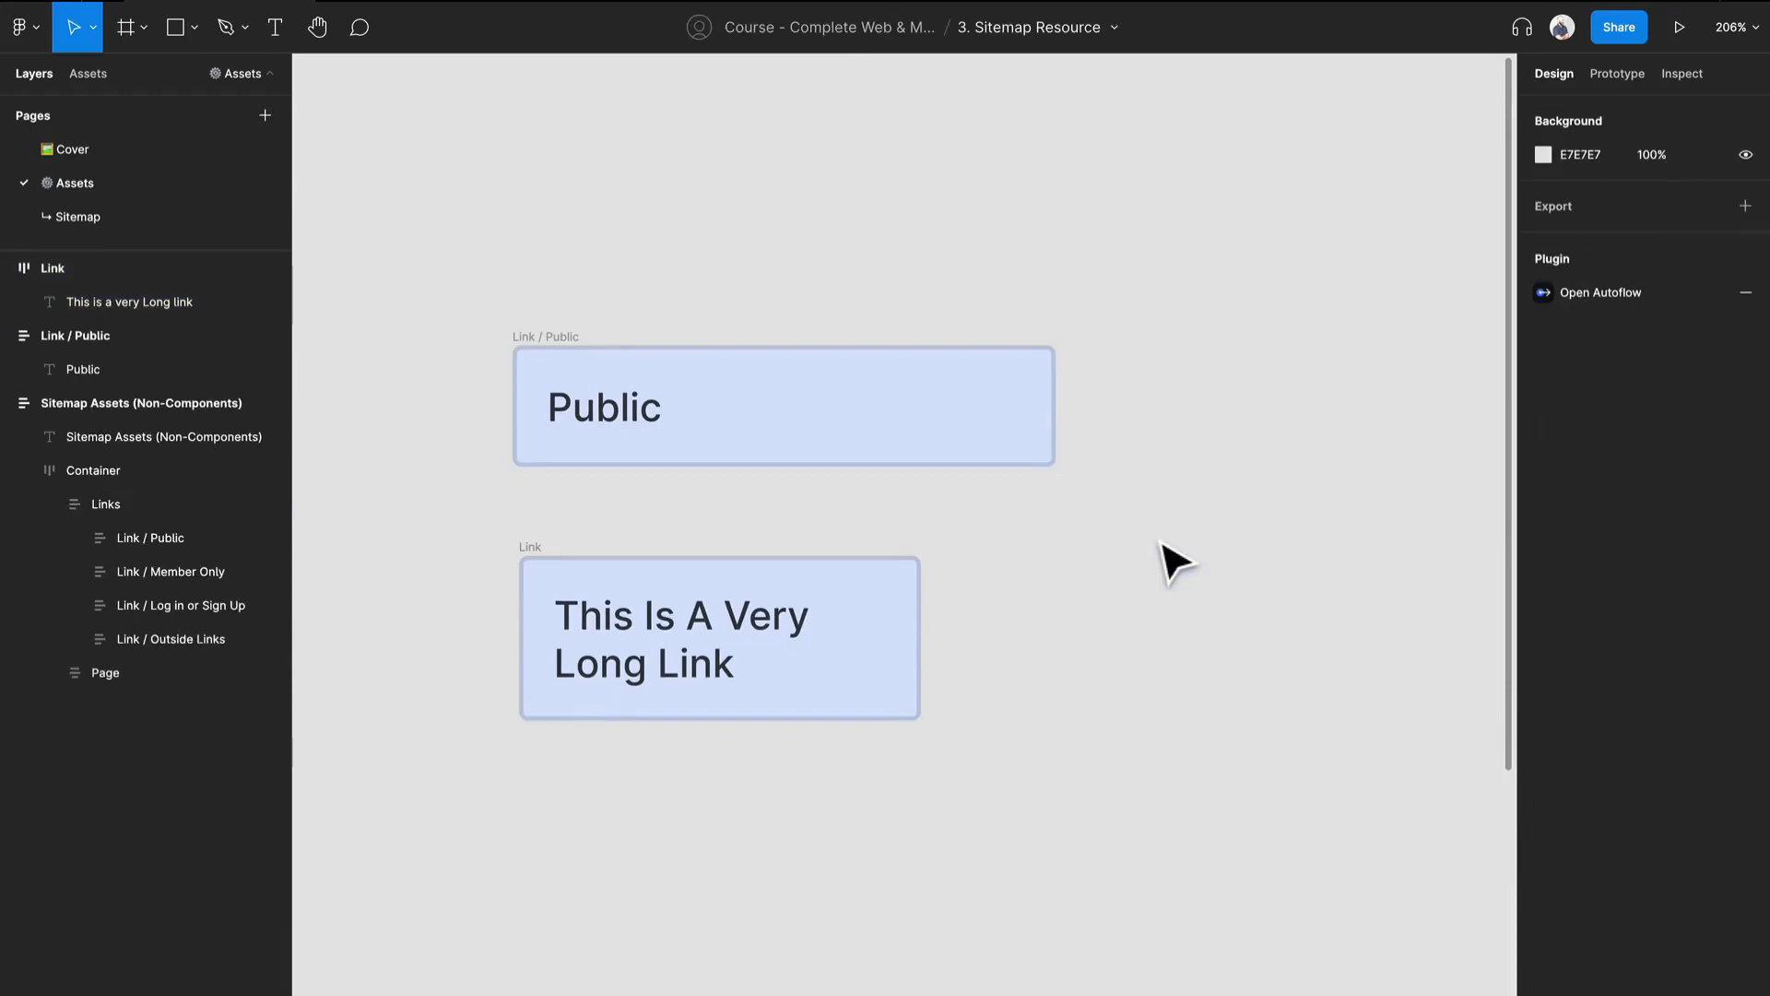
# Delete the standalone Link / Public frame above the long Link frame.
pyautogui.click(542, 565)
pyautogui.scroll(-2, 567, 481)
pyautogui.hscroll(-5, 415, 532)
pyautogui.click(1000, 392)
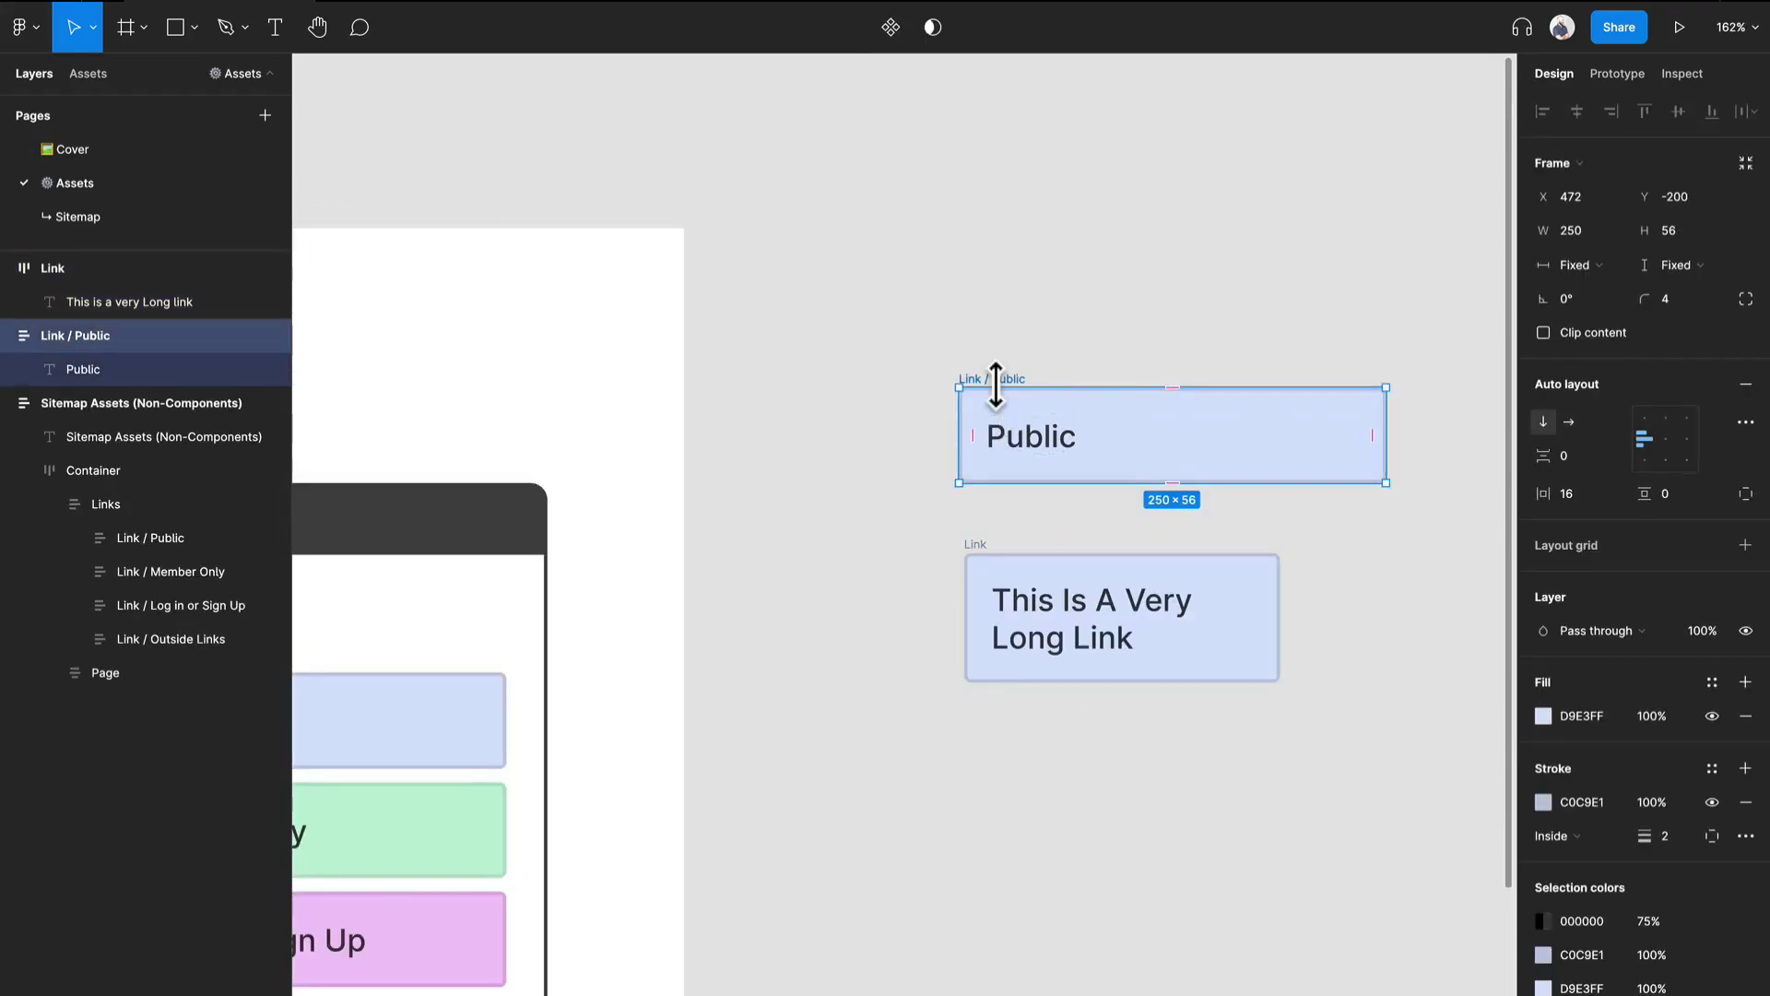
pyautogui.press('Delete')
# Copy the Page frame from the Sitemap Assets board onto the empty canvas to the right of the Link frame.
pyautogui.hscroll(-10, 850, 608)
pyautogui.click(680, 383)
pyautogui.click(679, 383)
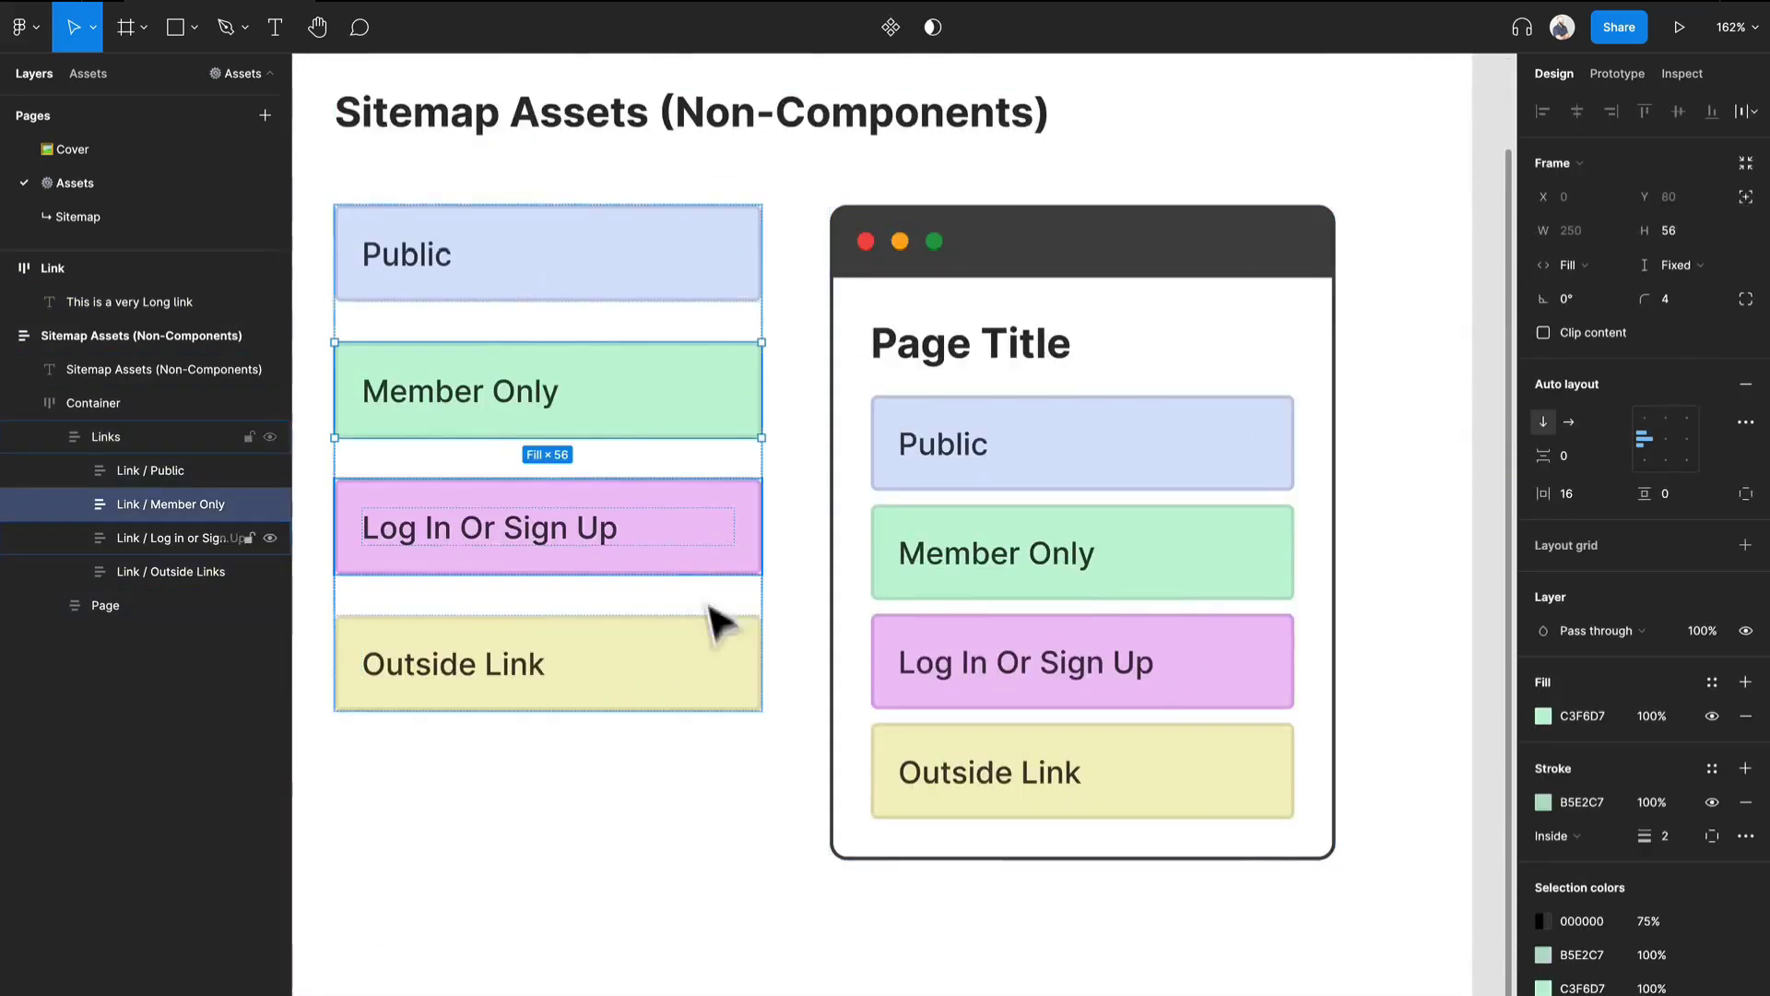
pyautogui.click(722, 701)
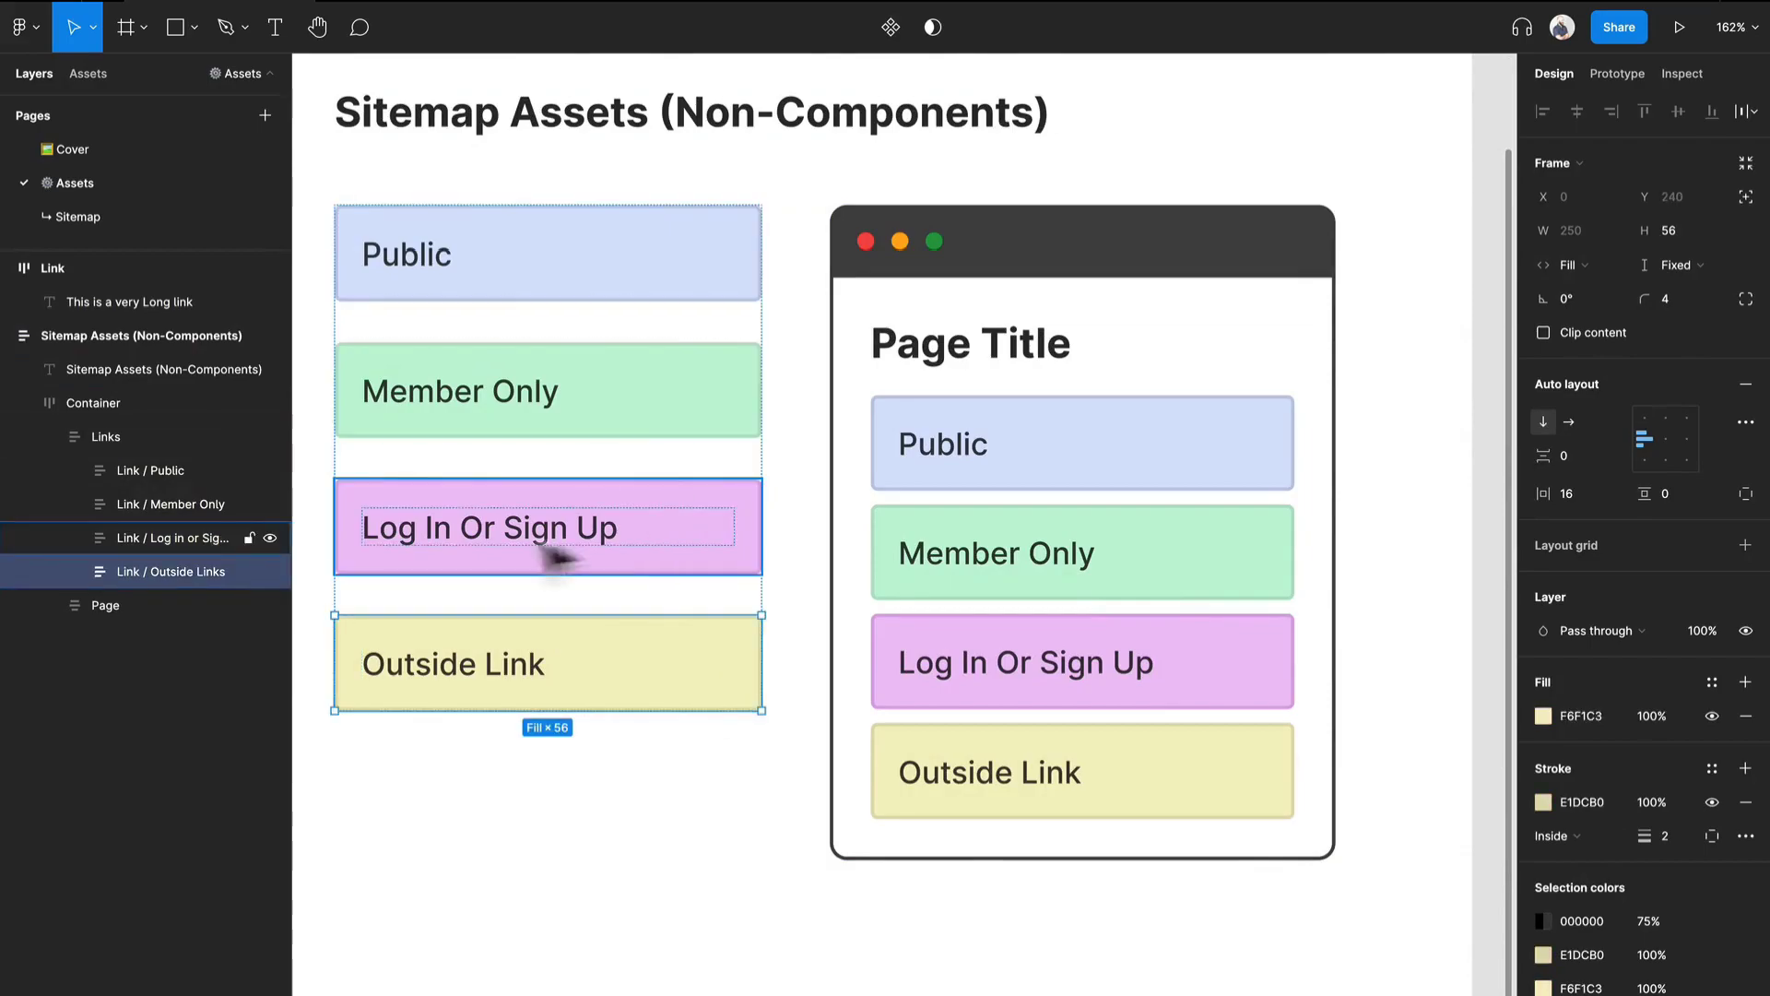
pyautogui.scroll(-5, 458, 513)
pyautogui.click(747, 486)
pyautogui.moveTo(725, 419); pyautogui.dragTo(855, 500)
pyautogui.scroll(3, 854, 500)
pyautogui.scroll(2, 866, 519)
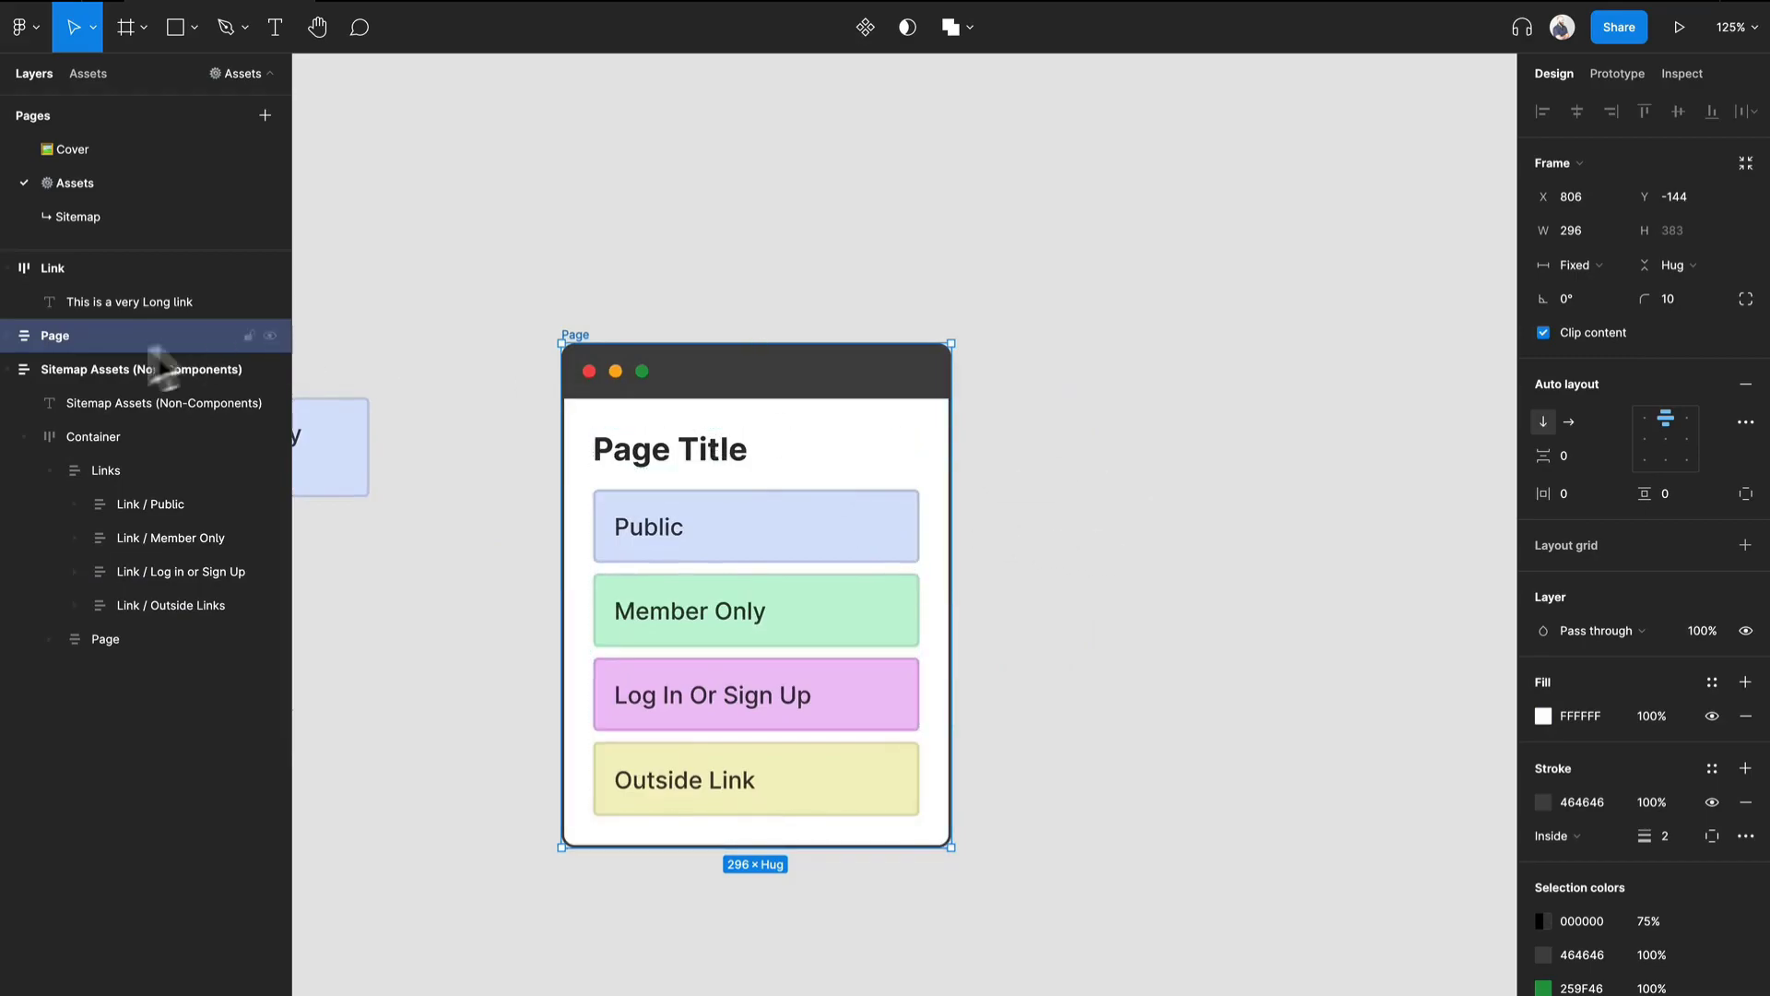
# Expand the copied Page frame's layers to examine its Header and Container contents.
pyautogui.click(5, 336)
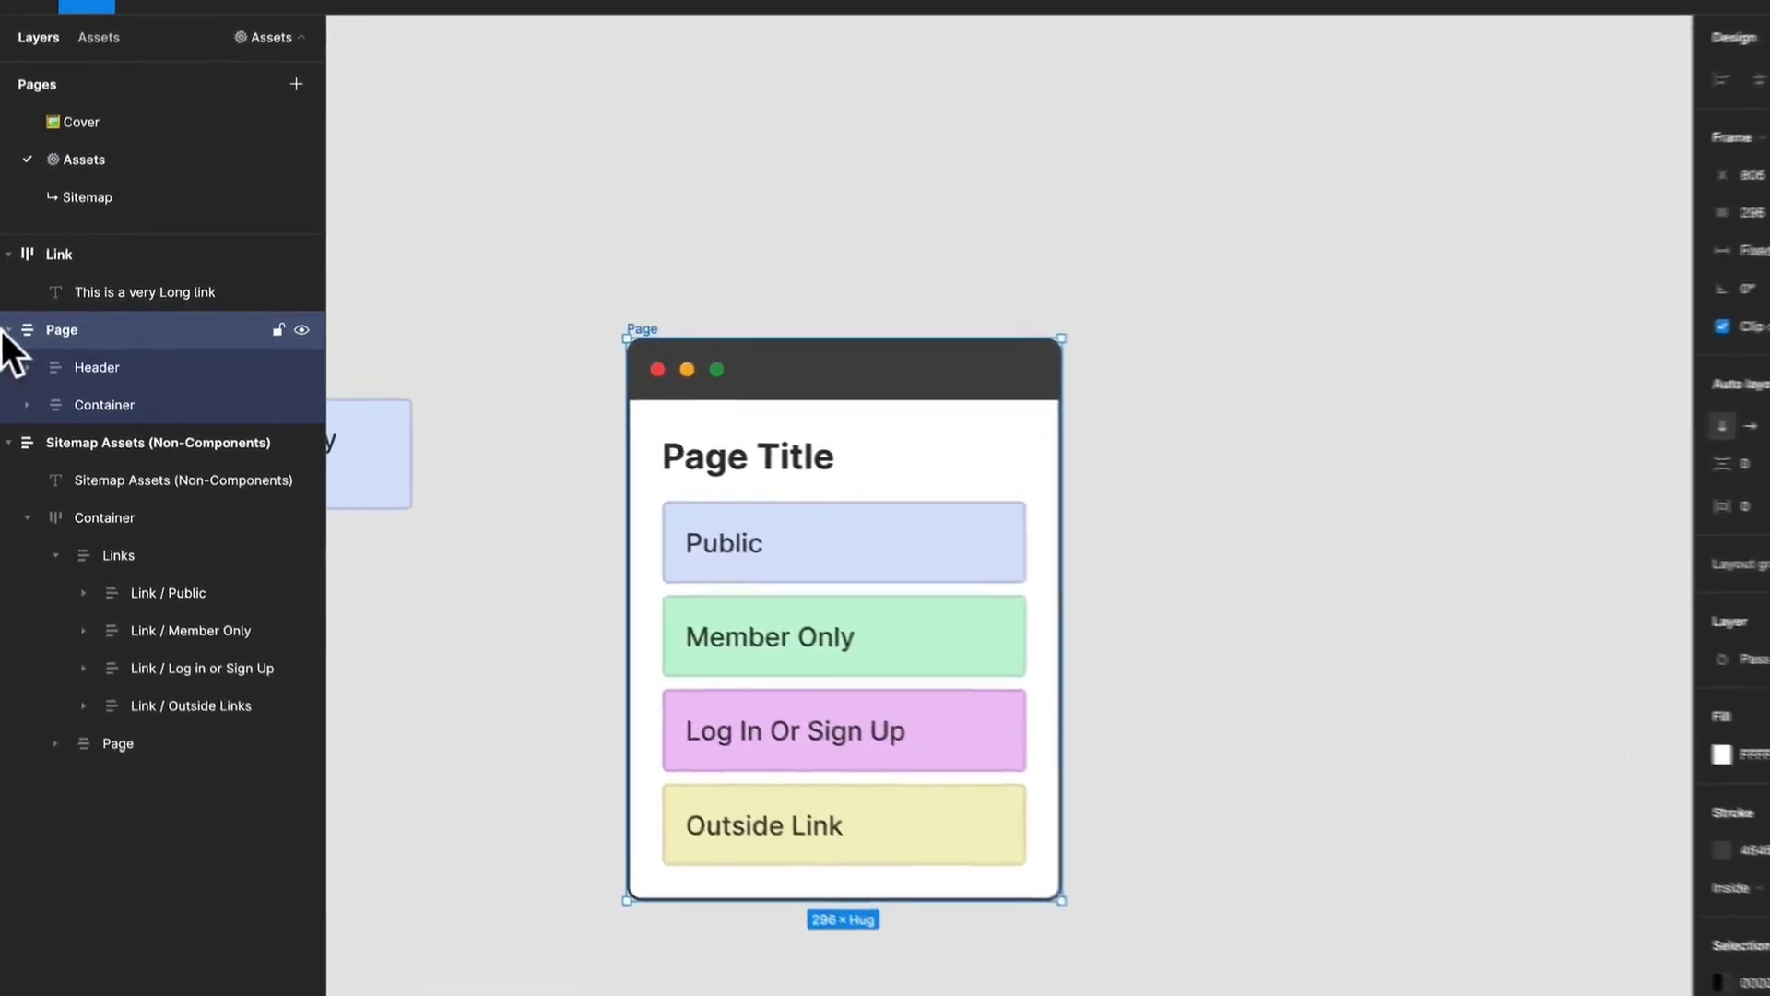
pyautogui.click(27, 405)
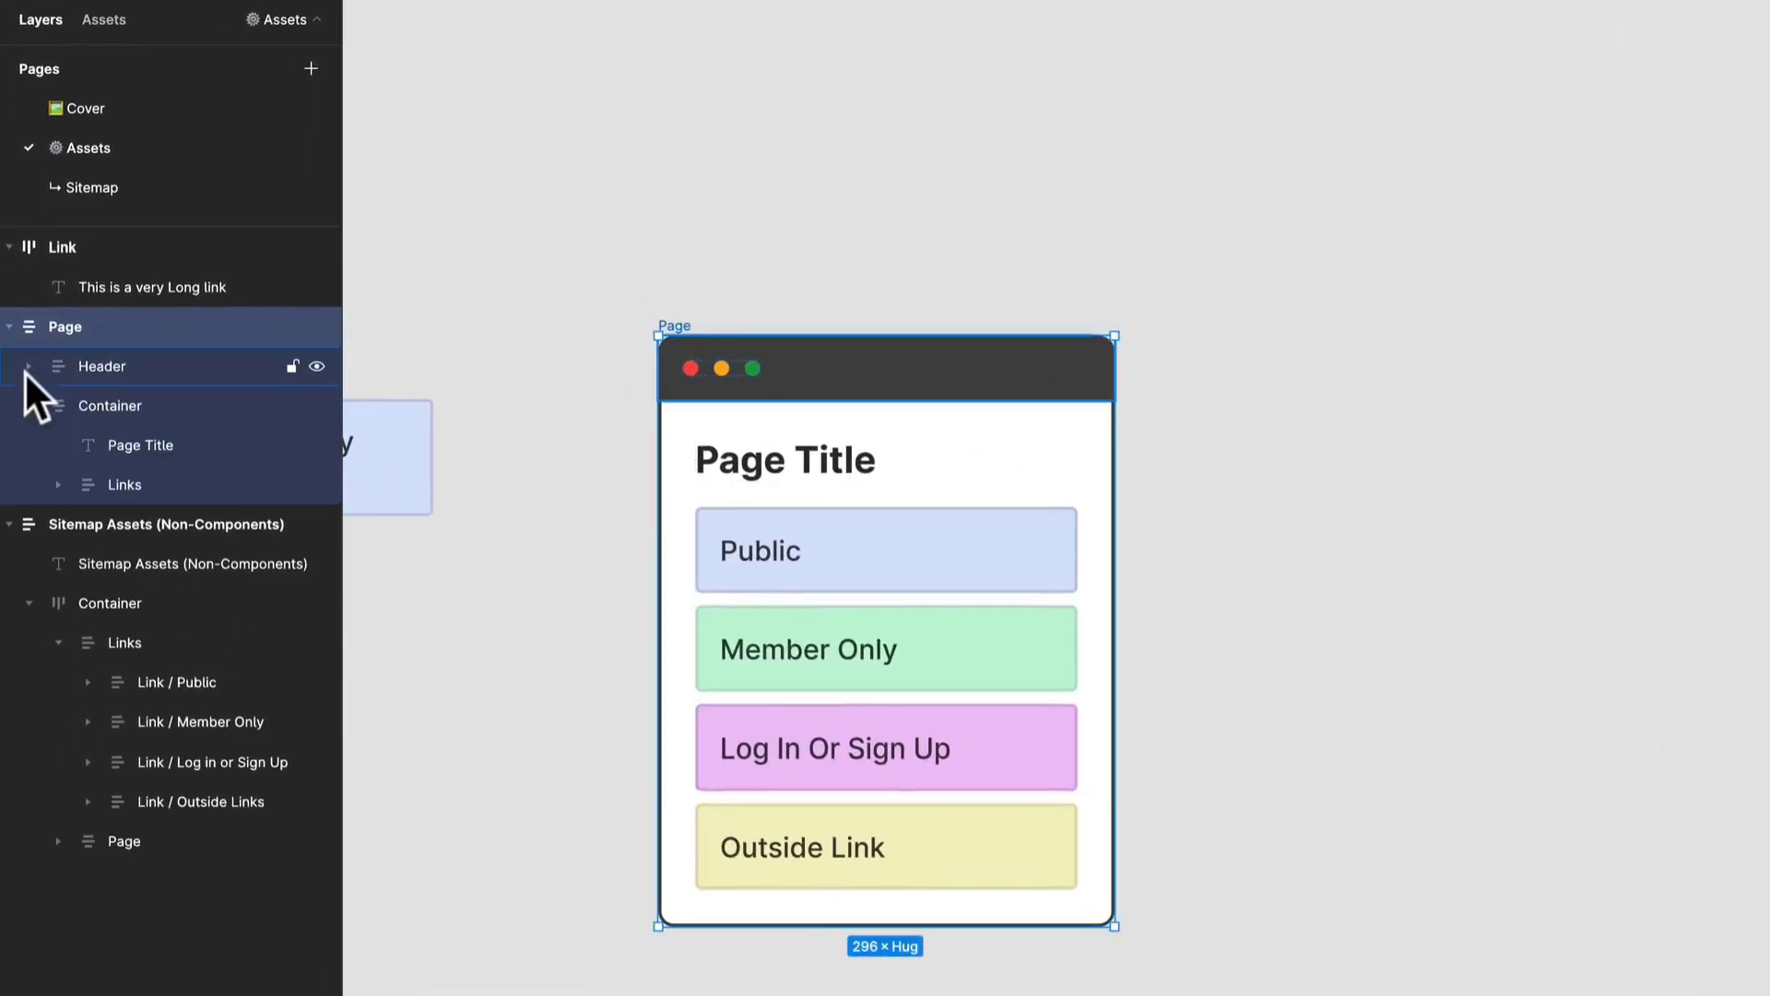
pyautogui.click(26, 367)
pyautogui.click(908, 571)
pyautogui.click(897, 584)
pyautogui.moveTo(897, 585); pyautogui.dragTo(1488, 594)
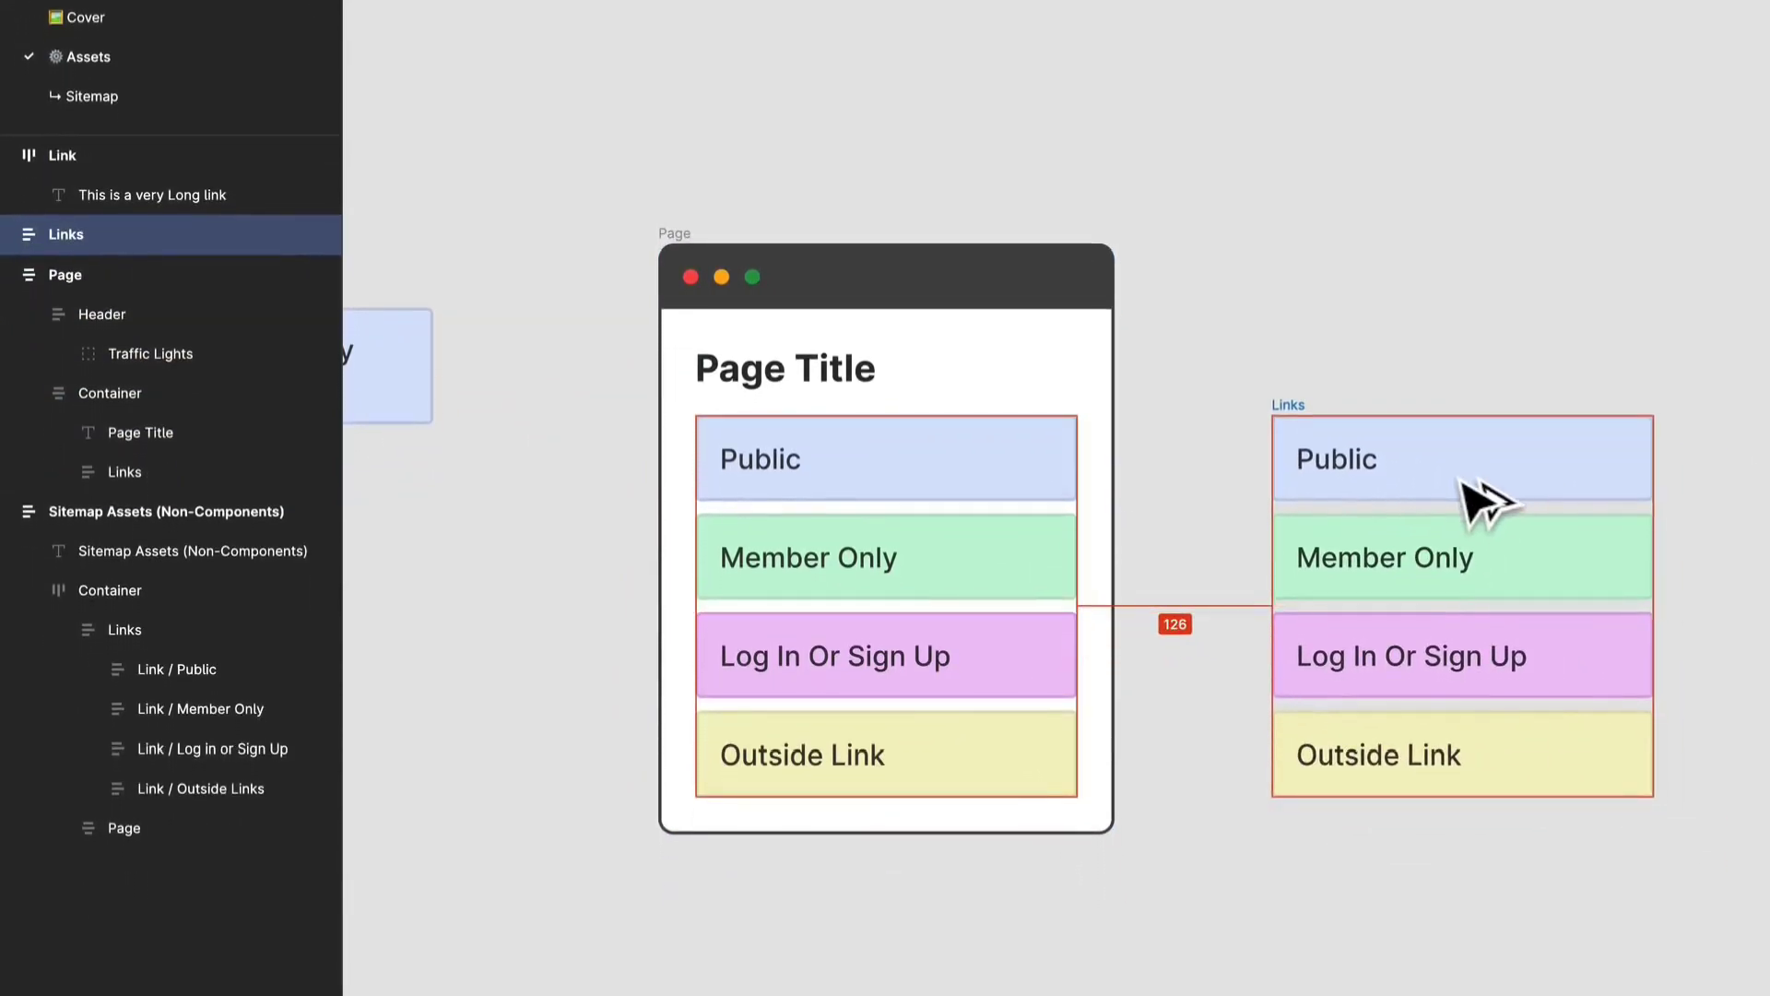
pyautogui.hotkey('ctrl', 'z')
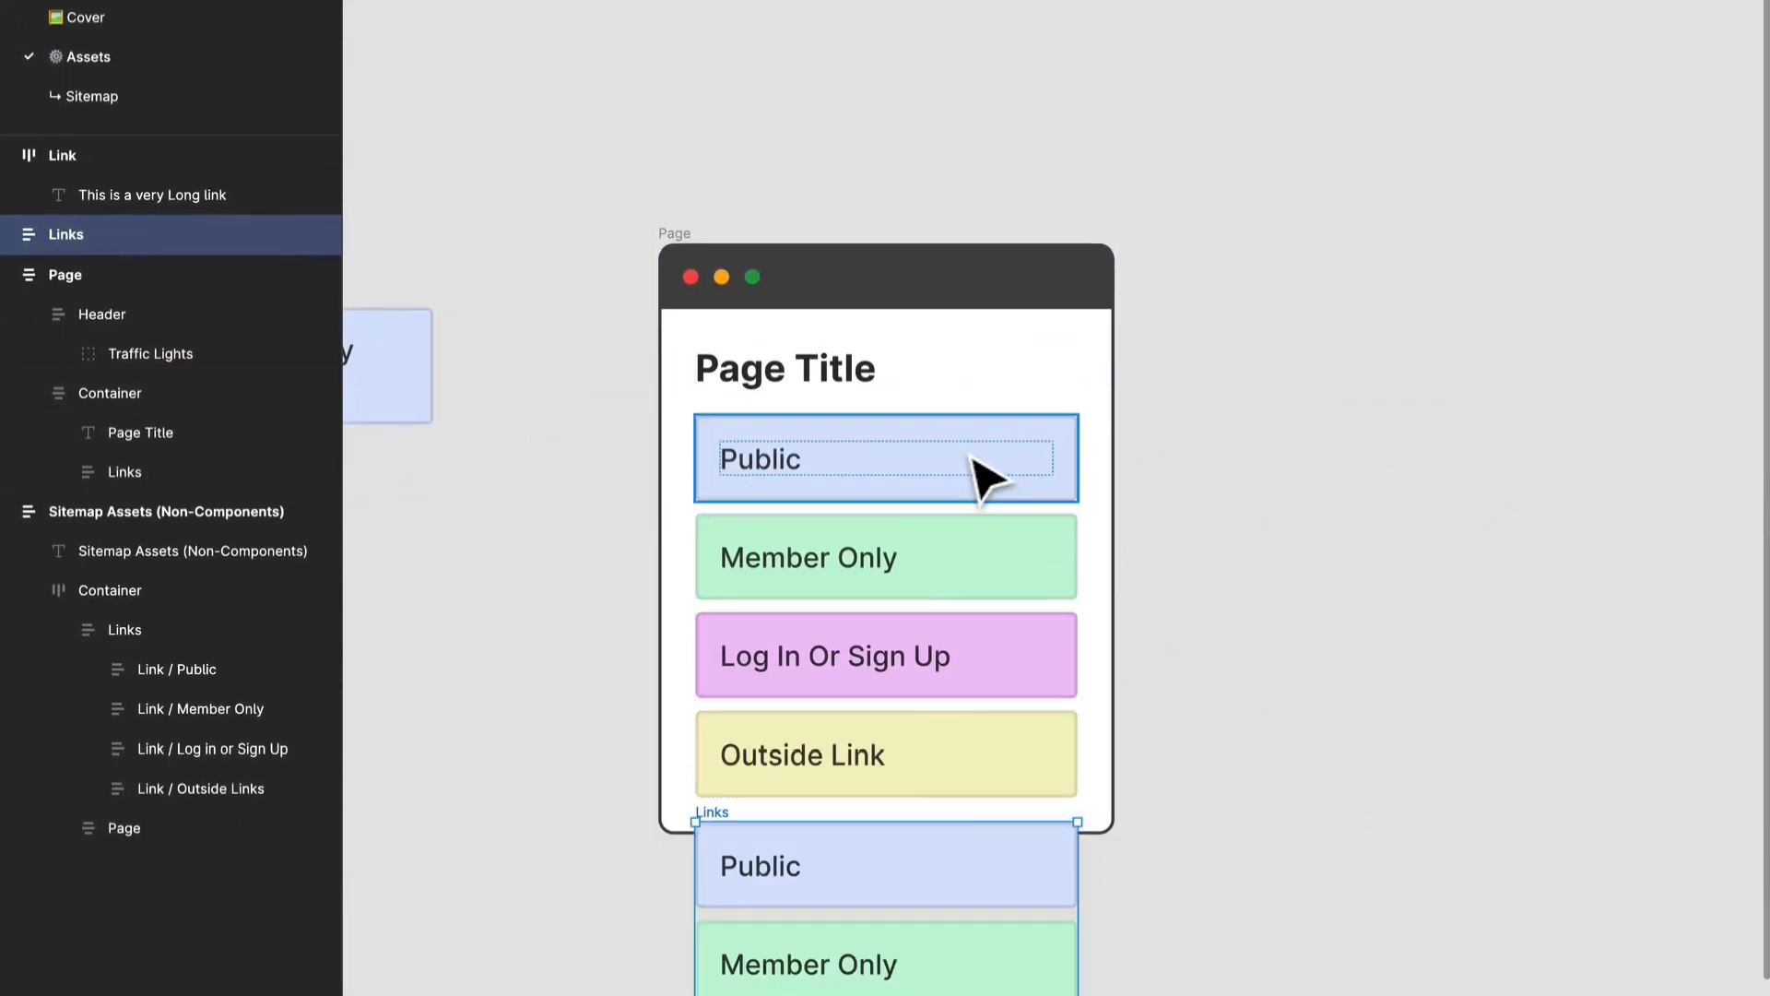
pyautogui.hotkey('ctrl', 'z')
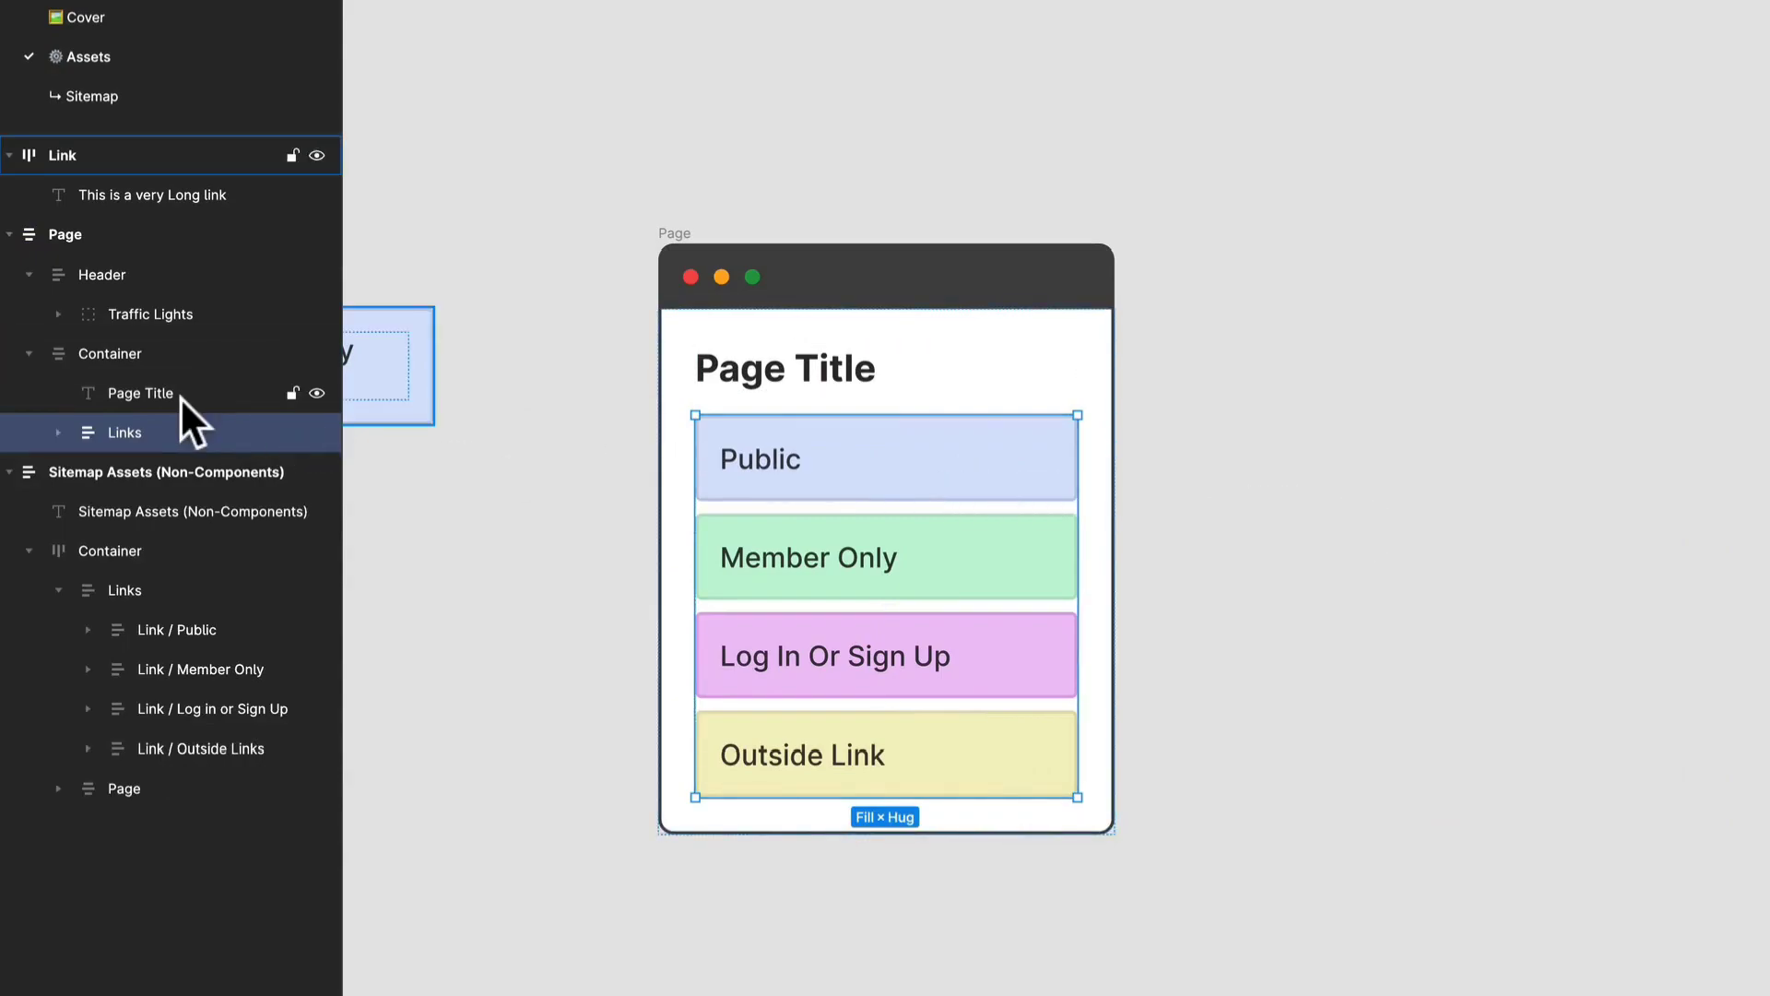
pyautogui.moveTo(877, 459); pyautogui.dragTo(959, 476)
pyautogui.hotkey('ctrl', 'z')
# Duplicate the Page's Links frame and place the copy on the empty canvas right of Page, at about X 1233, Y -97.
pyautogui.moveTo(1506, 453); pyautogui.dragTo(927, 443)
pyautogui.hotkey('ctrl', 'v')
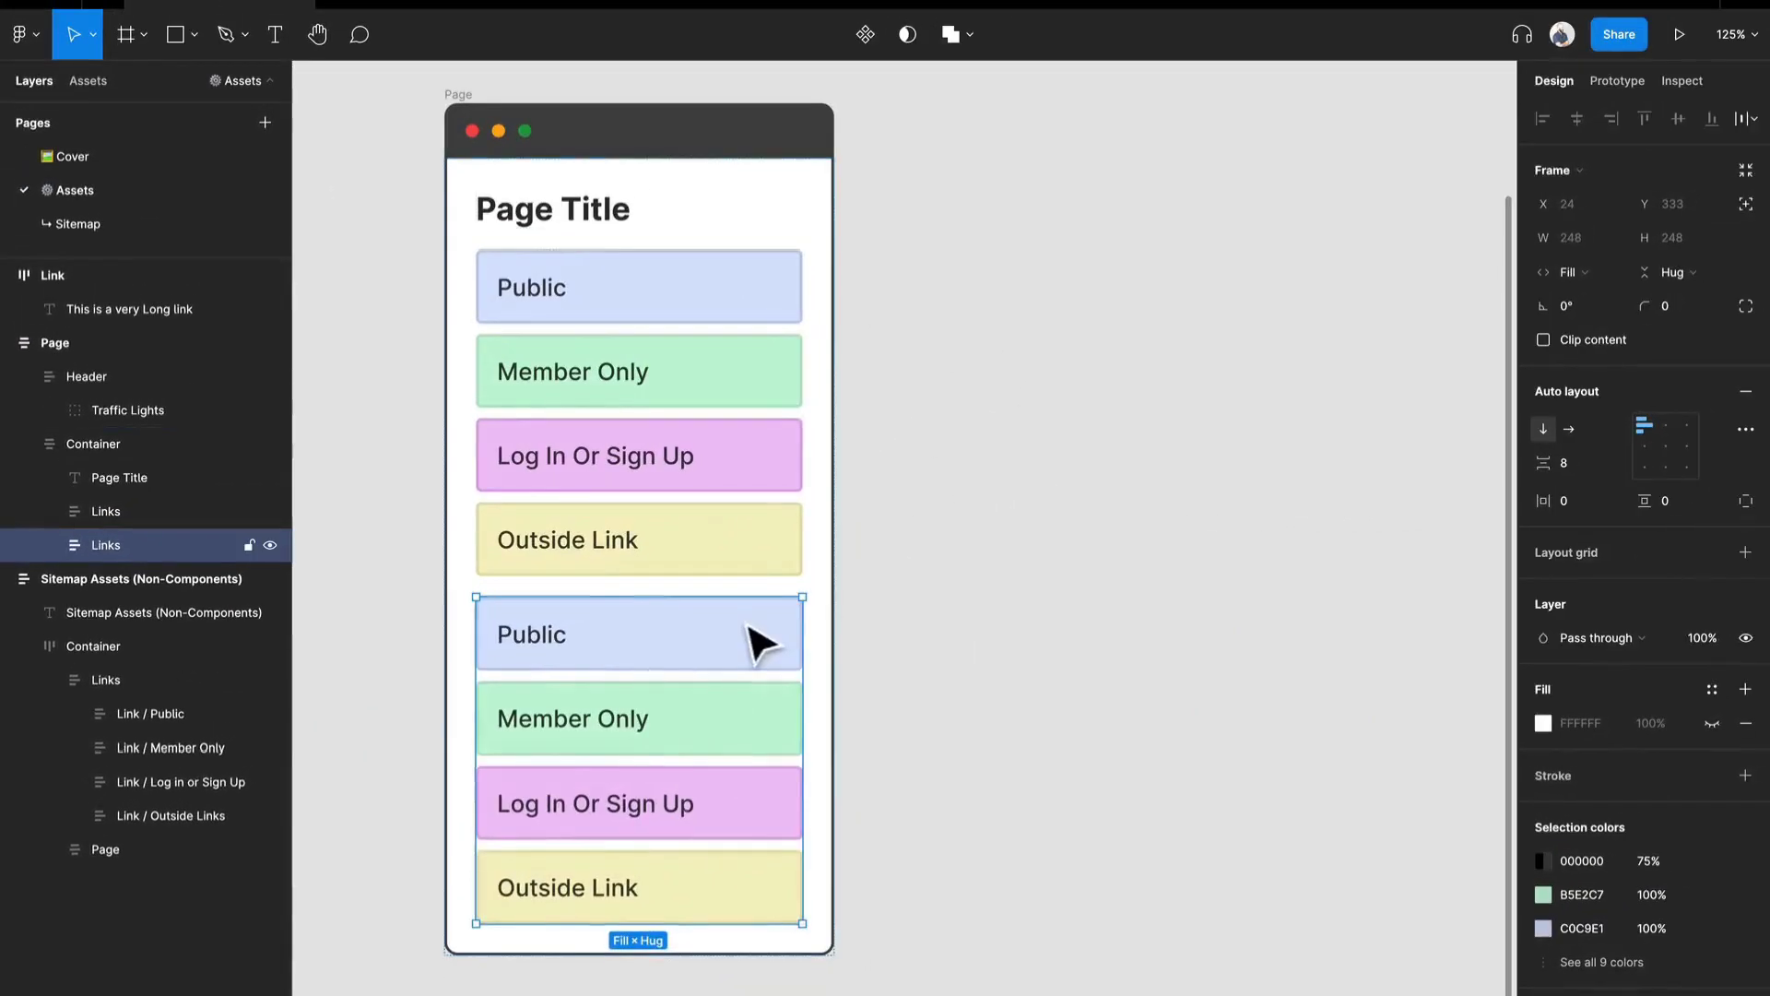
pyautogui.moveTo(611, 854); pyautogui.dragTo(1200, 368)
pyautogui.moveTo(1241, 198); pyautogui.dragTo(1241, 197)
pyautogui.moveTo(1208, 403); pyautogui.dragTo(1173, 483)
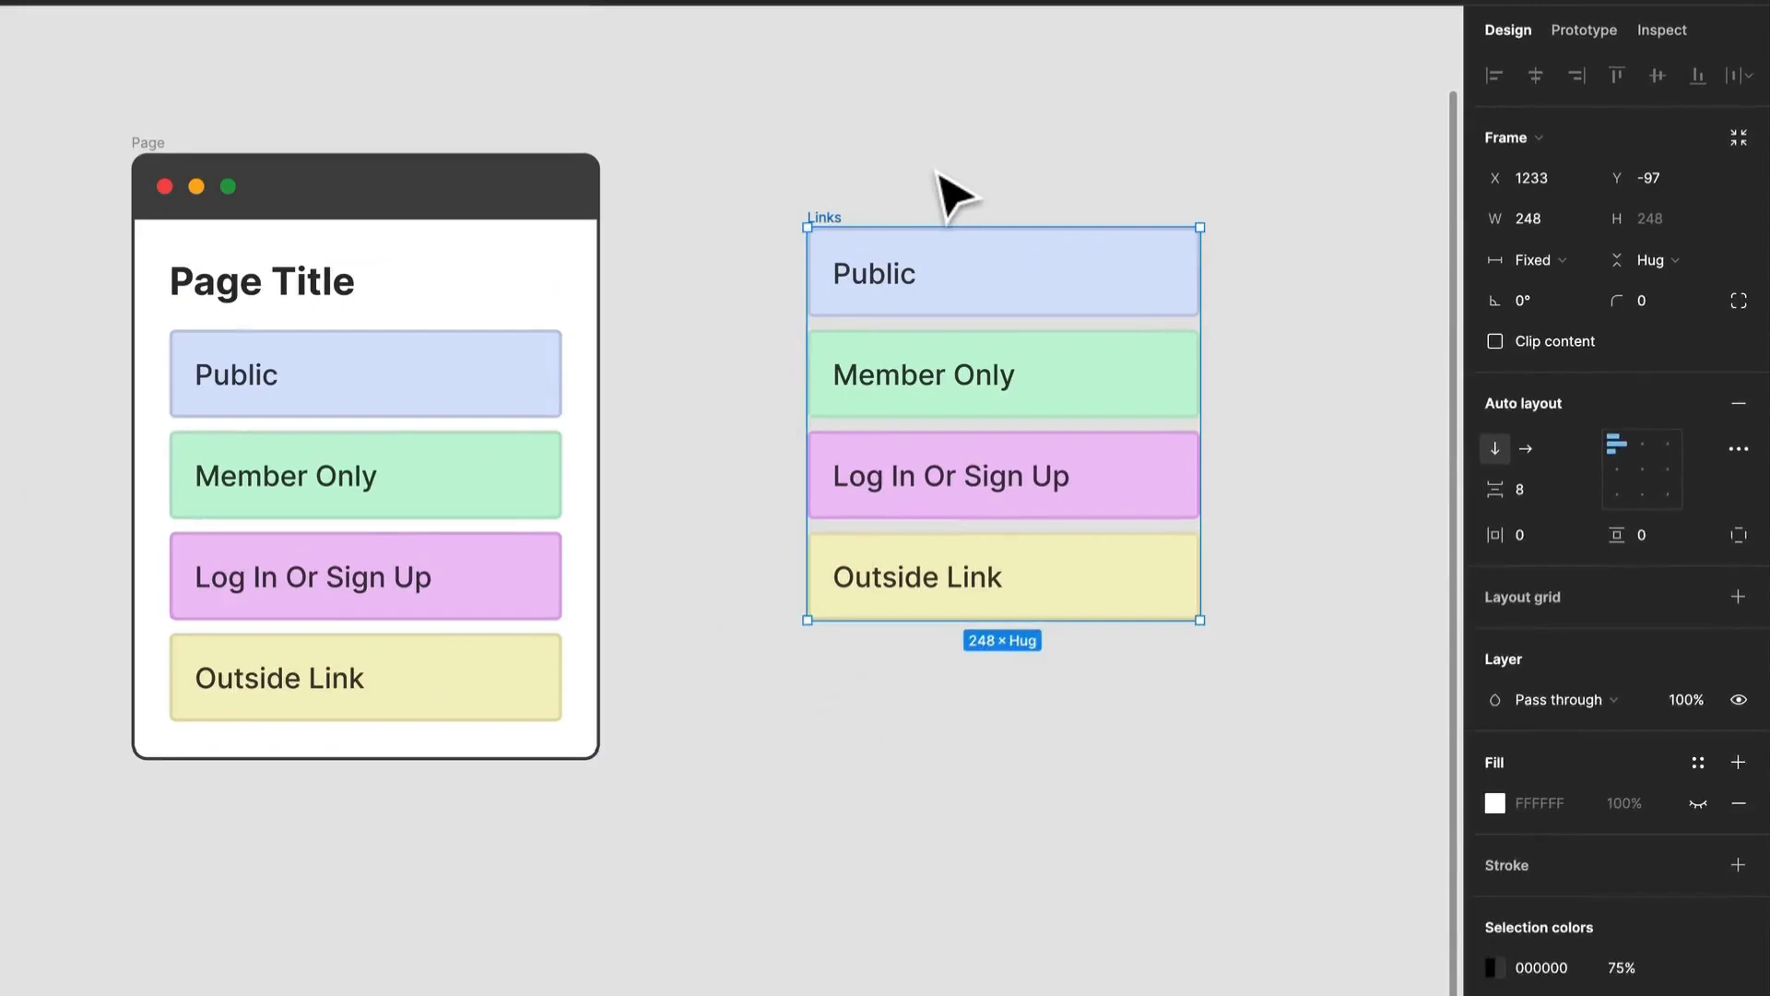
pyautogui.click(938, 173)
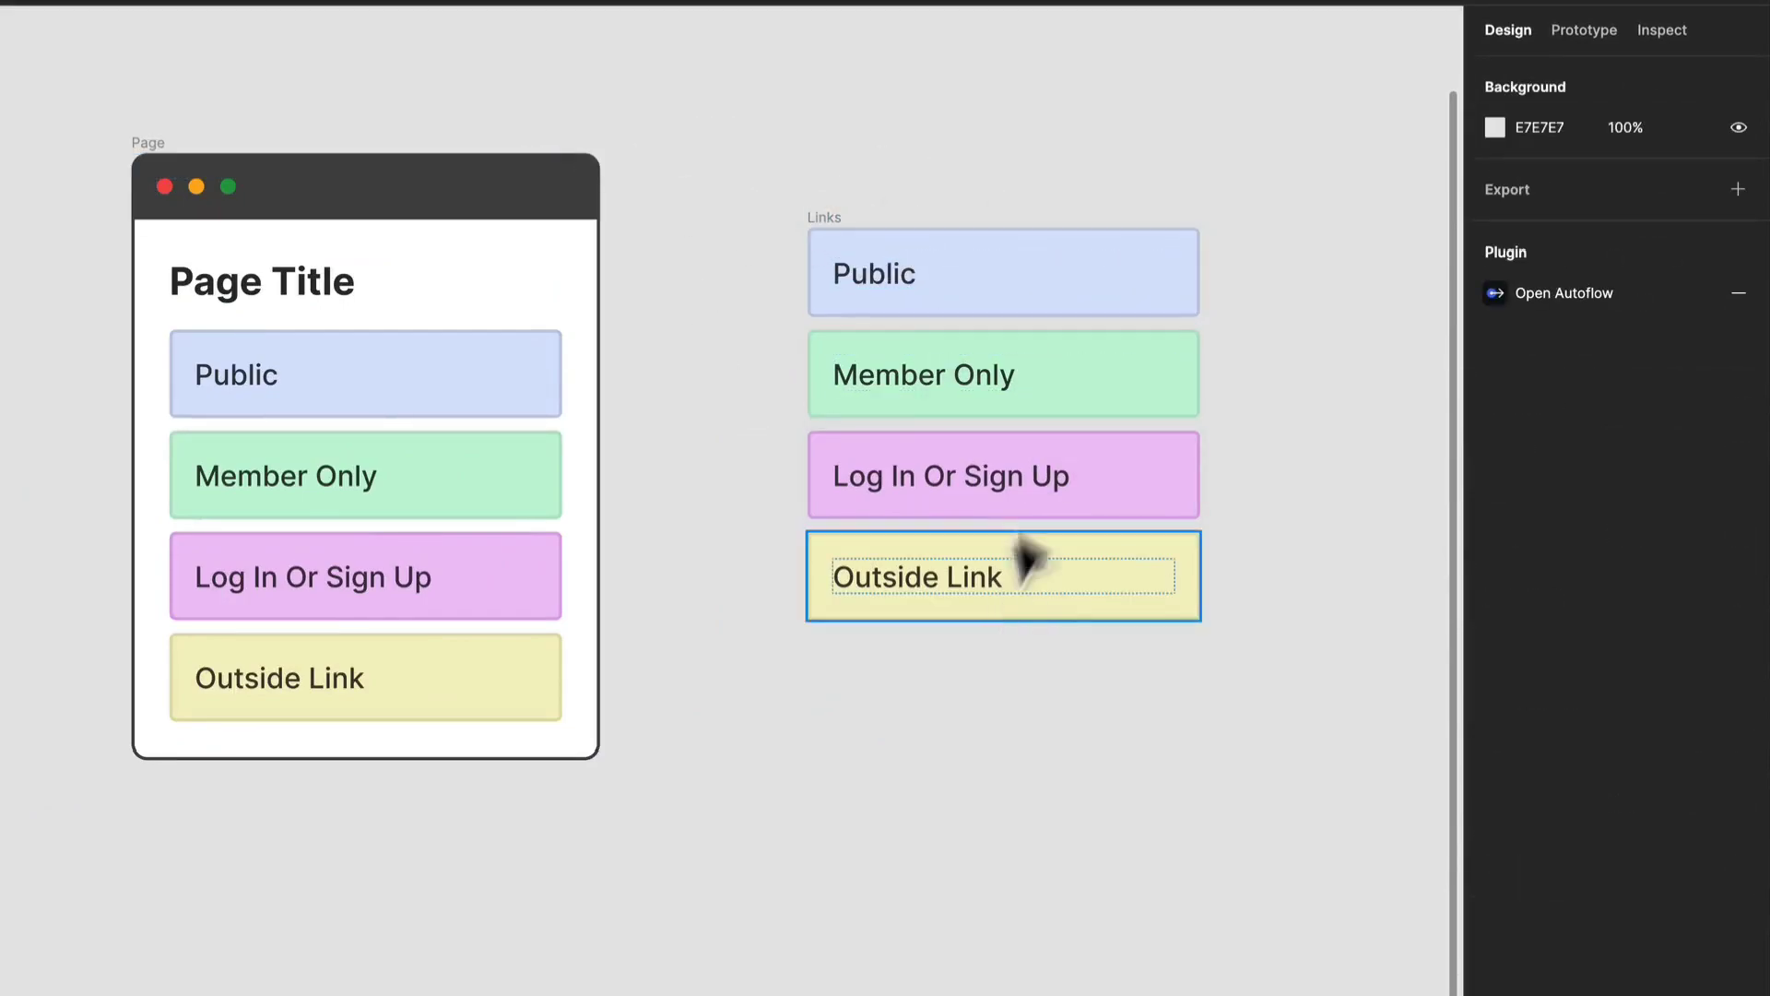
# Copy the Page Title text out of the Page frame and place it above the copied Links frame, aligned to its left edge.
pyautogui.click(261, 294)
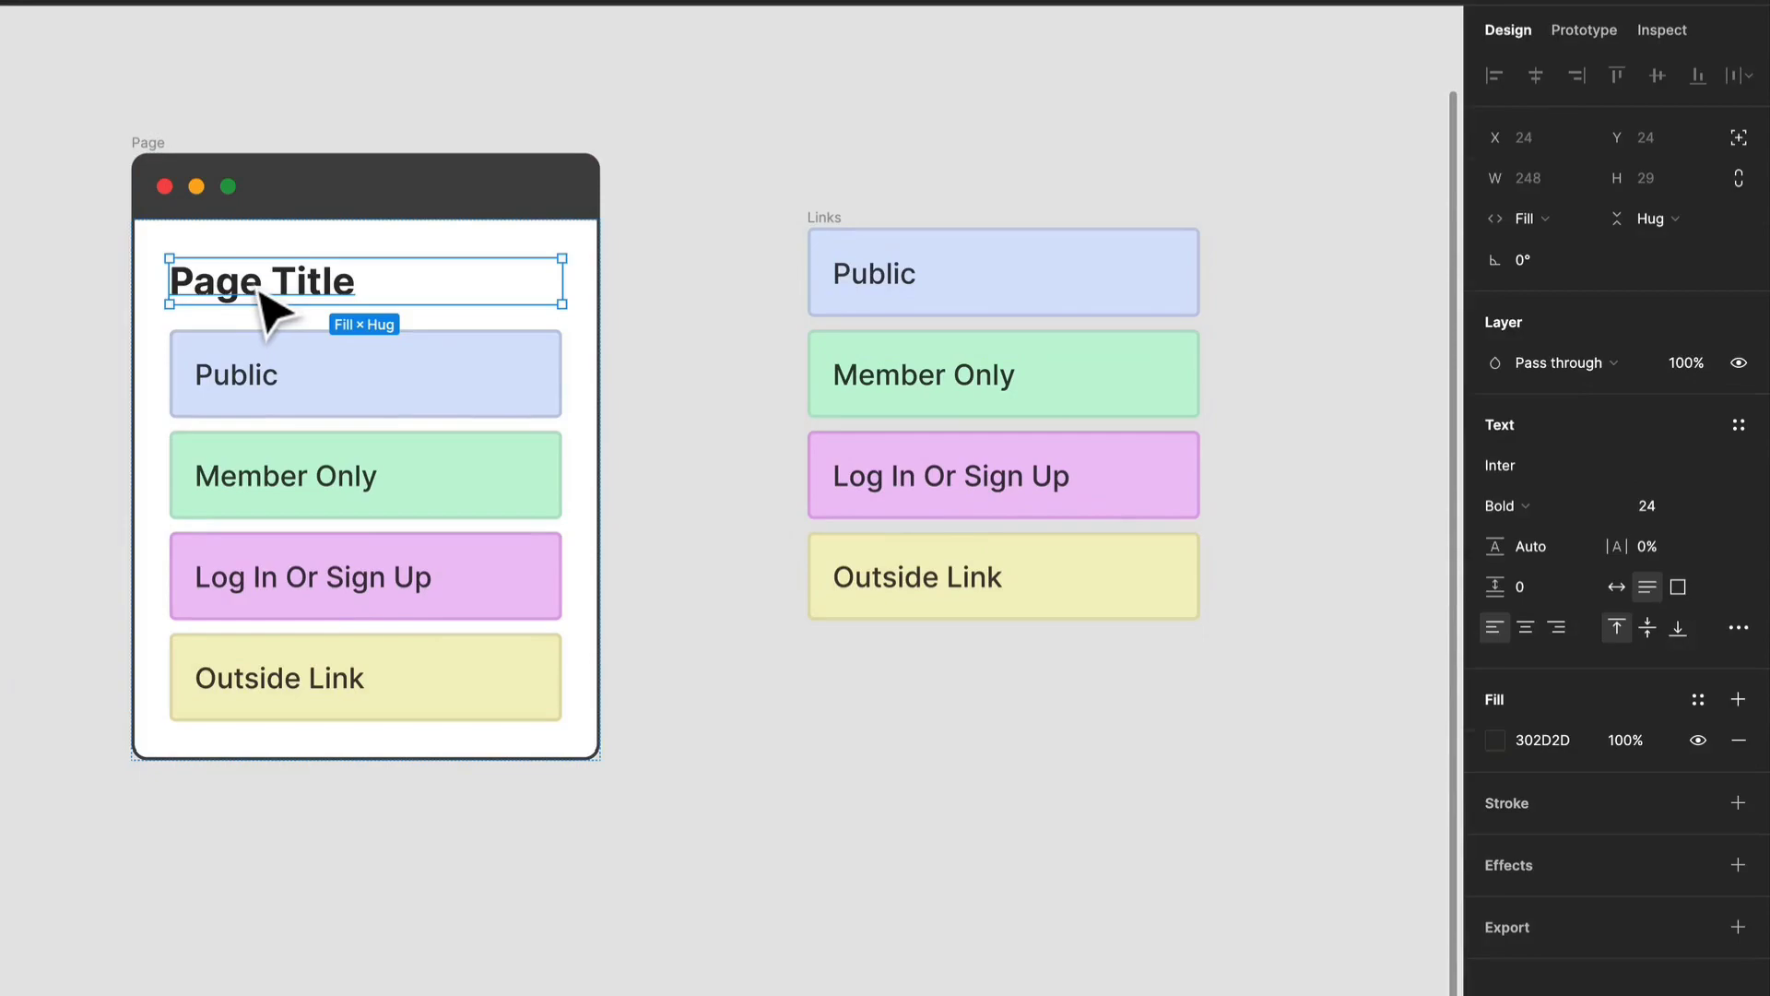
pyautogui.moveTo(269, 287); pyautogui.dragTo(922, 158)
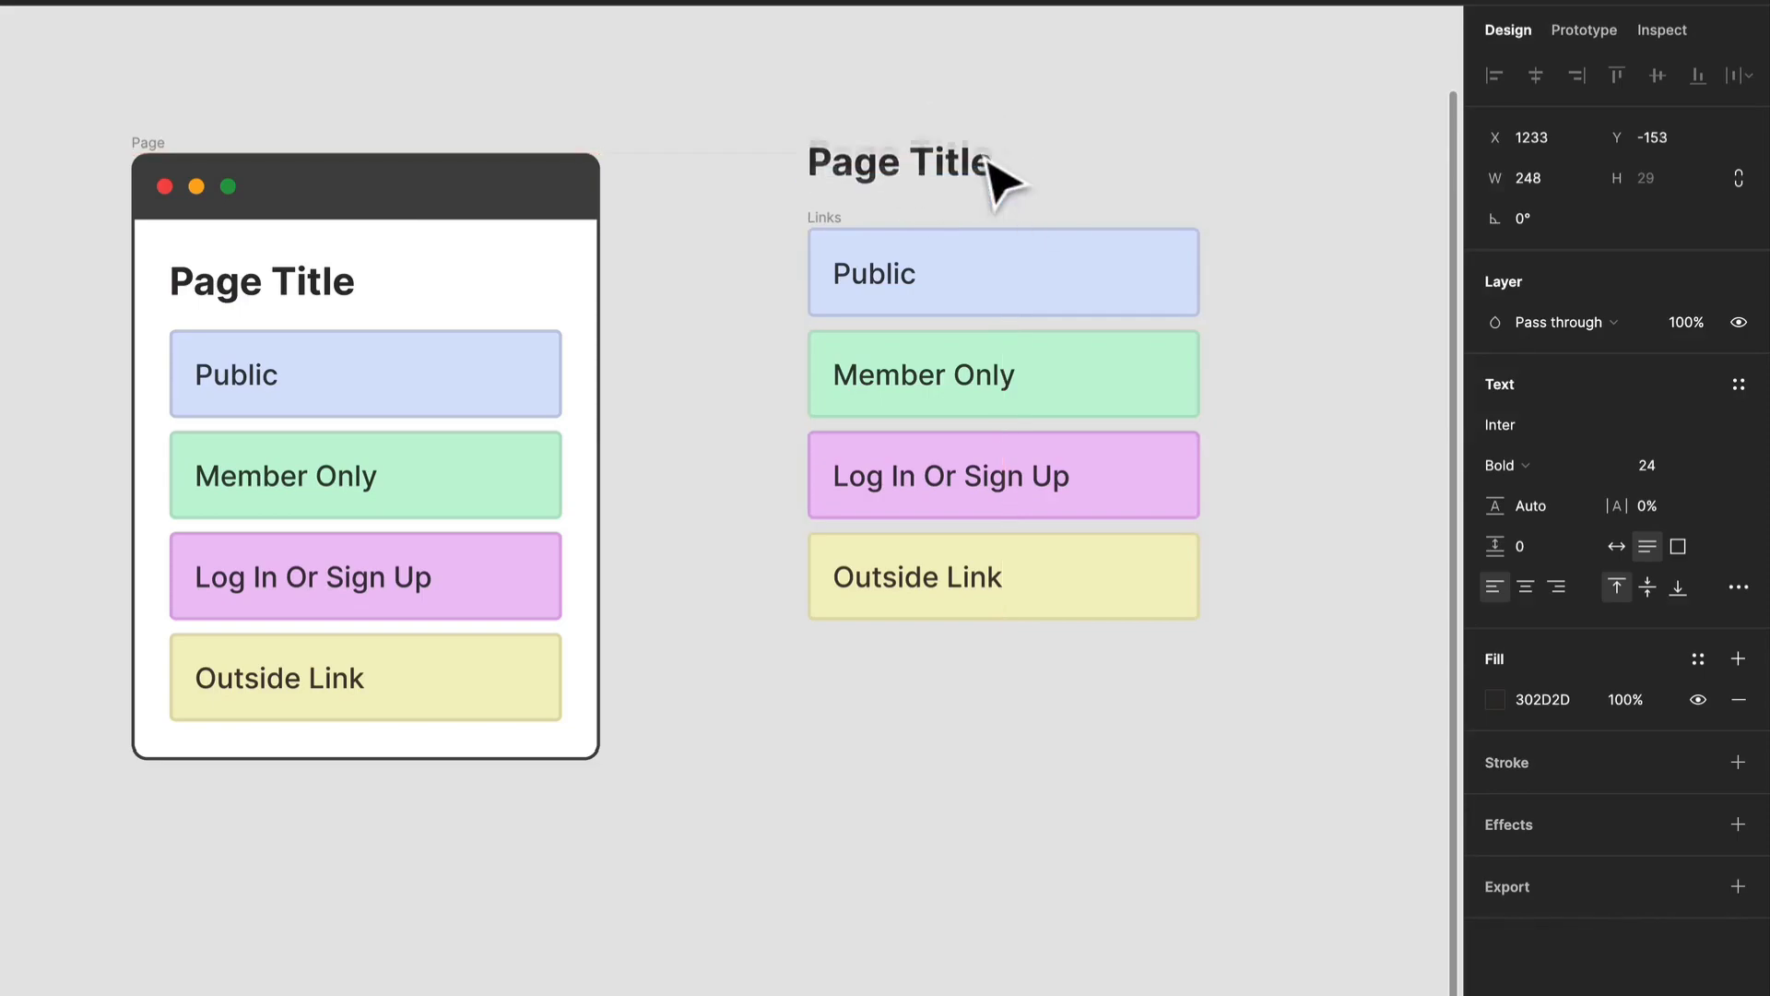
pyautogui.click(995, 93)
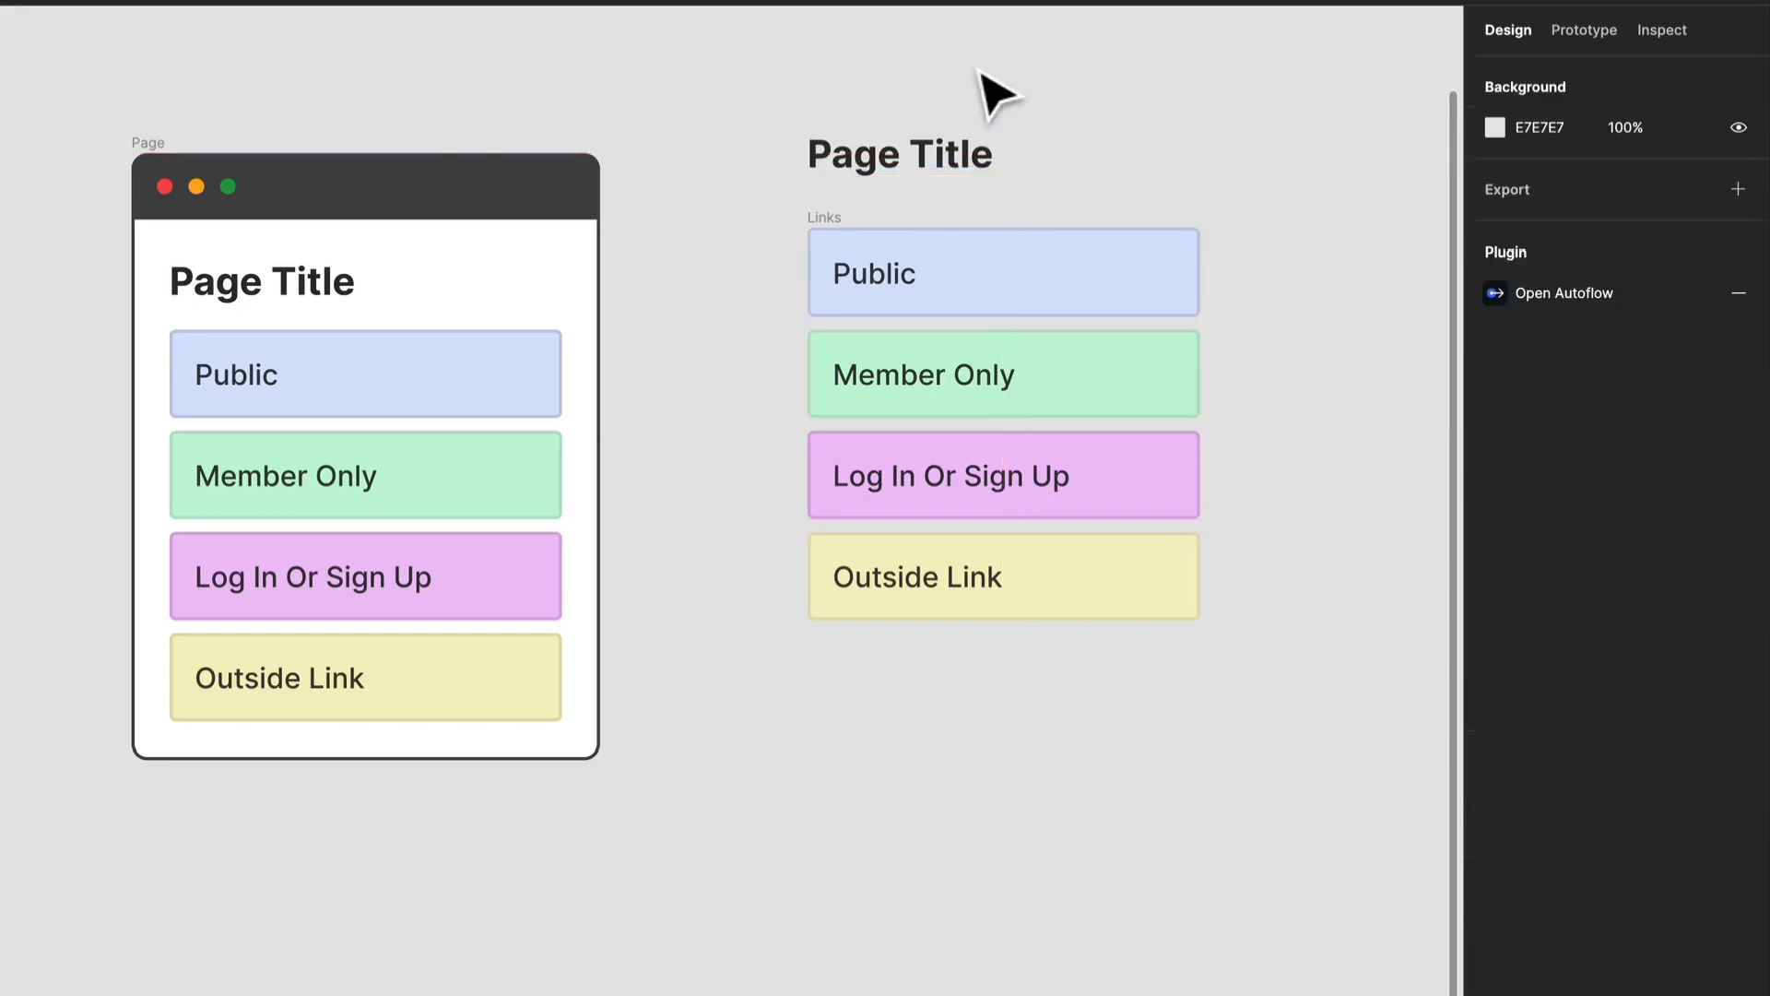
# Copy the Page's dark Header bar above the copied Page Title and expand the copy's layer to its Traffic Lights.
pyautogui.click(443, 190)
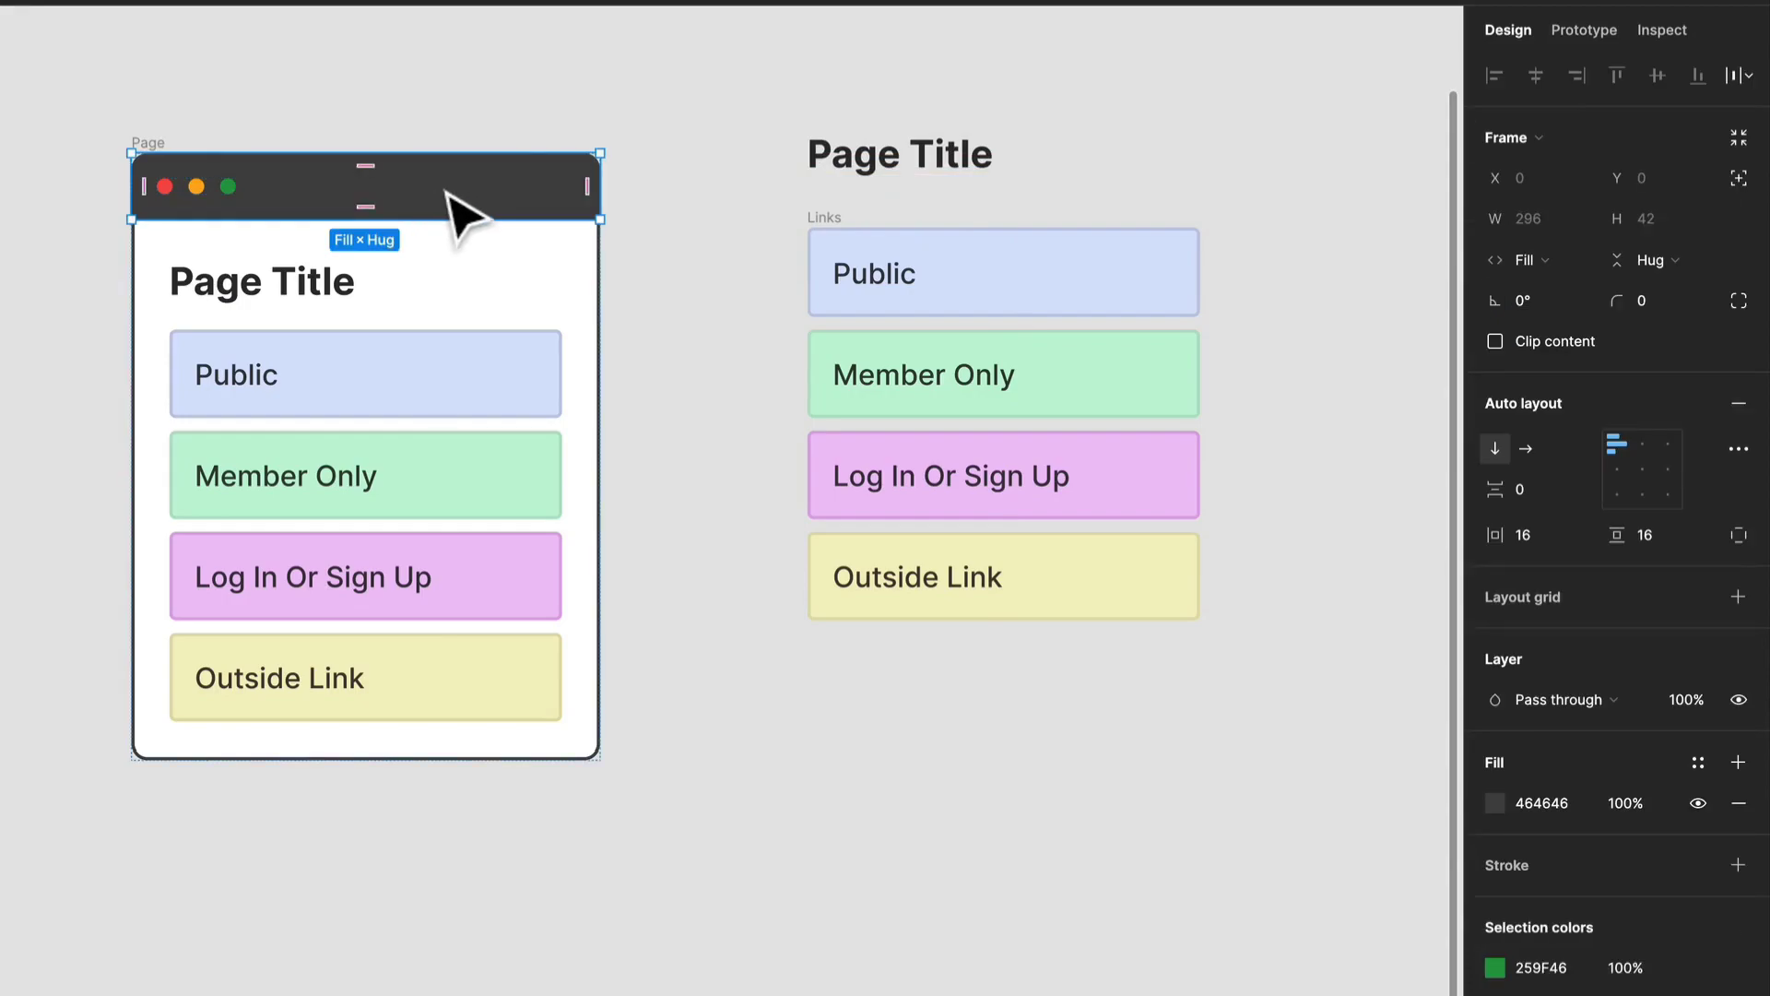
pyautogui.moveTo(440, 191); pyautogui.dragTo(1096, 91)
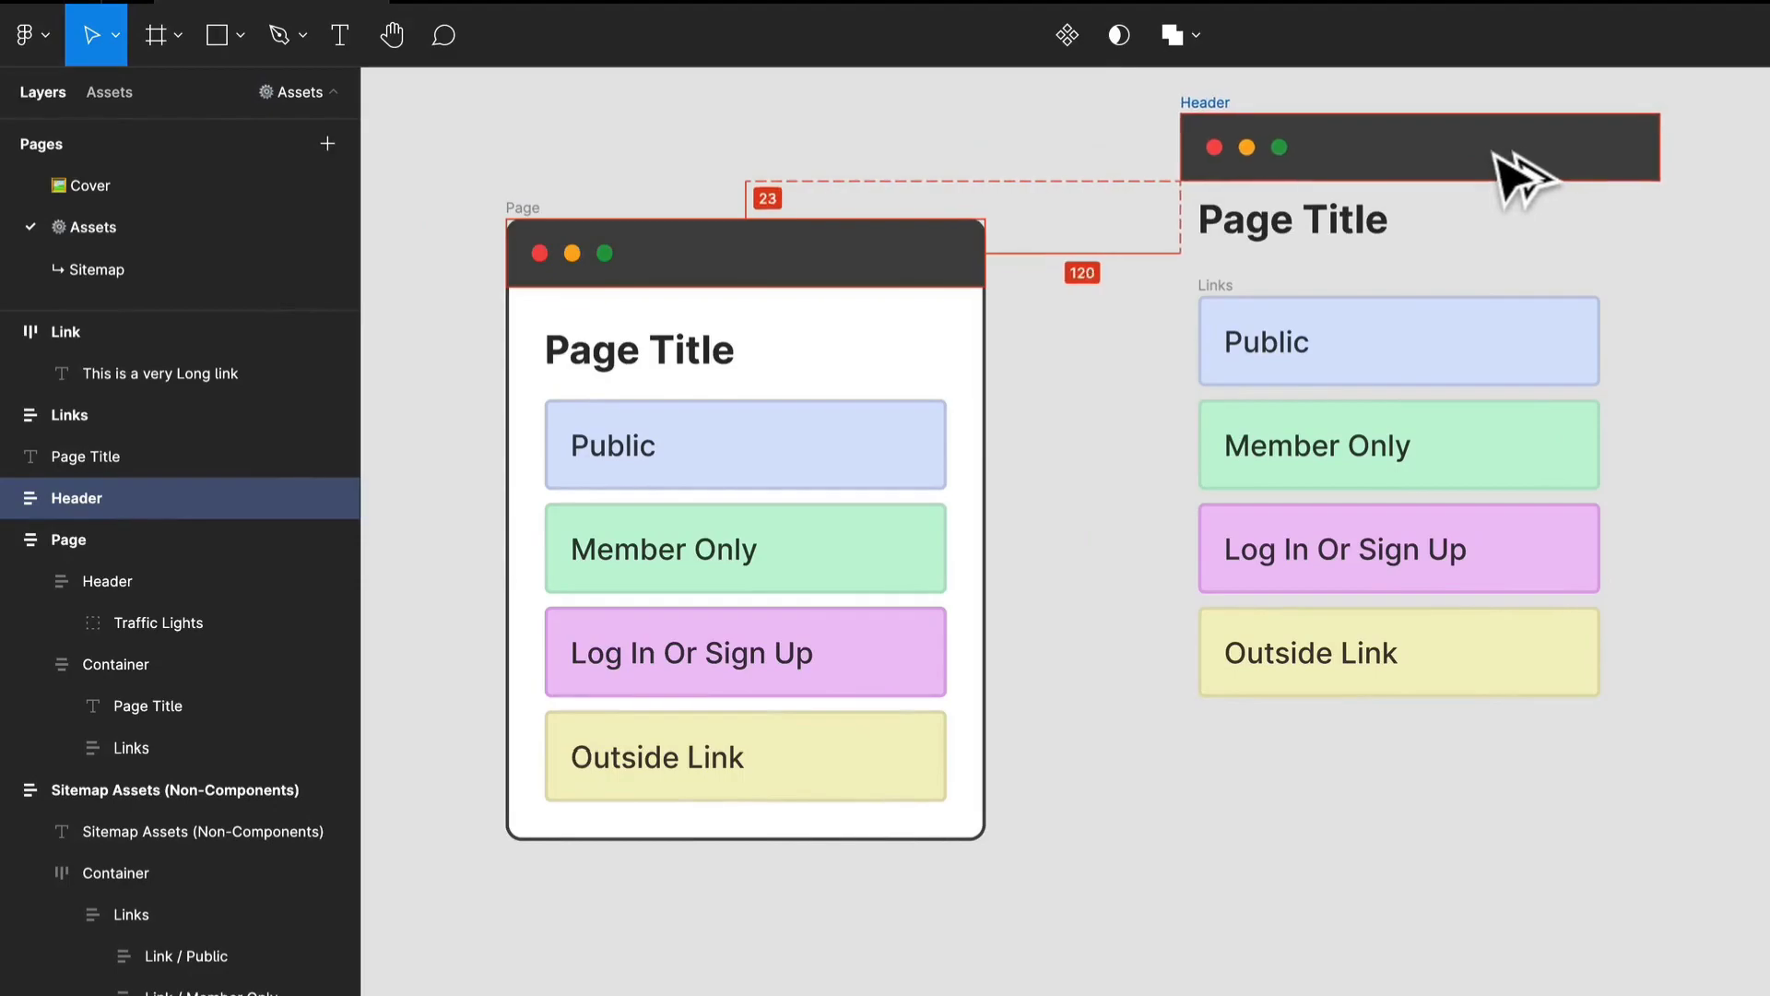
pyautogui.moveTo(1494, 152); pyautogui.dragTo(1485, 155)
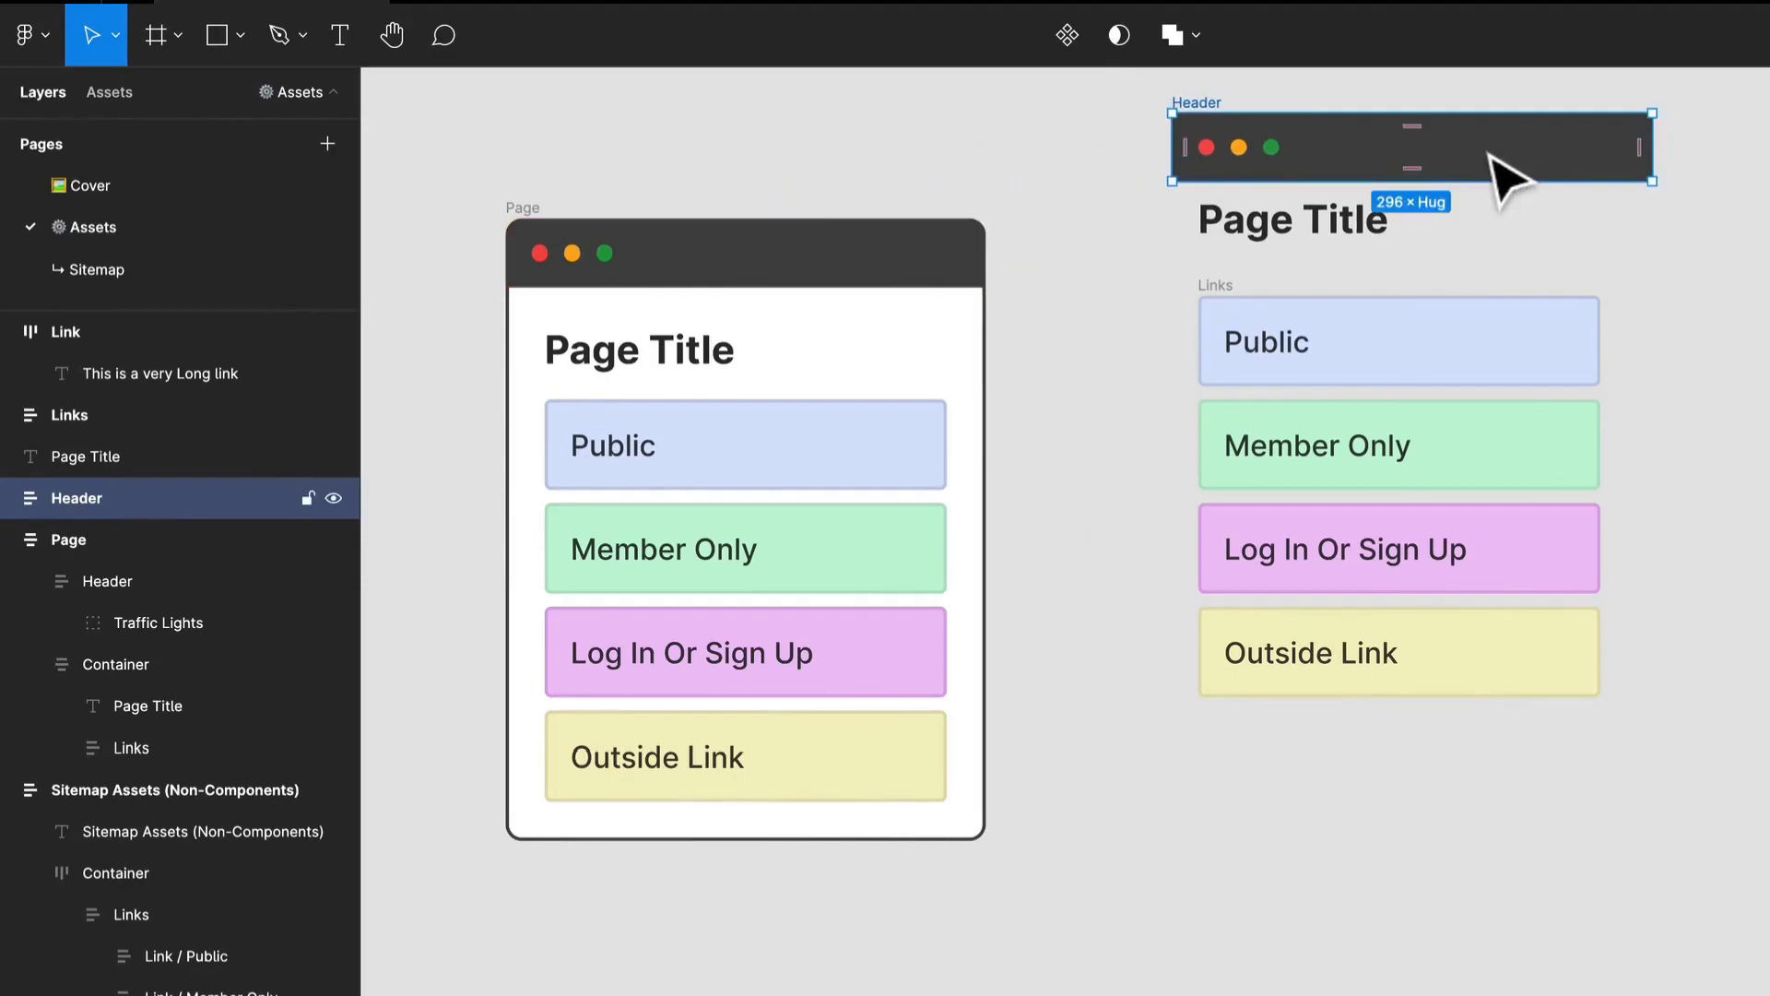
pyautogui.click(10, 497)
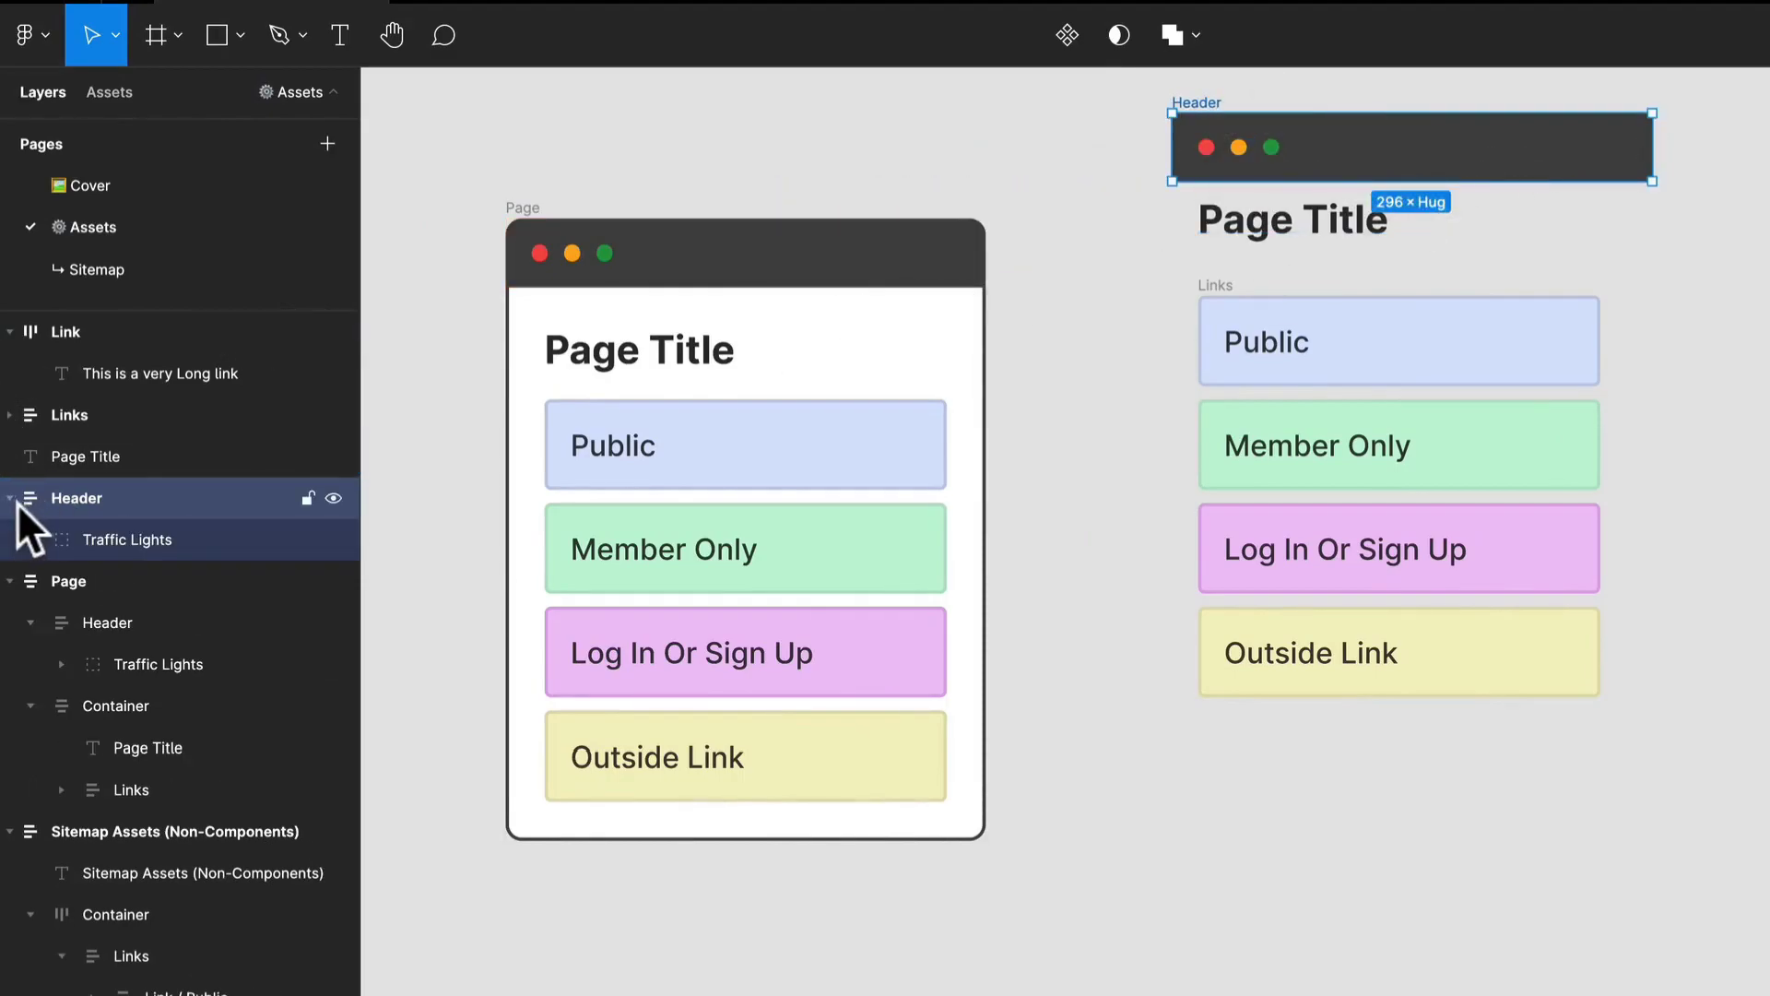
# Expand the copied Header's Traffic Lights group and examine its Green, Yellow and Red circles.
pyautogui.click(166, 544)
pyautogui.scroll(5, 1272, 139)
pyautogui.click(29, 540)
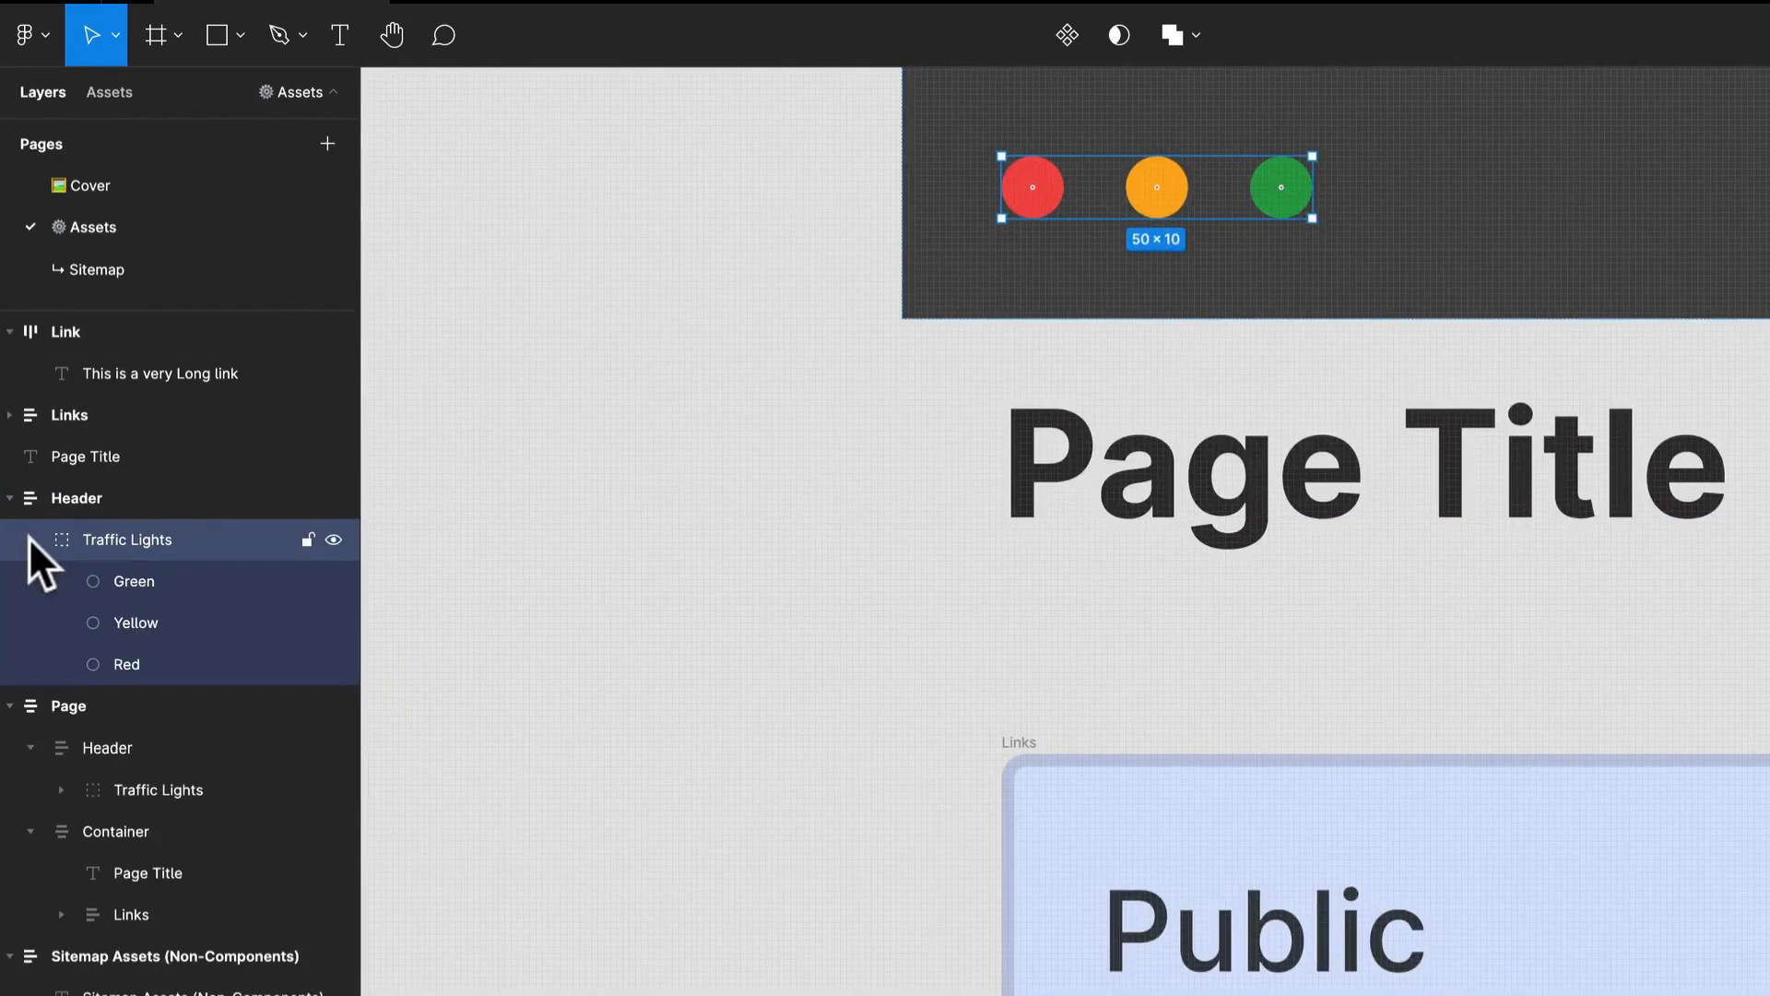
pyautogui.click(175, 590)
pyautogui.keyDown('shift'); pyautogui.click(163, 636); pyautogui.keyUp('shift')
pyautogui.click(163, 638)
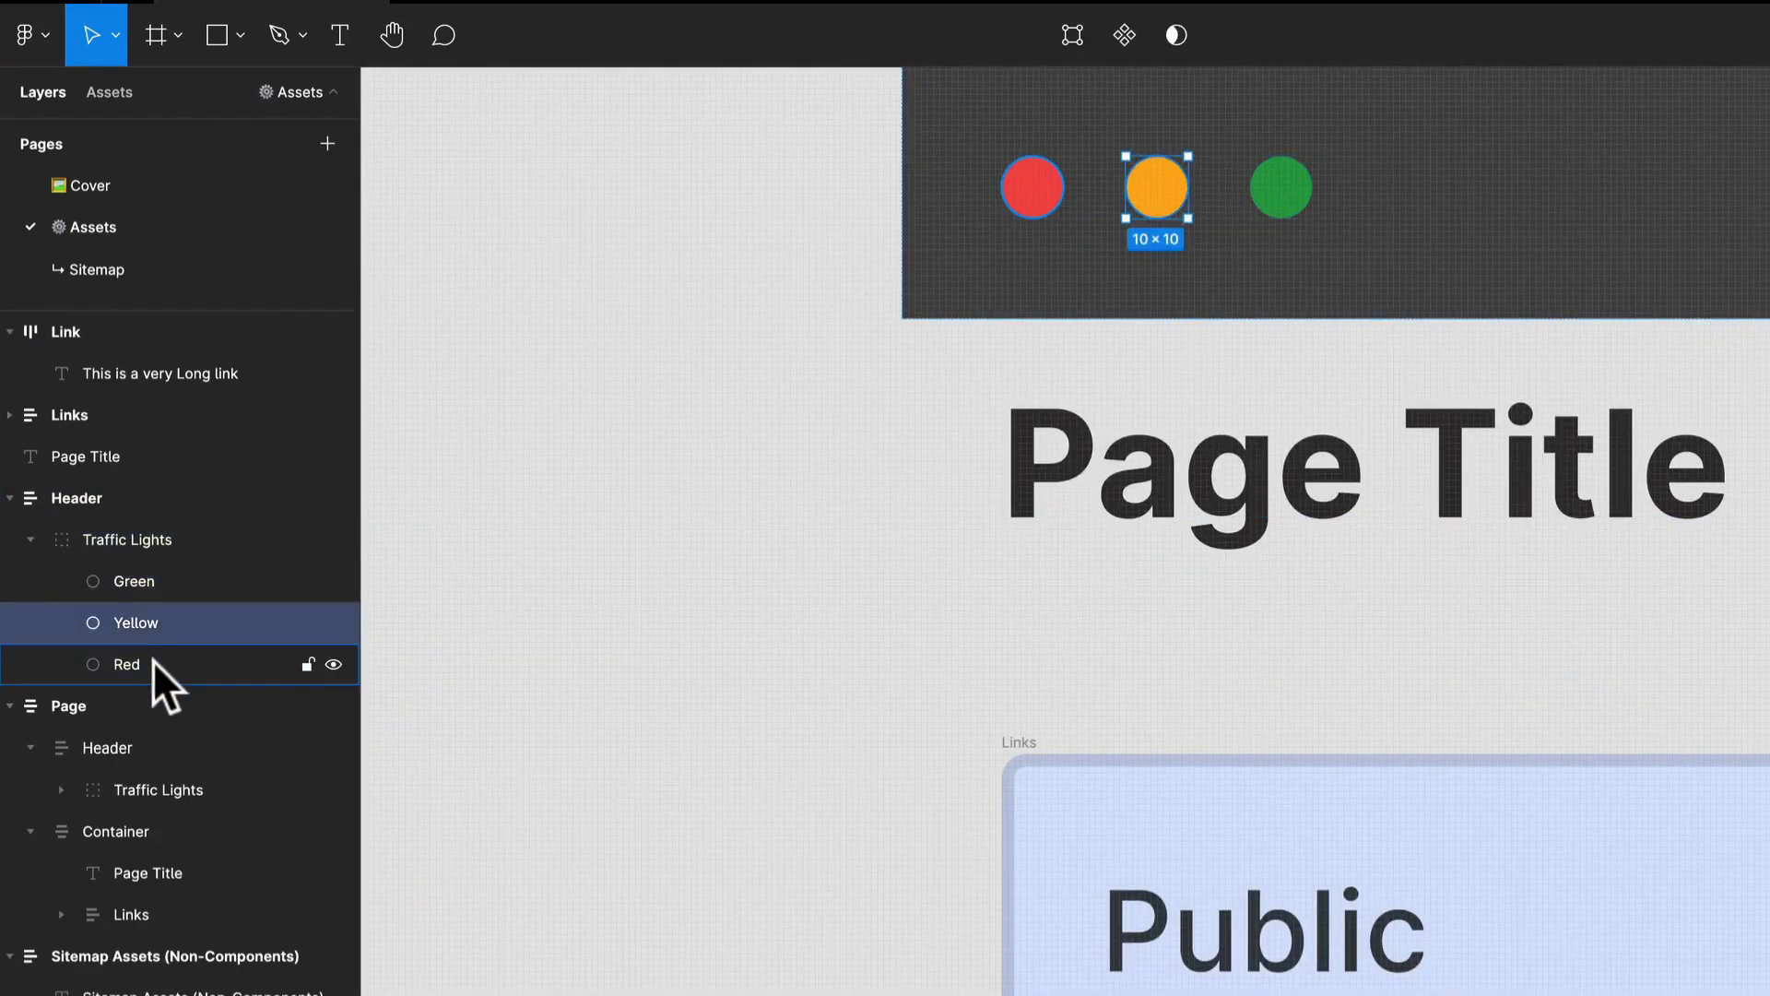
pyautogui.click(153, 660)
pyautogui.click(646, 364)
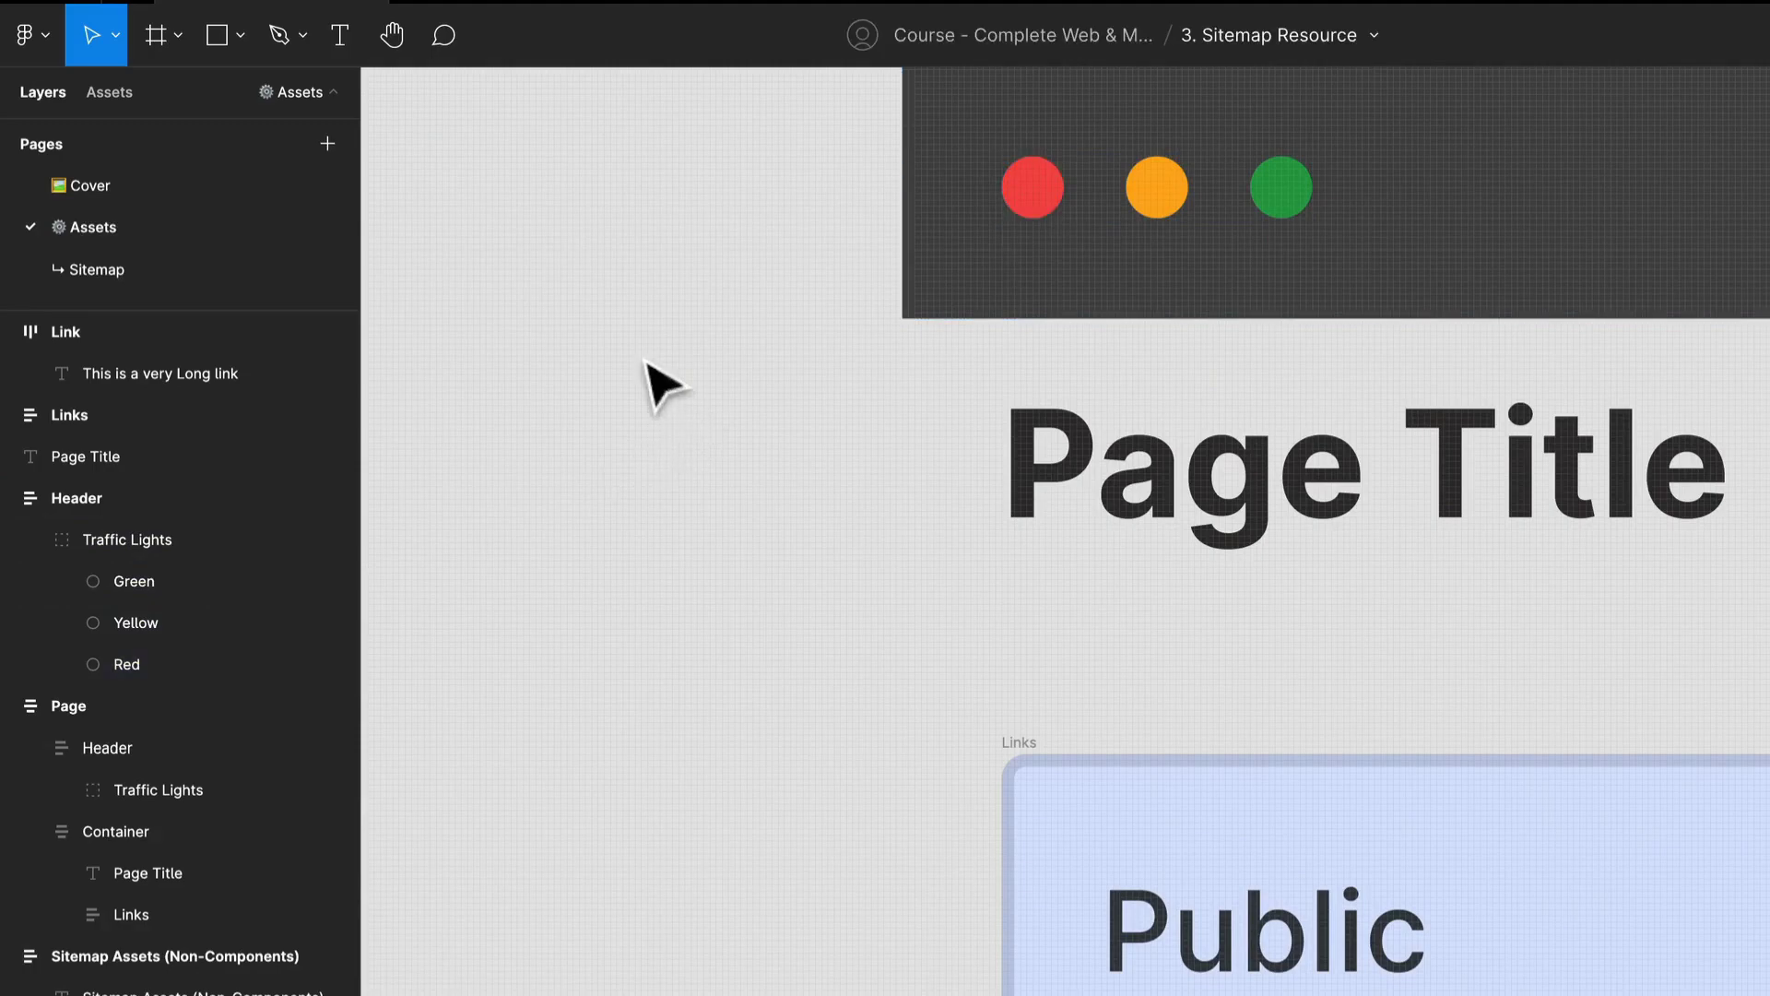
# Draw an 11 × 11 circle on the canvas beside the copied Header and duplicate it twice into an evenly spaced row.
pyautogui.press('o')
pyautogui.moveTo(498, 333); pyautogui.dragTo(547, 399)
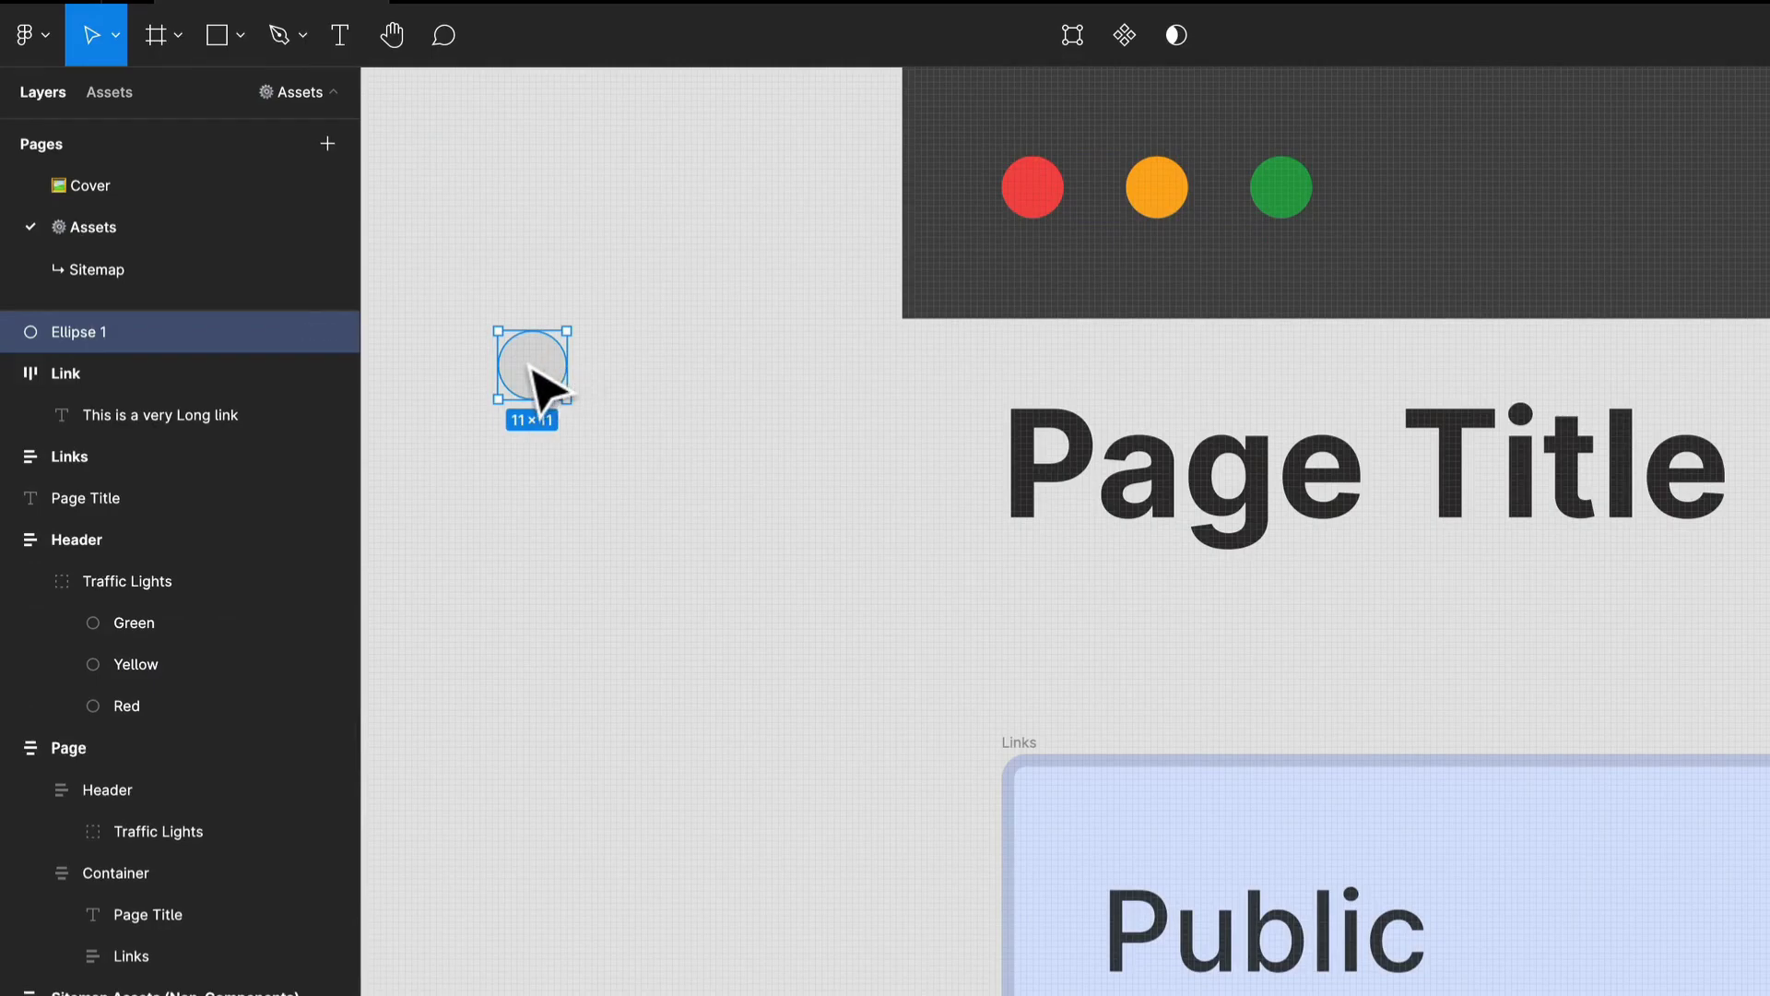
pyautogui.hotkey('ctrl', 'd')
pyautogui.moveTo(543, 369); pyautogui.dragTo(644, 376)
pyautogui.hotkey('ctrl', 'd')
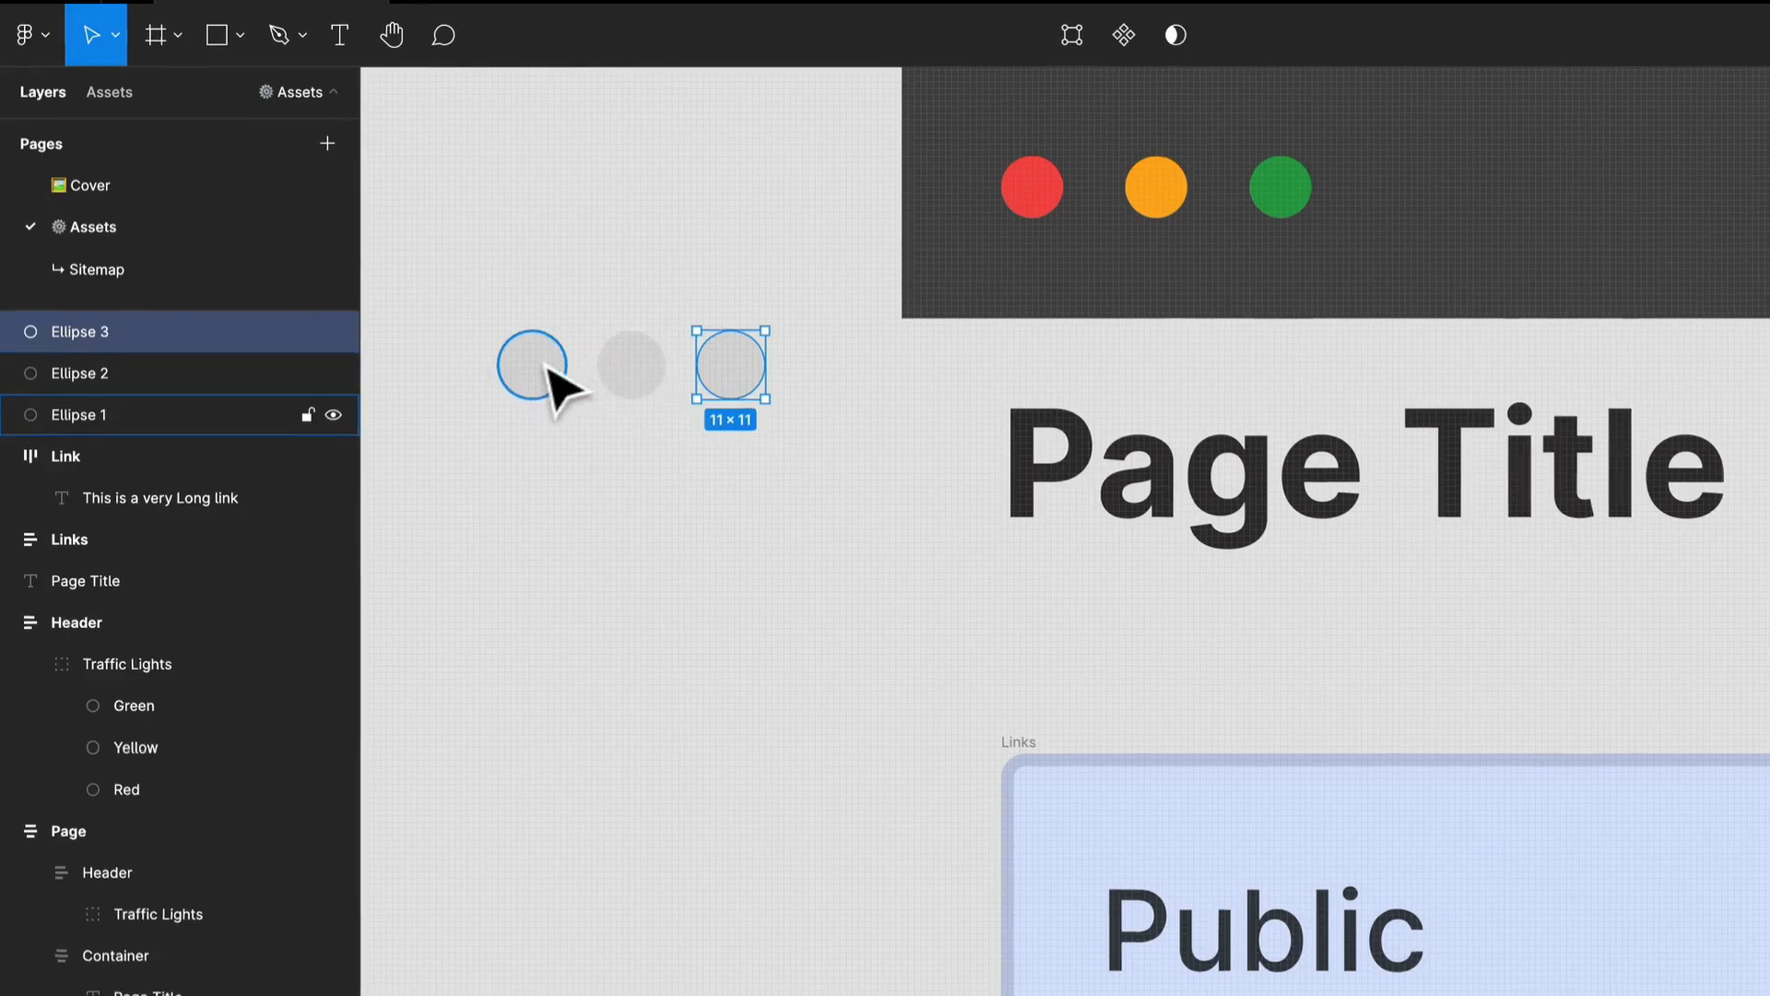
# Color the three new circles red, yellow and green by sampling the matching traffic lights in the copied Header.
pyautogui.click(546, 369)
pyautogui.press('i')
pyautogui.click(1014, 173)
pyautogui.click(576, 343)
pyautogui.press('i')
pyautogui.click(1090, 173)
pyautogui.click(710, 362)
pyautogui.scroll(-5, 776, 435)
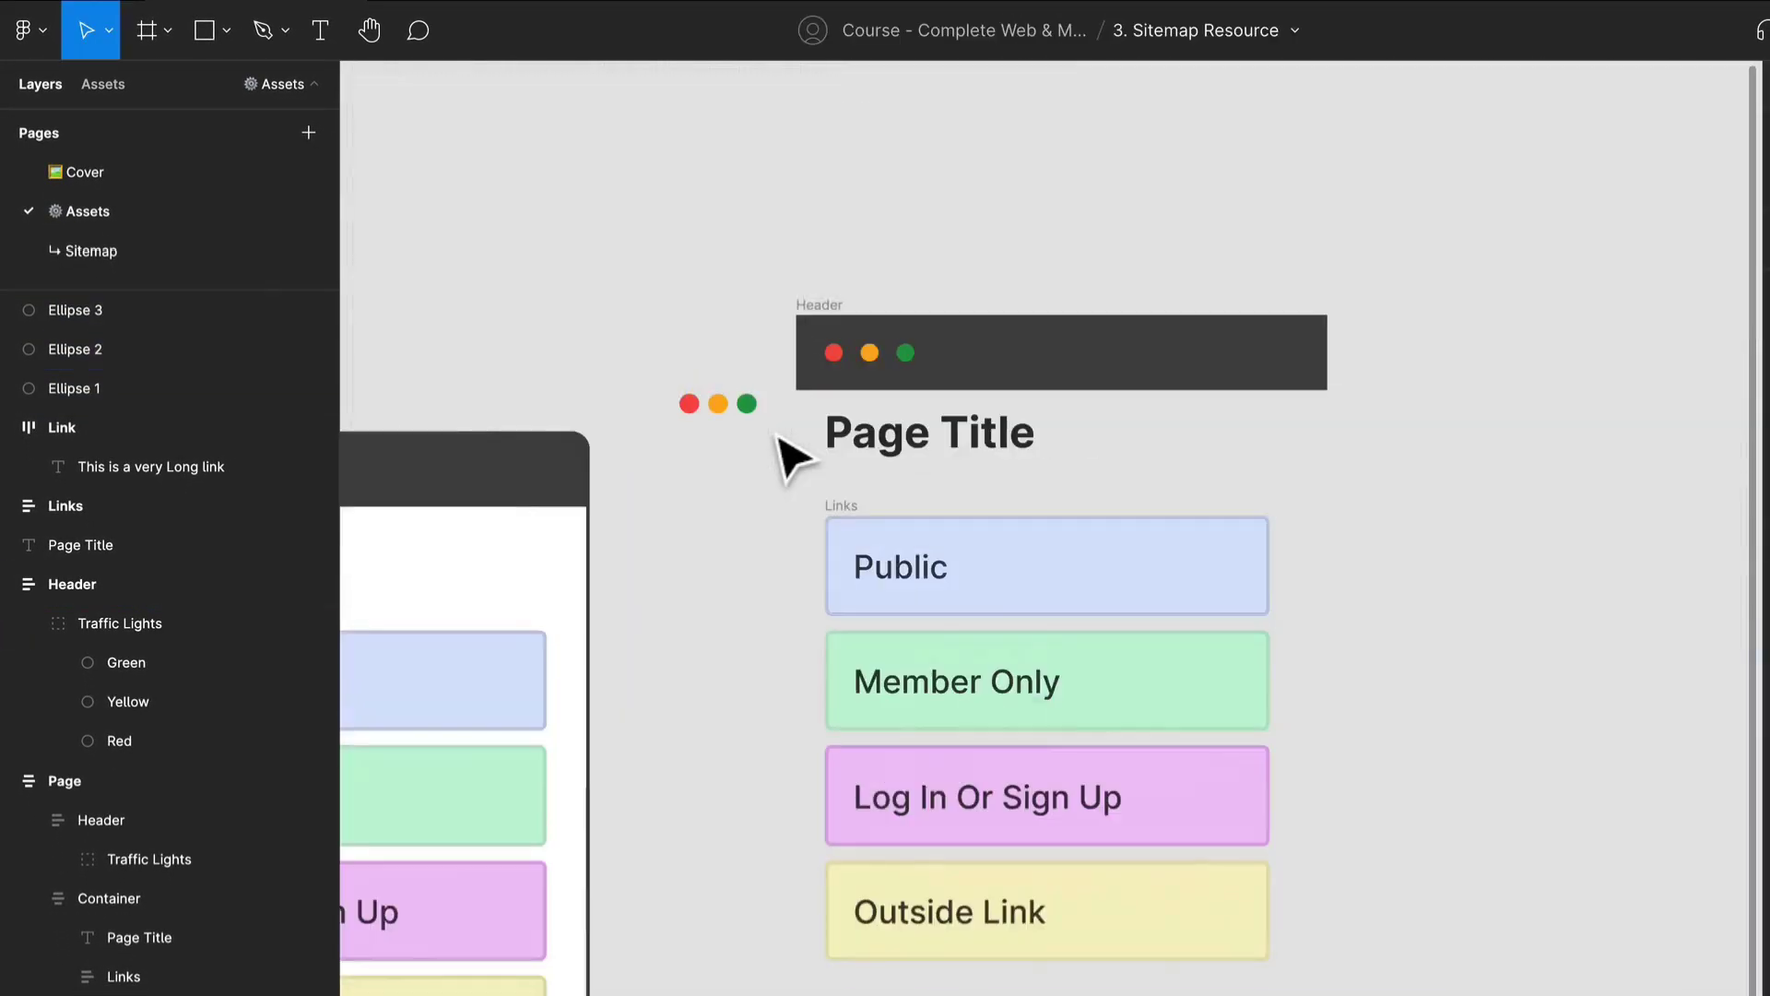
# Group the three colored circles and apply auto layout to the group.
pyautogui.scroll(2, 776, 436)
pyautogui.moveTo(660, 388); pyautogui.dragTo(758, 409)
pyautogui.press('super+g')
pyautogui.click(722, 485)
pyautogui.click(715, 403)
pyautogui.rightClick(708, 396)
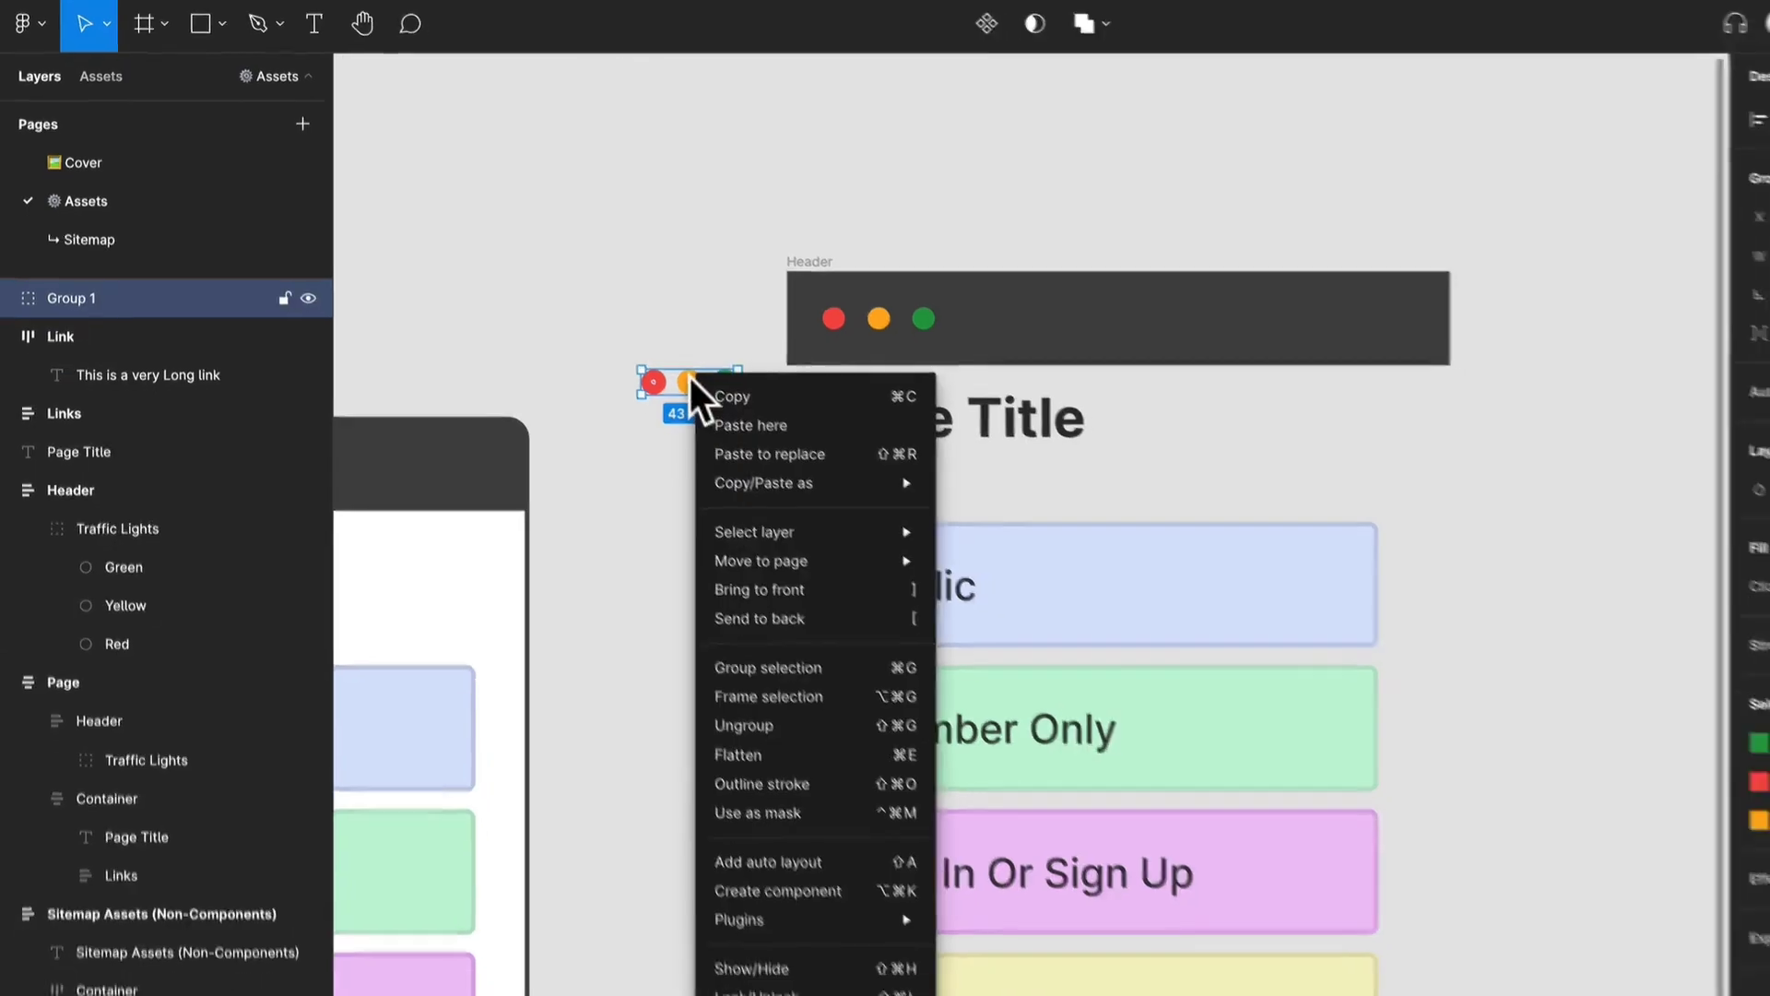
pyautogui.click(793, 868)
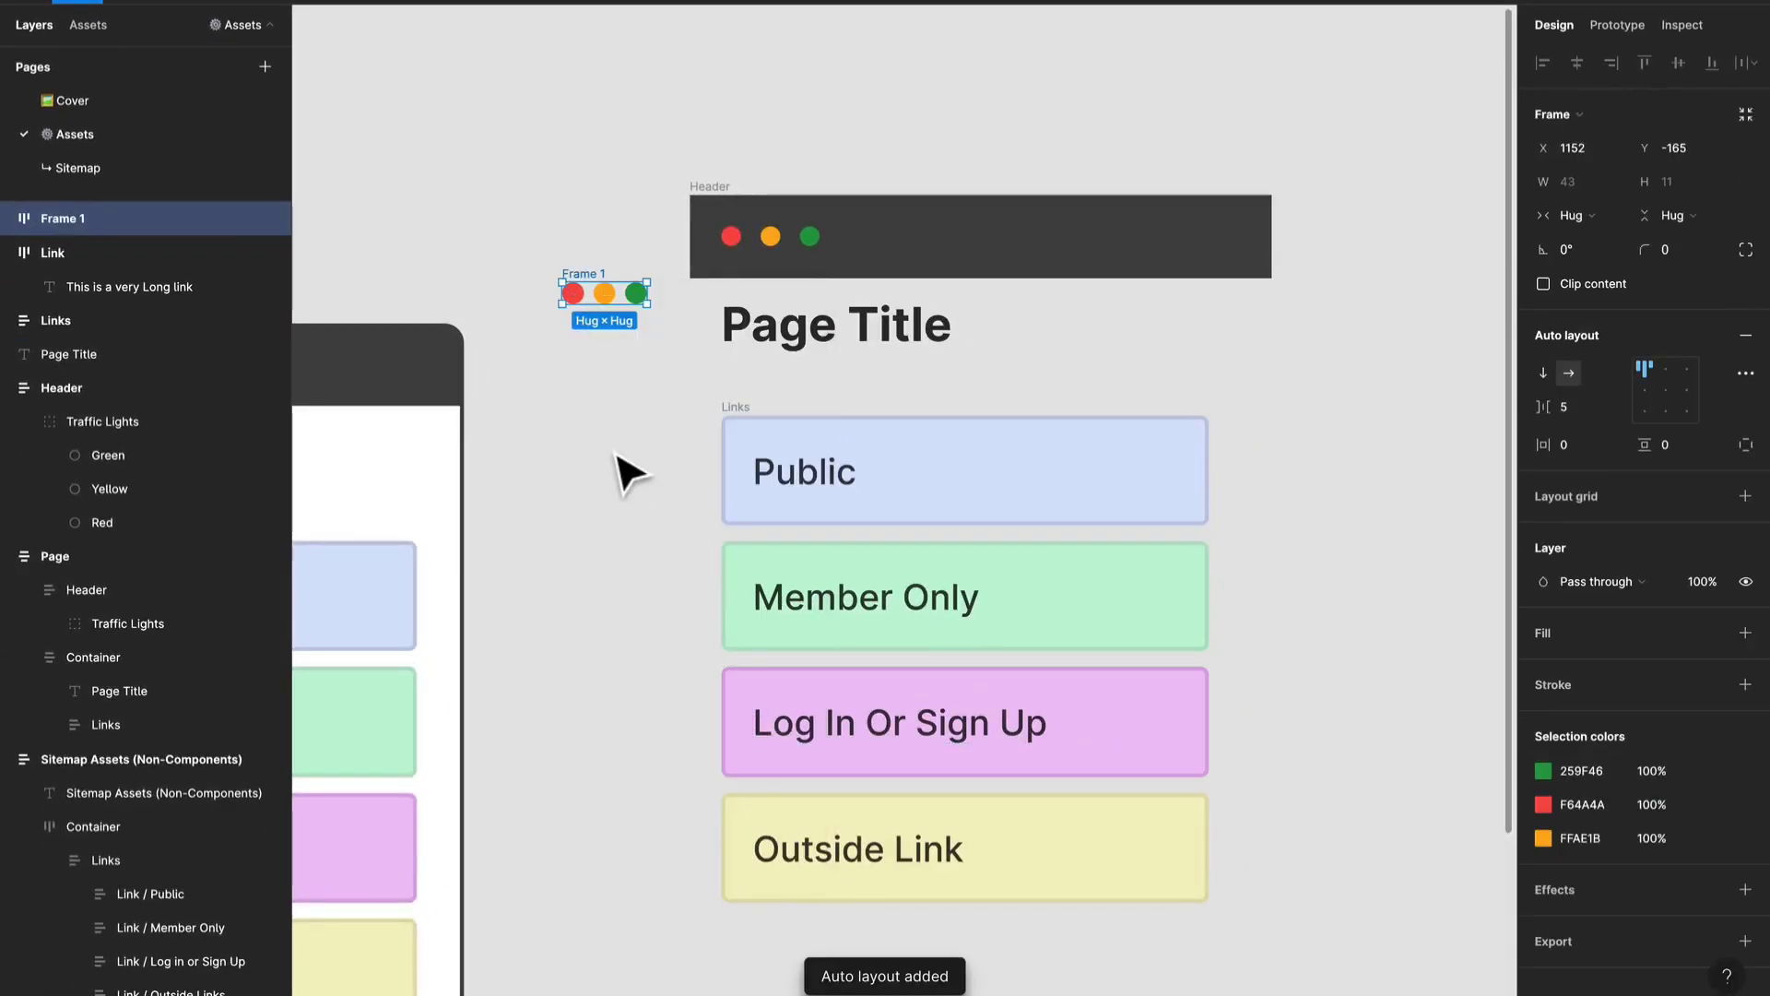
# Rename the circles' auto layout frame as Header.
pyautogui.hotkey('ctrl', 'r')
pyautogui.write('Head')
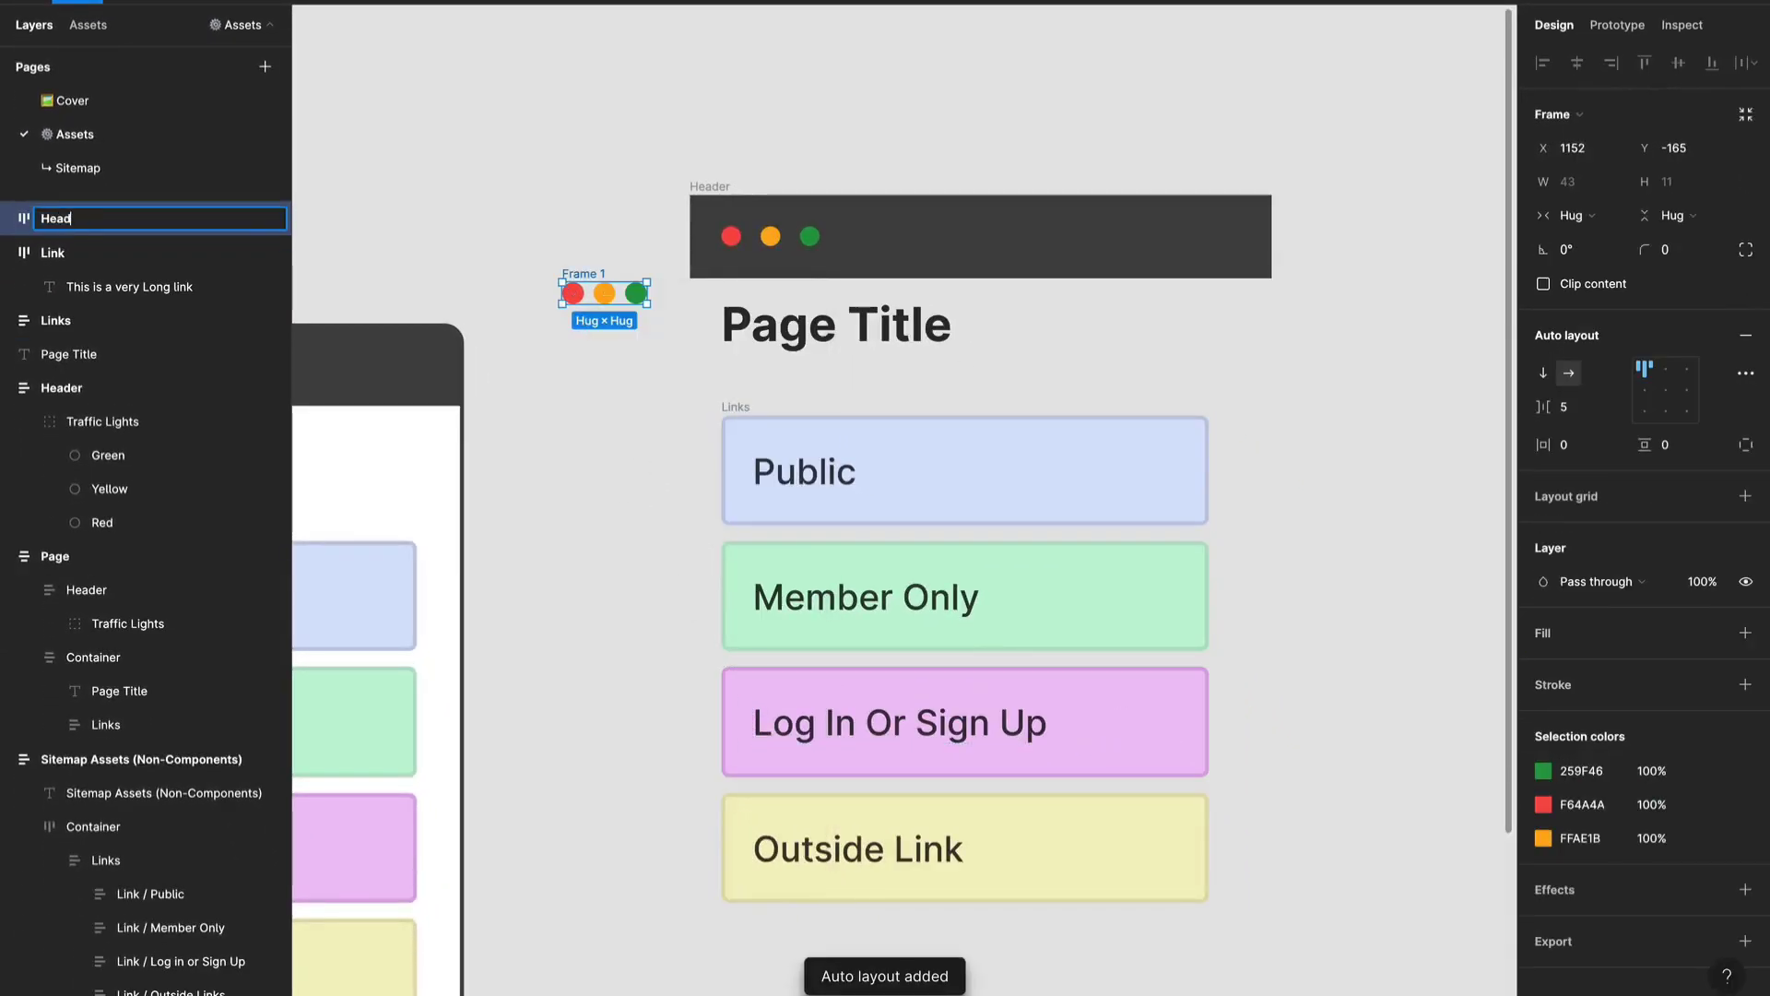
pyautogui.write('er')
pyautogui.press('Return')
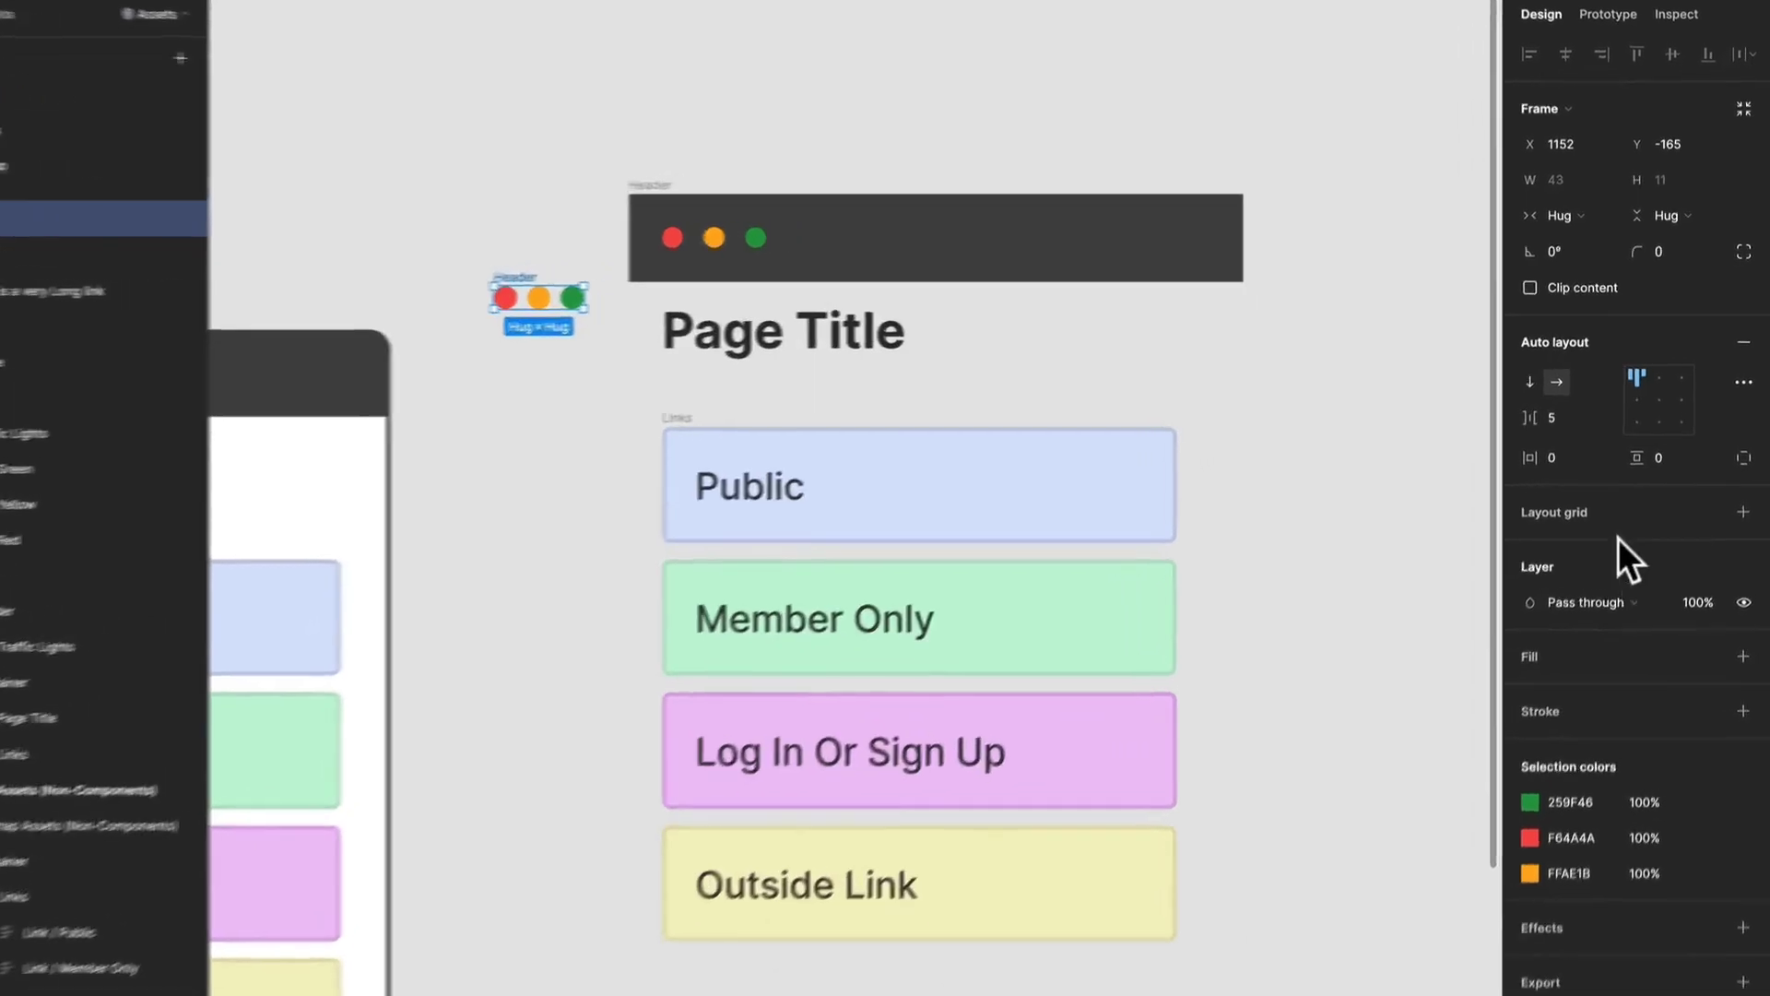
# Set the new Header frame's horizontal and vertical padding to 16.
pyautogui.click(1586, 444)
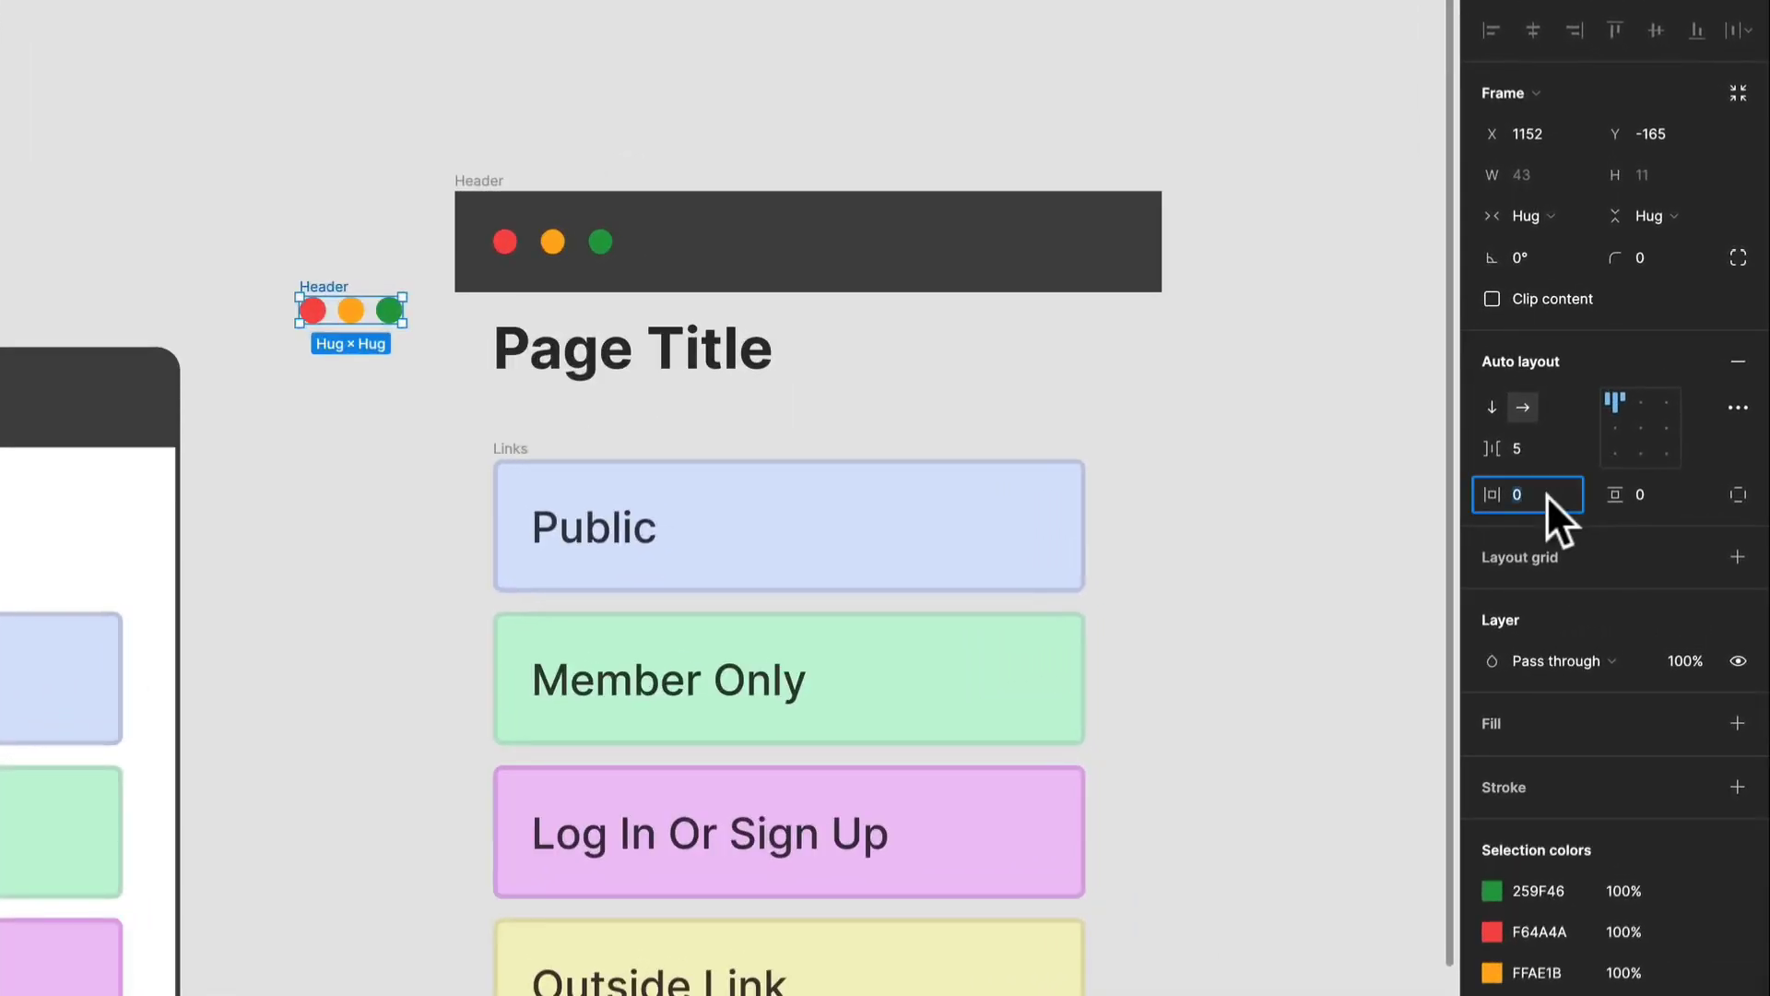
pyautogui.write('16')
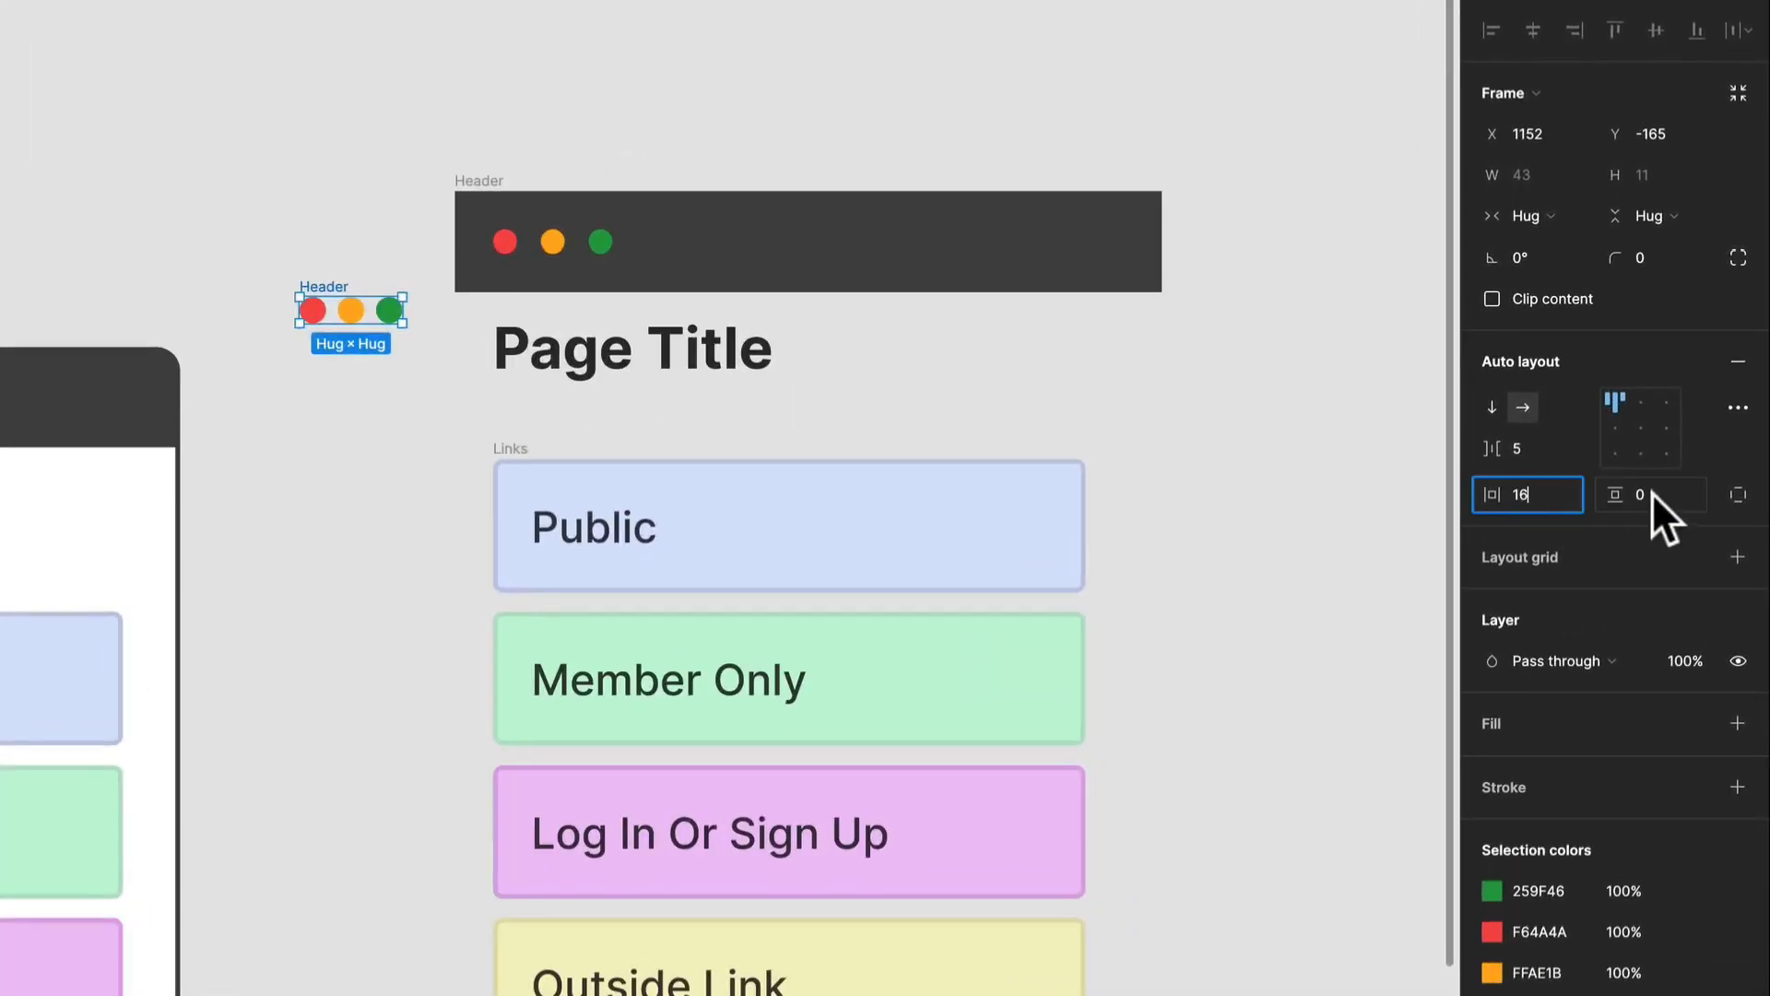
pyautogui.click(1651, 492)
pyautogui.write('16')
pyautogui.press('Return')
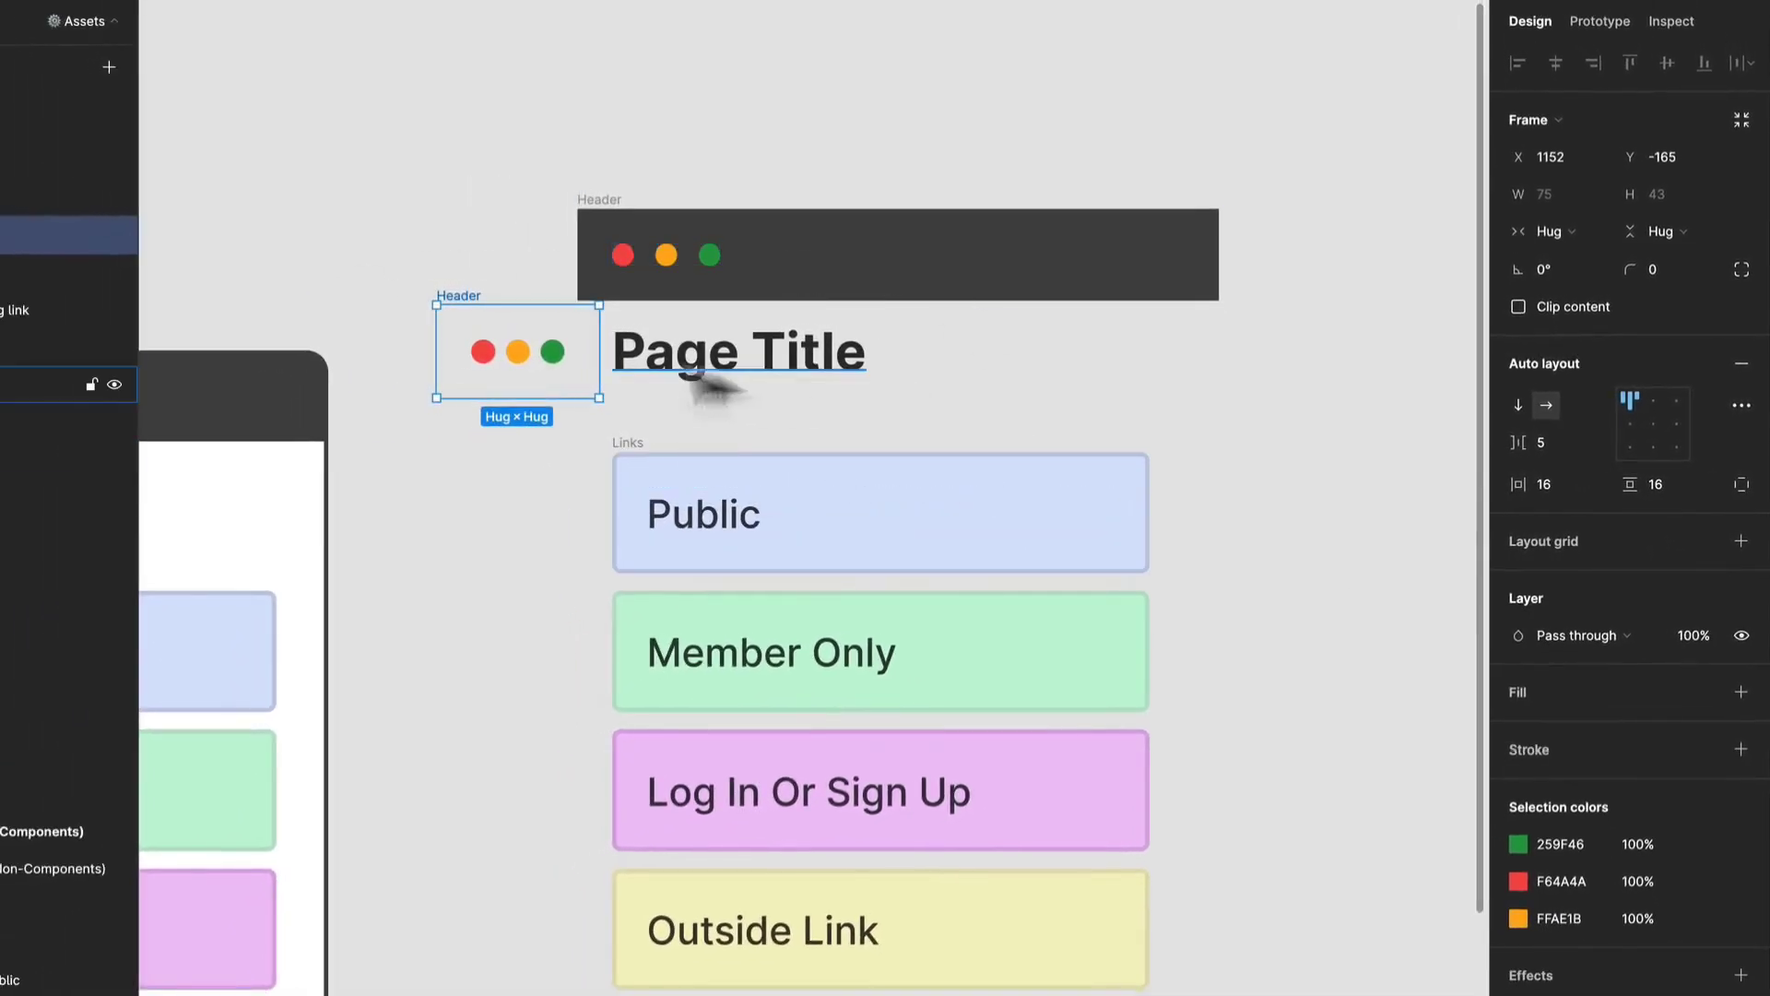
# Fill the new Header with the copied Header's dark gray 464646 and widen it to about 329.
pyautogui.press('i')
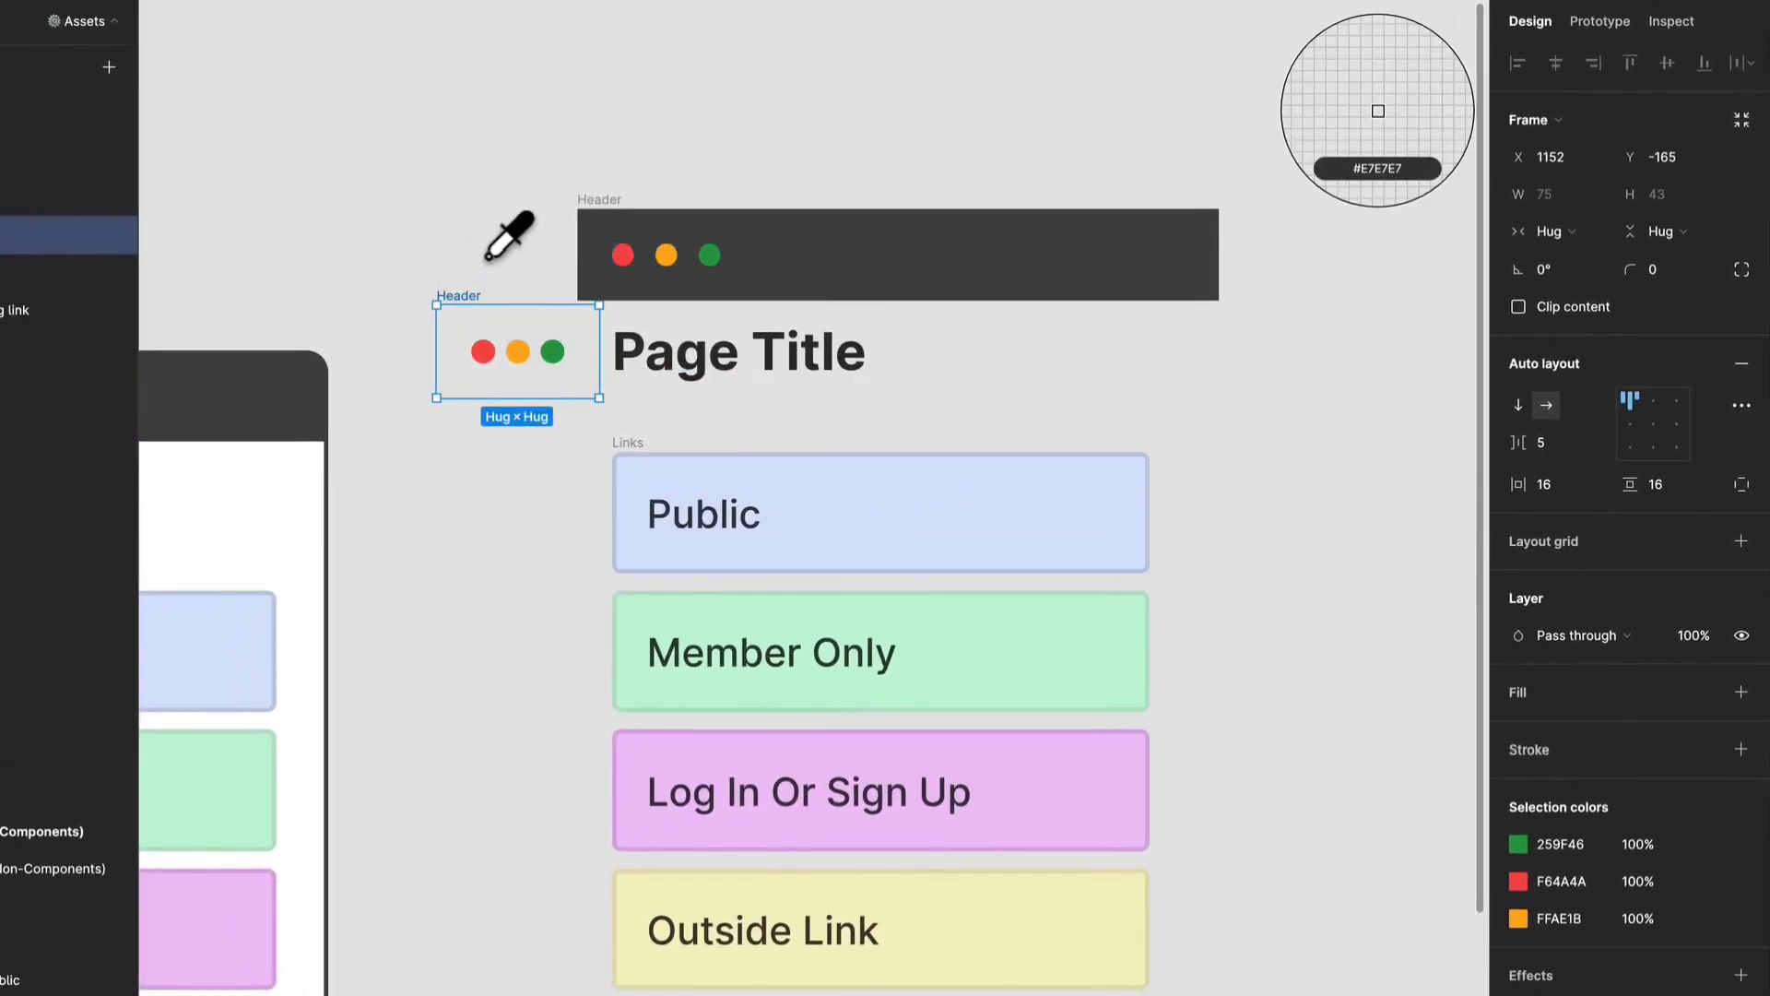
pyautogui.click(926, 265)
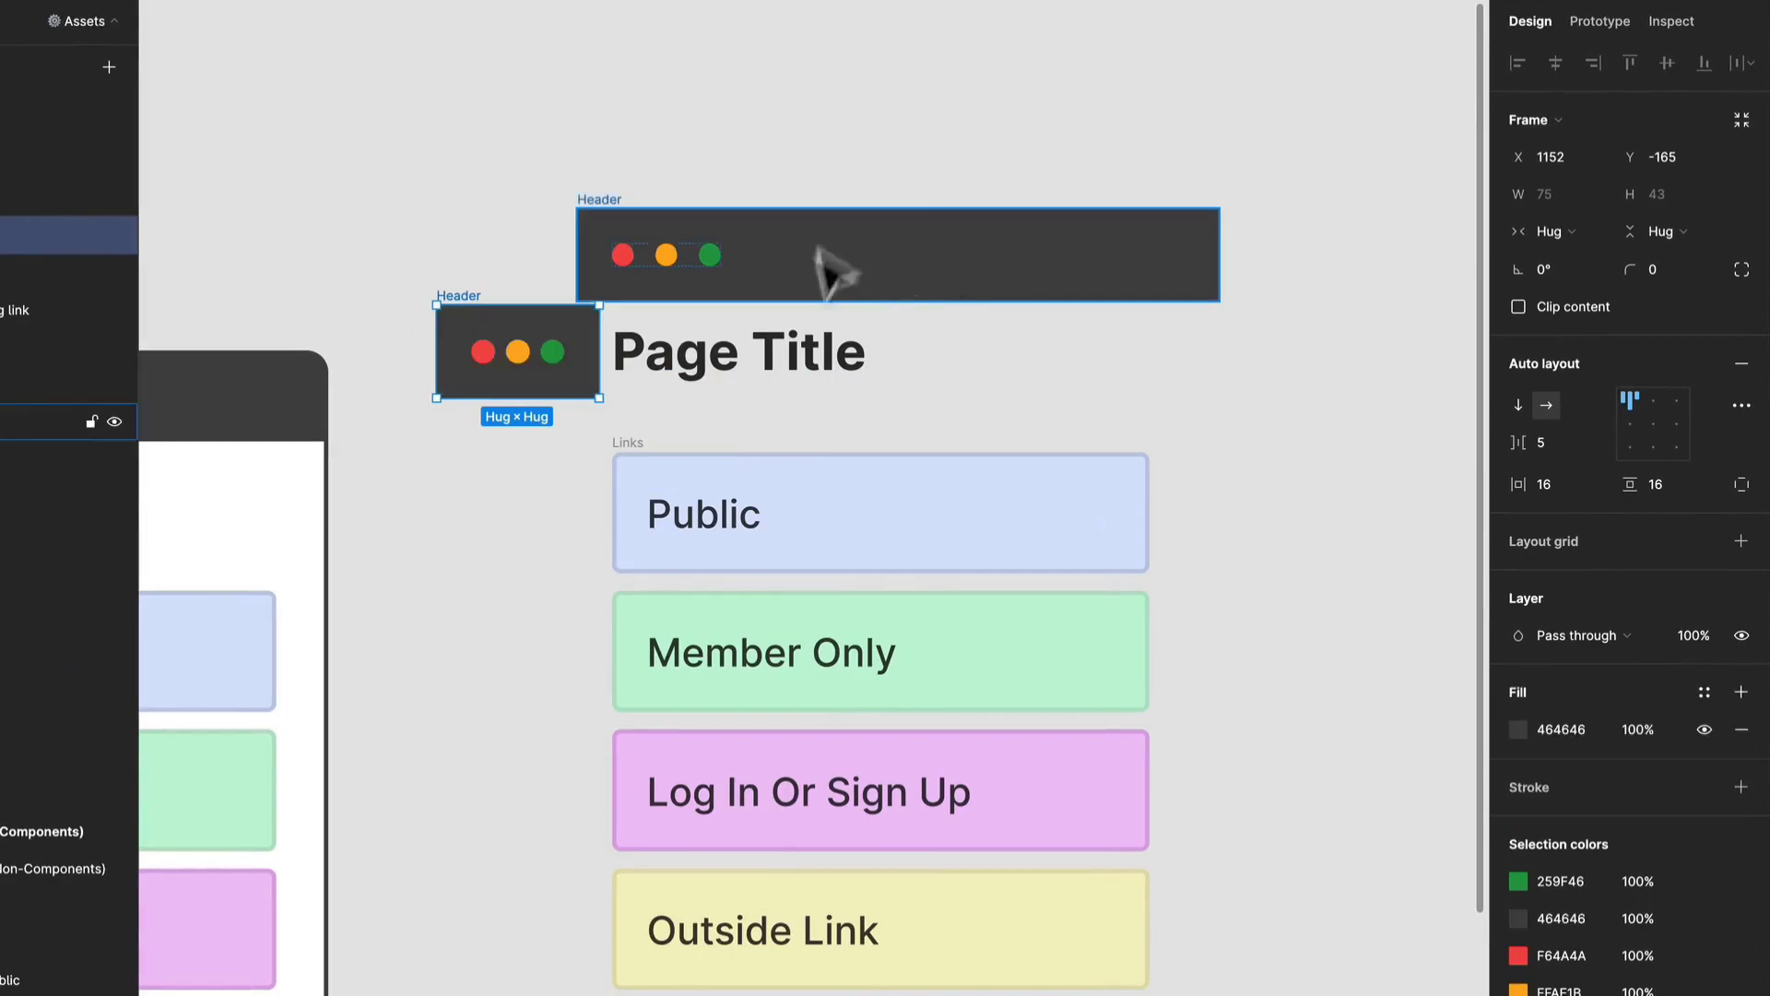
pyautogui.click(510, 205)
pyautogui.click(571, 323)
pyautogui.moveTo(602, 351); pyautogui.dragTo(1148, 377)
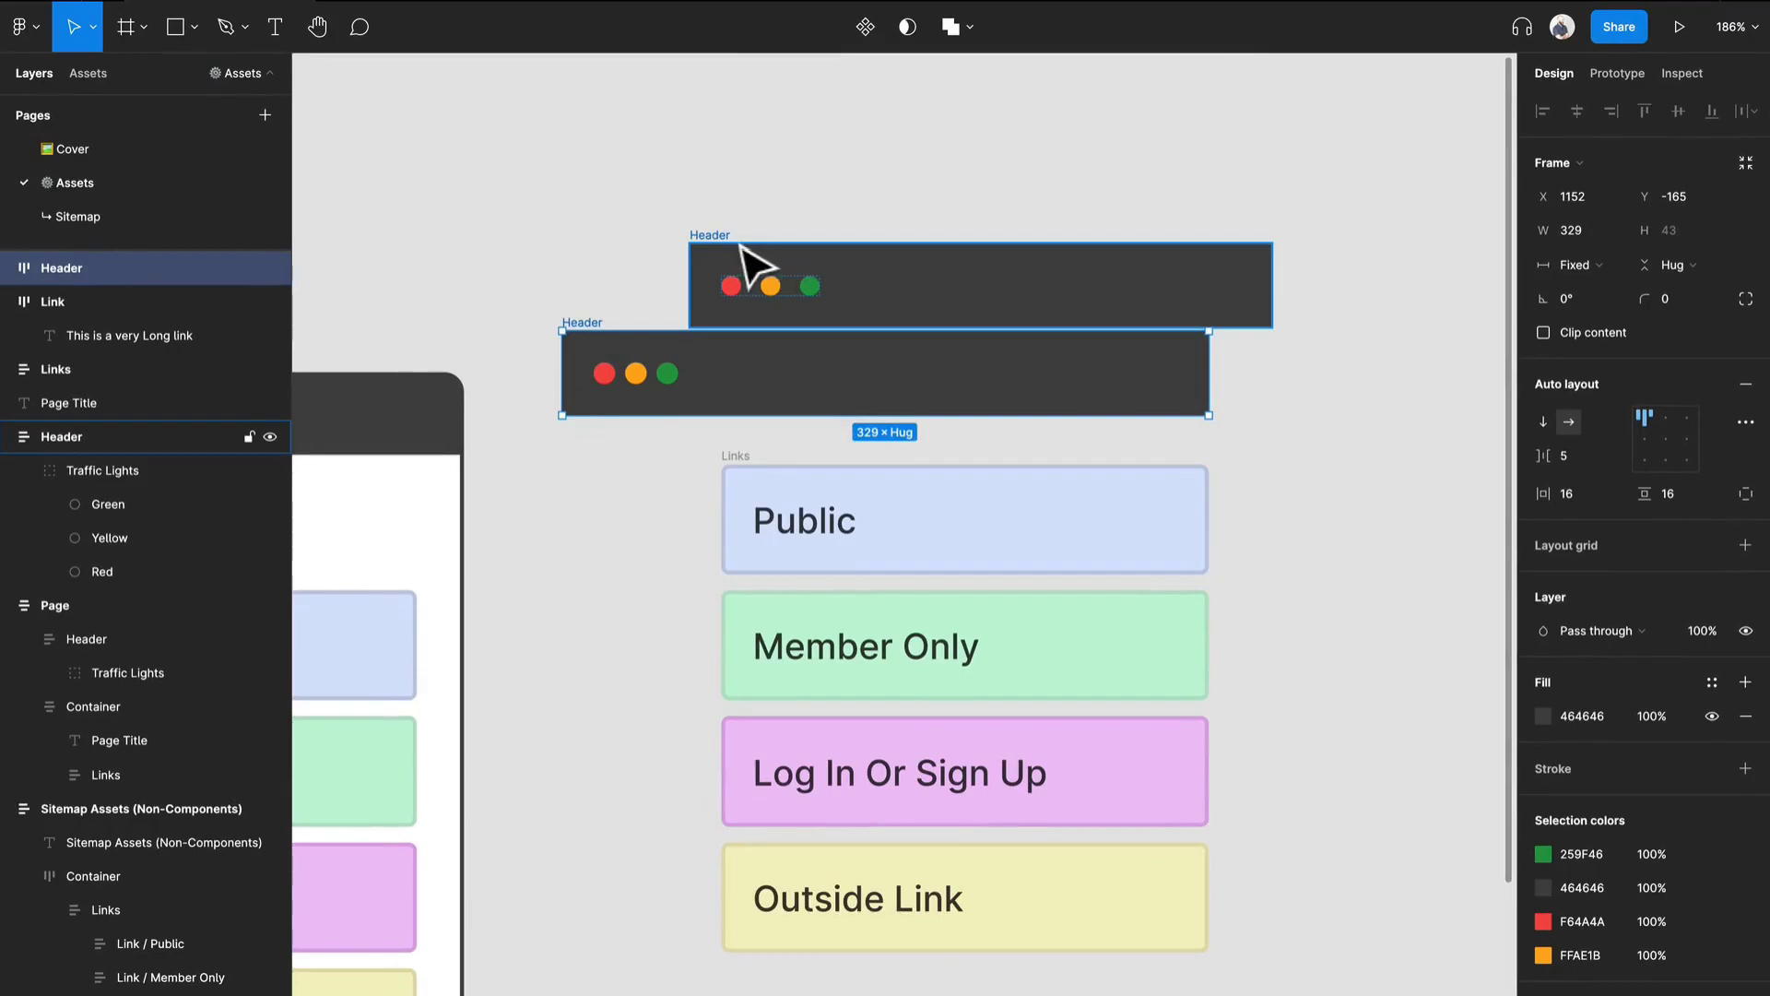
# Delete the copied Header and move the new one above Page Title, aligned to its left edge at X 1233.
pyautogui.click(596, 211)
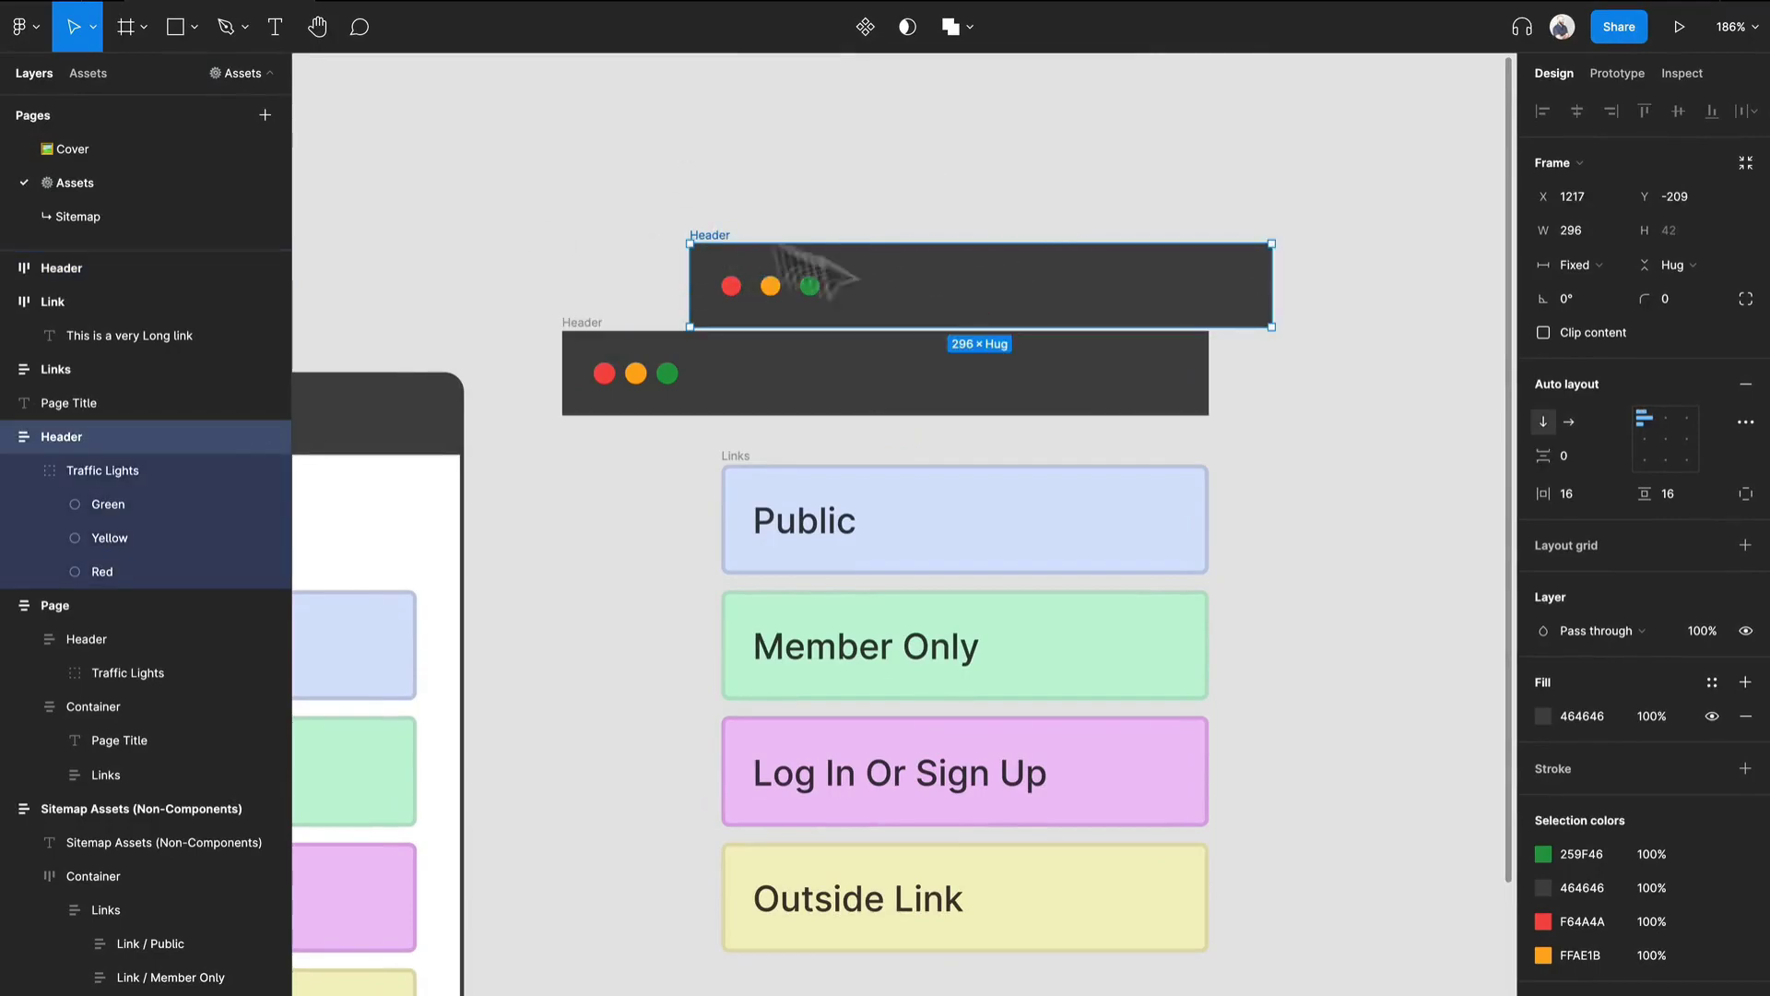
pyautogui.press('Delete')
pyautogui.moveTo(590, 343); pyautogui.dragTo(750, 245)
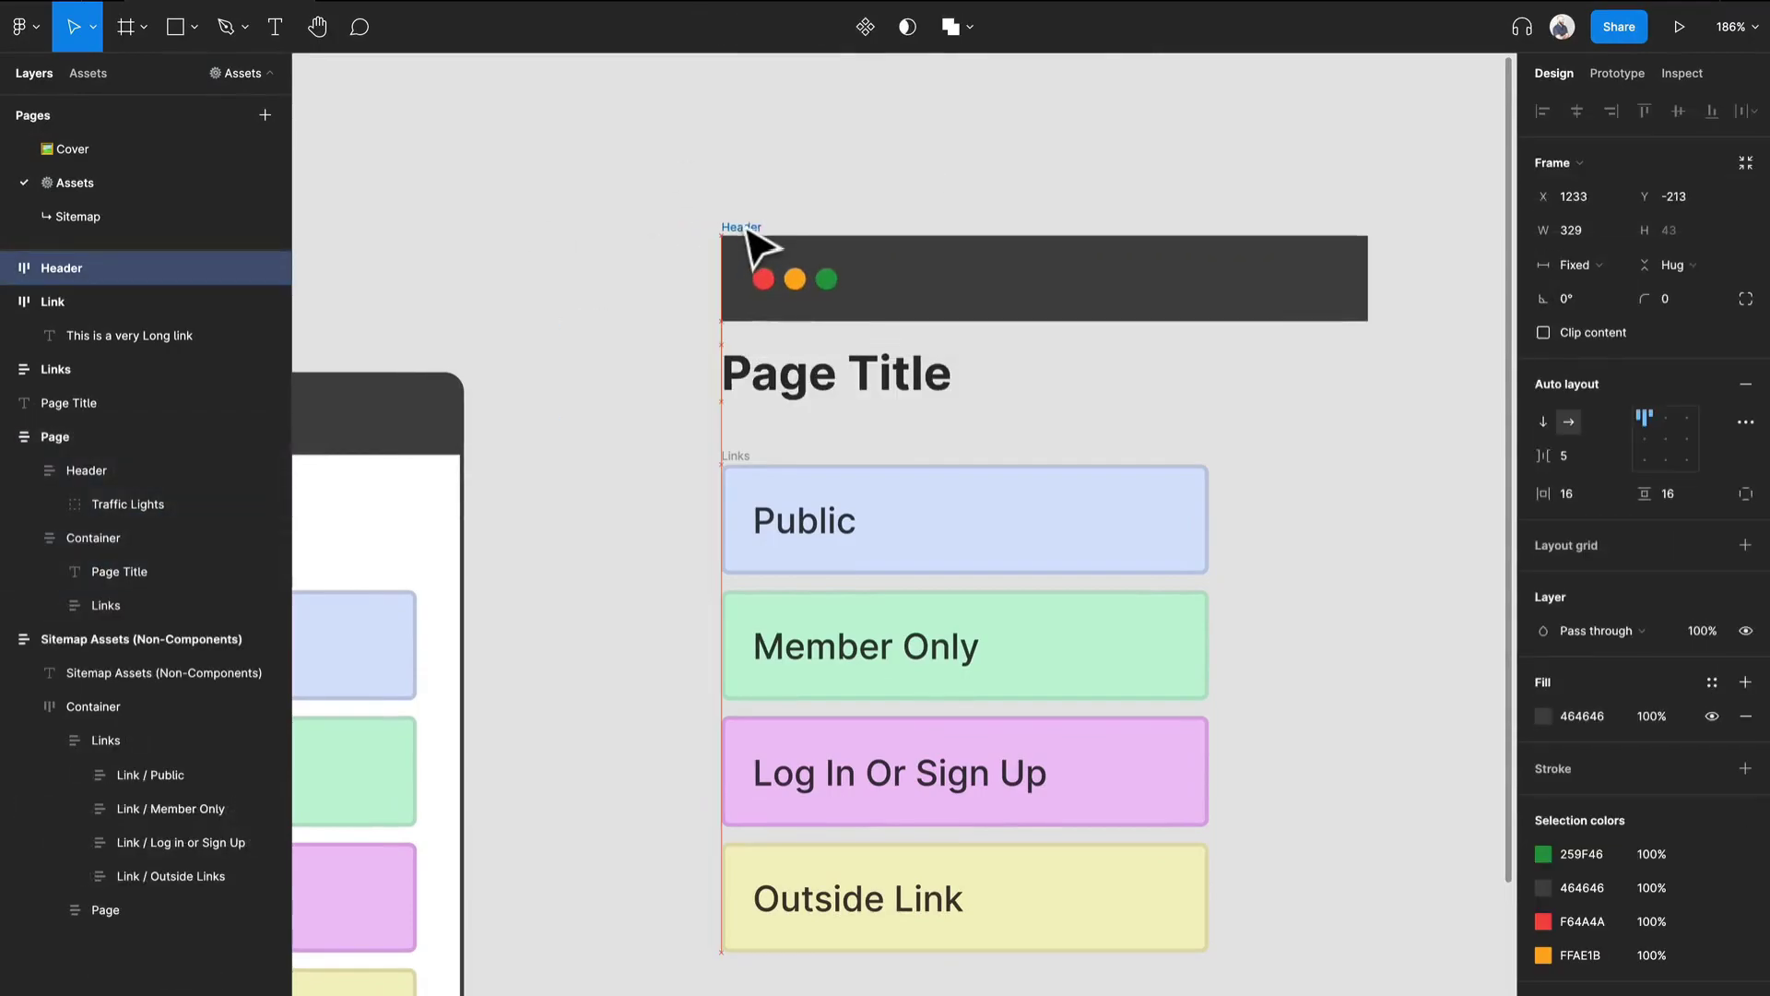
# Combine the new Header, Page Title and Links into one vertical auto layout frame.
pyautogui.click(581, 143)
pyautogui.moveTo(580, 137); pyautogui.dragTo(1374, 977)
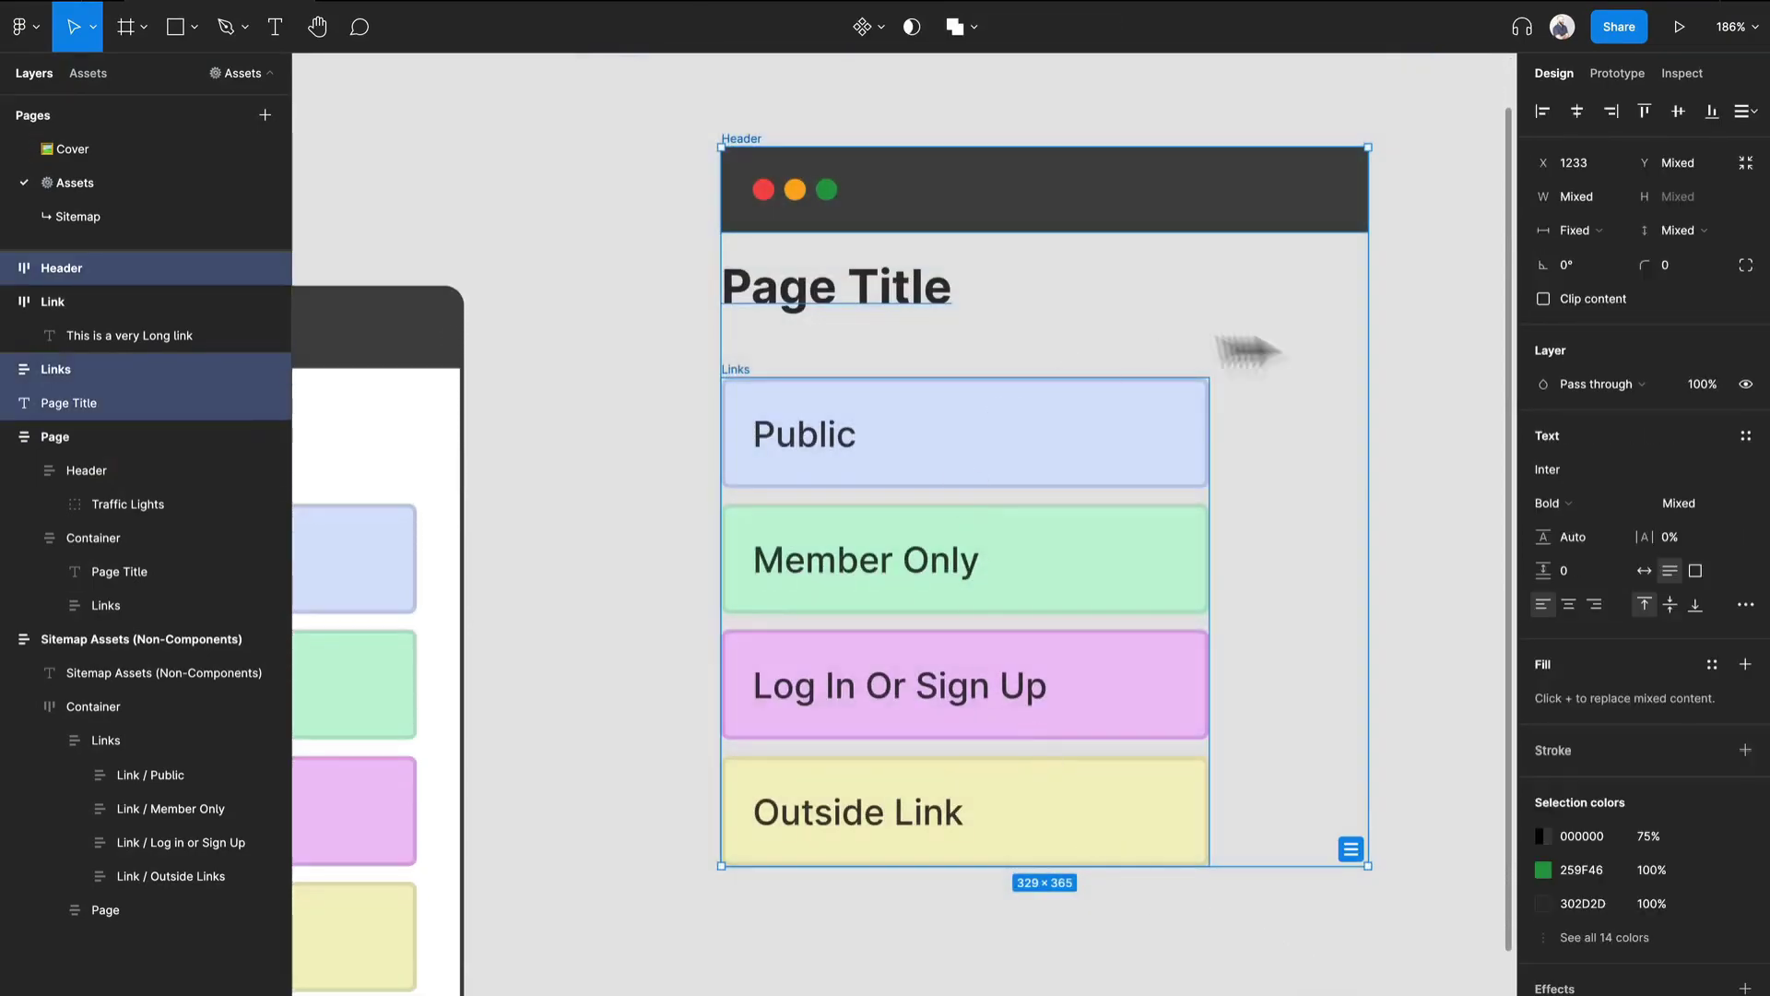
pyautogui.scroll(1, 1242, 417)
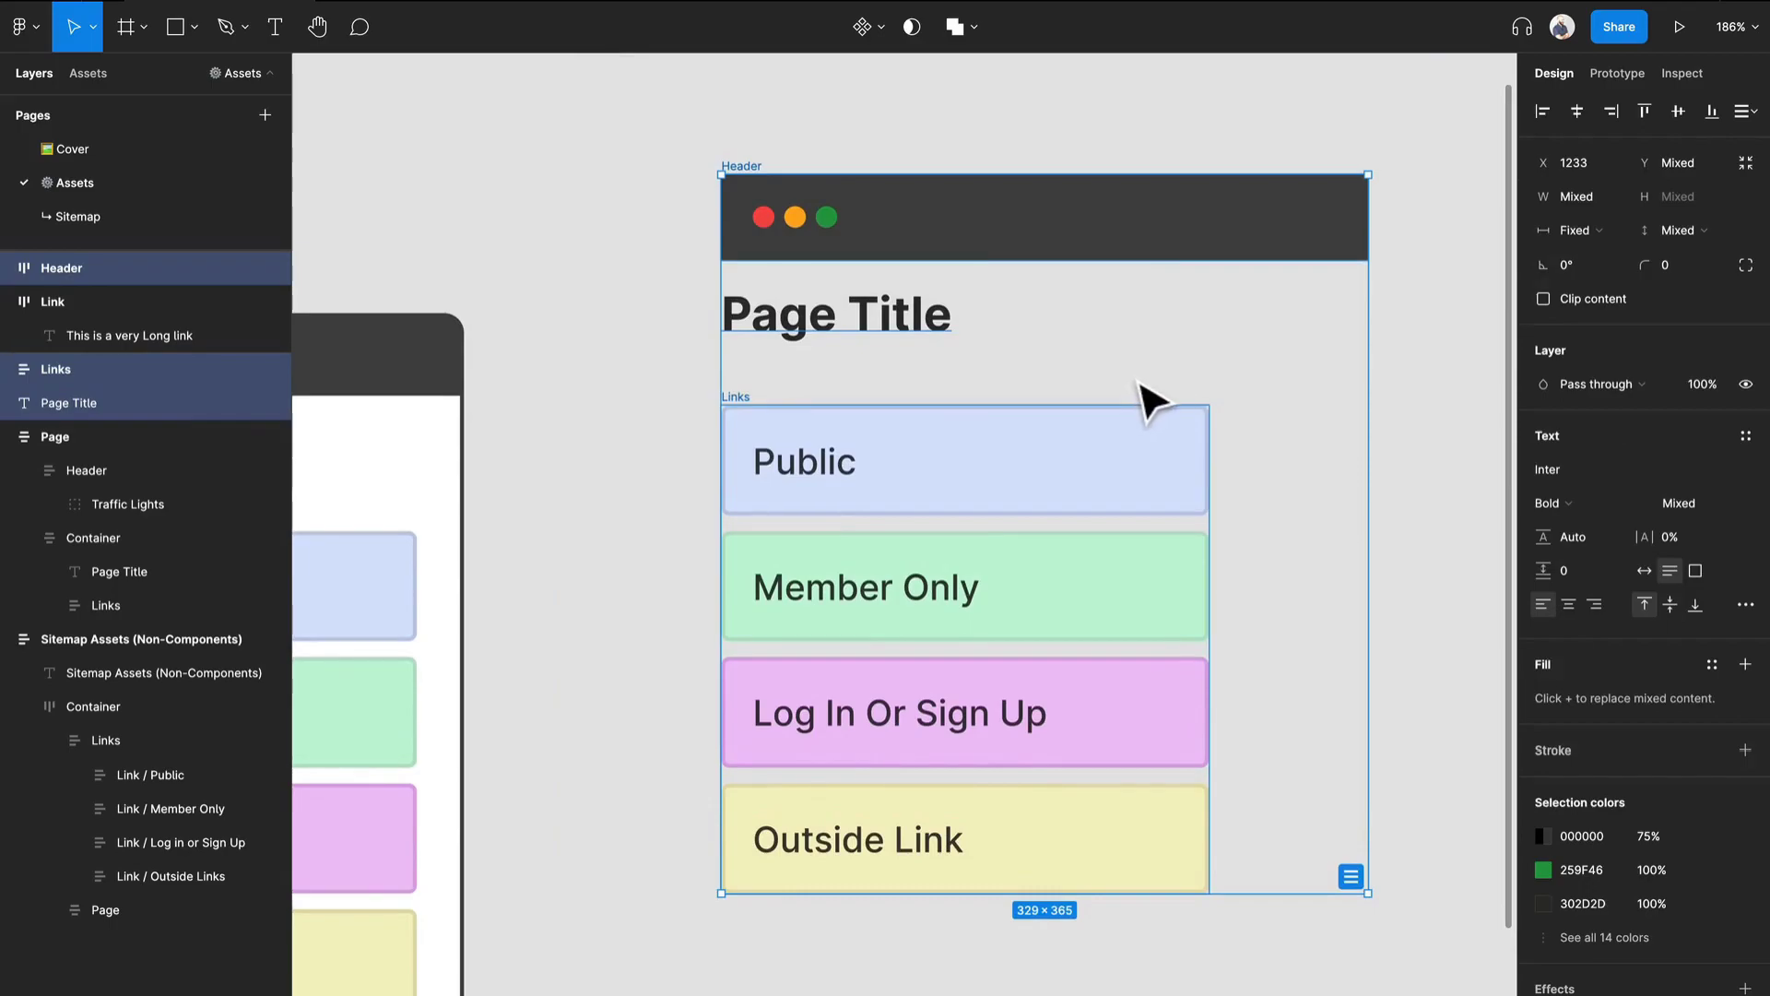
pyautogui.hotkey('shift', 'a')
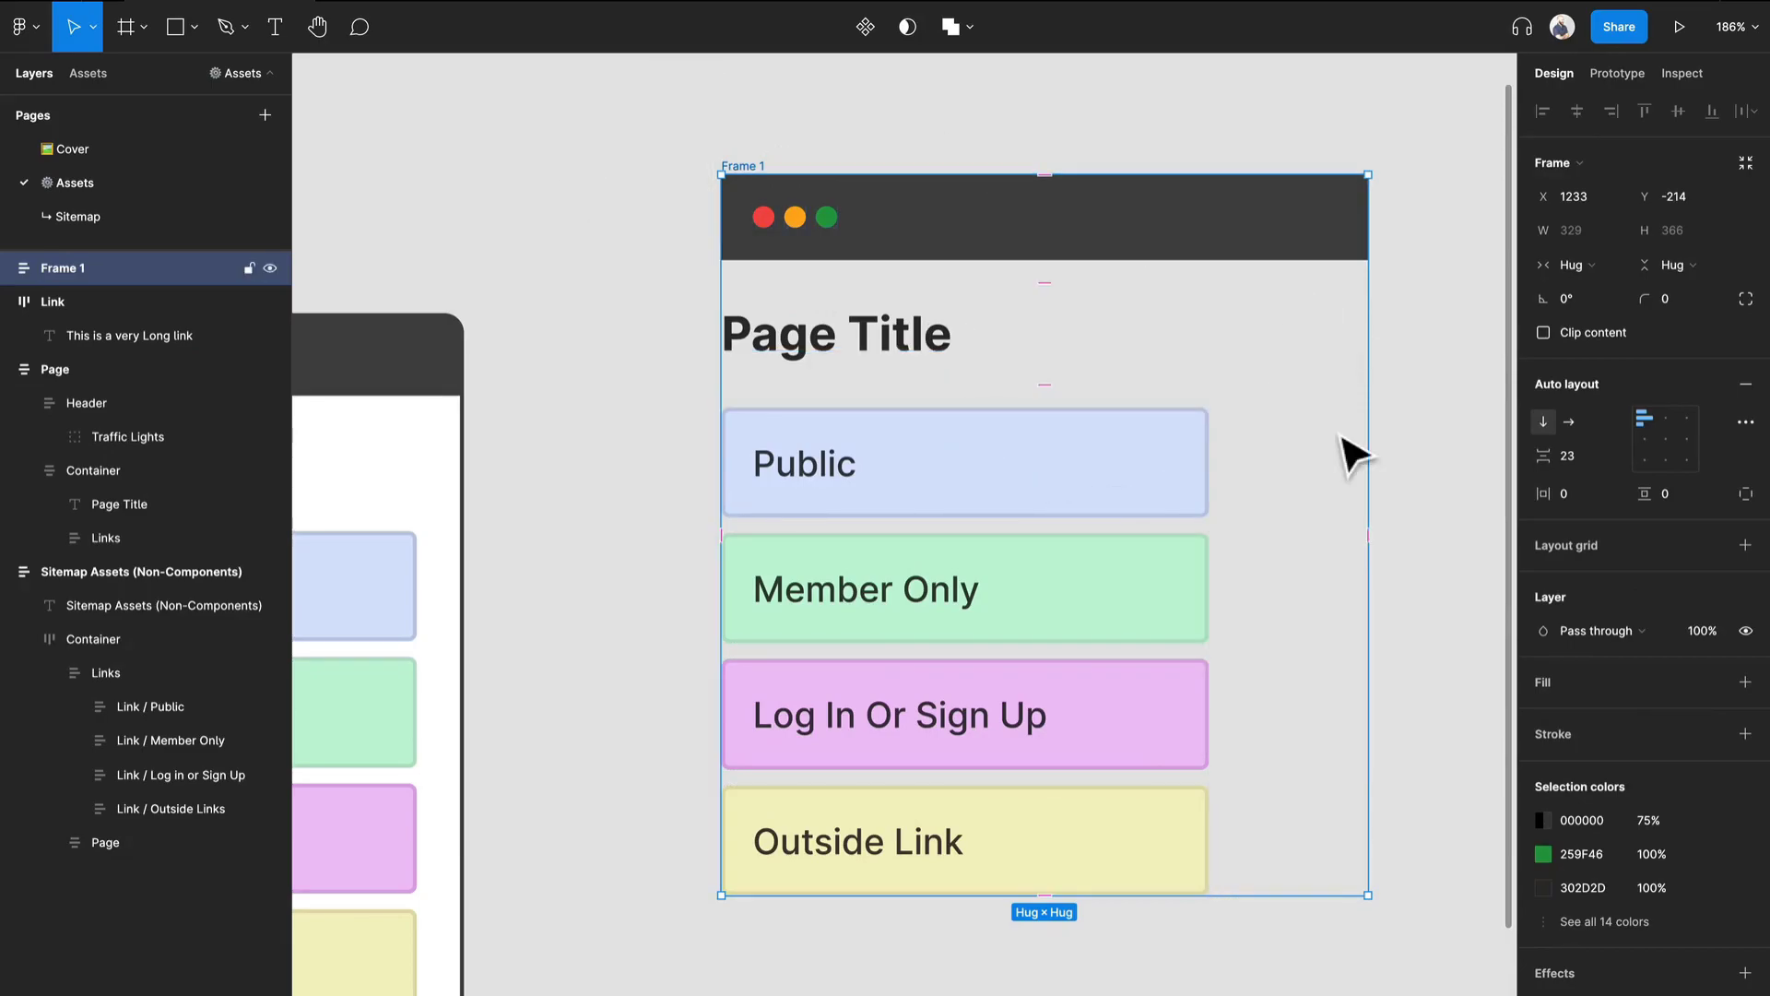
pyautogui.scroll(-2, 864, 395)
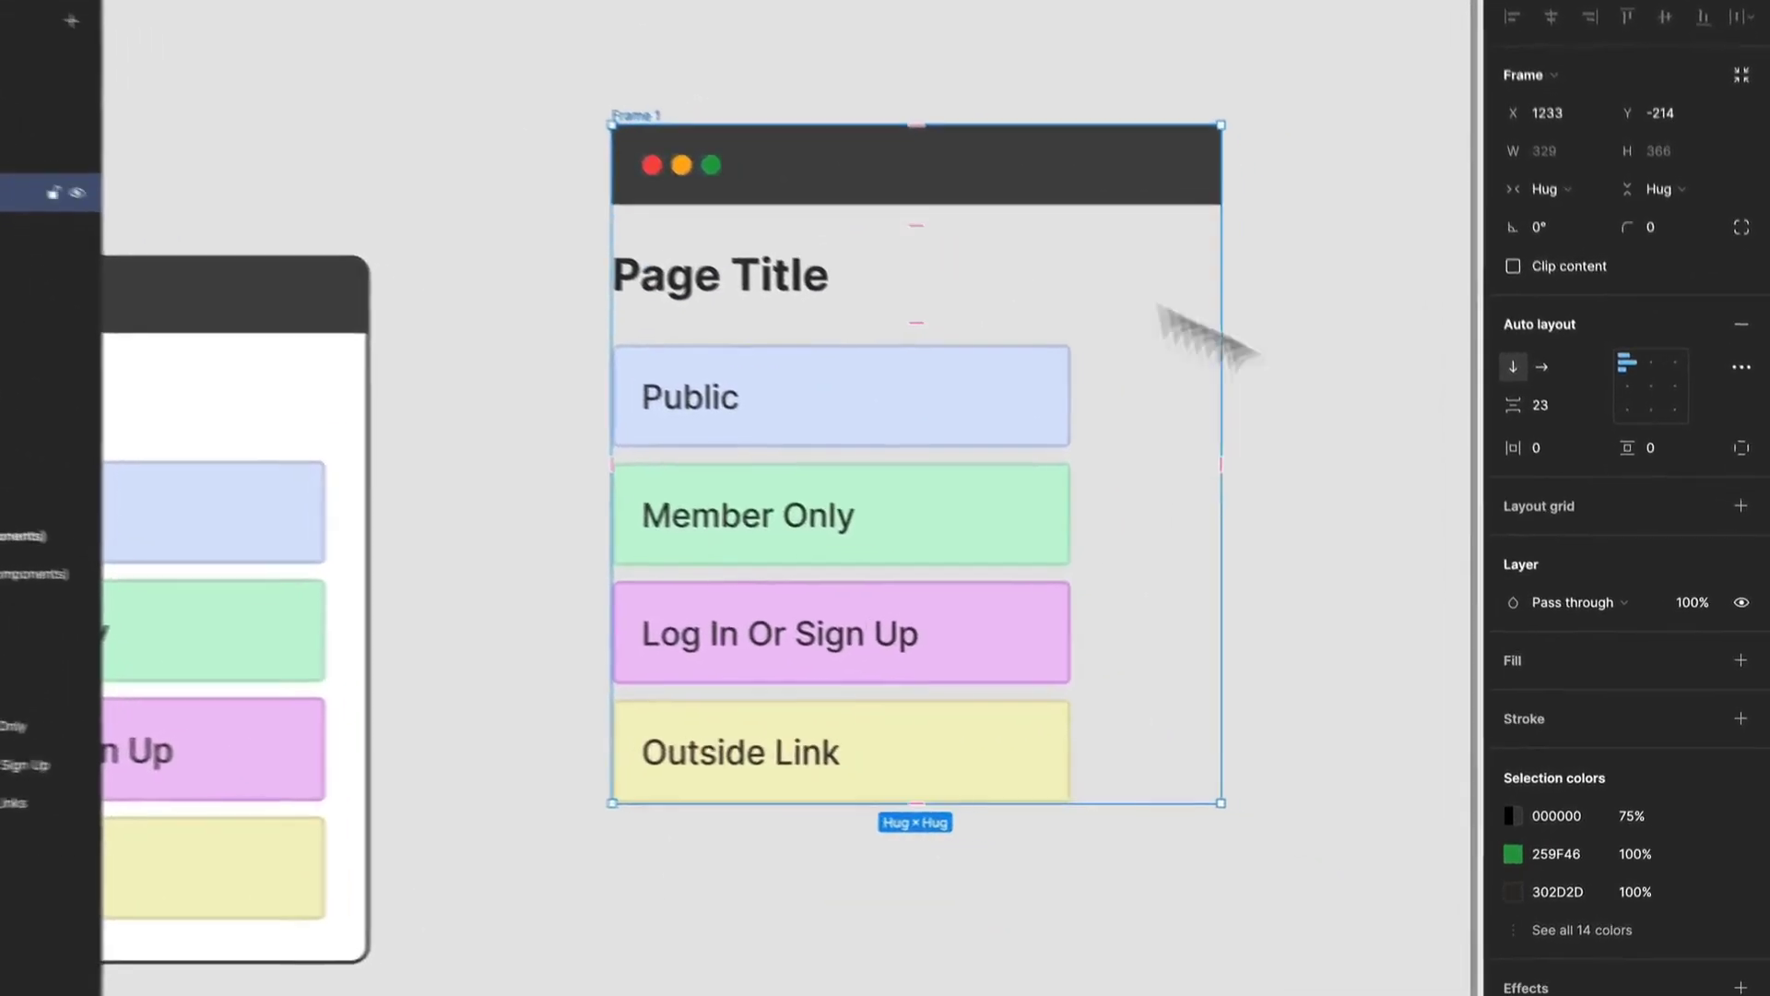
# Give the combined frame a white FFFFFF fill and an inside stroke of thickness 2.
pyautogui.click(1737, 649)
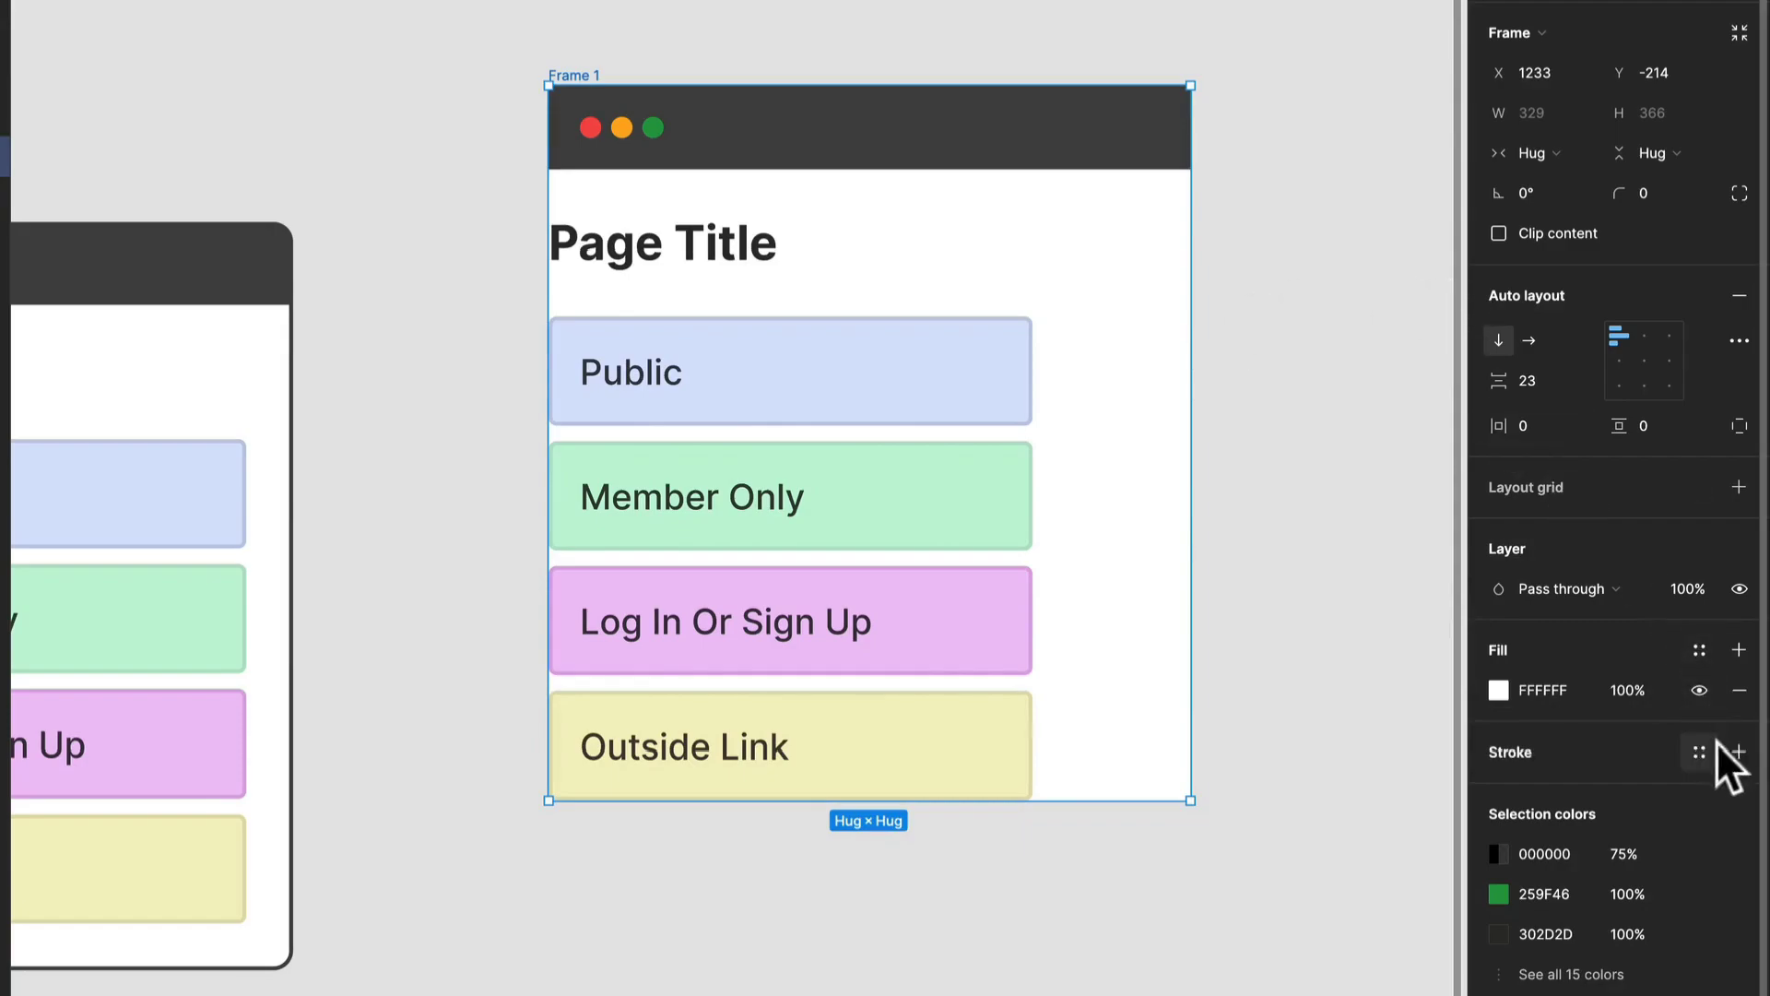
pyautogui.click(1738, 751)
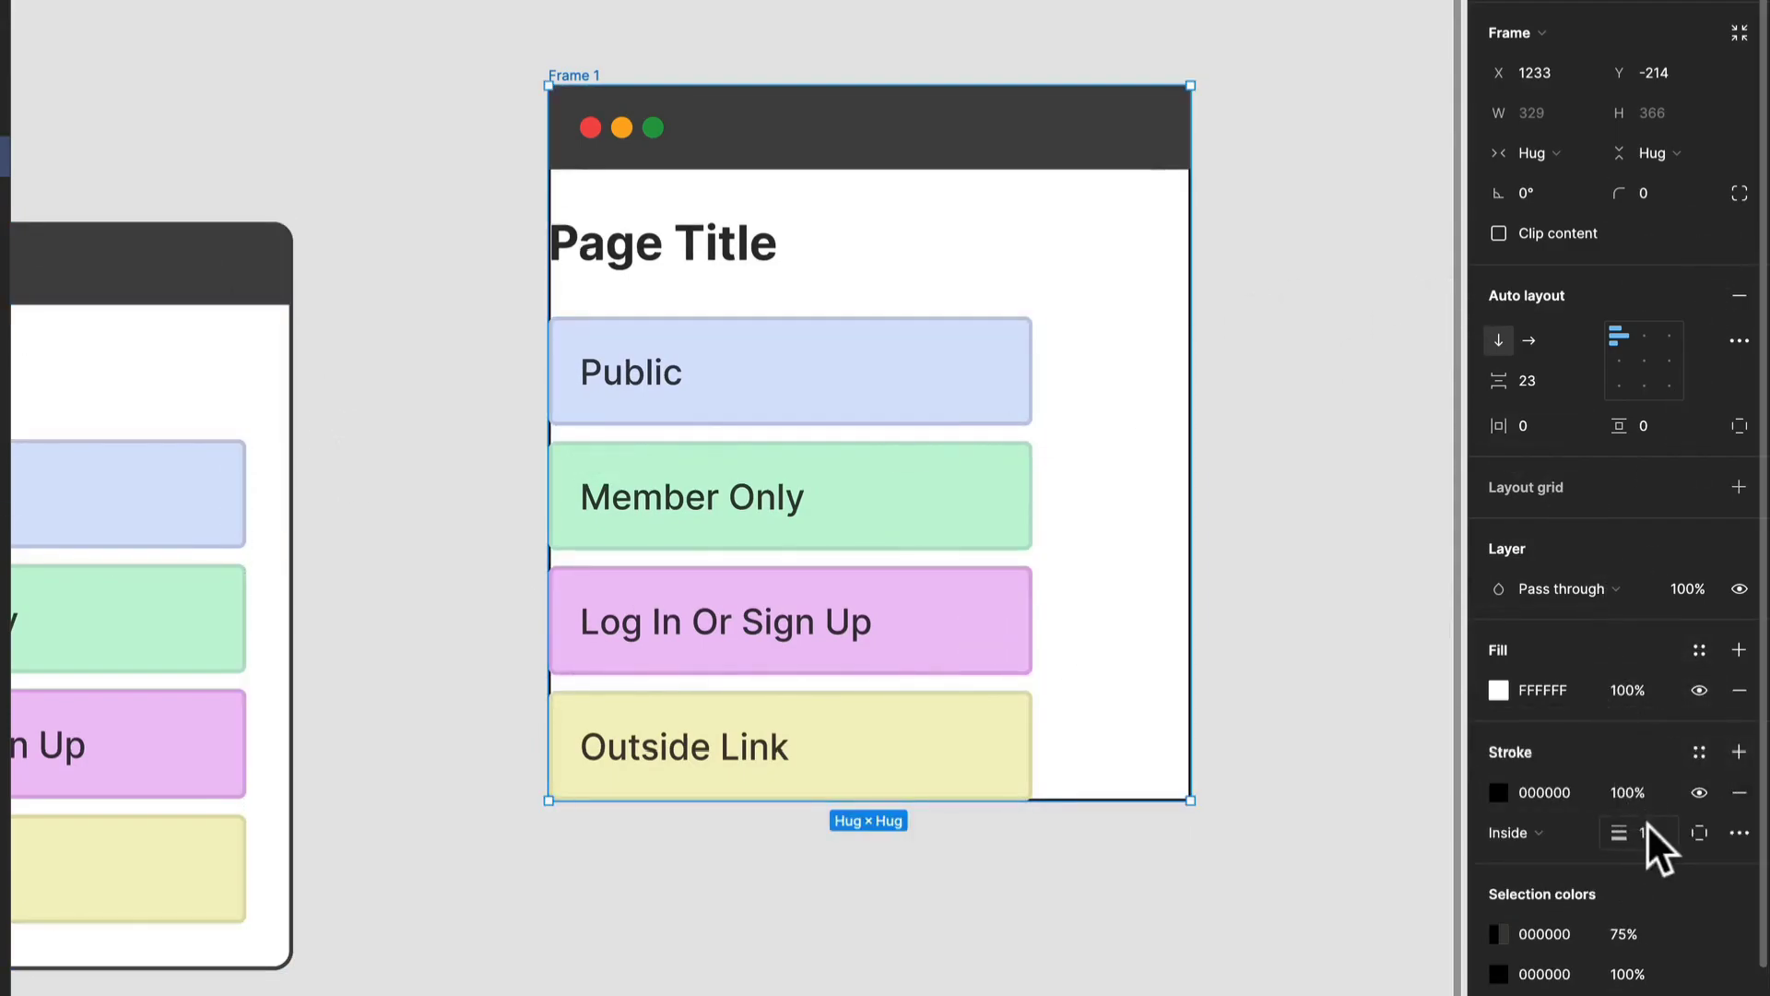
pyautogui.write('2')
pyautogui.press('Return')
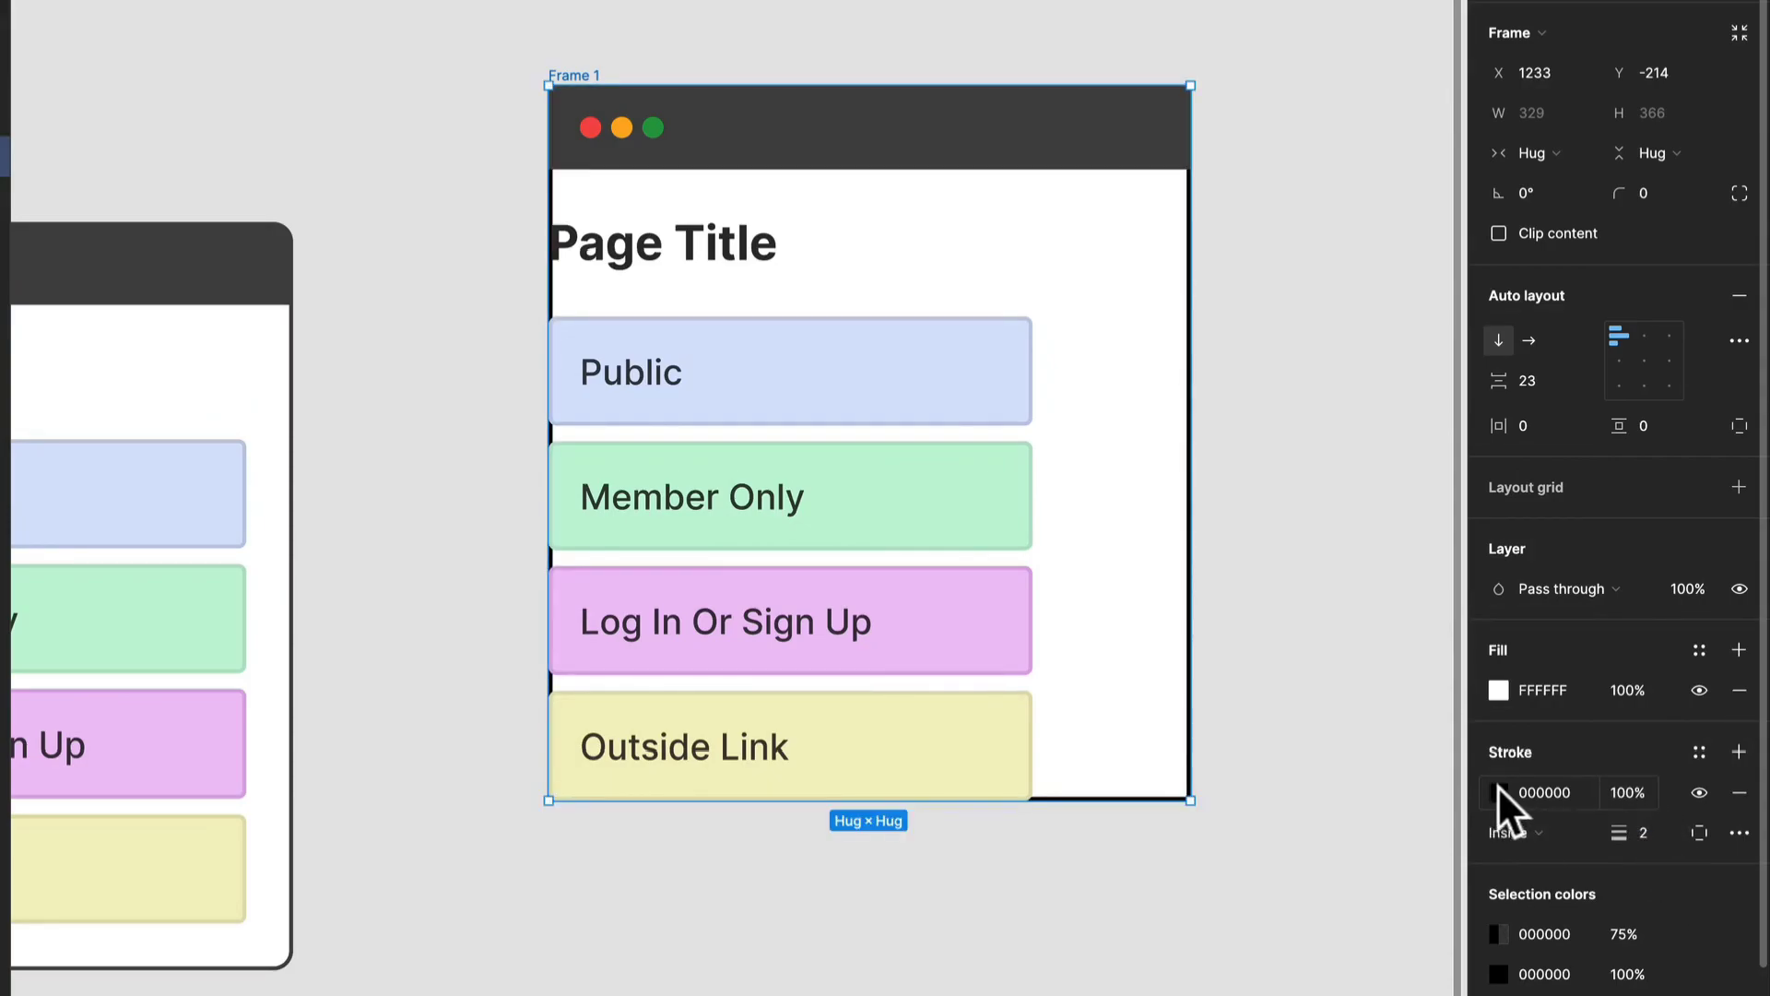
# Change the combined frame's stroke color to 464646 by sampling the dark header bar.
pyautogui.click(1497, 791)
pyautogui.click(1201, 832)
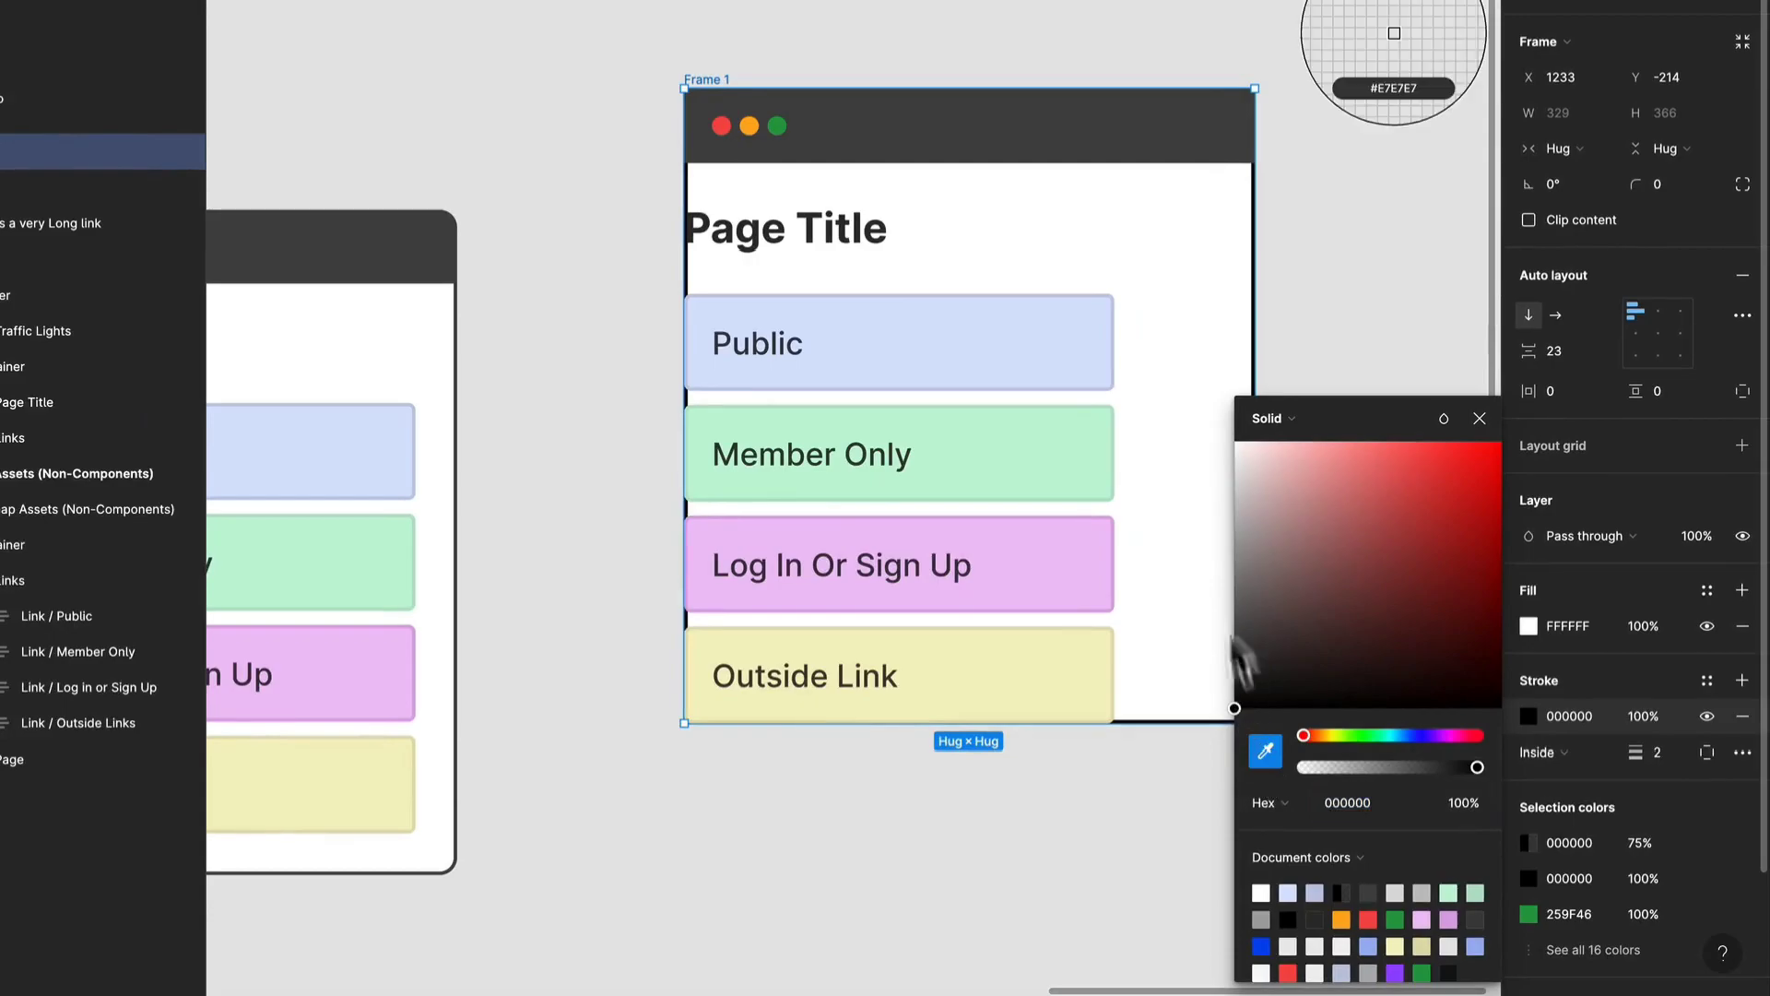
pyautogui.click(1203, 143)
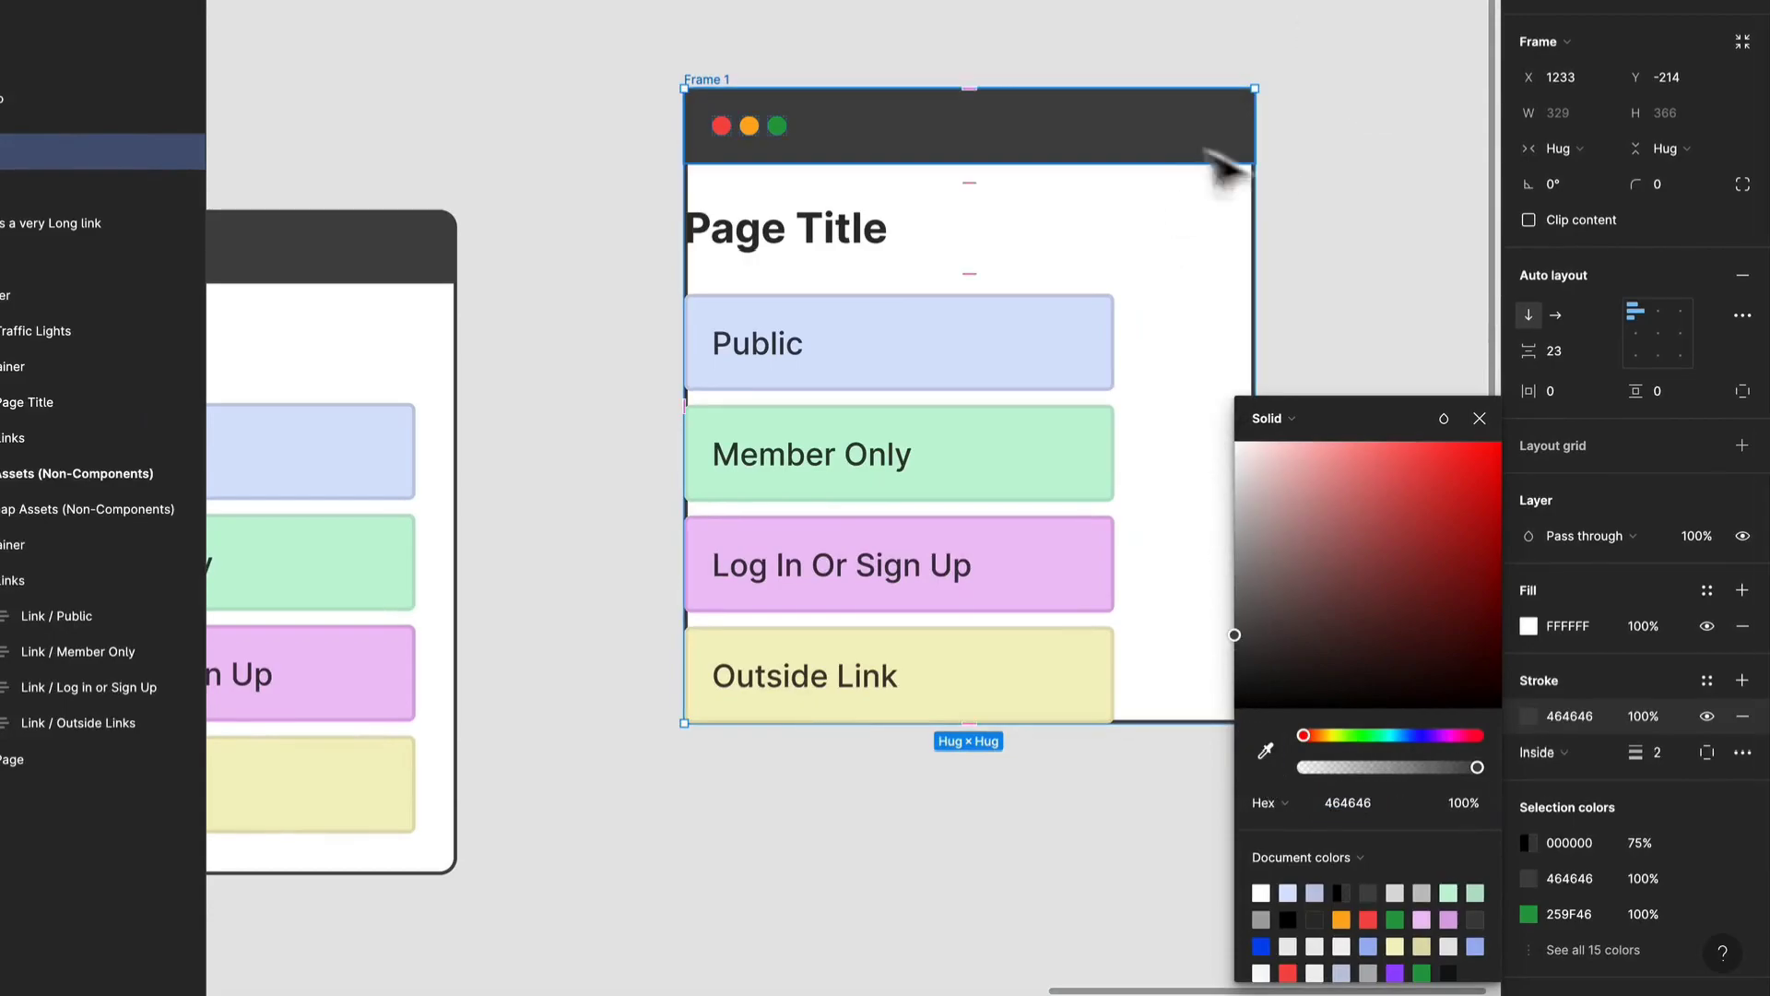
pyautogui.click(1316, 166)
pyautogui.click(1220, 145)
pyautogui.click(952, 67)
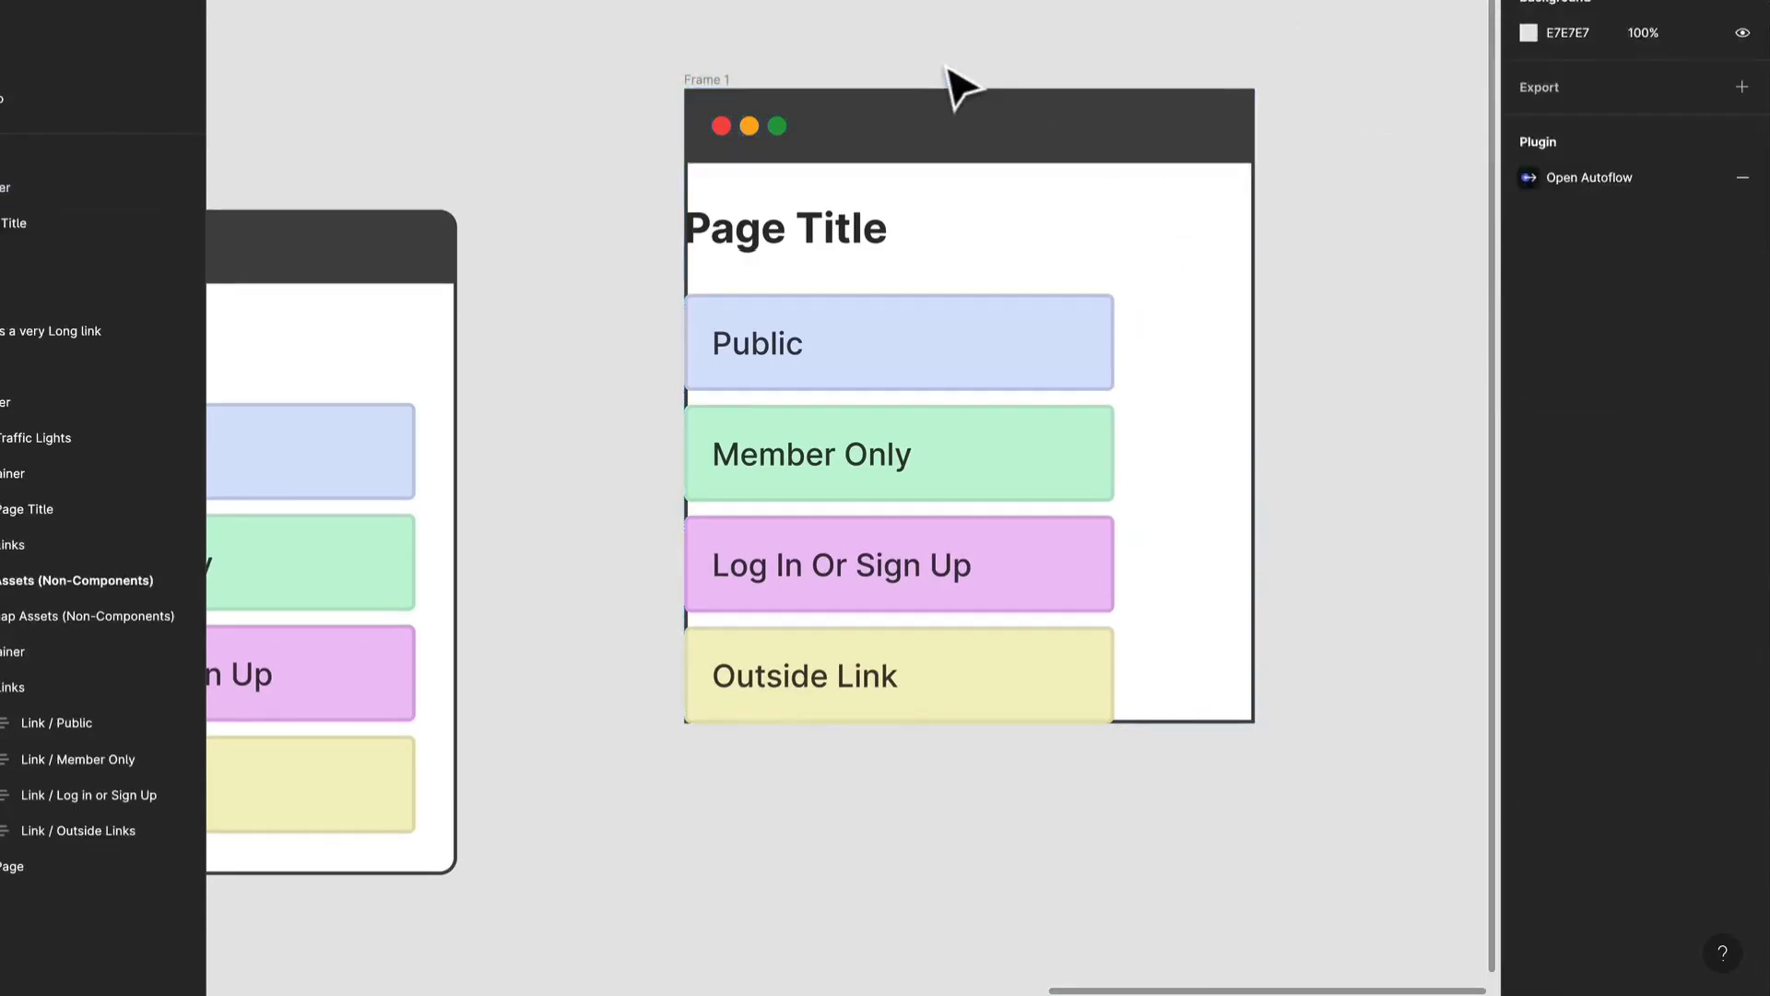
# Round the combined frame's corners to a radius of 10 and turn on content clipping.
pyautogui.click(695, 102)
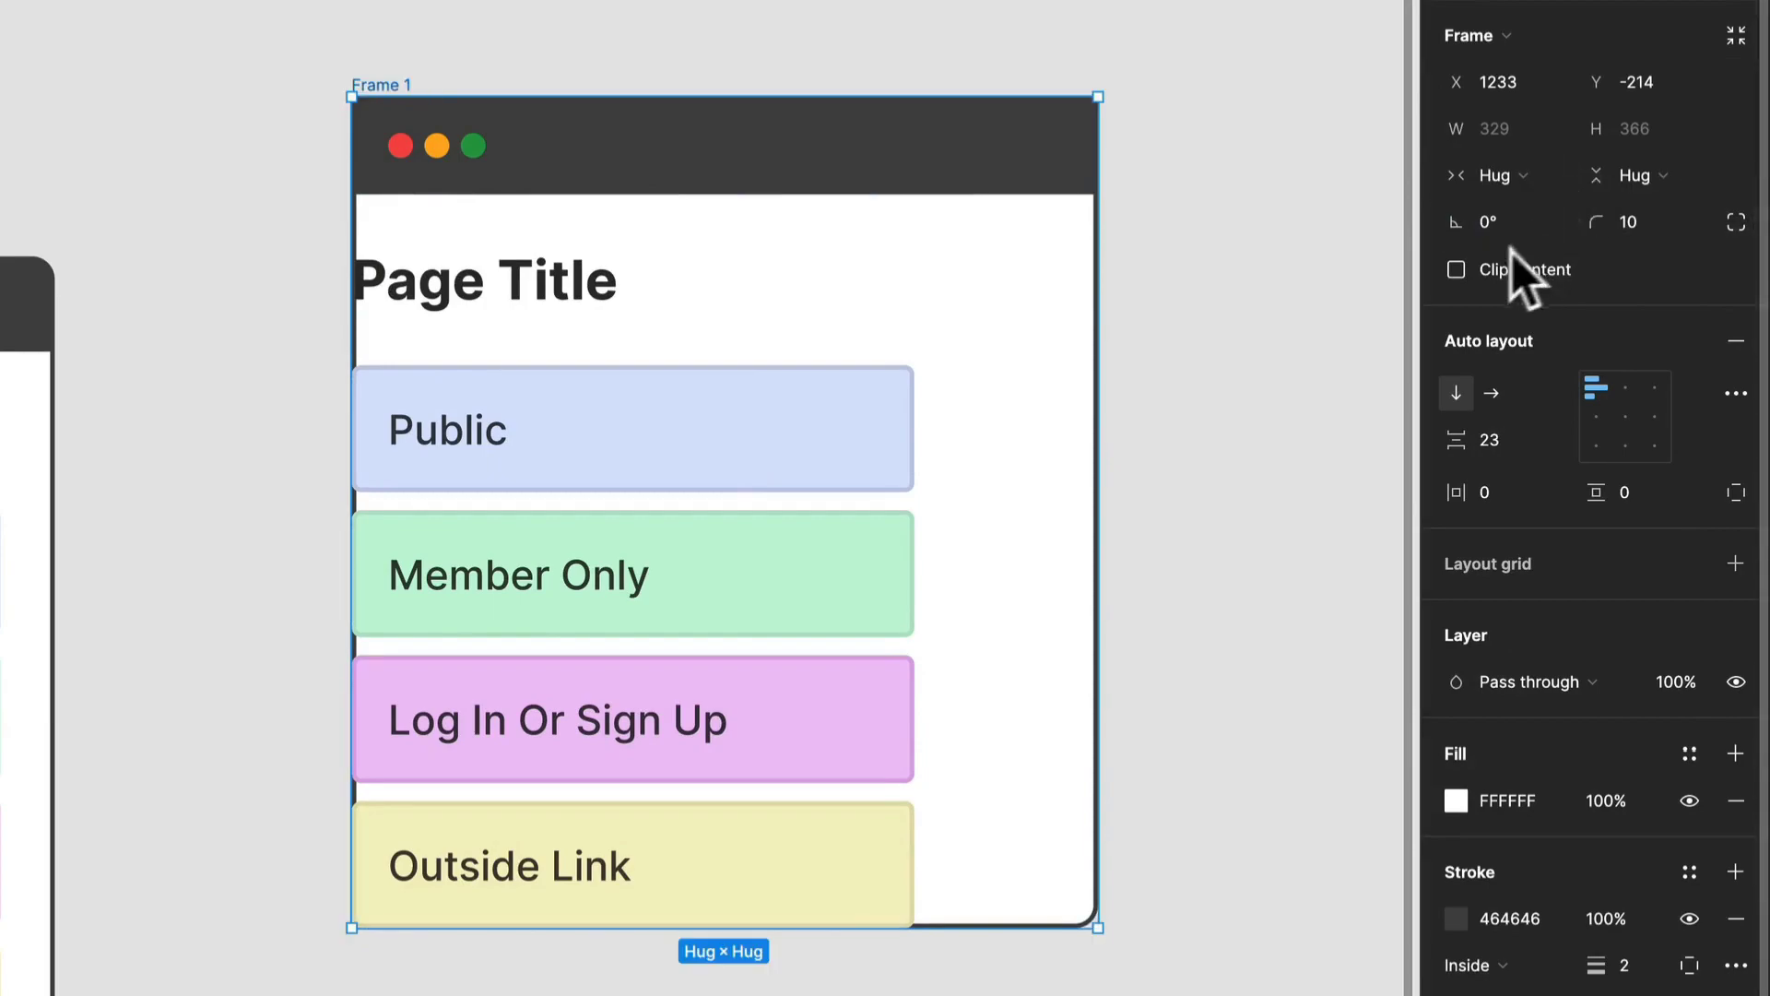
pyautogui.click(1232, 190)
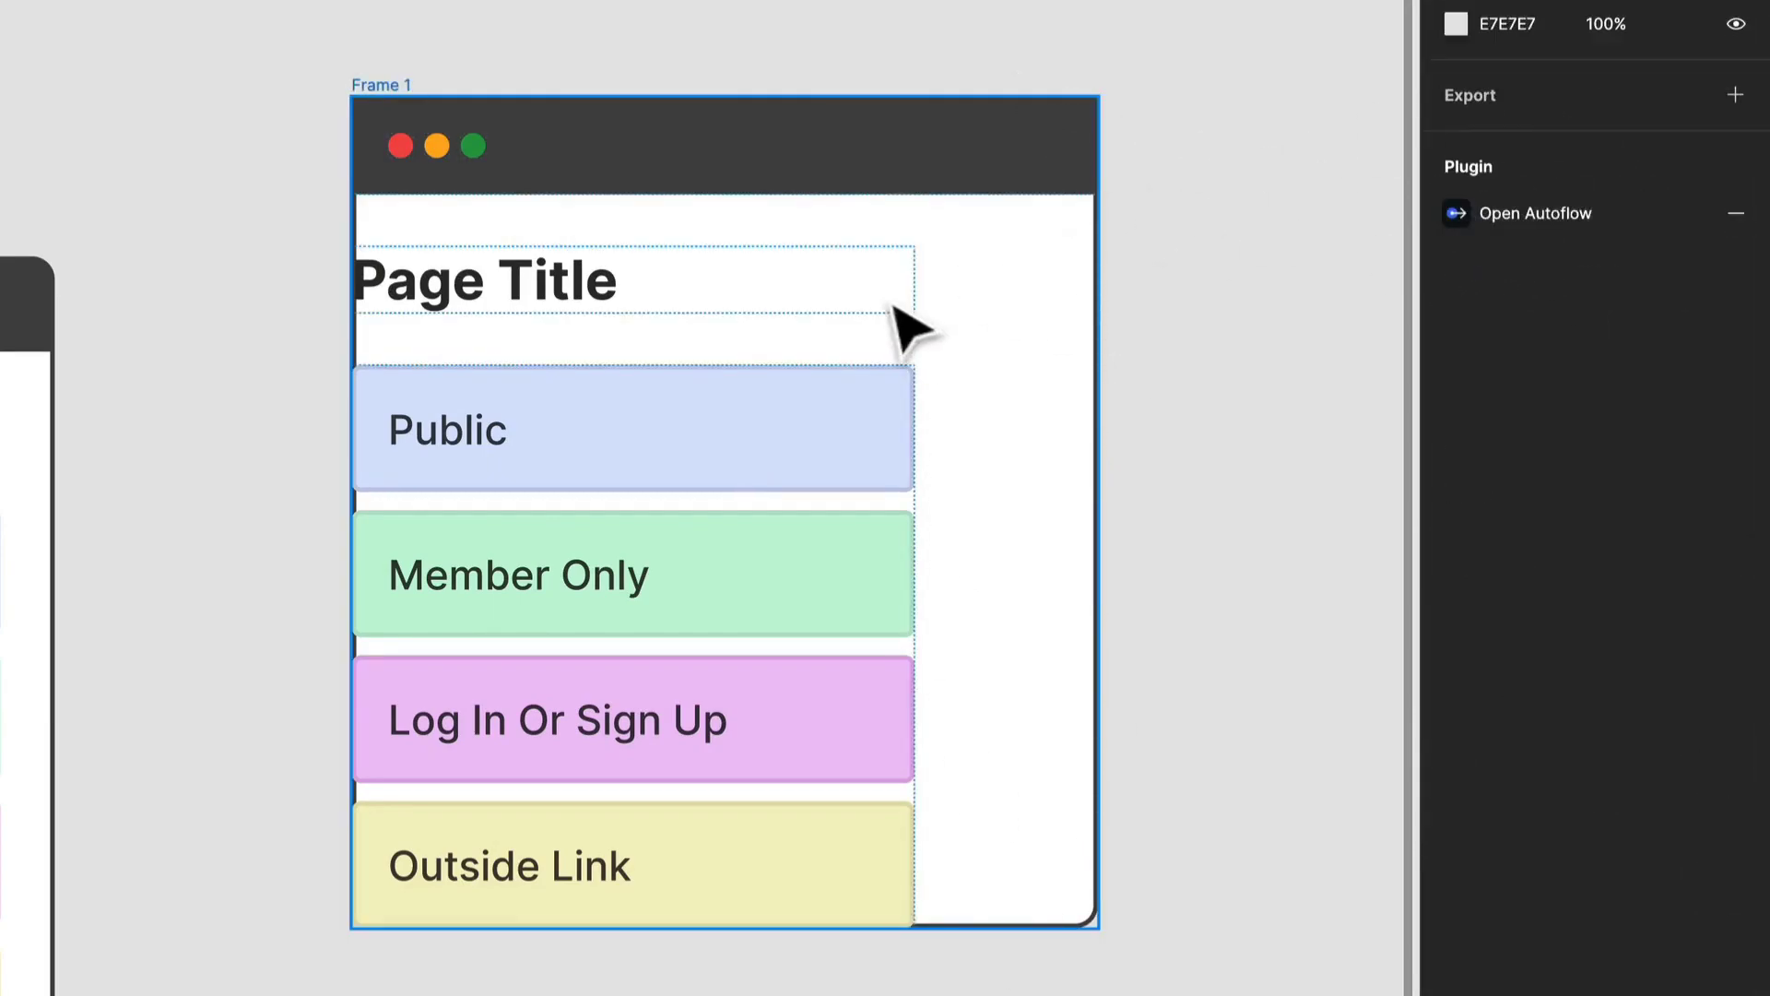
pyautogui.click(381, 85)
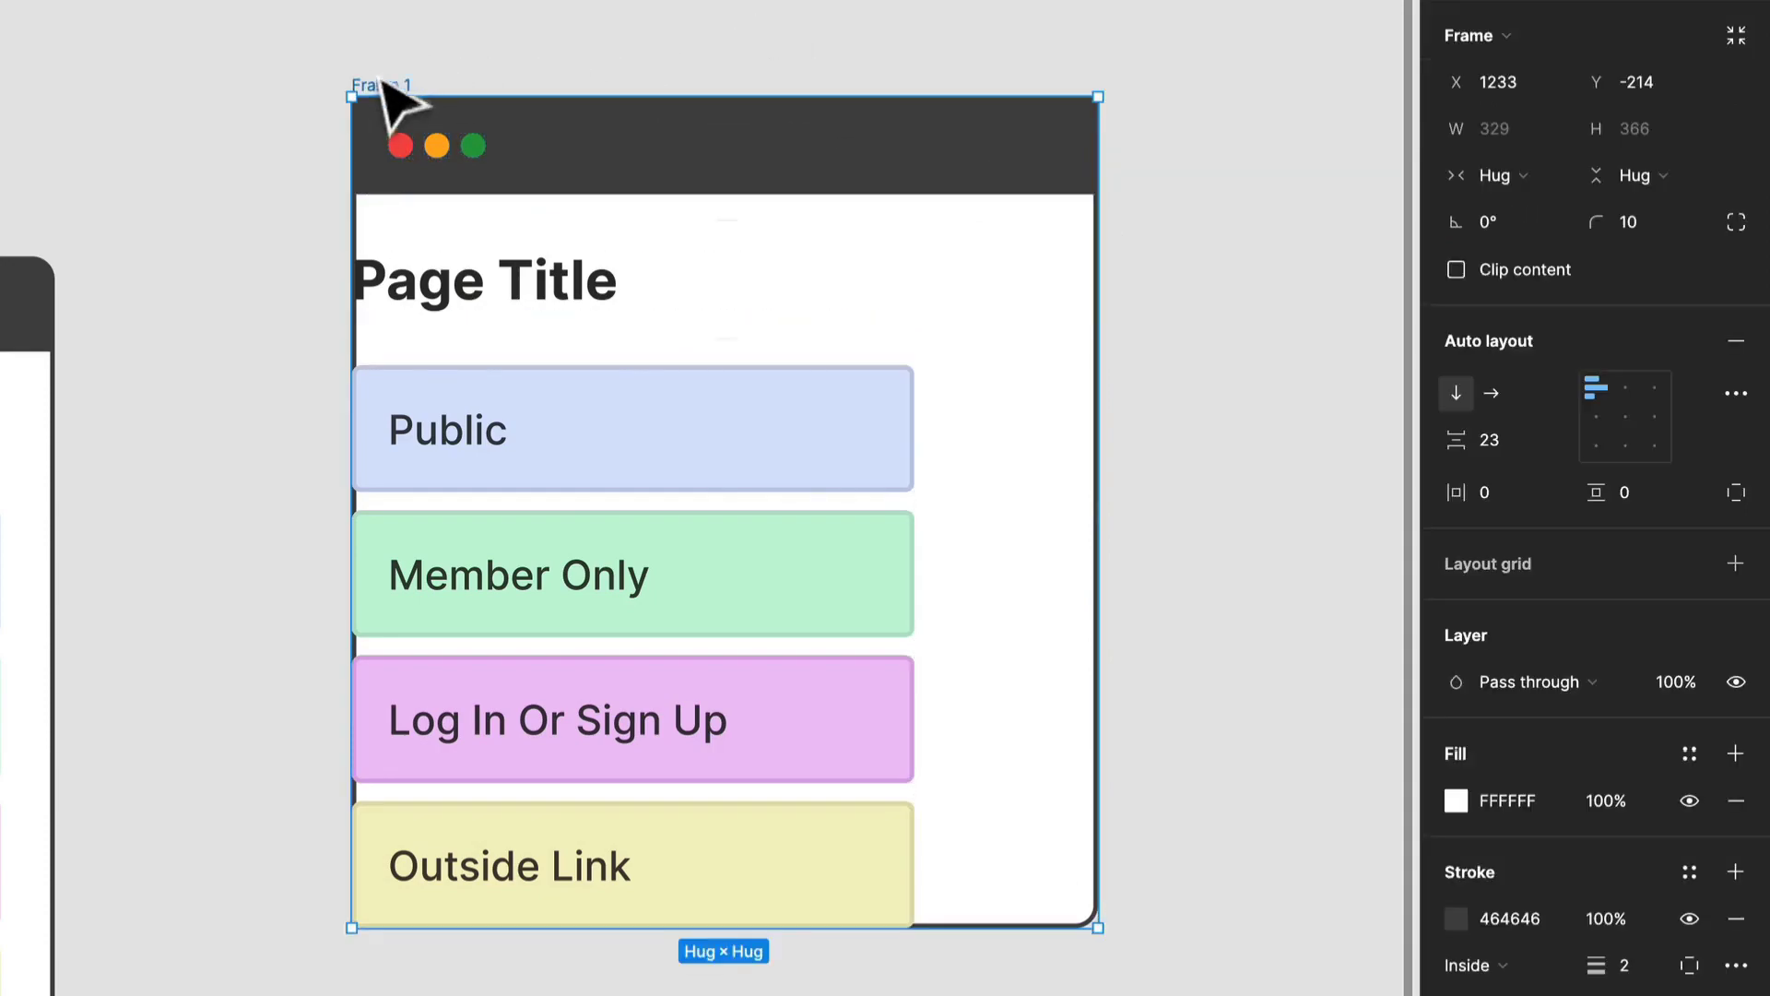
pyautogui.click(1460, 272)
pyautogui.click(1240, 193)
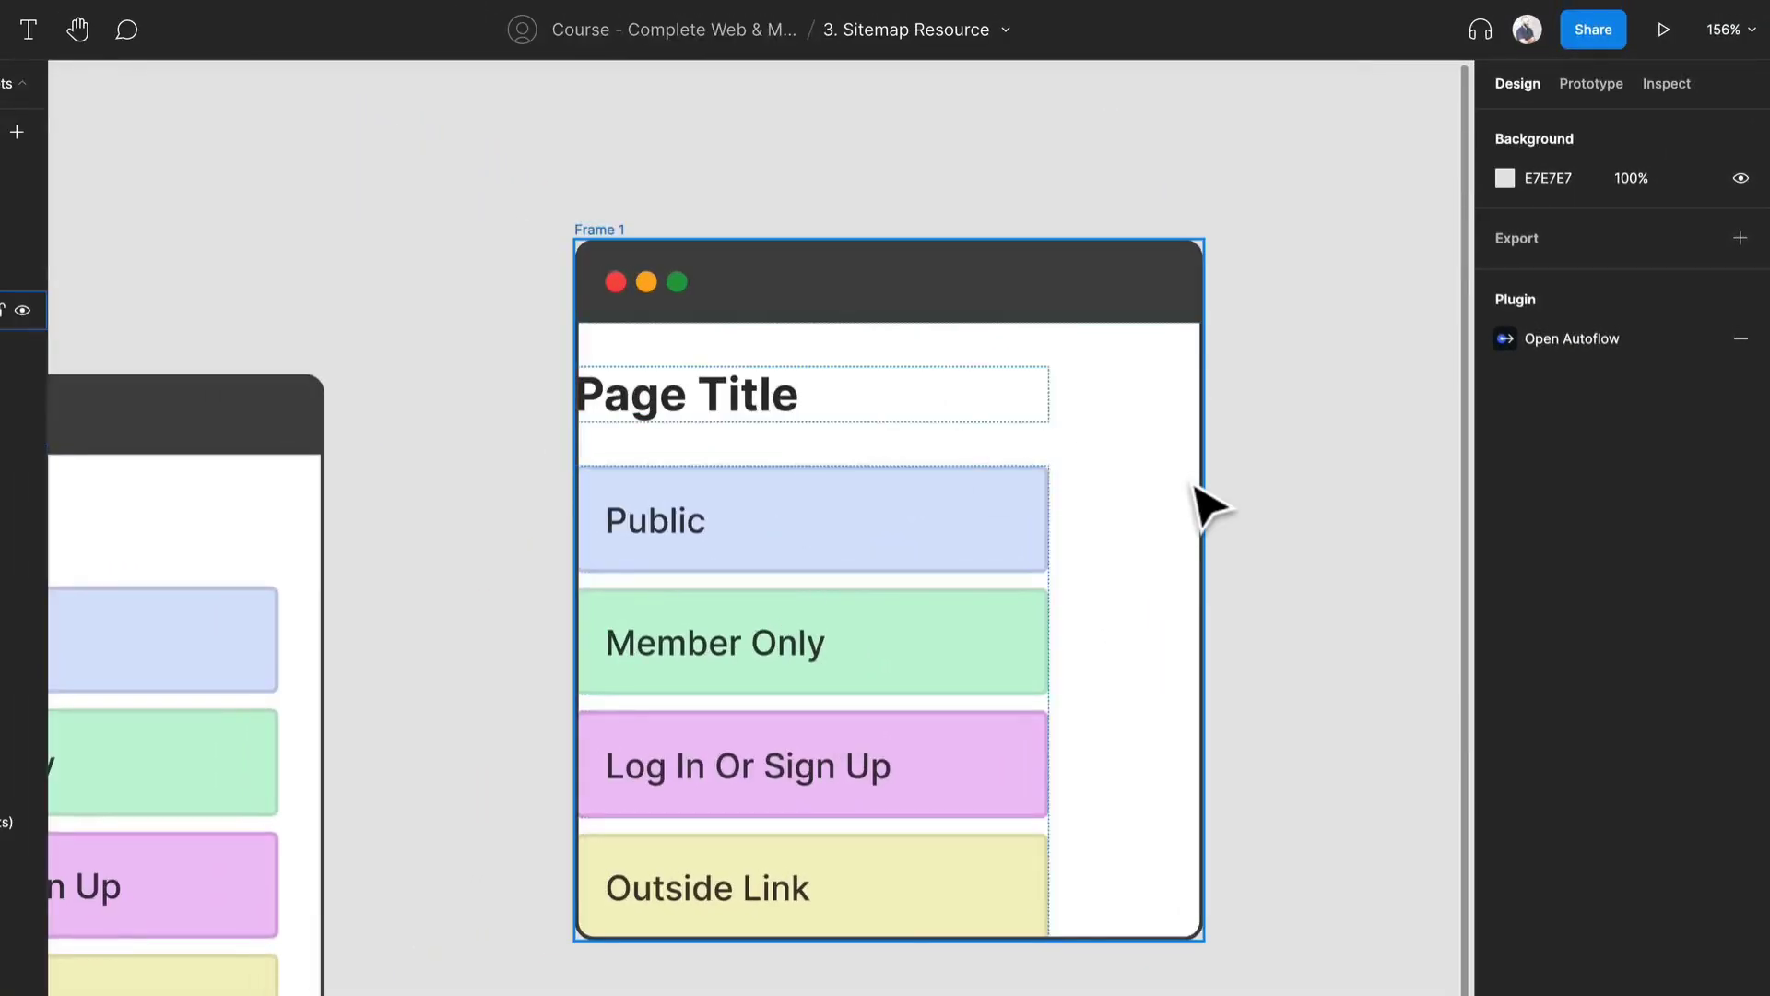
# Try a horizontal padding of 10 on the combined frame, and undo it.
pyautogui.click(1097, 413)
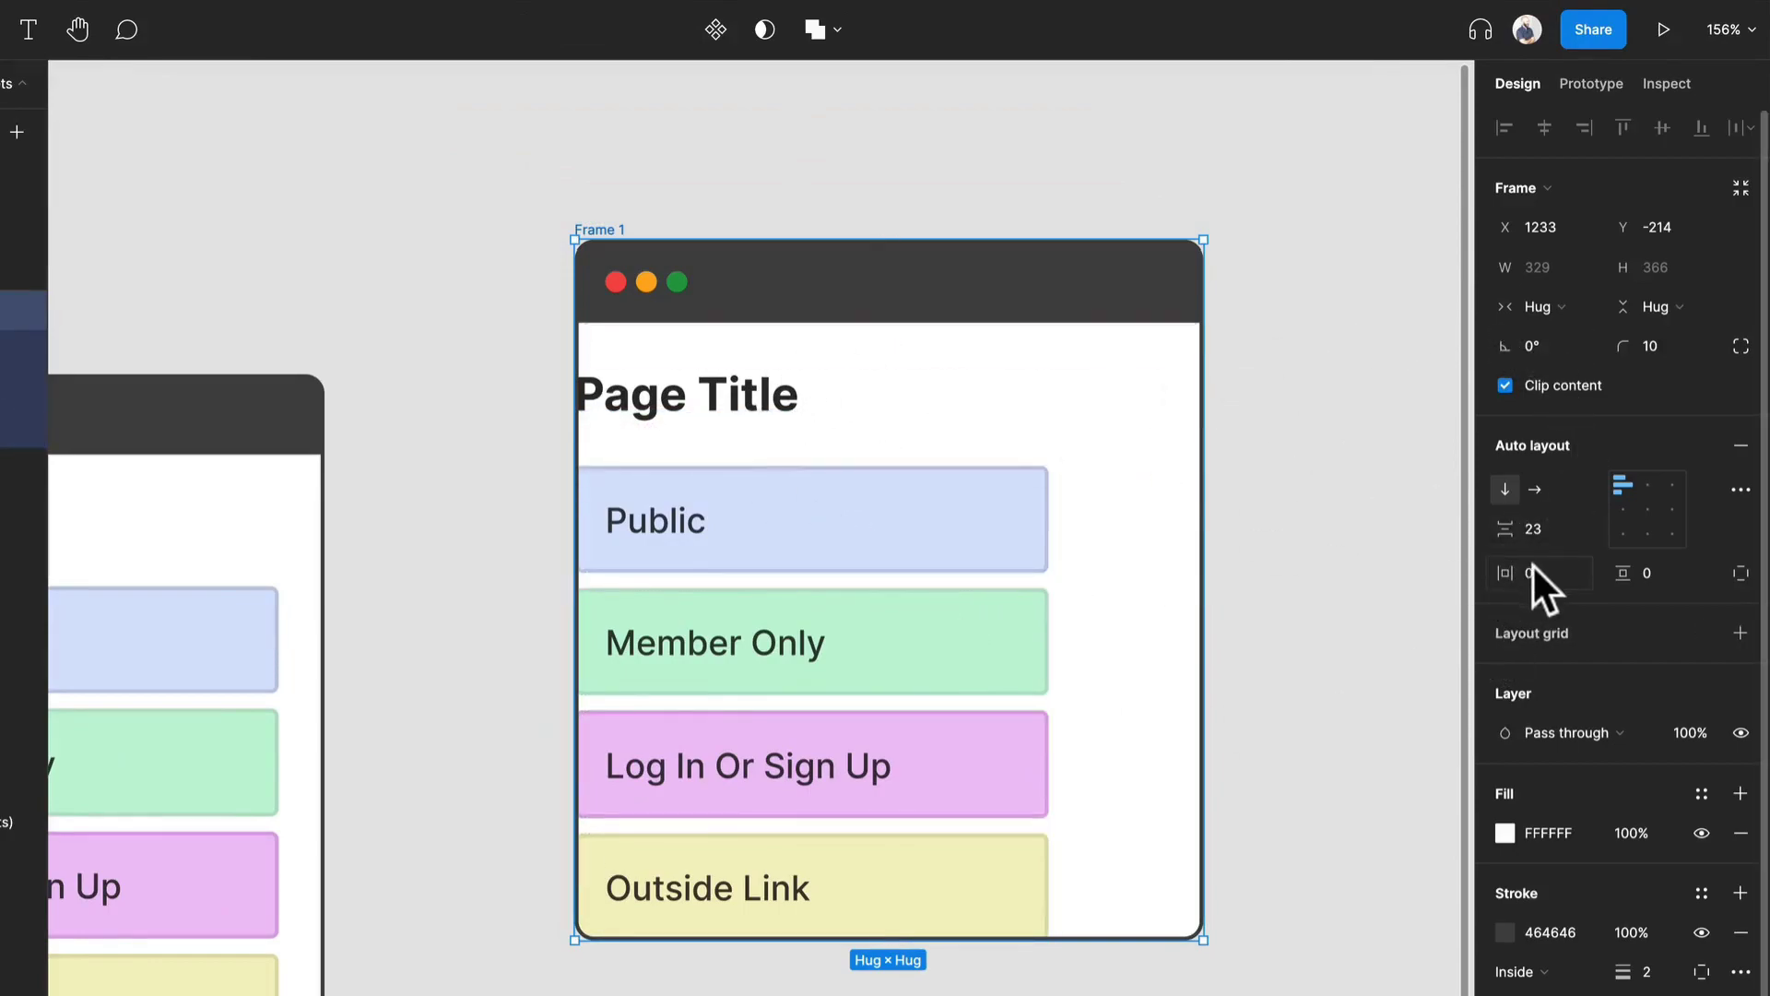
pyautogui.write('10')
pyautogui.press('Return')
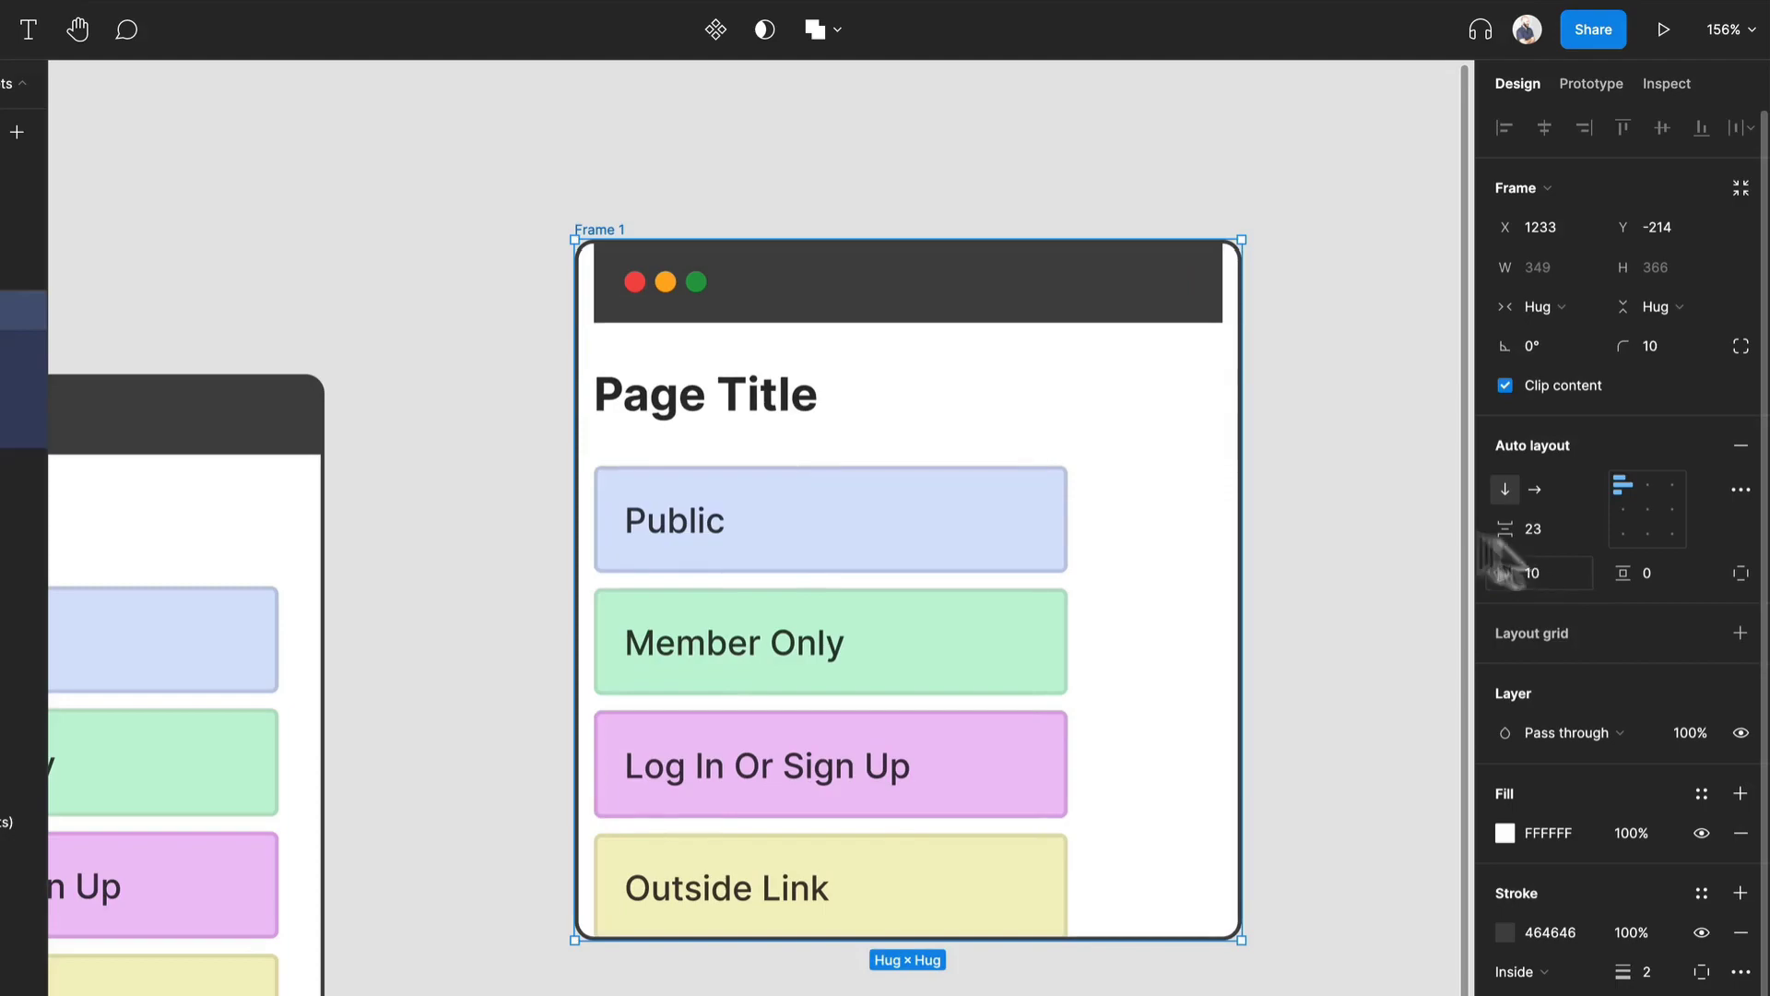
pyautogui.hotkey('ctrl', 'z')
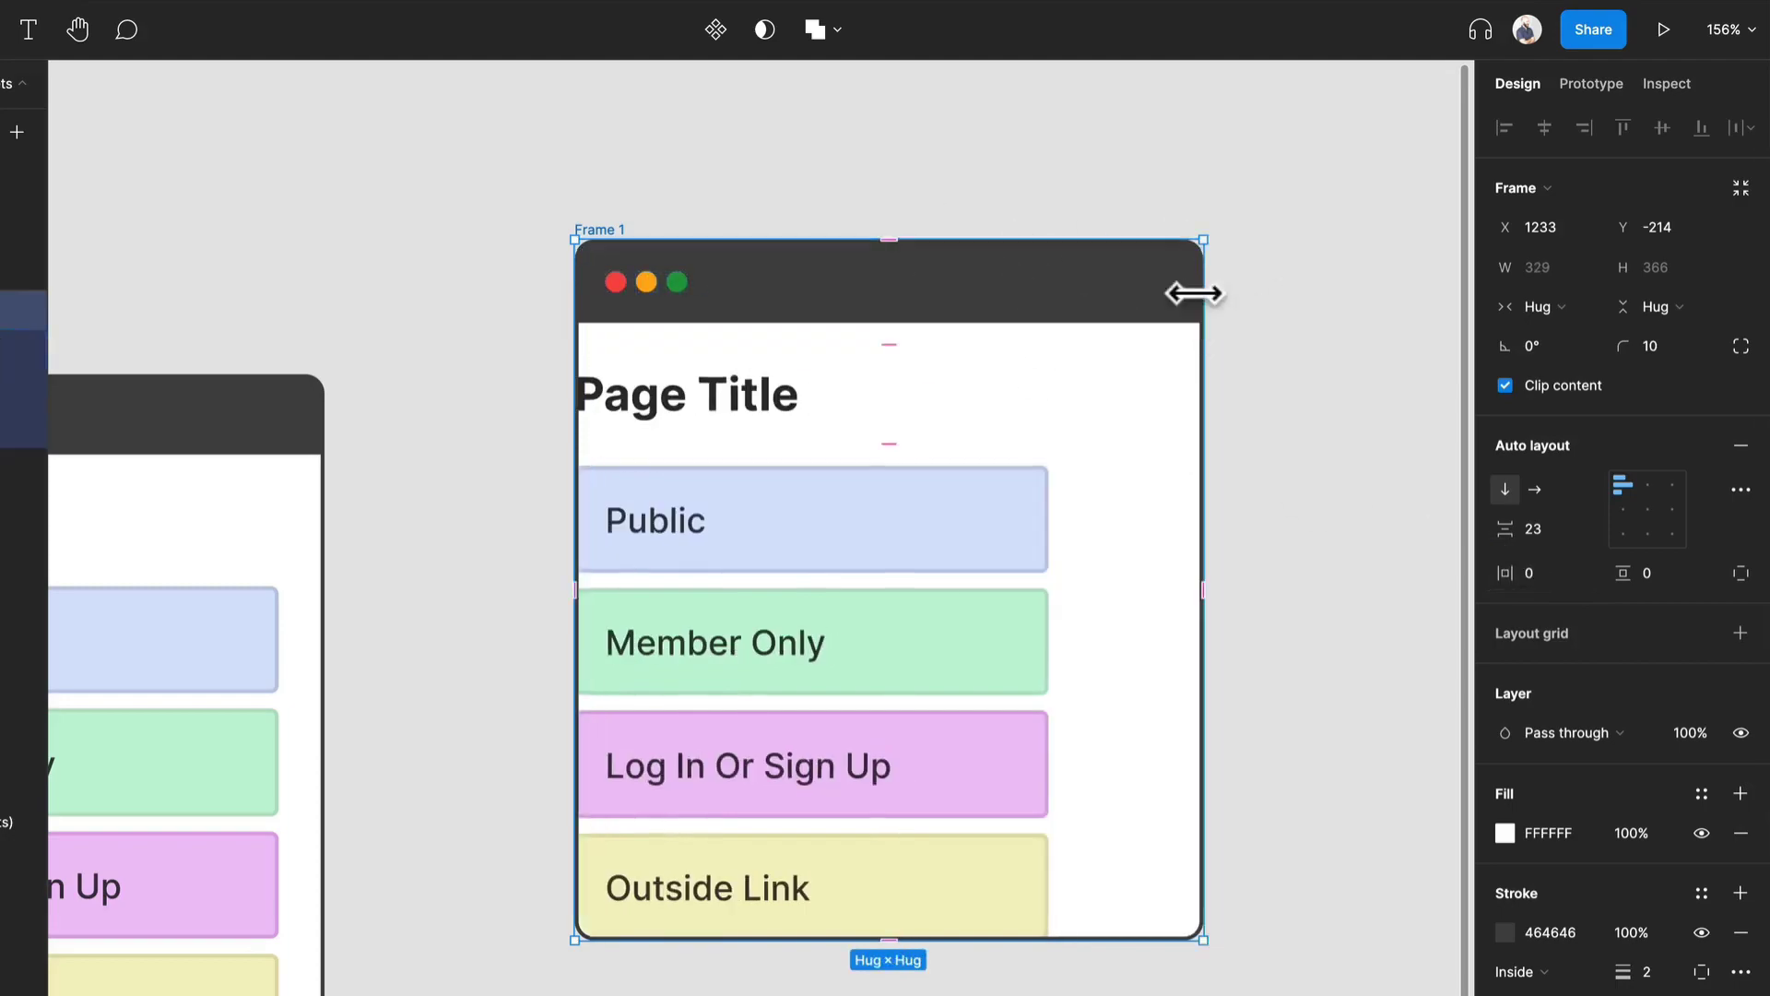
# Wrap the page title and the links list together in an auto layout frame and set its width to fill the container.
pyautogui.click(790, 410)
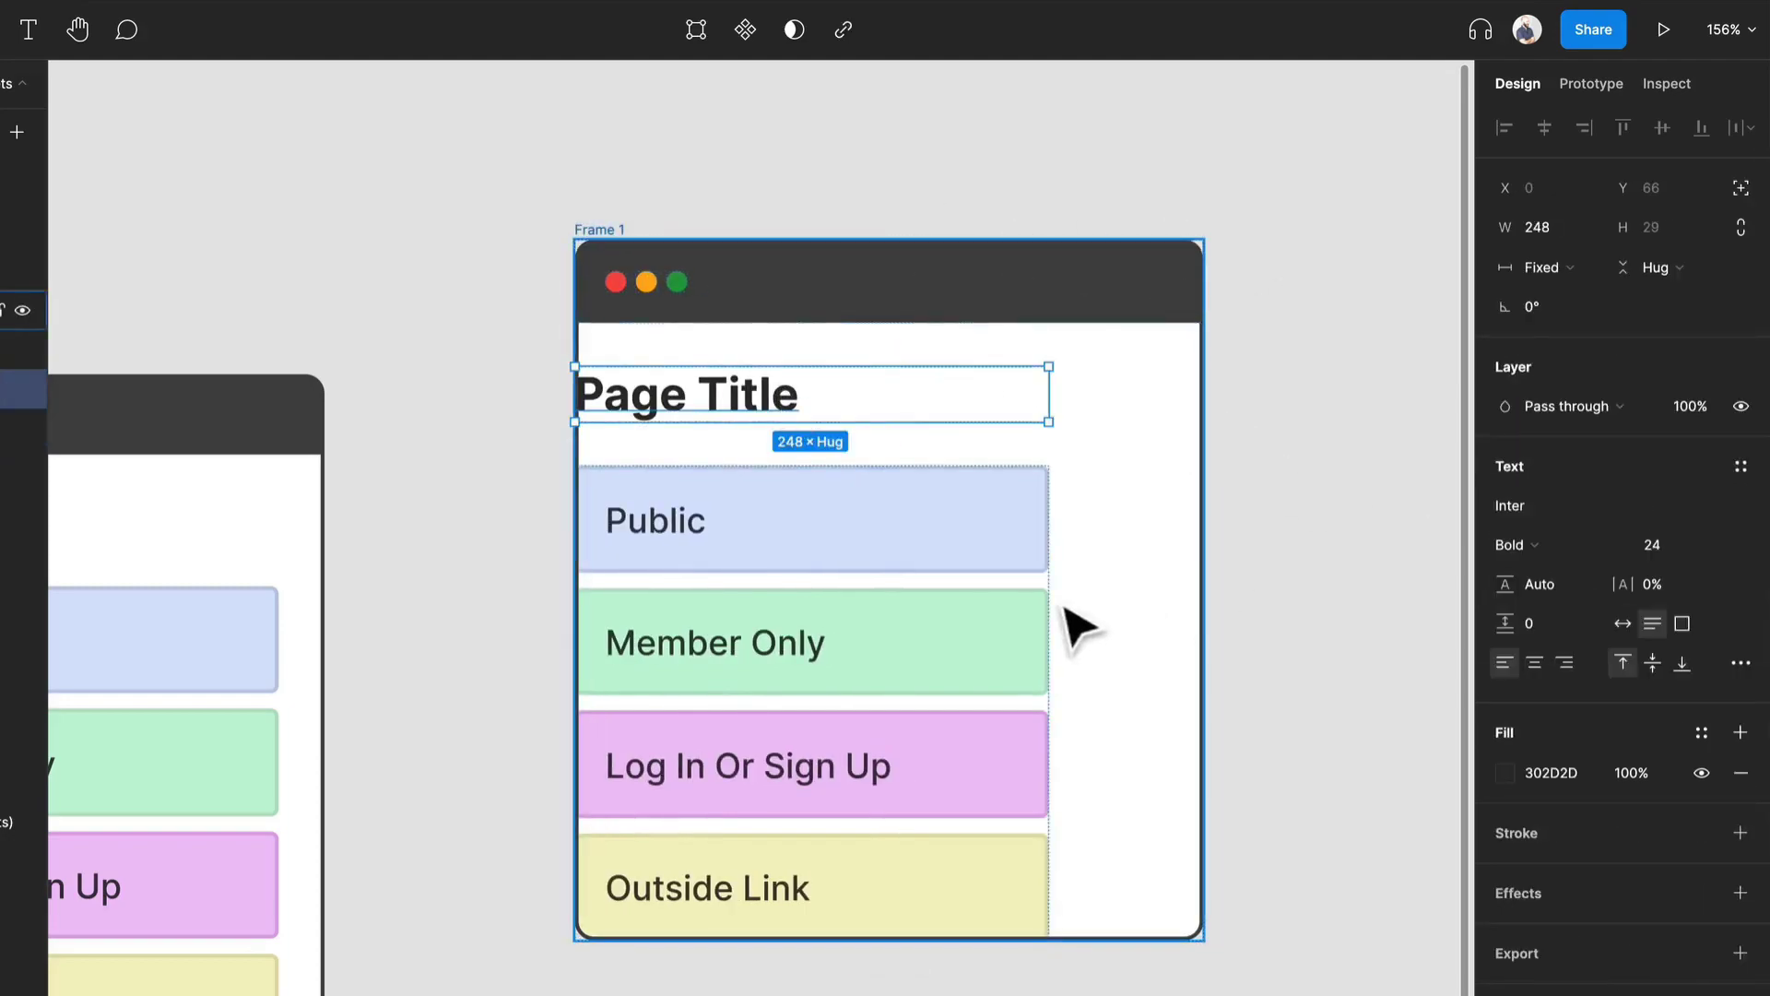
pyautogui.keyDown('shift'); pyautogui.click(1014, 559); pyautogui.keyUp('shift')
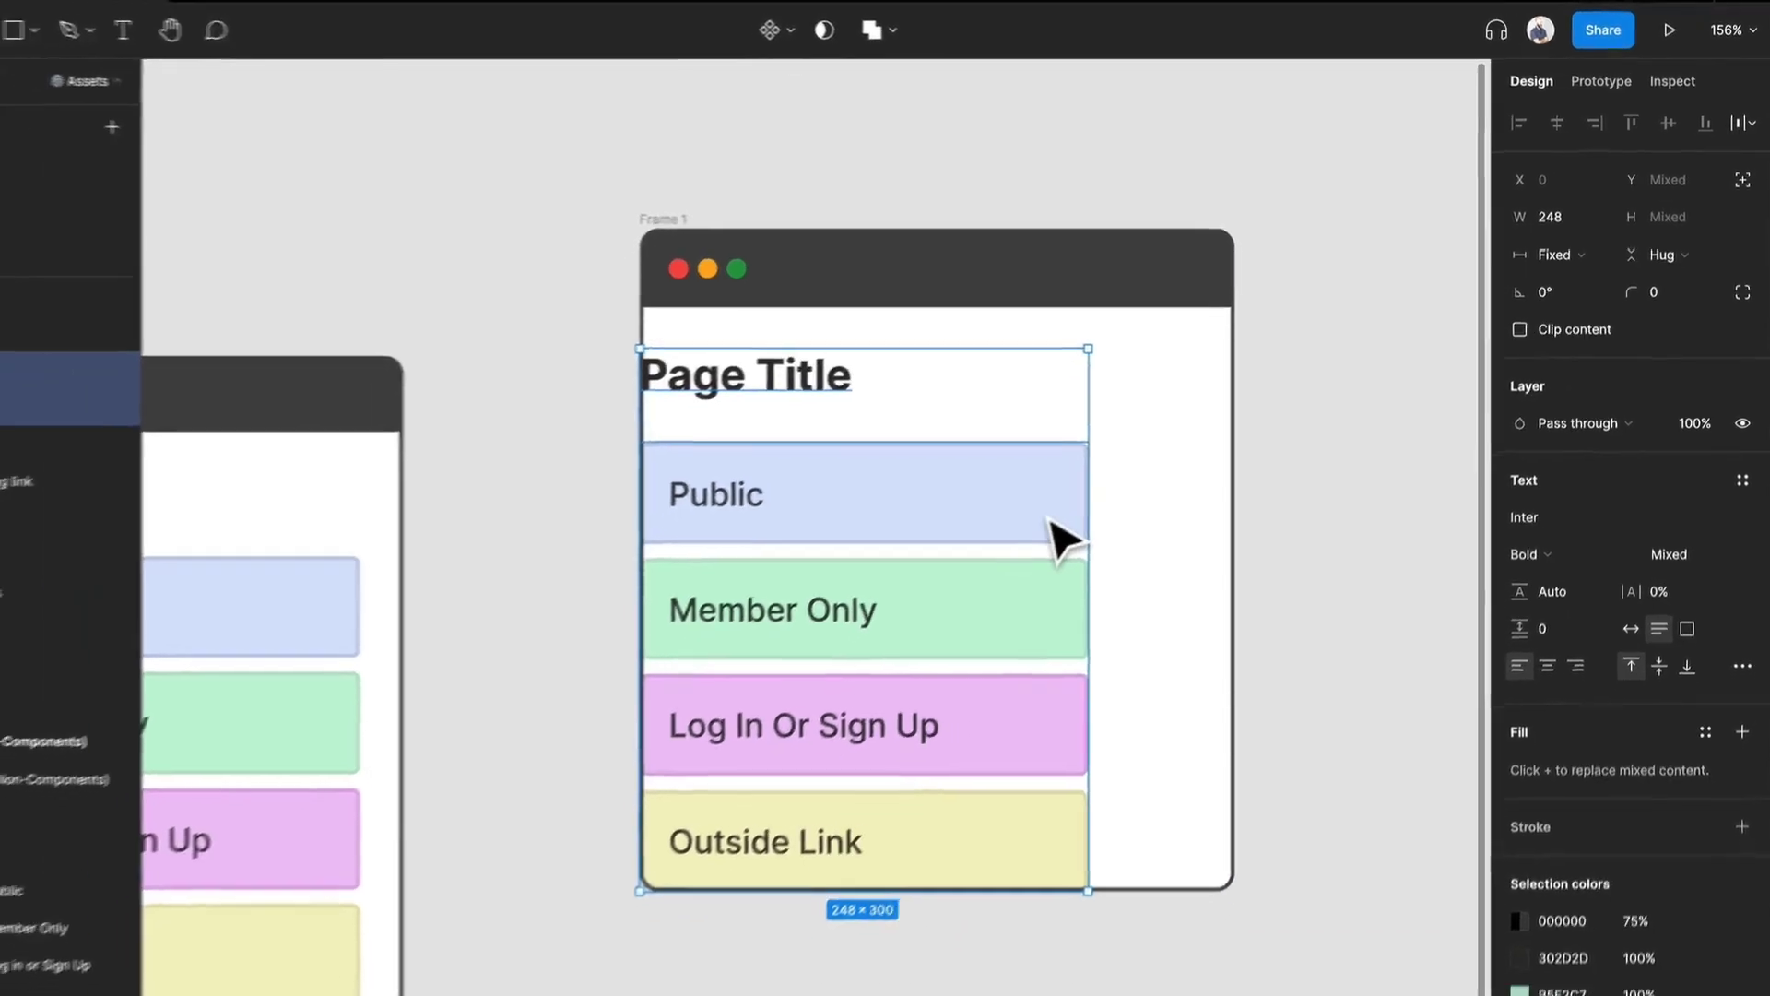
pyautogui.hotkey('shift', 'a')
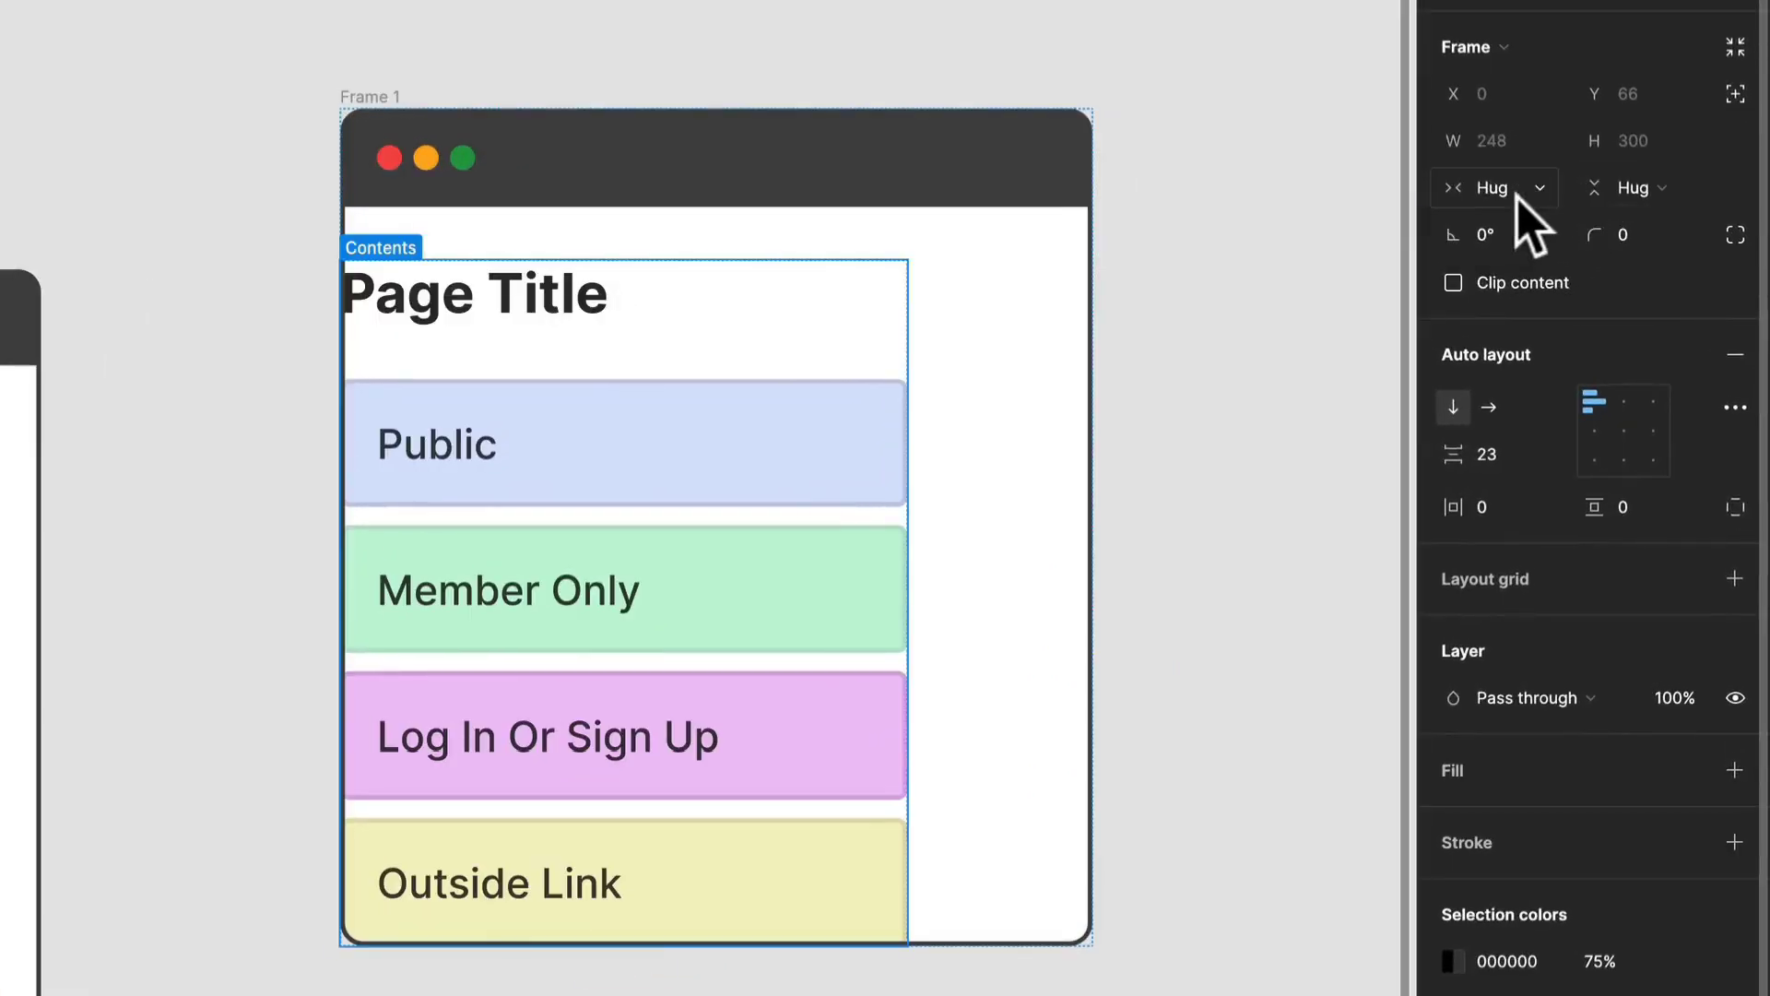
pyautogui.click(1570, 263)
pyautogui.click(1538, 243)
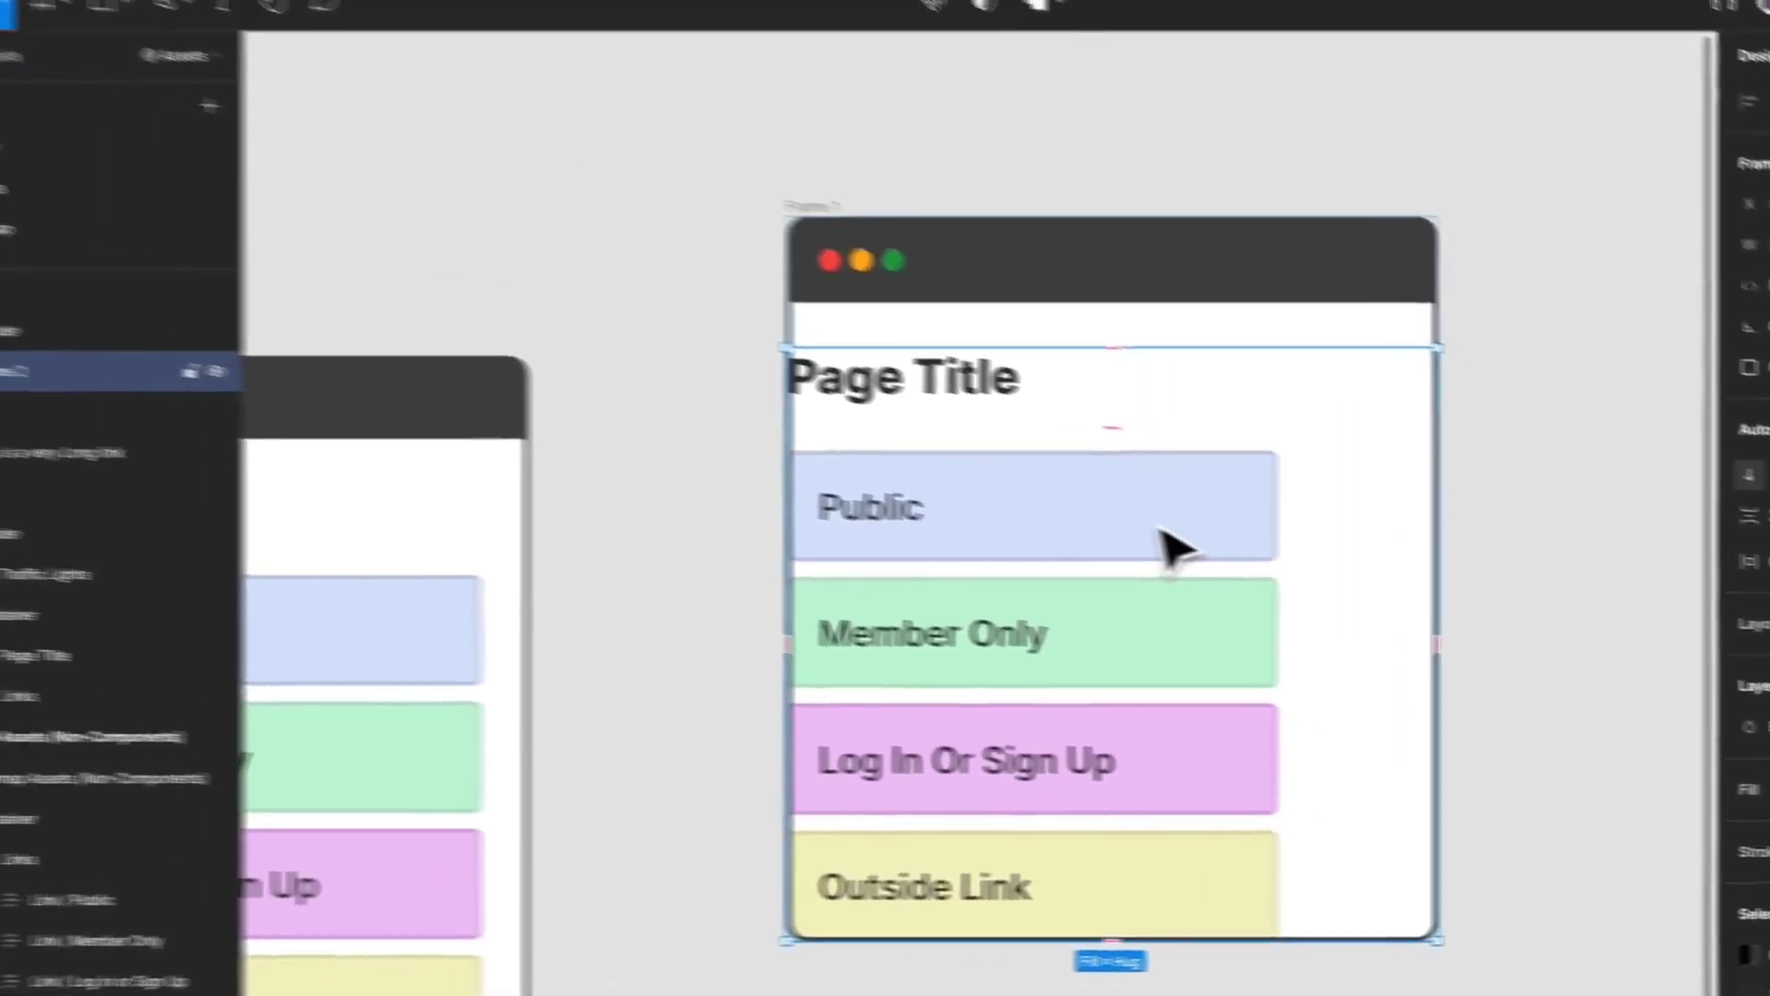
# Set both the page title and the links list to fill the width of their new container.
pyautogui.click(1163, 534)
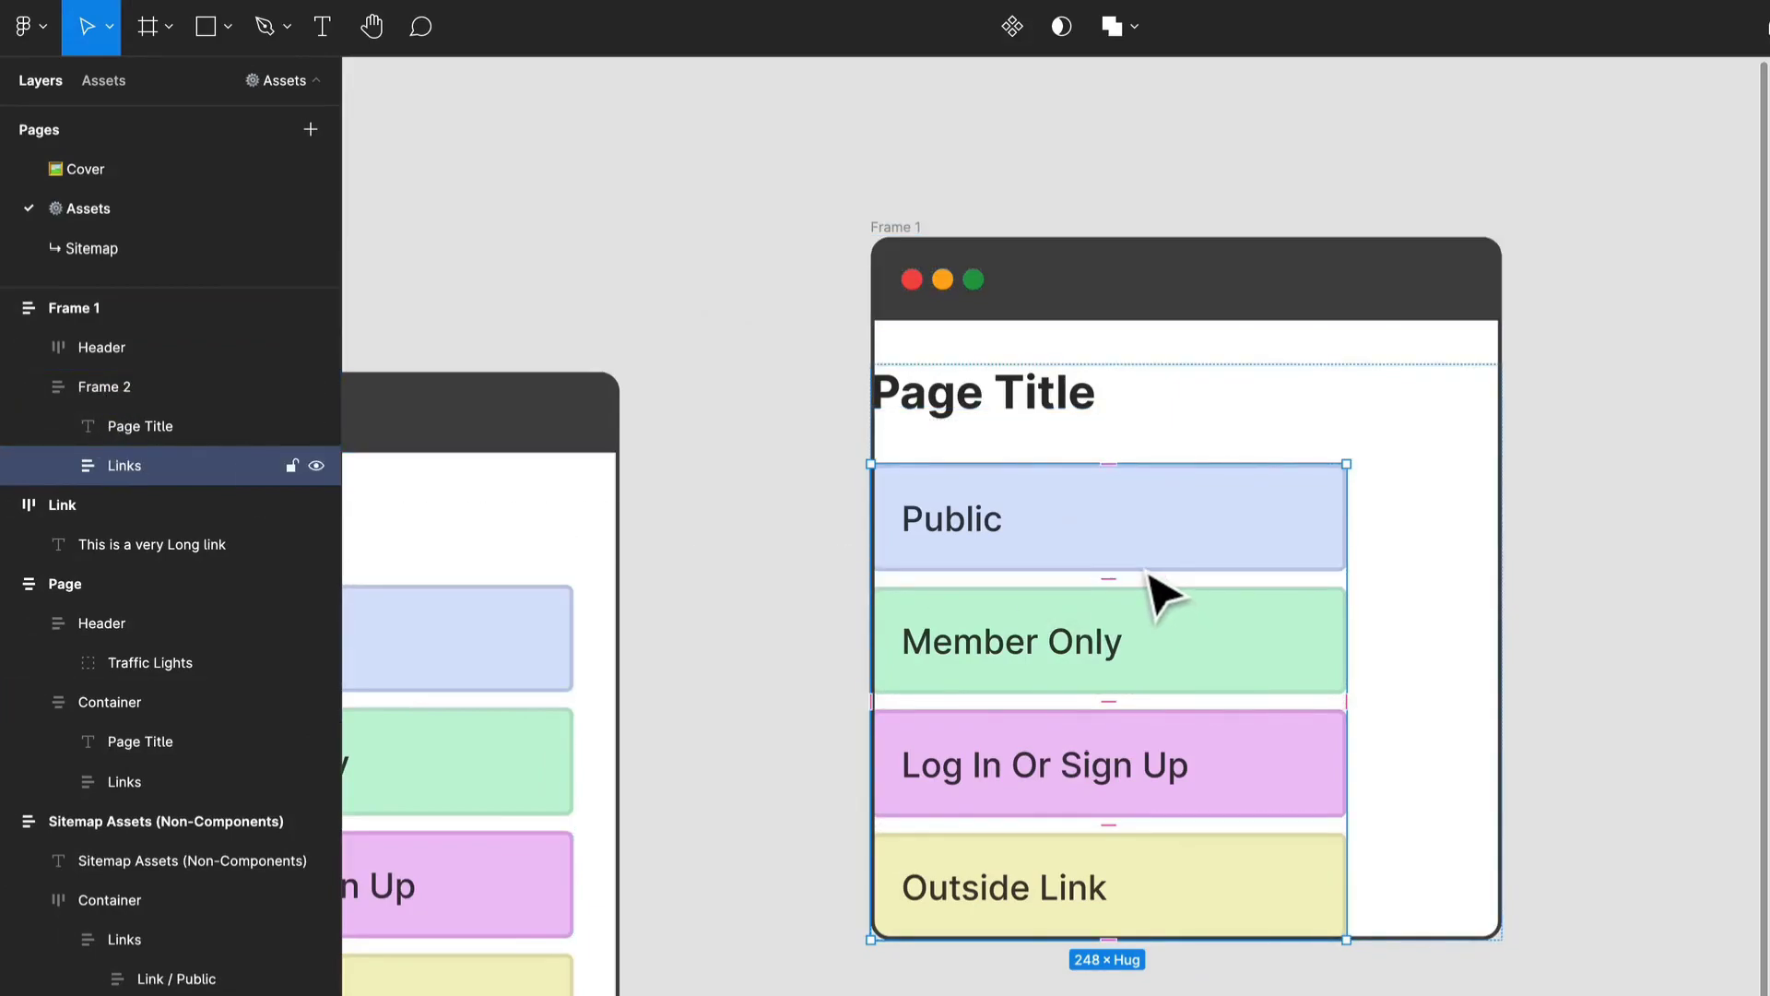
pyautogui.hotkey('ctrl', 'a')
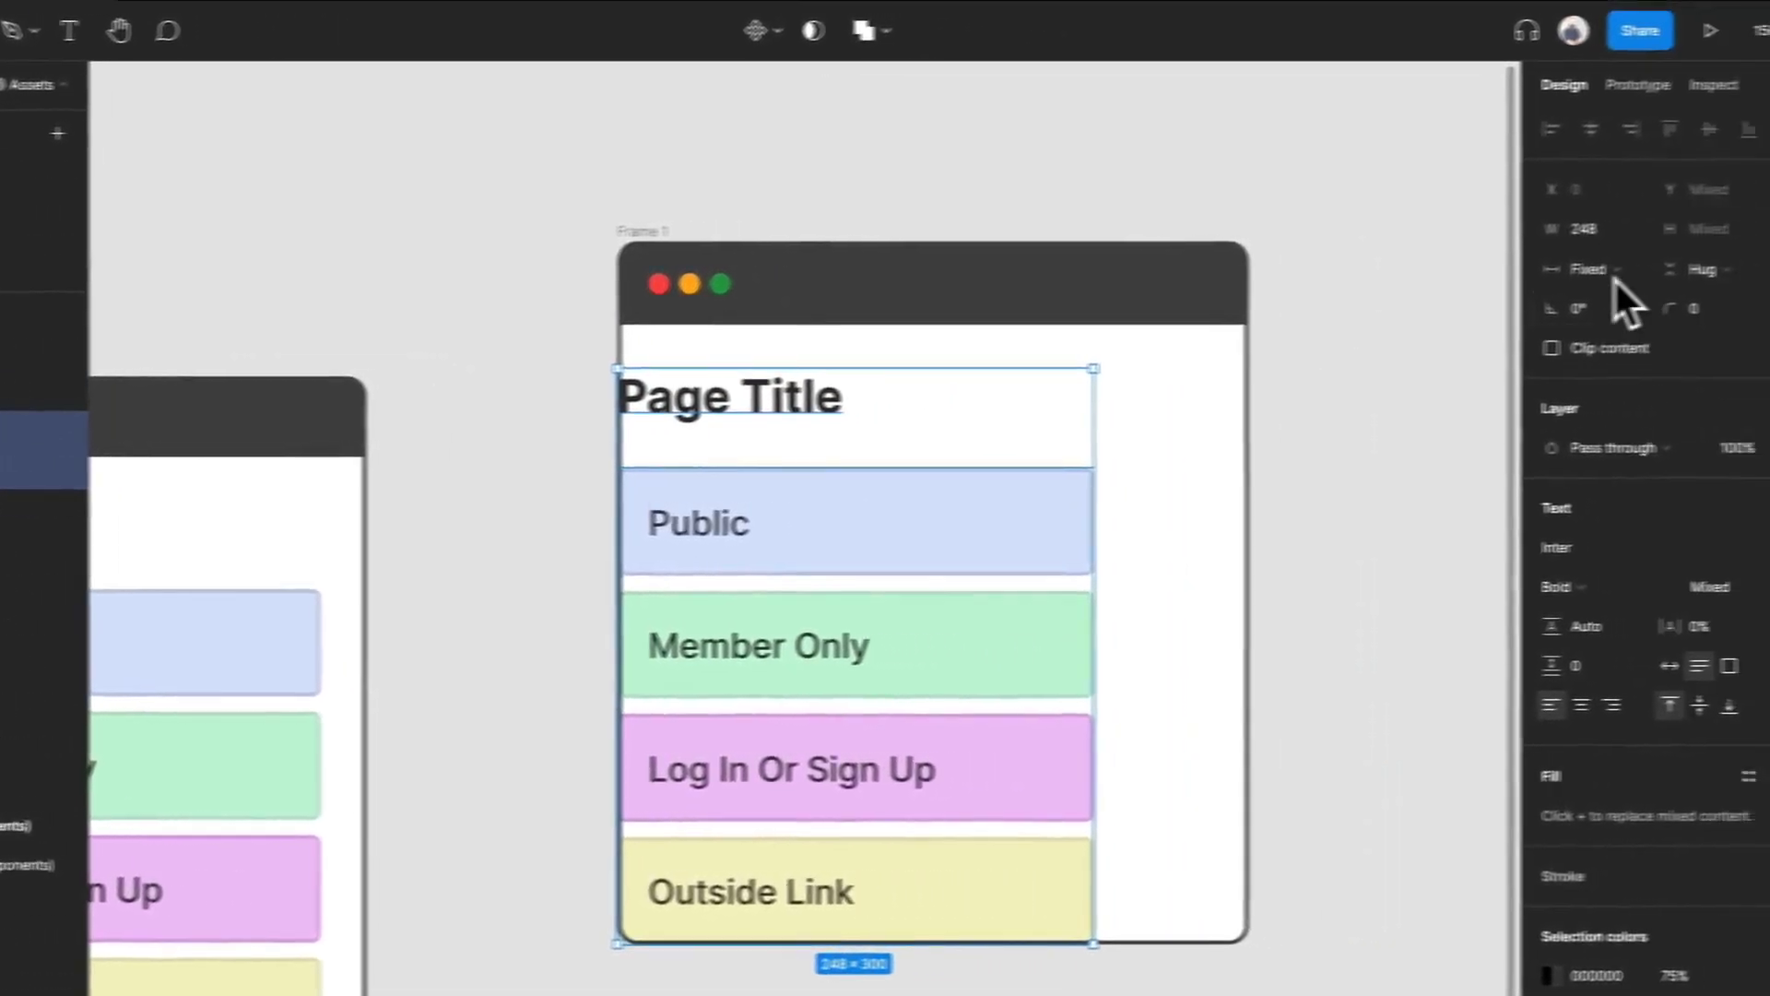
pyautogui.click(1612, 272)
pyautogui.click(1616, 313)
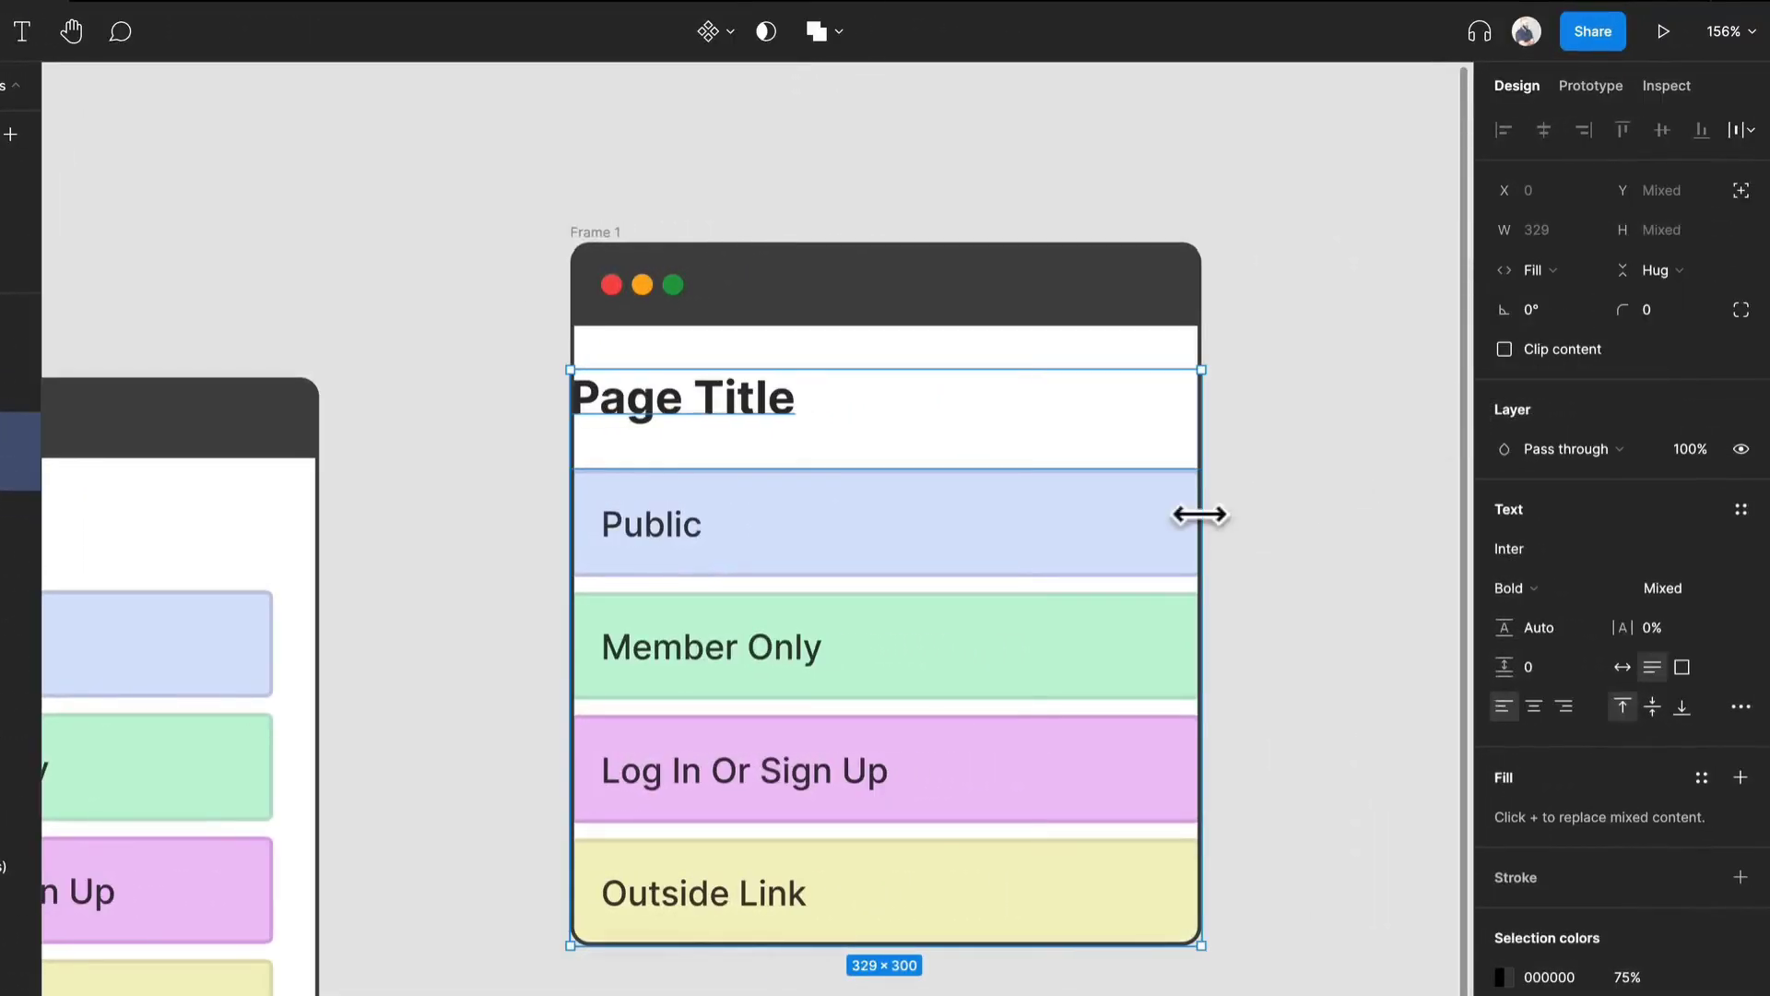
pyautogui.click(1249, 537)
# Set the title-and-links frame's item spacing to 16 and its horizontal and vertical padding to 16.
pyautogui.click(1116, 438)
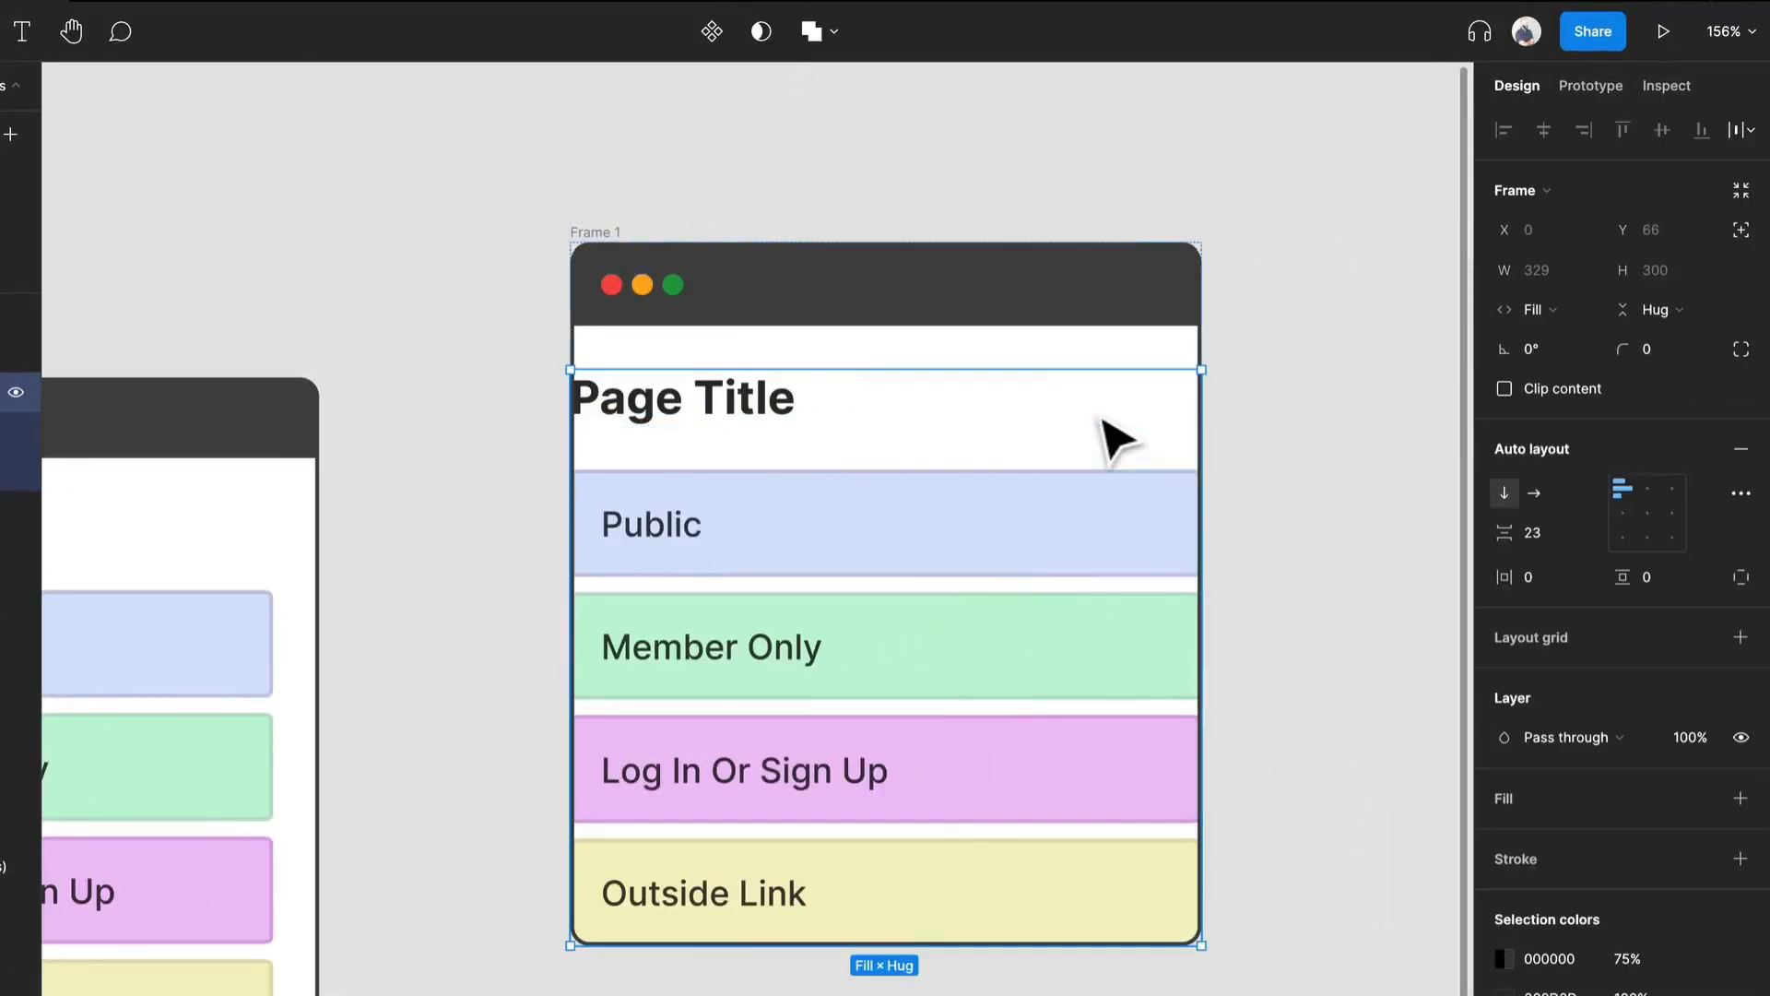
pyautogui.click(1551, 531)
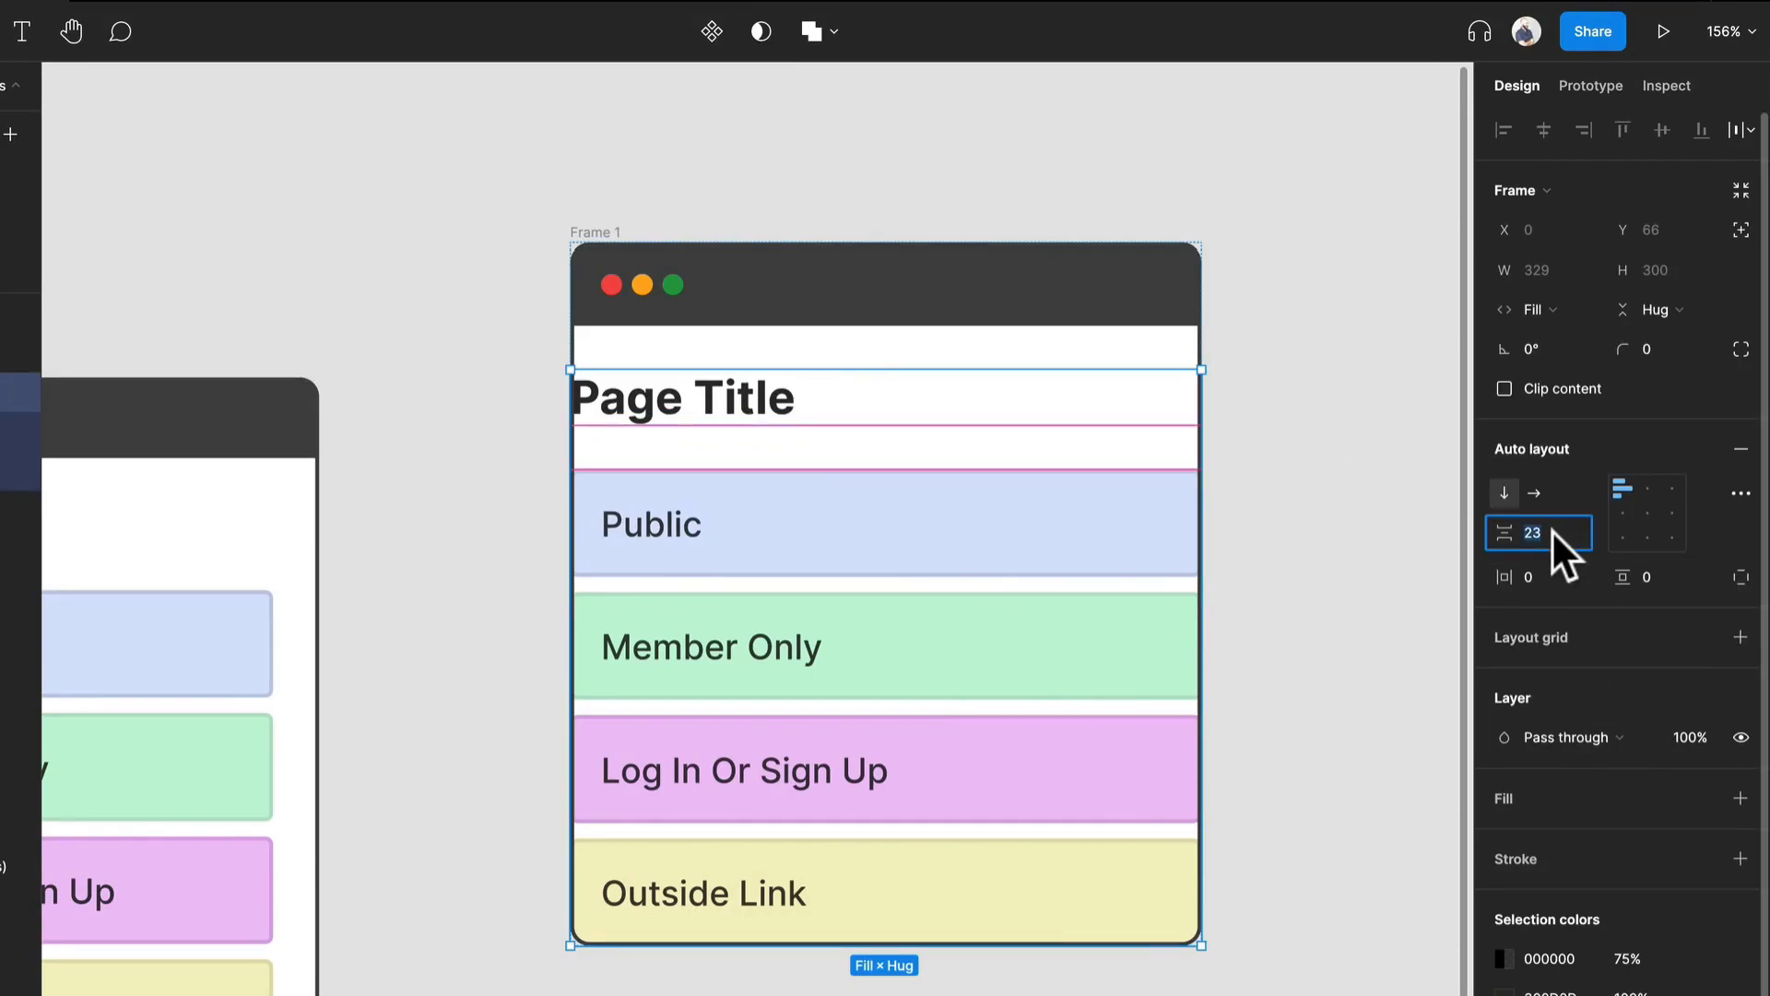
pyautogui.write('16')
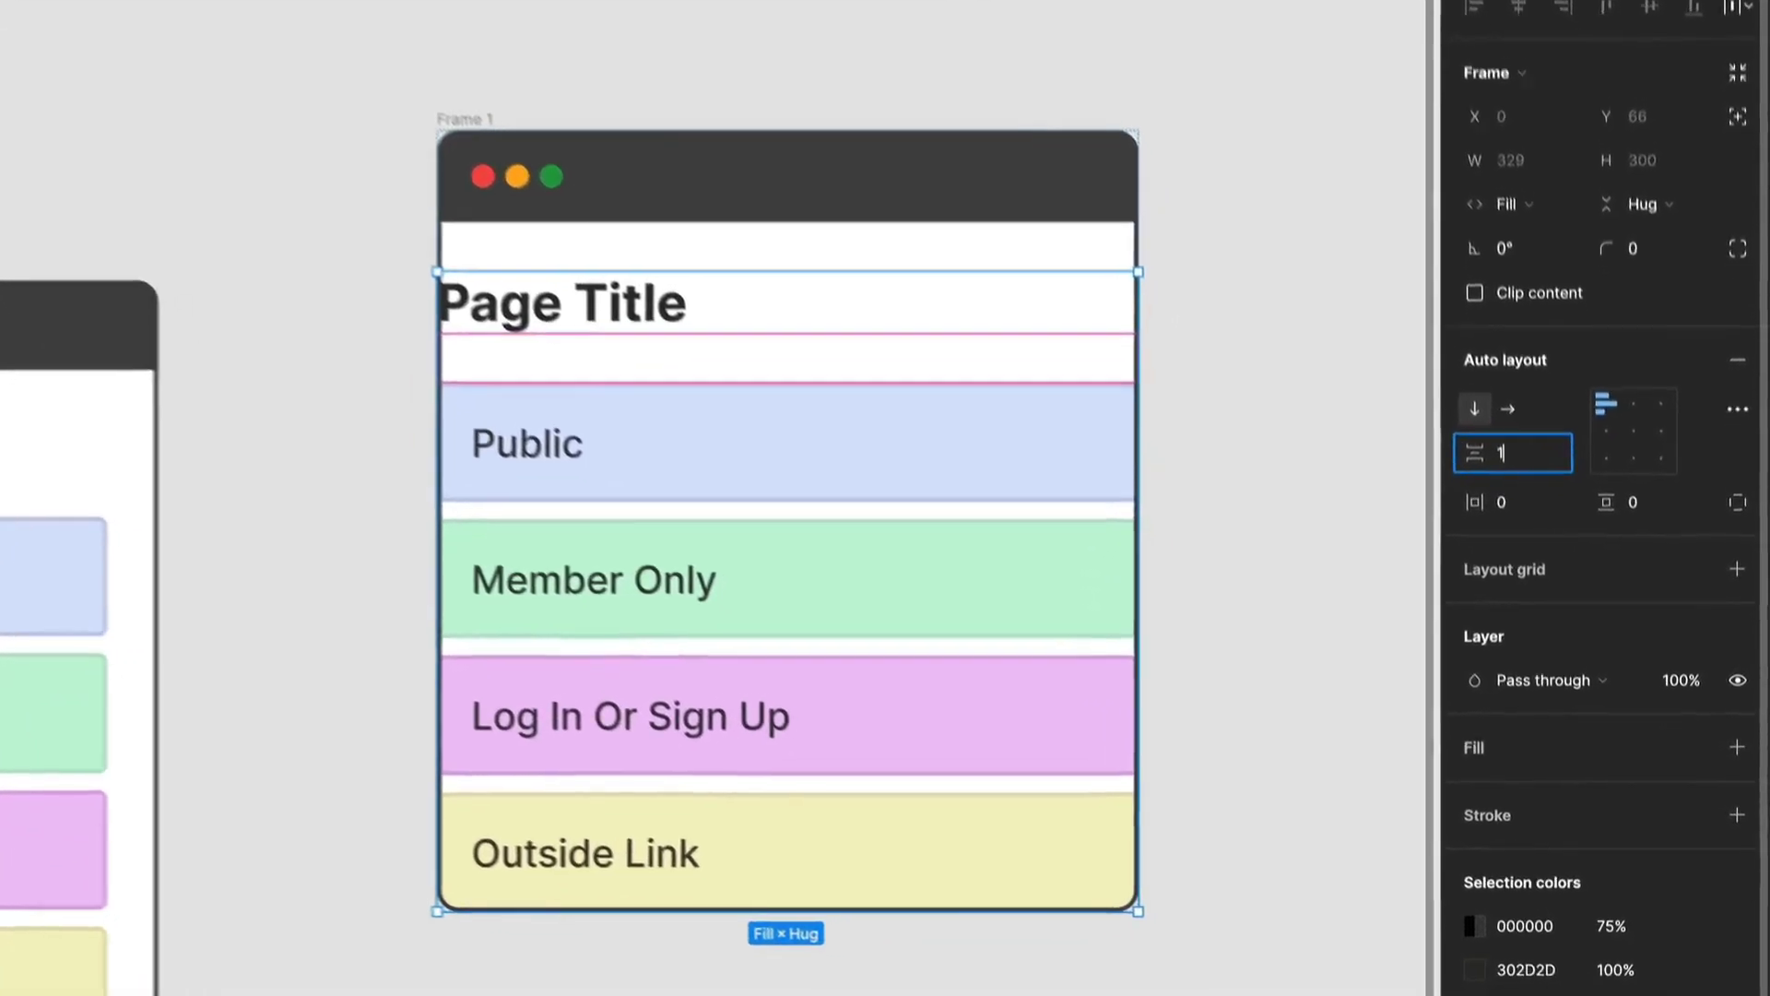
pyautogui.press('Return')
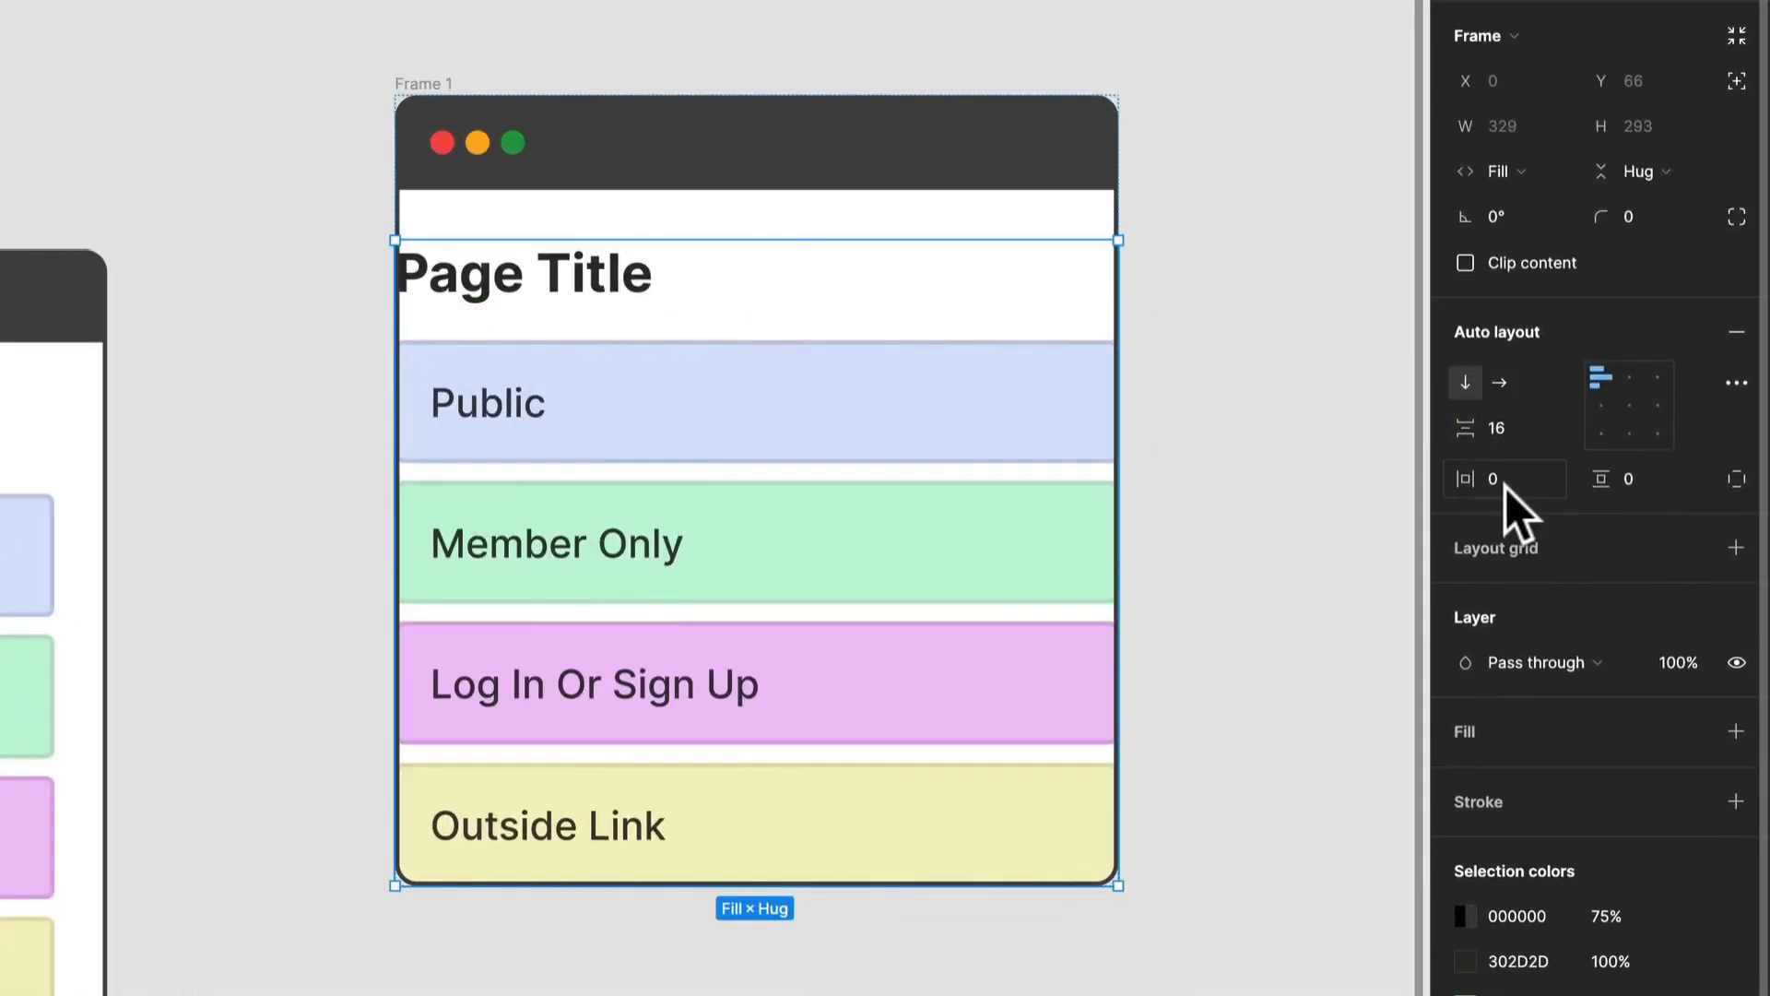
pyautogui.write('16')
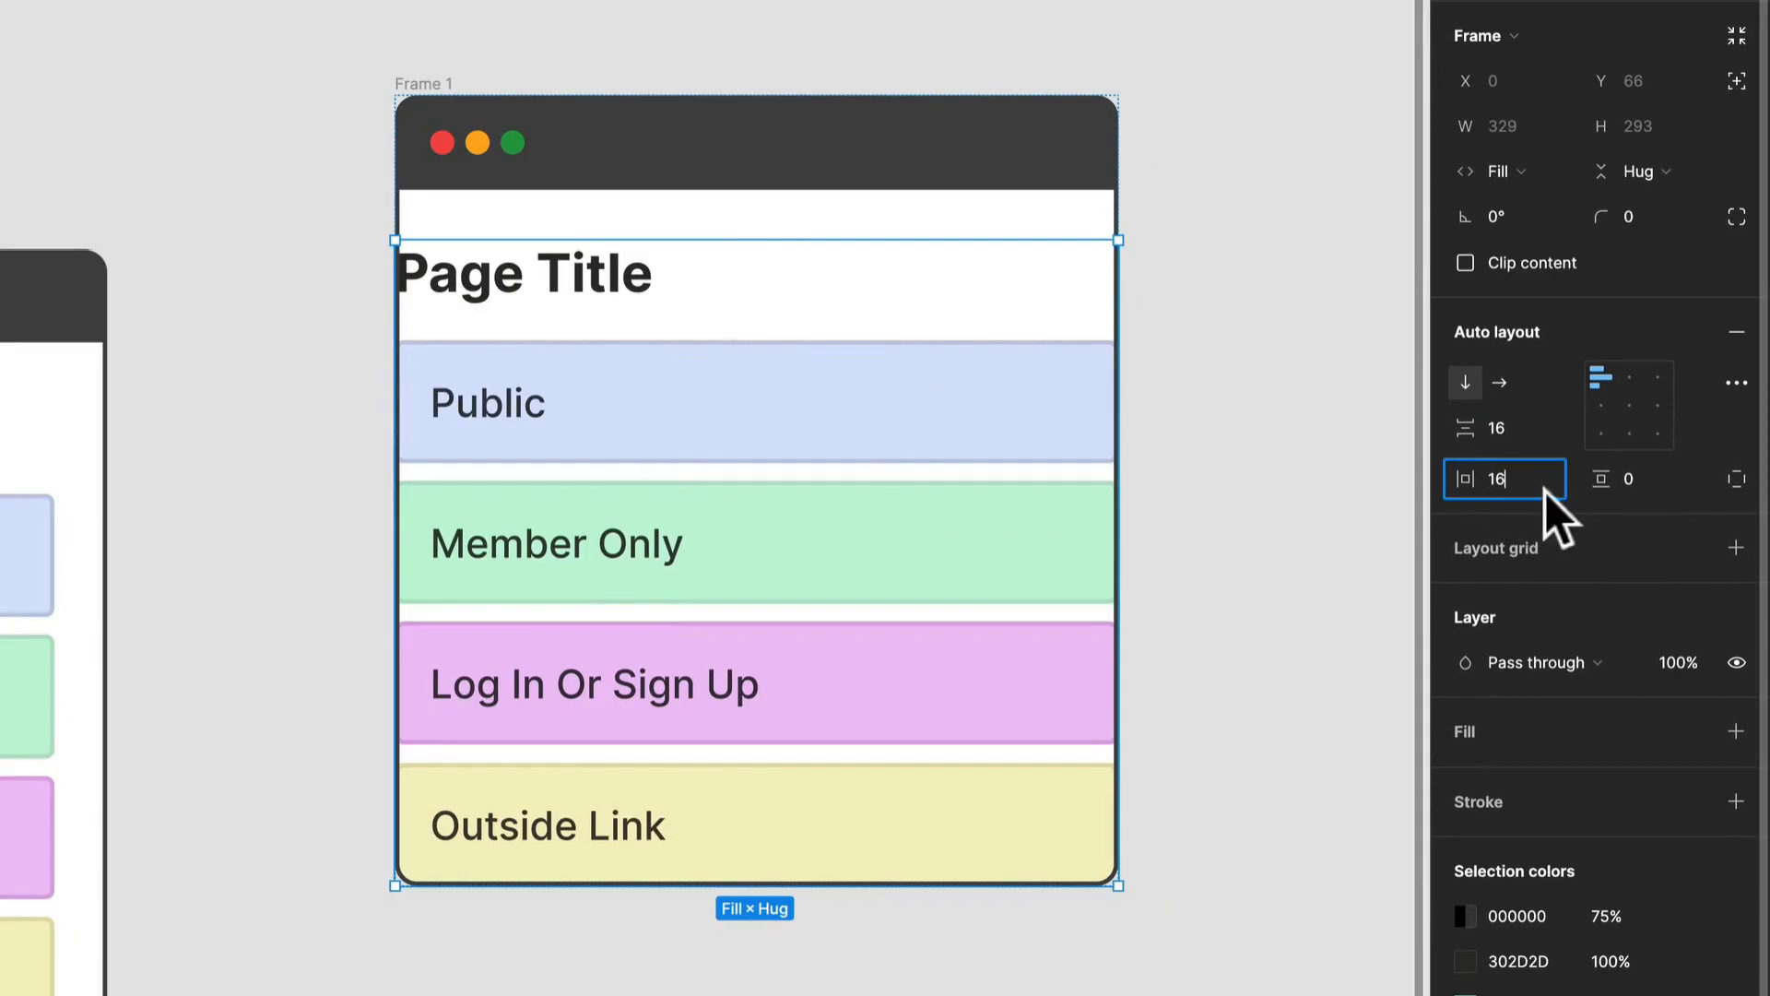
pyautogui.click(1656, 479)
pyautogui.write('16')
pyautogui.press('Return')
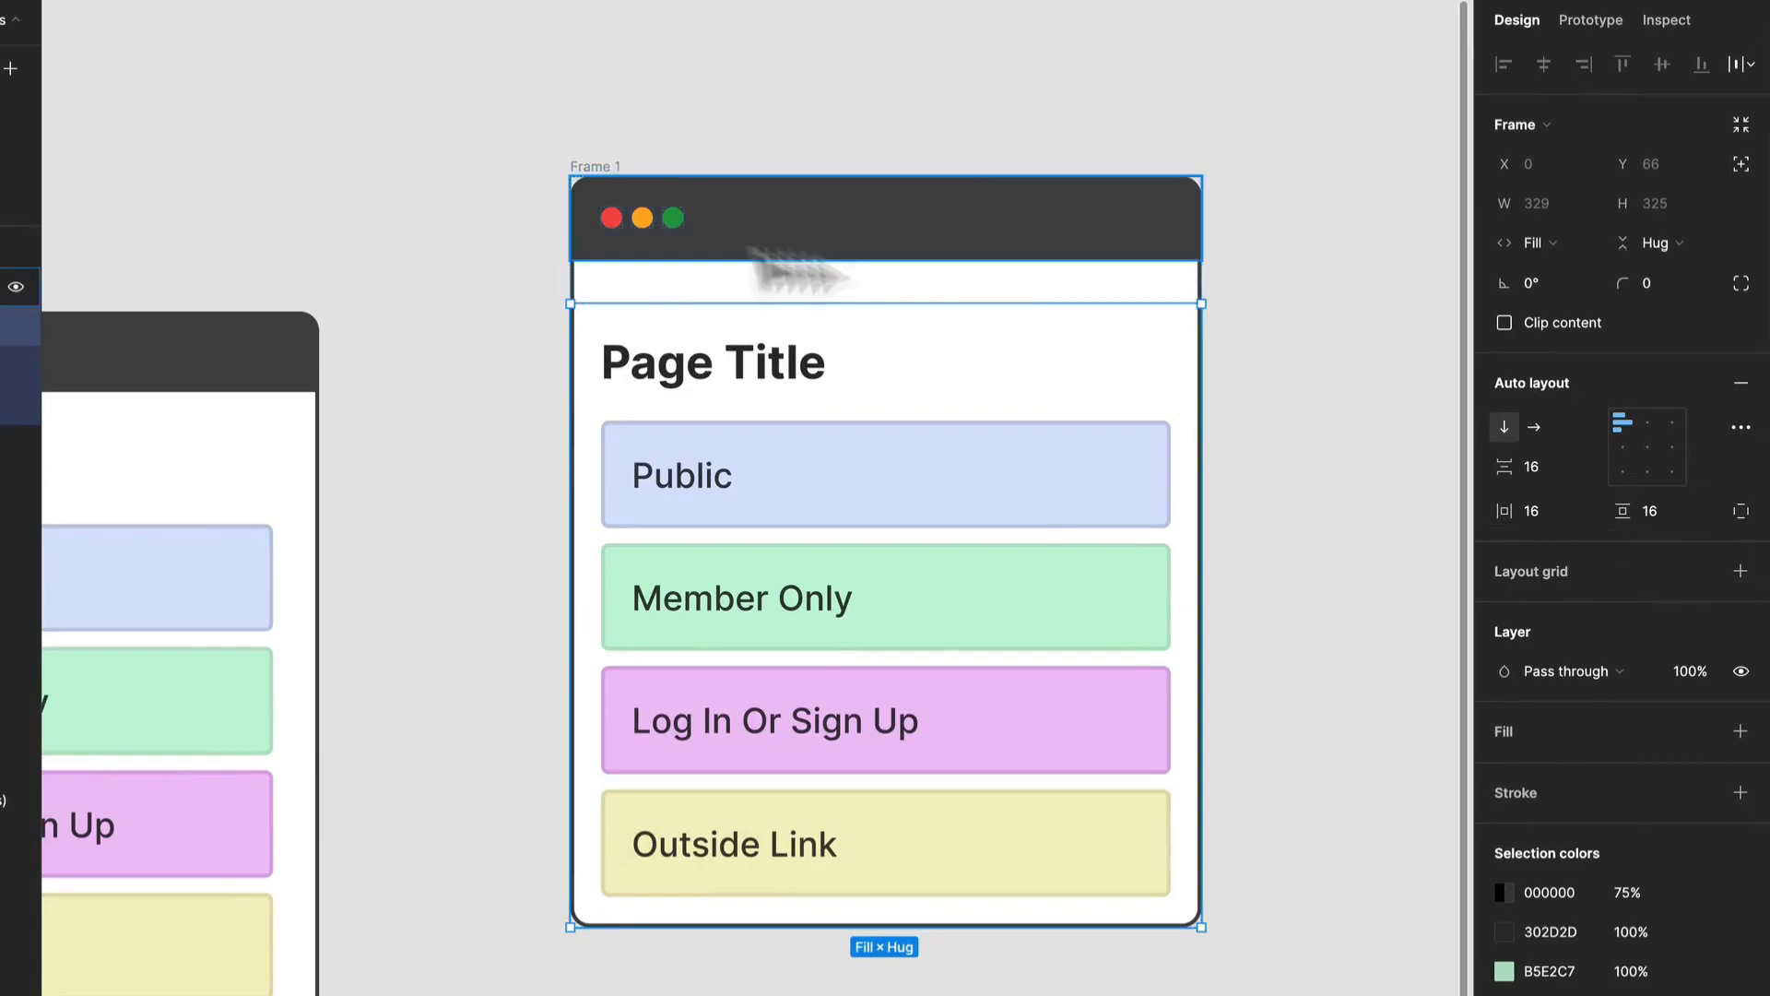
# Set the outer frame's item spacing to 0 so the content sits directly beneath the header.
pyautogui.click(606, 168)
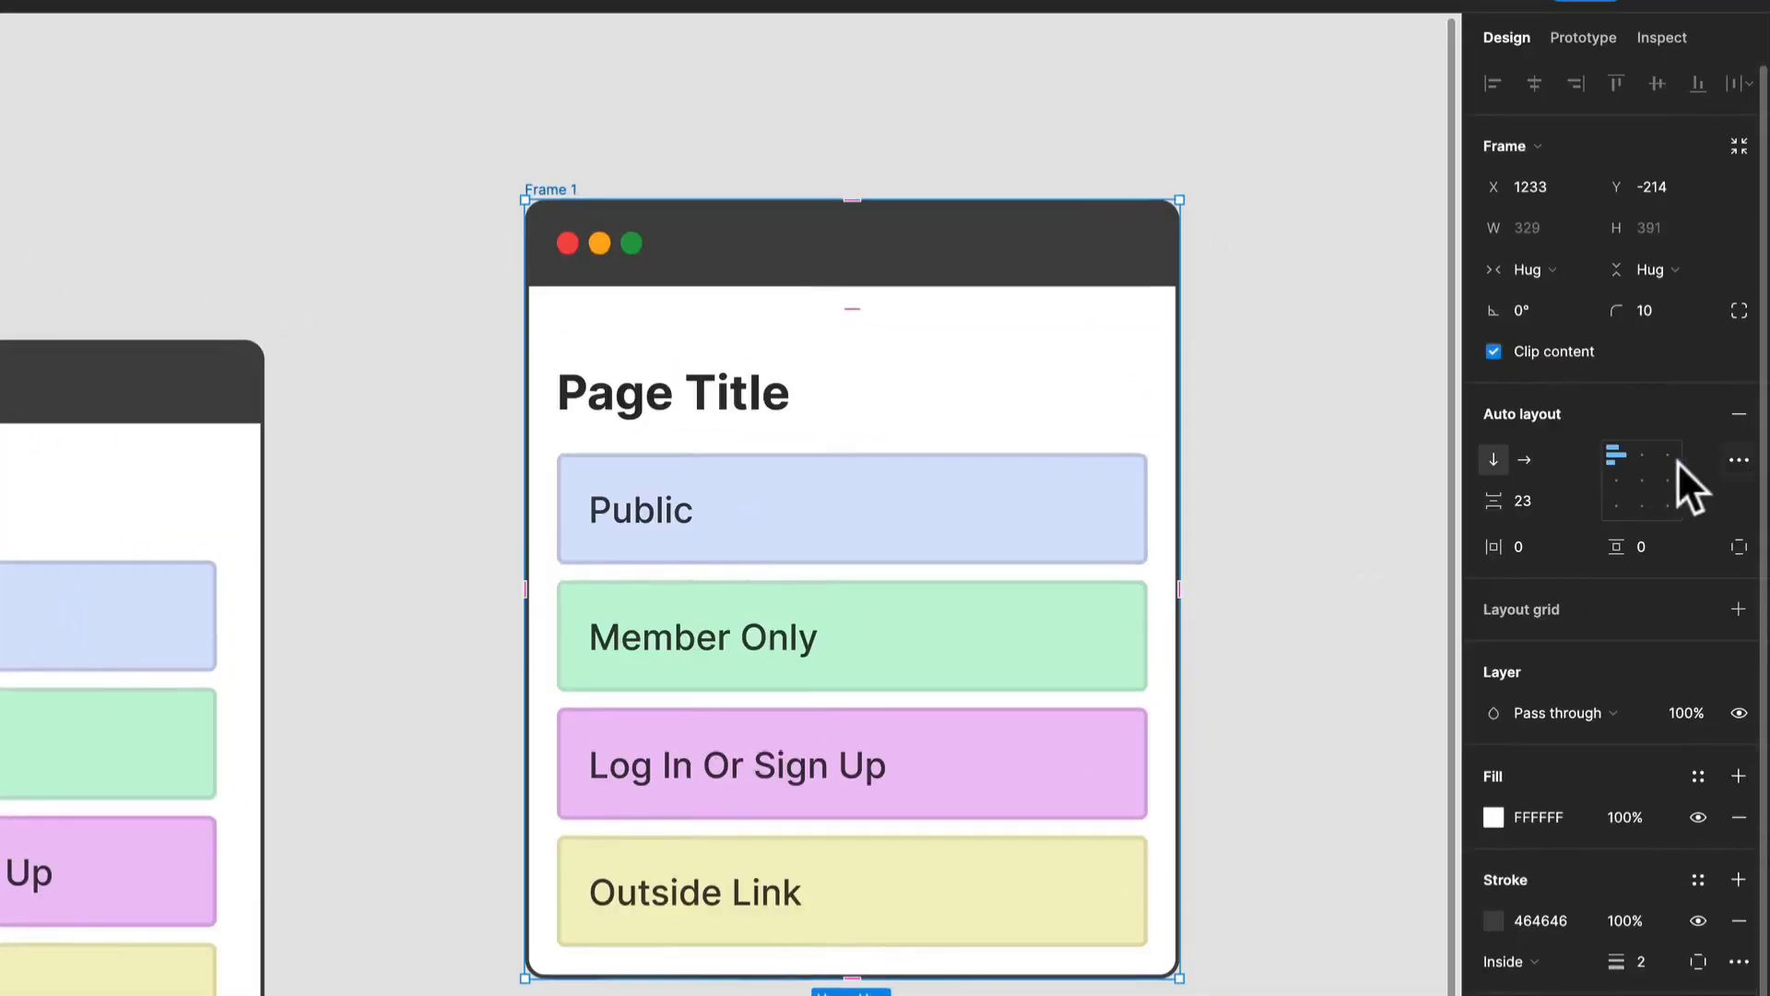
pyautogui.click(1545, 490)
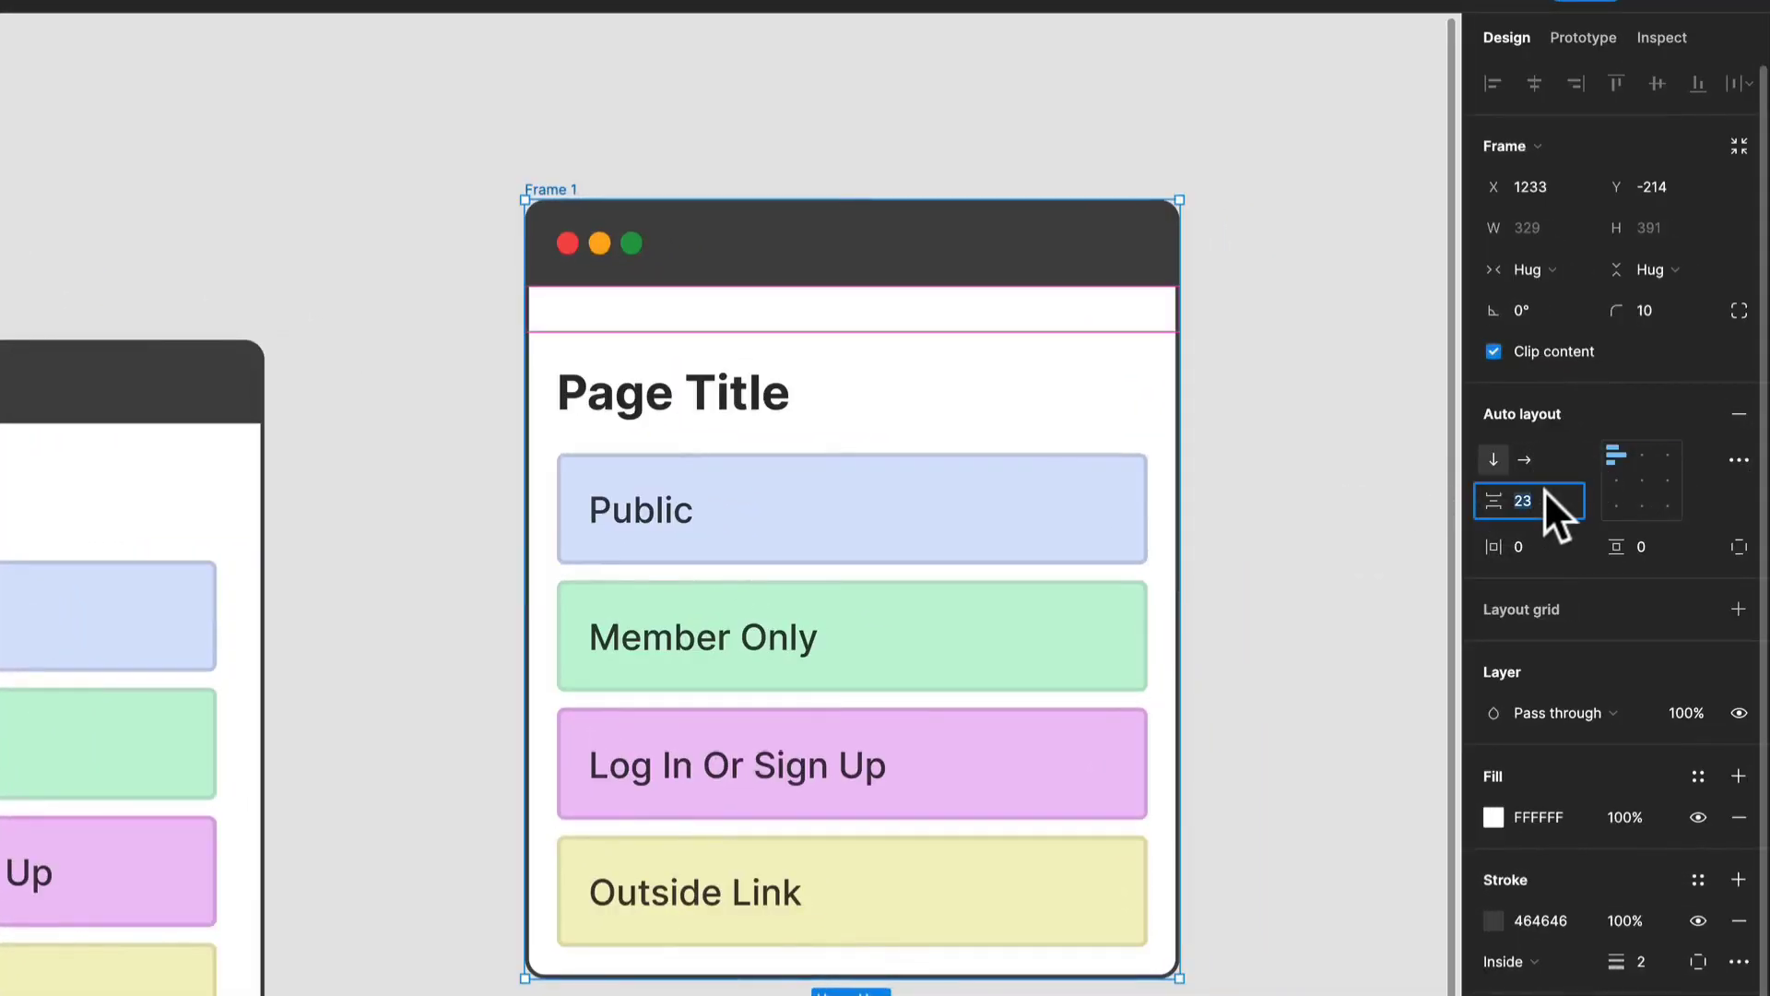
pyautogui.write('0')
pyautogui.press('Return')
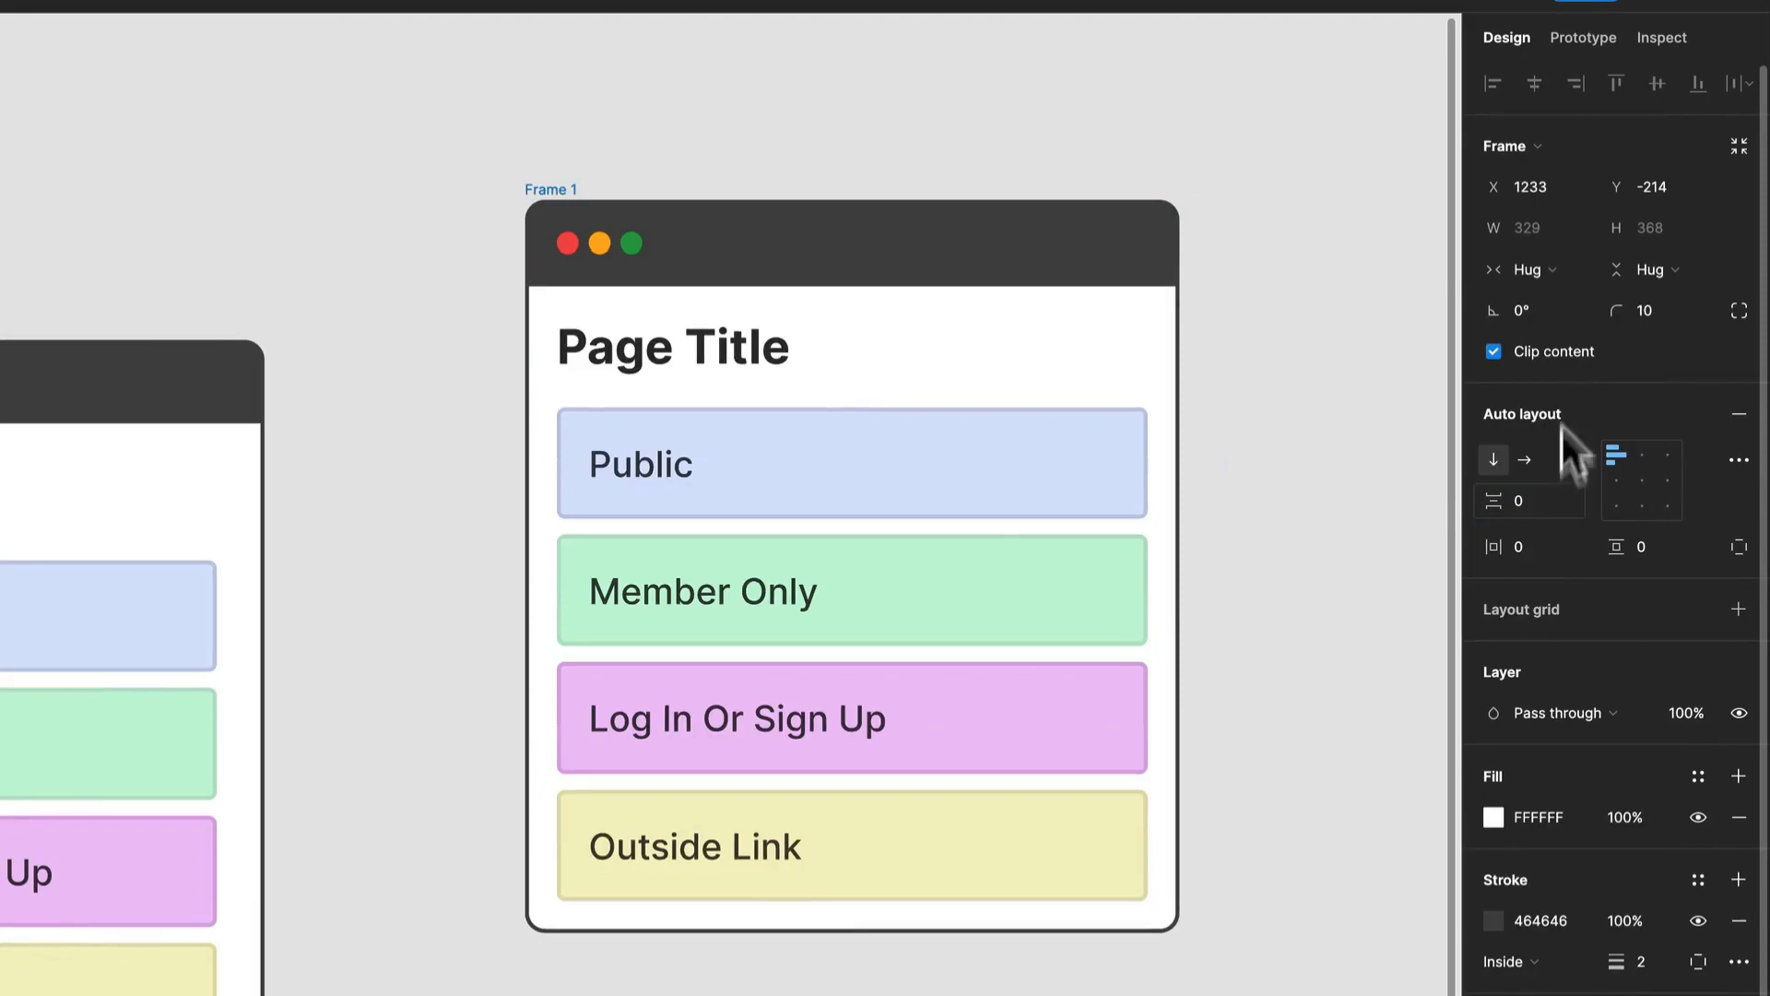
pyautogui.click(1380, 275)
# Widen the outer frame to about 388 and set its dark header bar to fill the container's width.
pyautogui.click(731, 240)
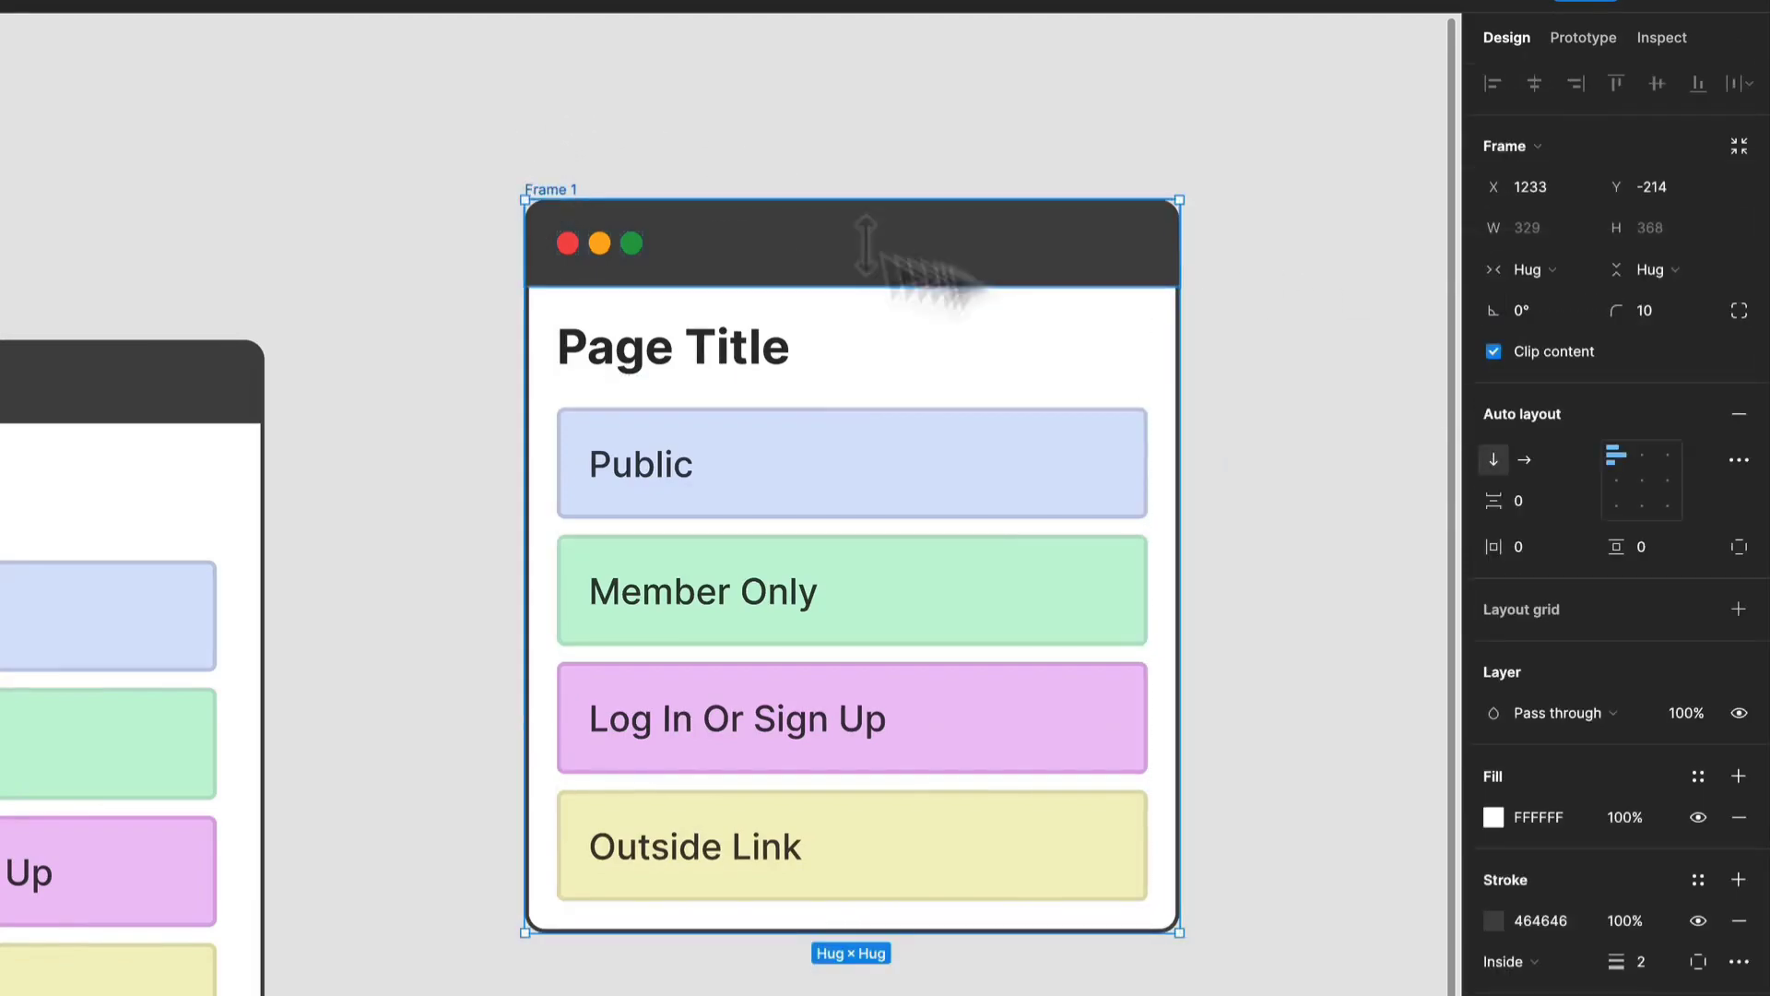
pyautogui.moveTo(1175, 336); pyautogui.dragTo(1125, 439)
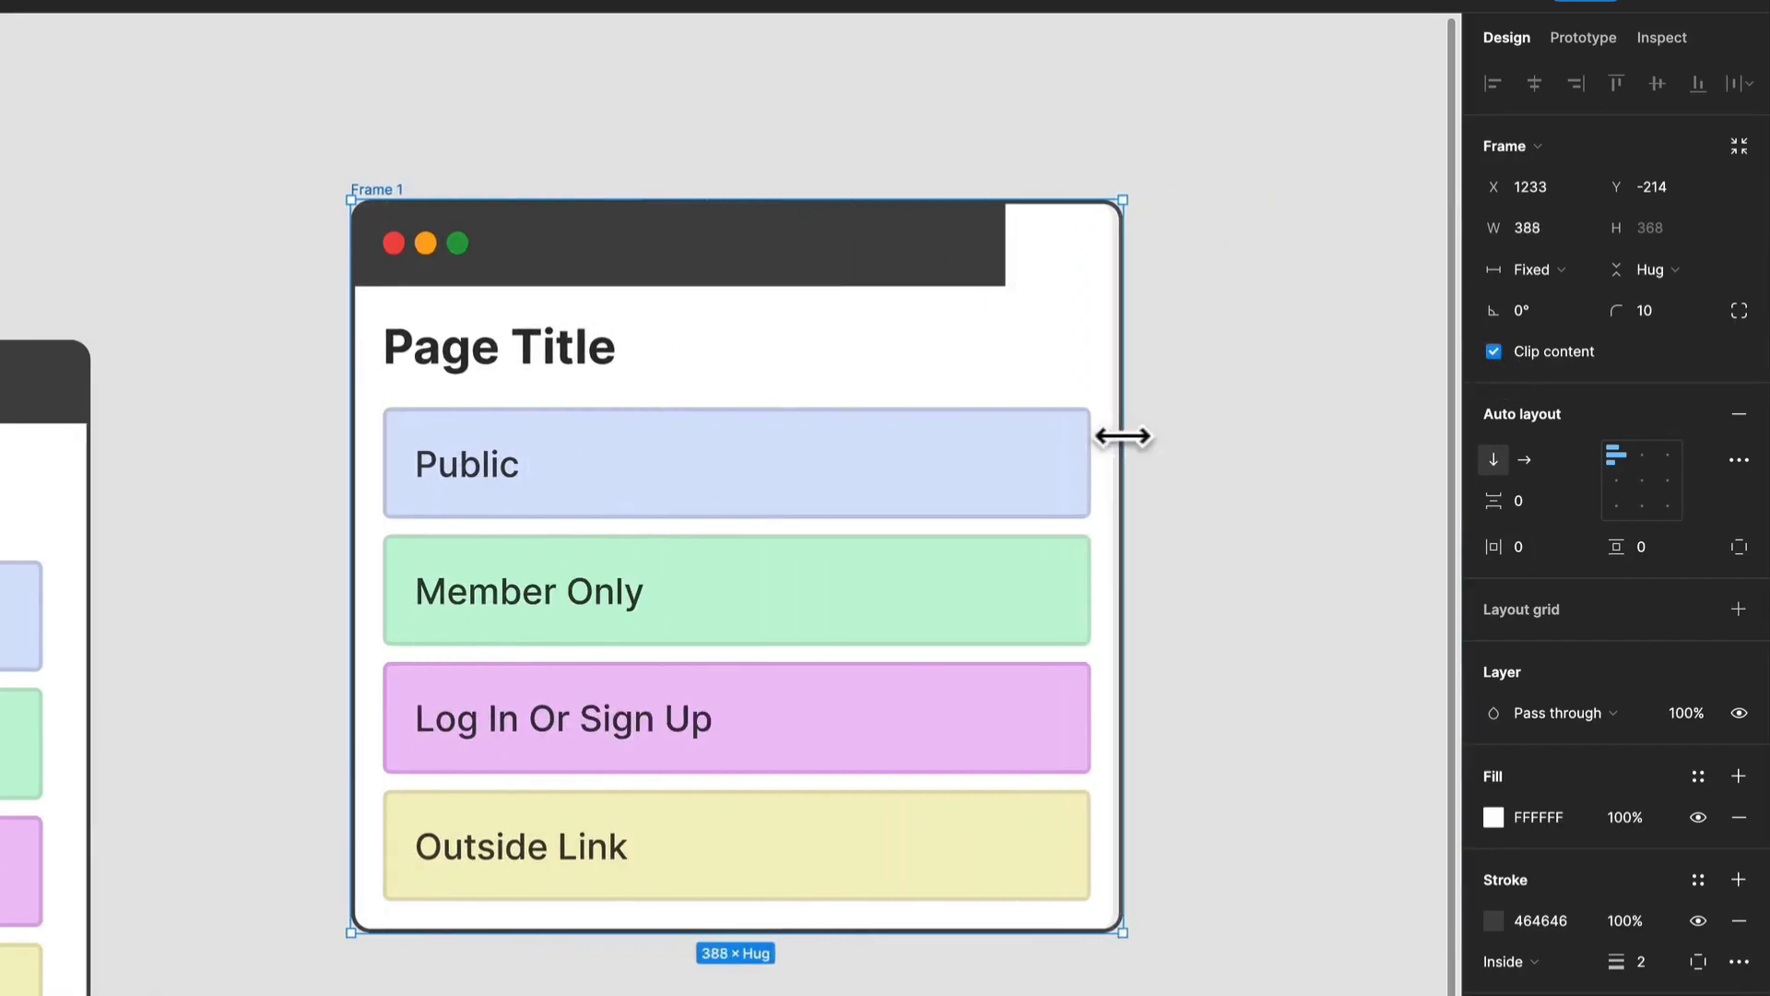
pyautogui.click(889, 263)
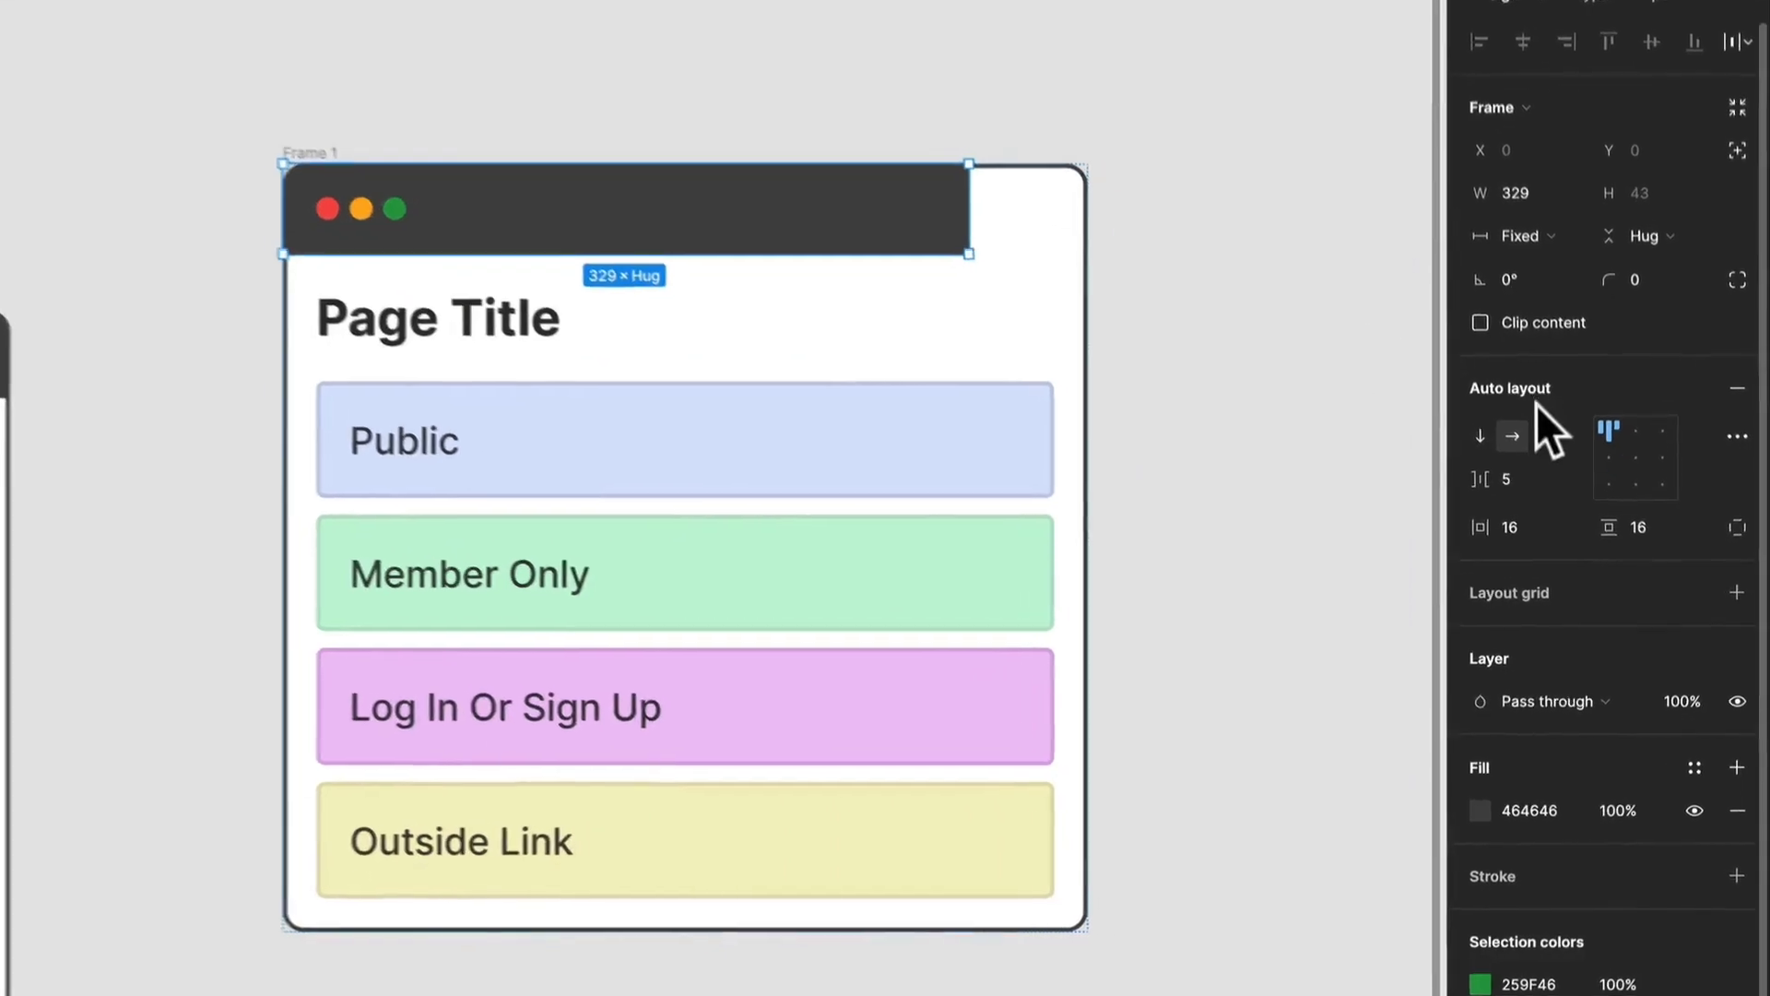
pyautogui.click(1526, 174)
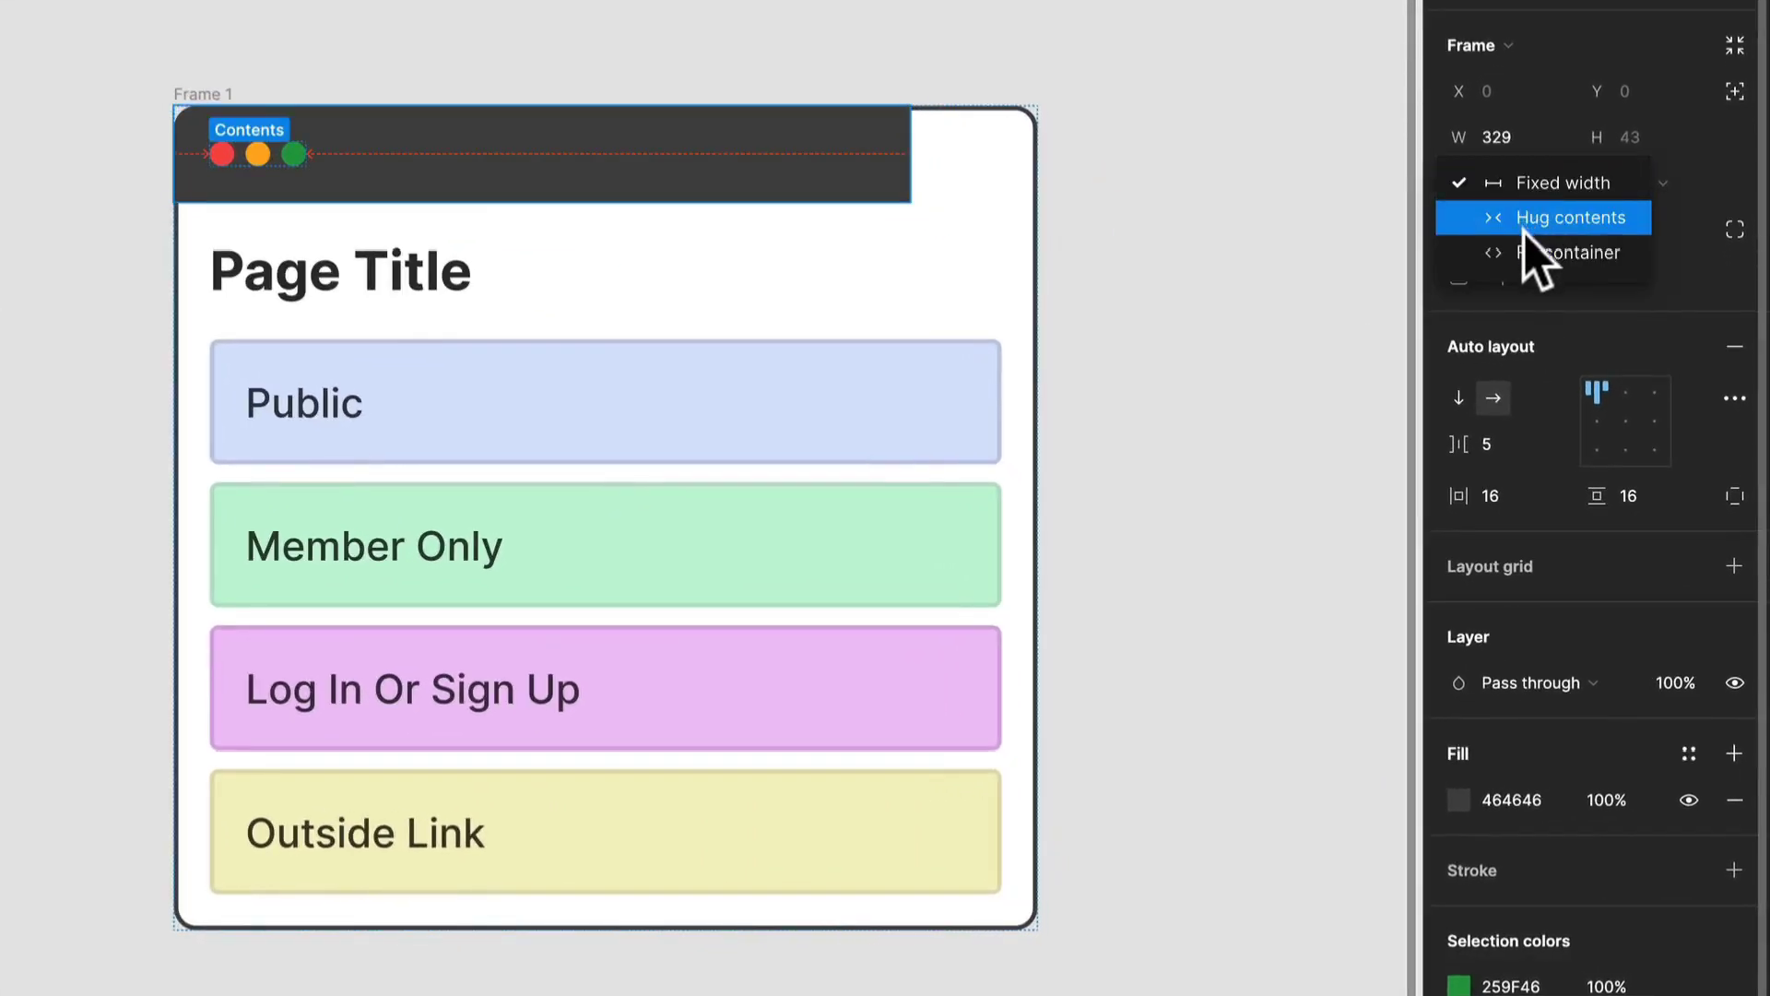
pyautogui.click(1507, 251)
pyautogui.press('Escape')
# Narrow the outer frame to a width of about 302.
pyautogui.click(244, 103)
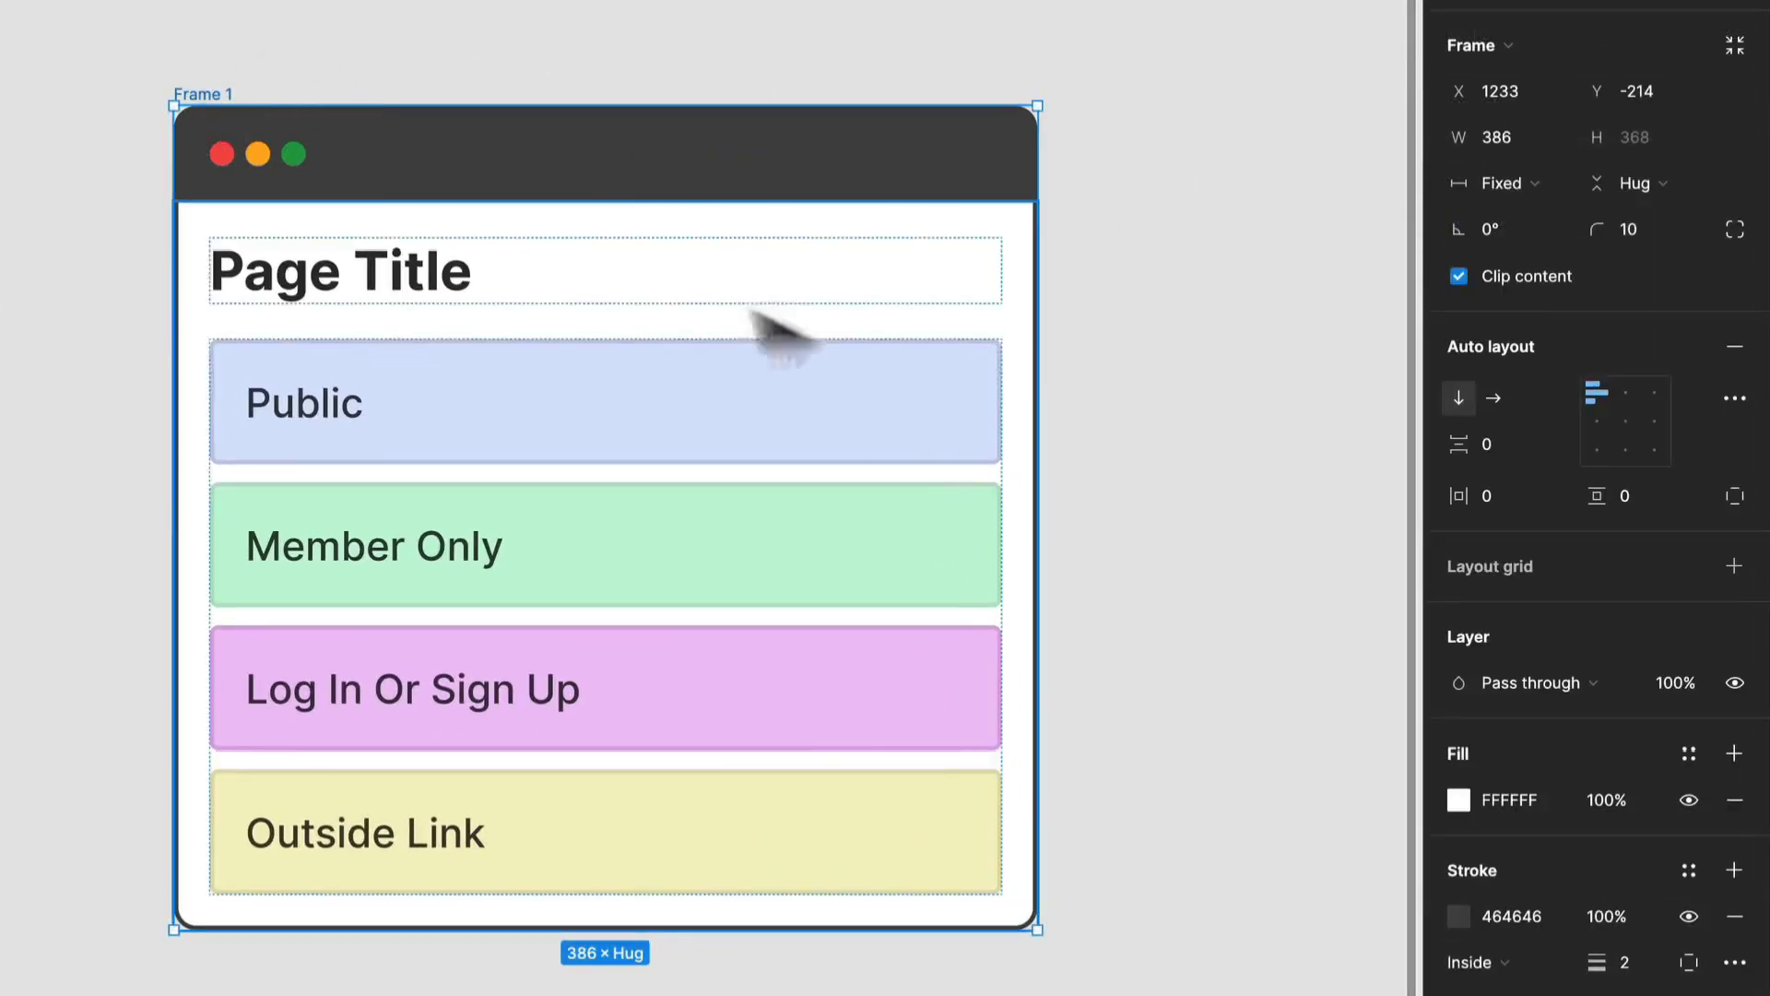
pyautogui.moveTo(1036, 387); pyautogui.dragTo(850, 370)
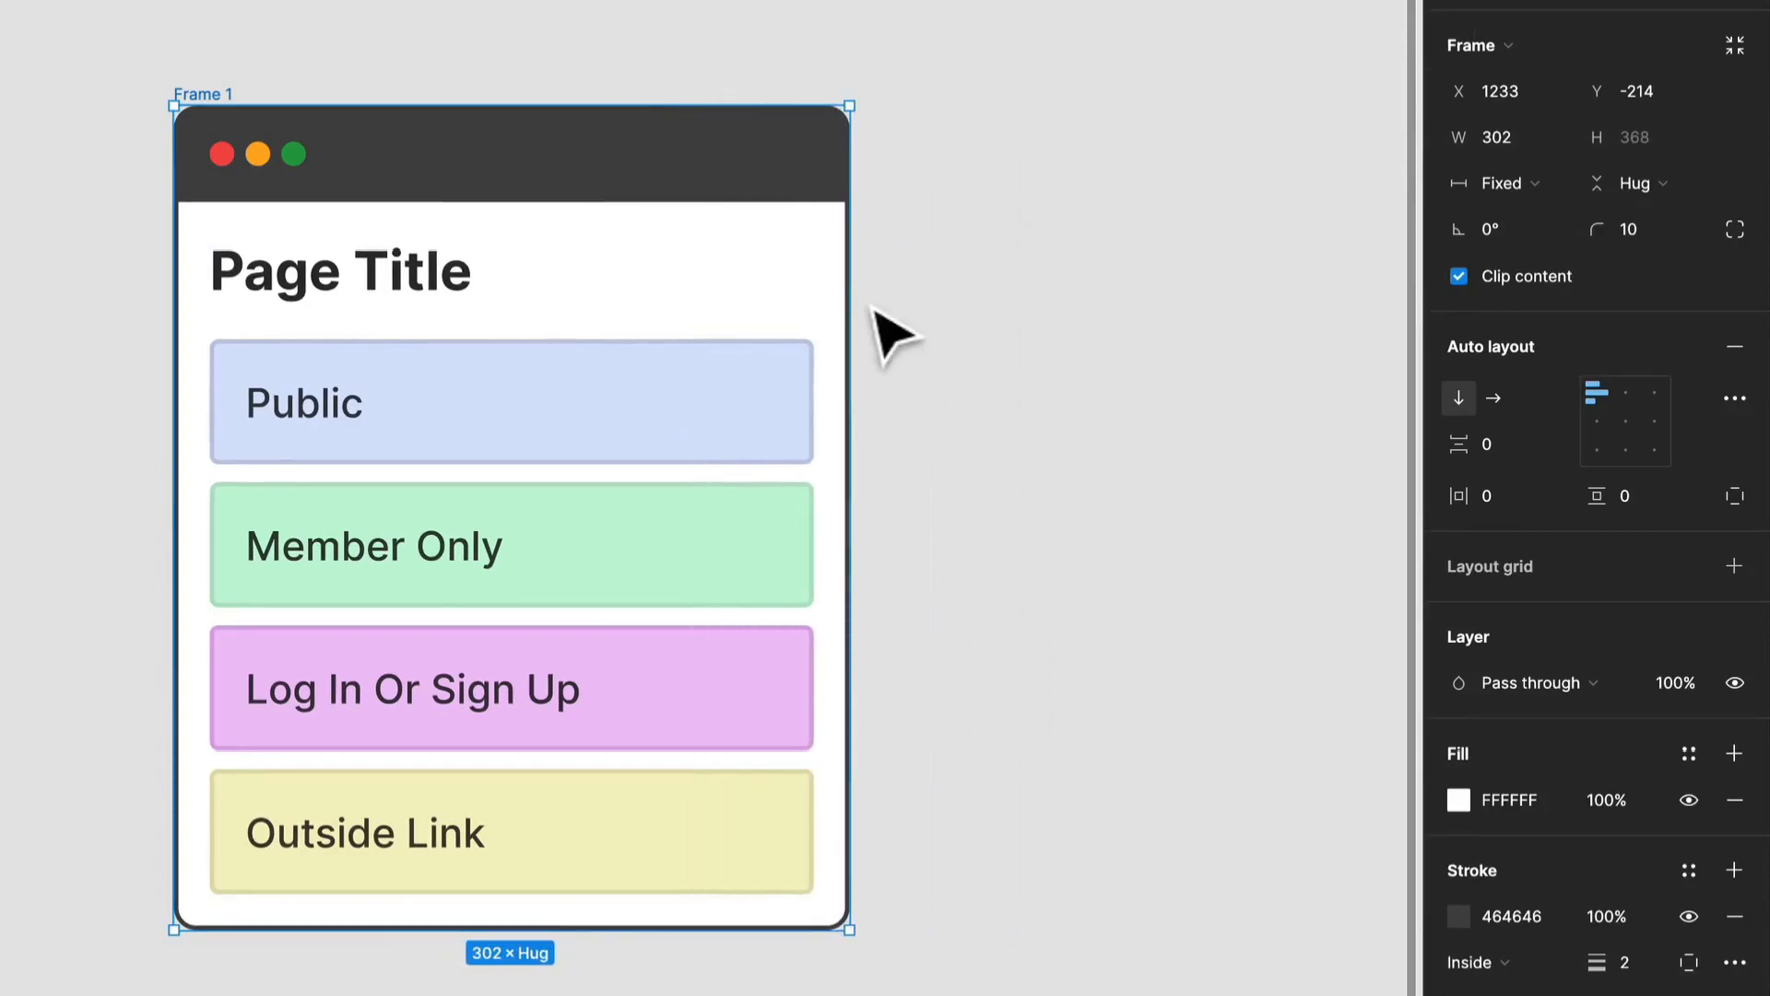
pyautogui.scroll(-5, 850, 285)
pyautogui.scroll(2, 873, 294)
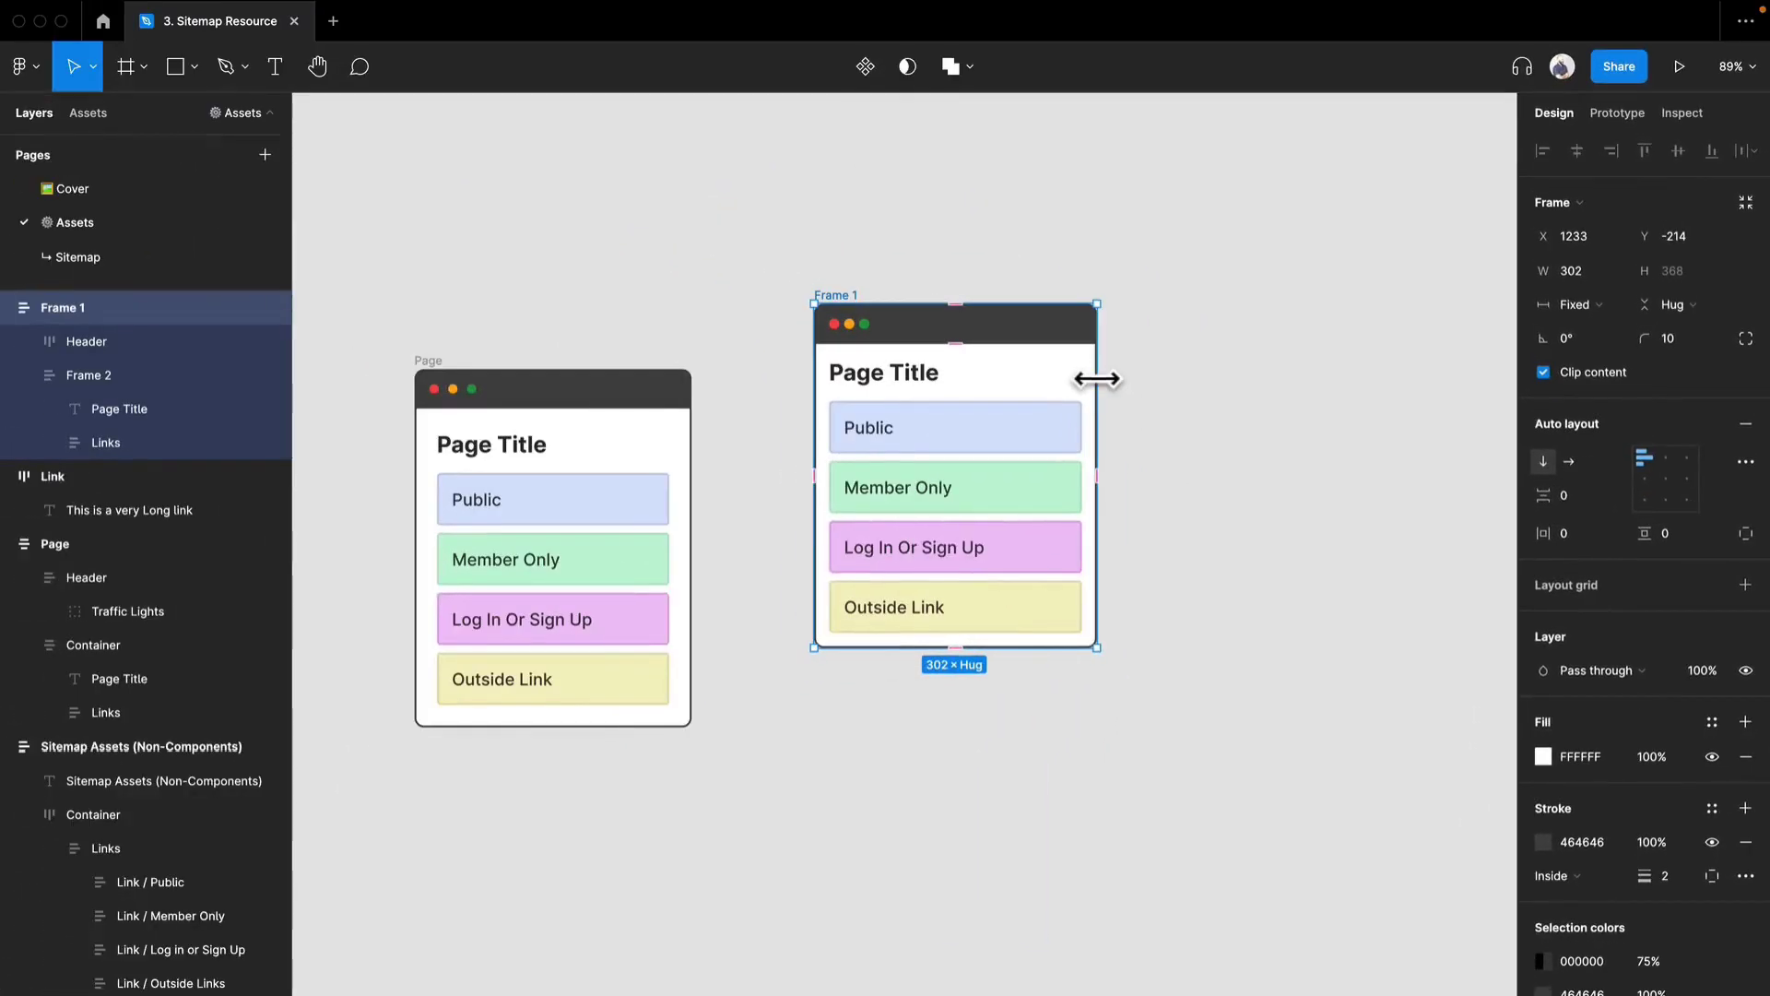